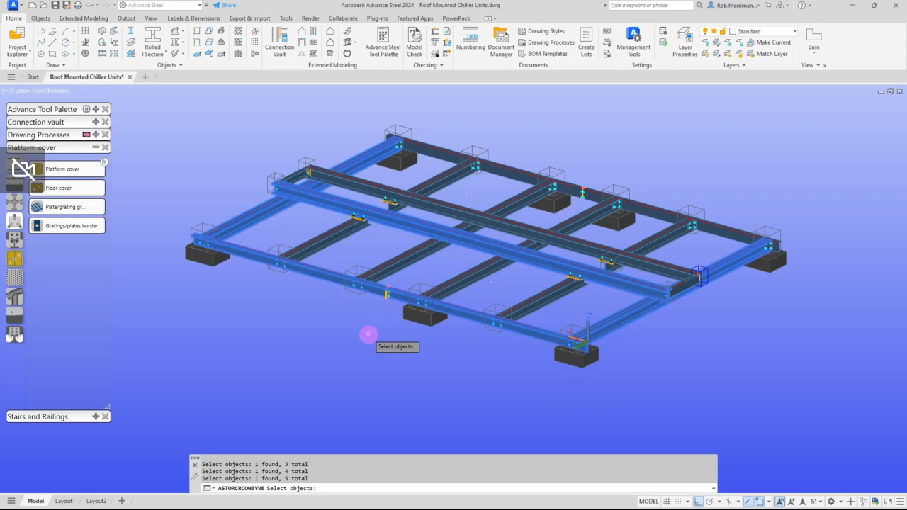
Try to define a platform cover contour from the selected beams, snapping the inside point to a middle cross beam with Nearest.
key(Return)
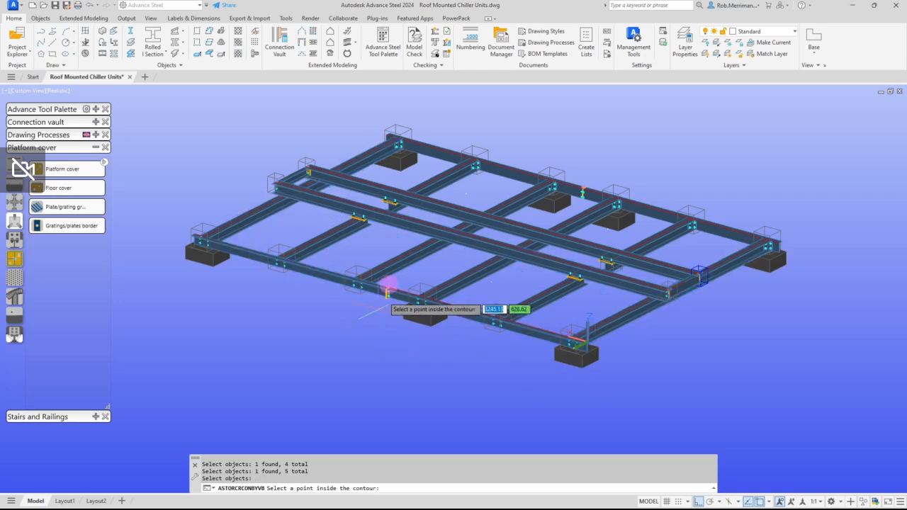
scroll(398, 263, up, 5)
shift+right_click(399, 263)
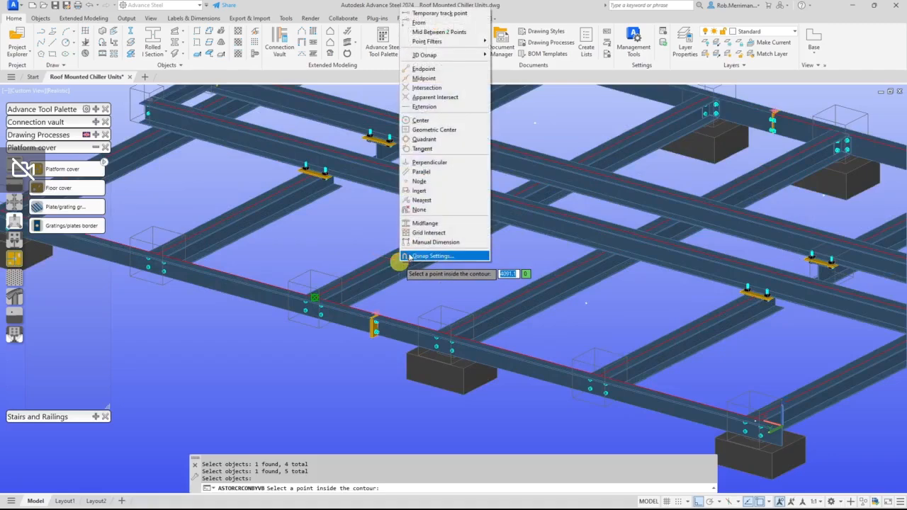
click(434, 200)
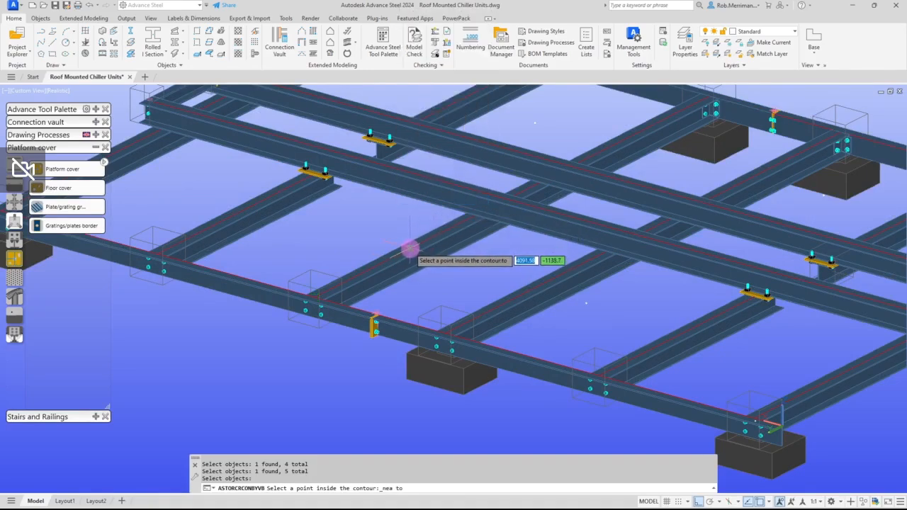
click(408, 249)
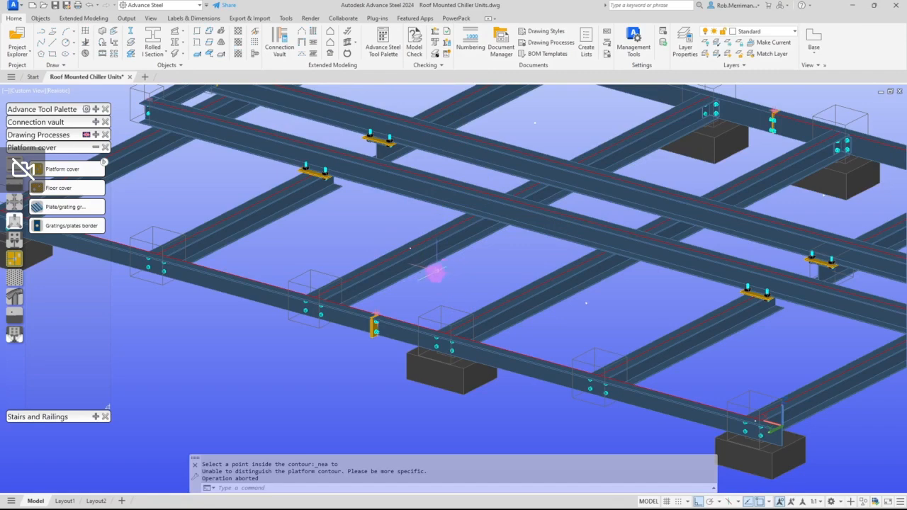
Isolate the two end beams, the front edge beams and the nearer long upper beam so that only these are shown.
scroll(404, 277, down, 6)
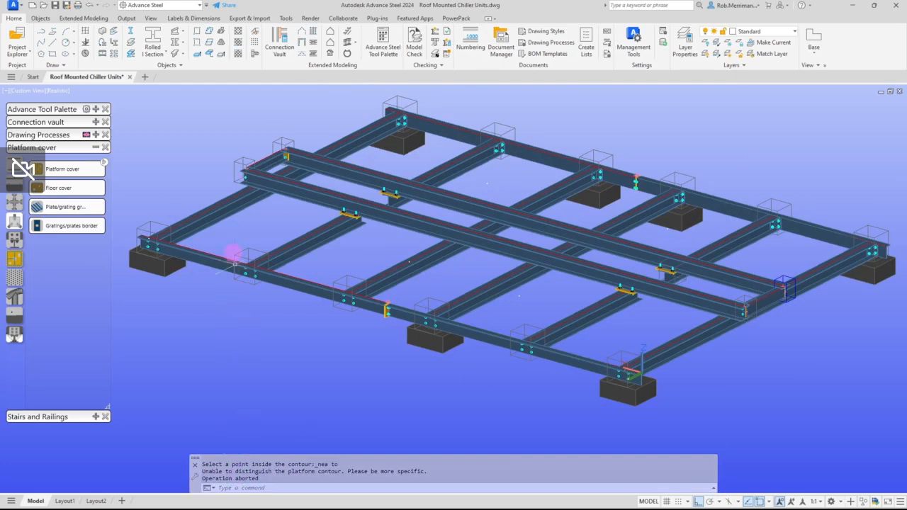
click(234, 206)
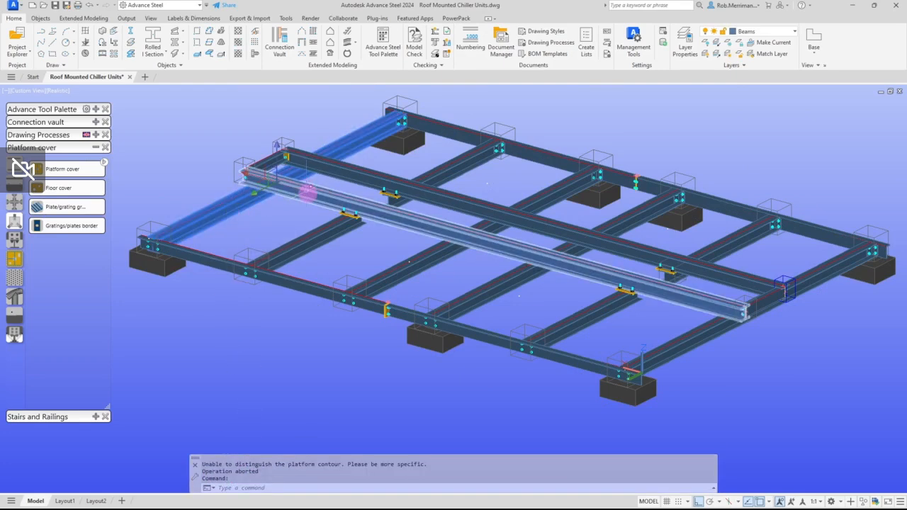
click(308, 192)
click(489, 341)
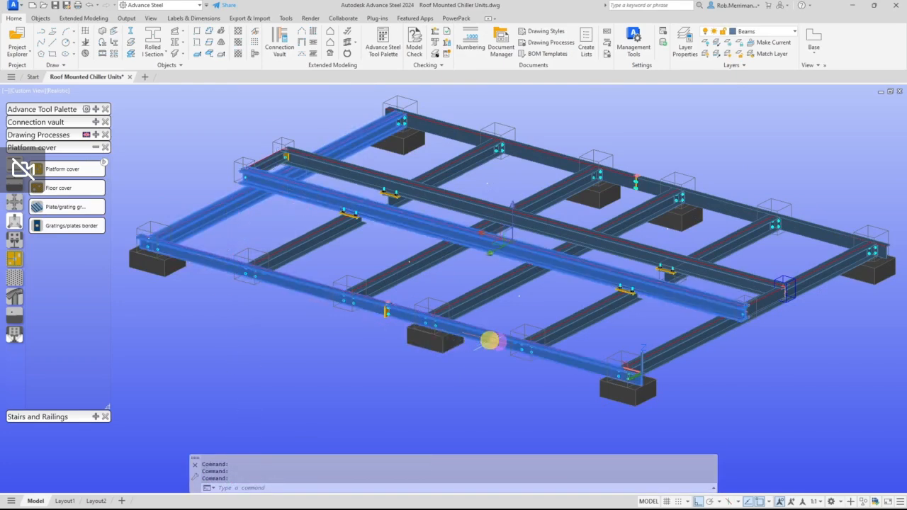
click(685, 337)
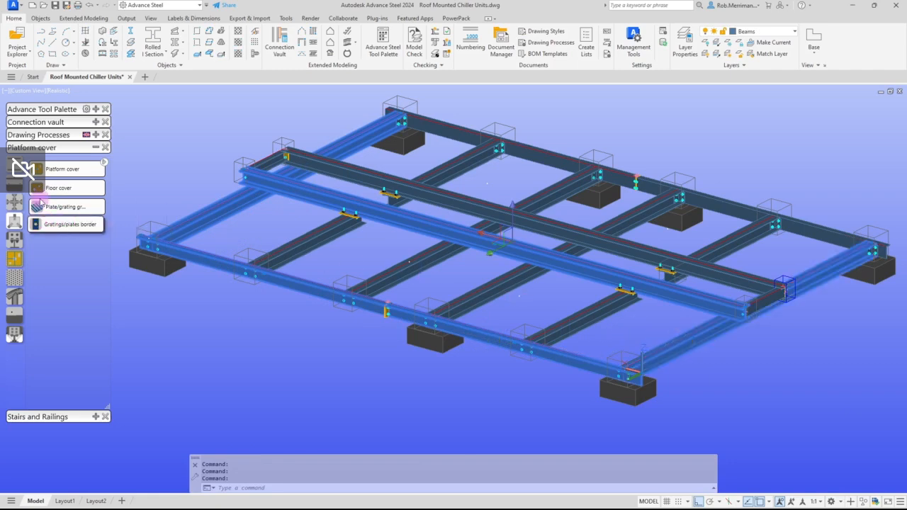
click(96, 109)
click(42, 281)
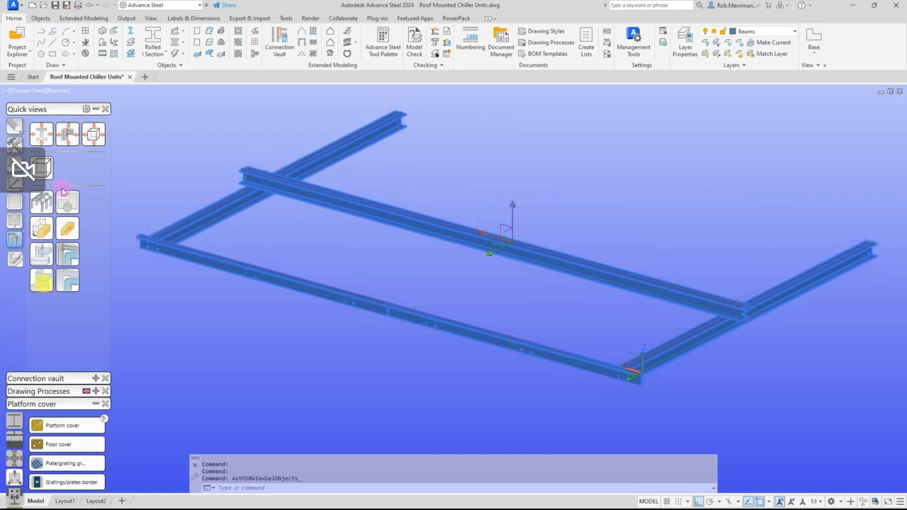
click(96, 108)
key(Escape)
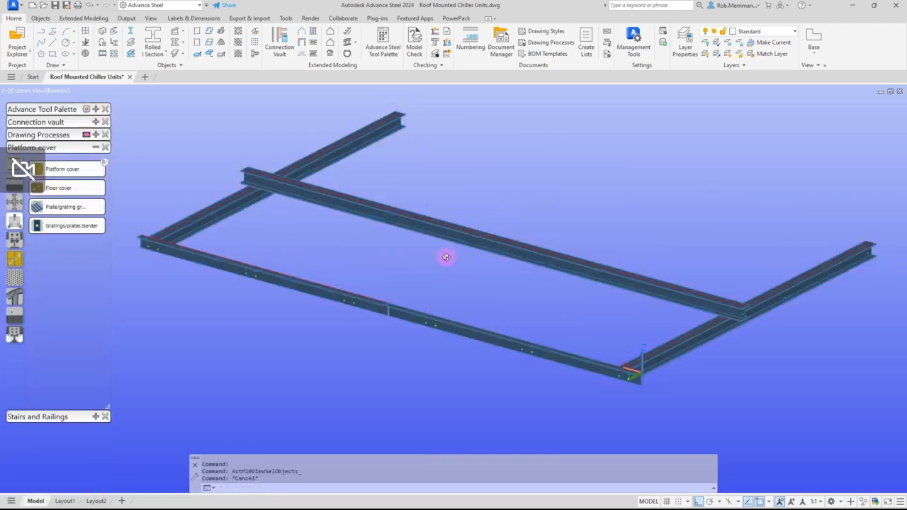
Inspect the isolated beams from the opposite side, and undo the view change and isolation to restore the whole frame.
shift+middle_drag(445, 257, 271, 270)
scroll(286, 249, down, 3)
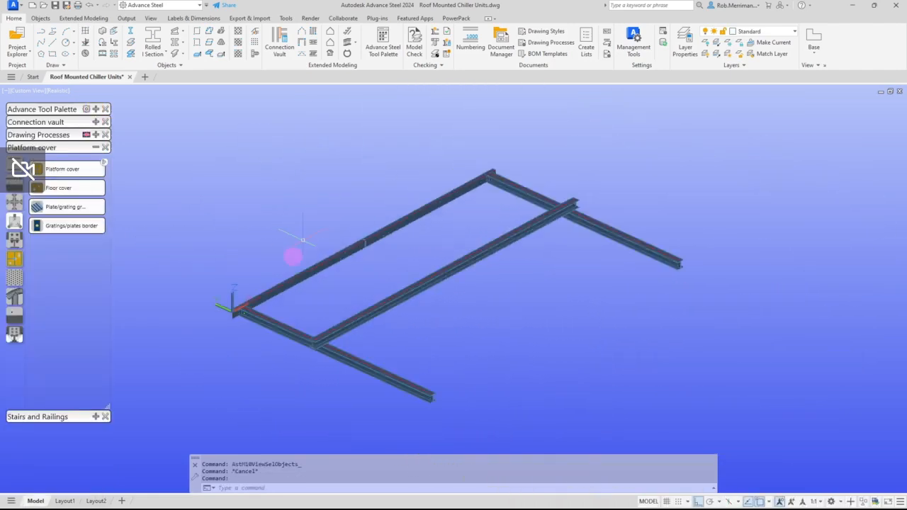
scroll(260, 323, up, 3)
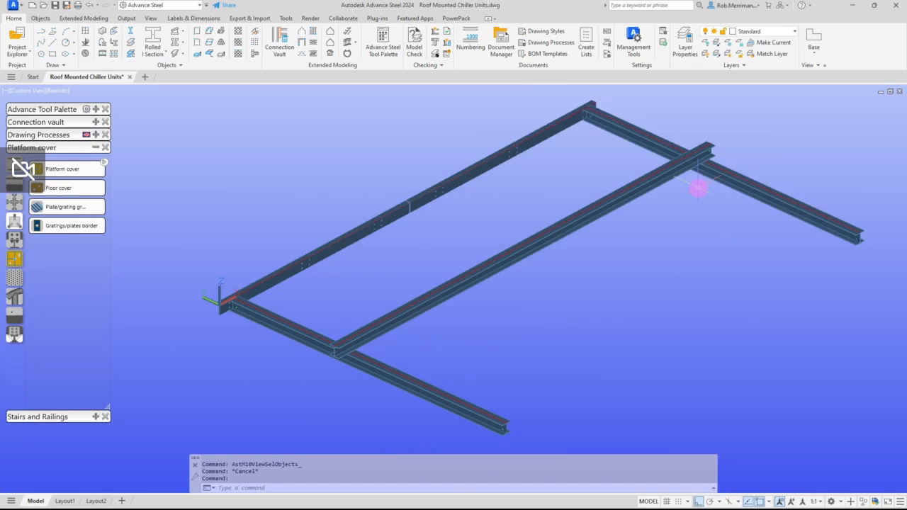
key(ctrl+z)
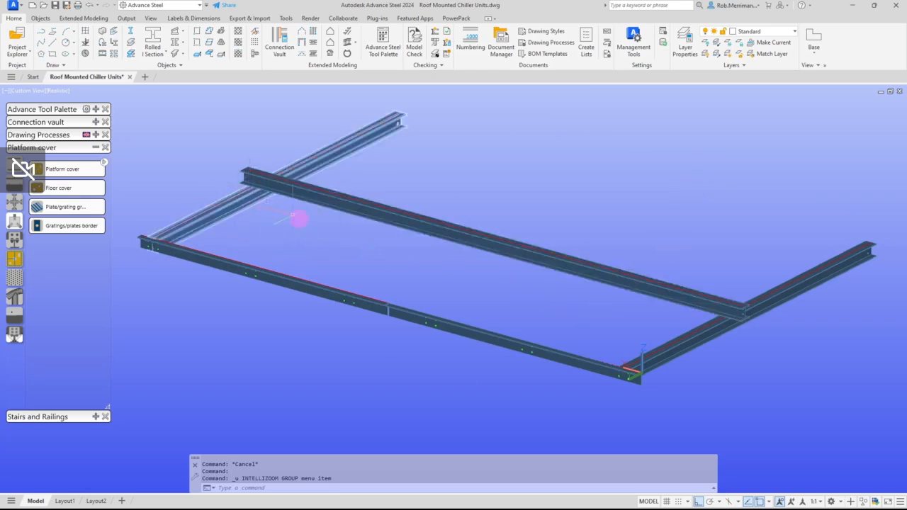
key(ctrl+z)
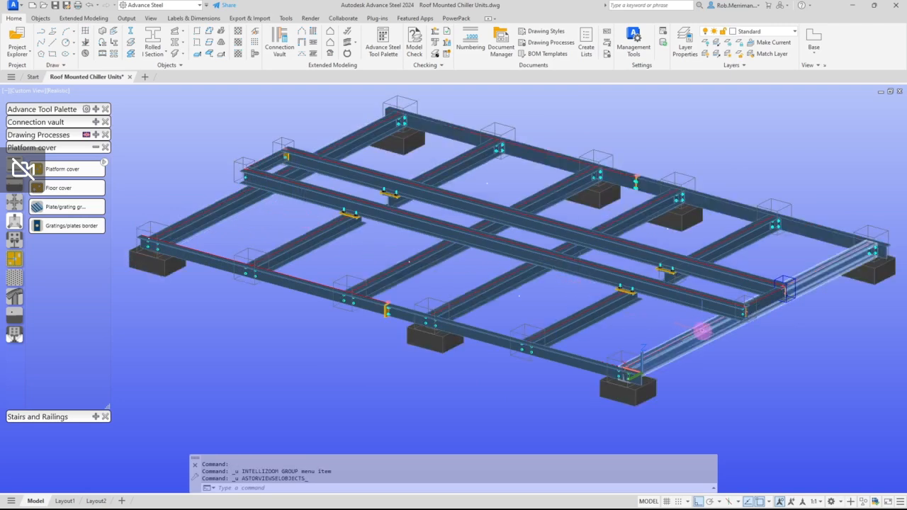
click(702, 332)
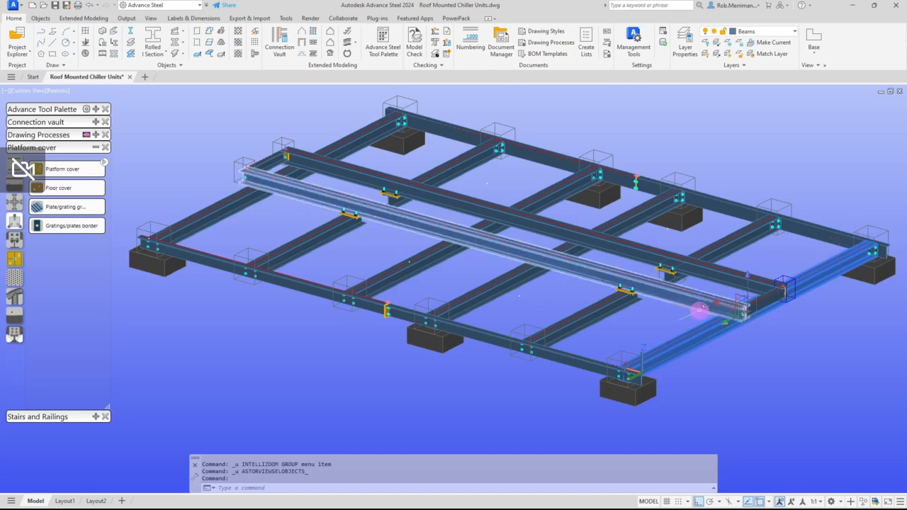
key(Escape)
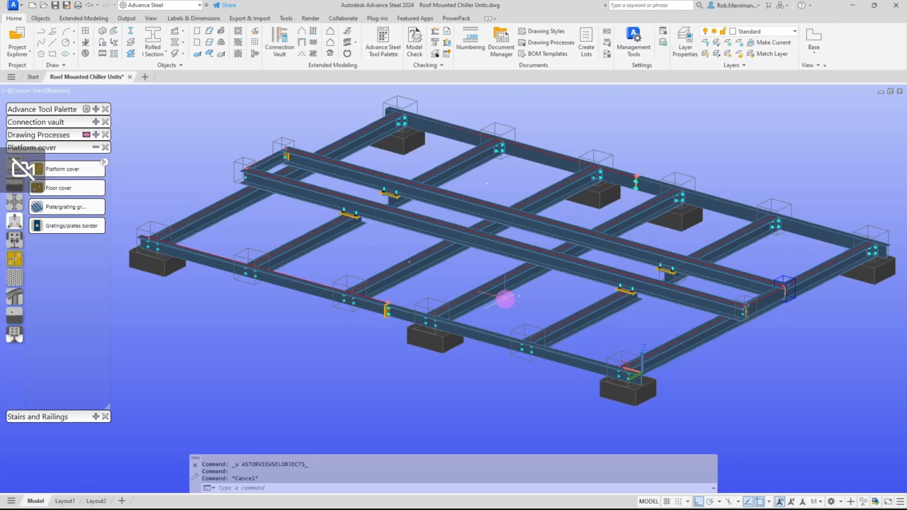
click(61, 168)
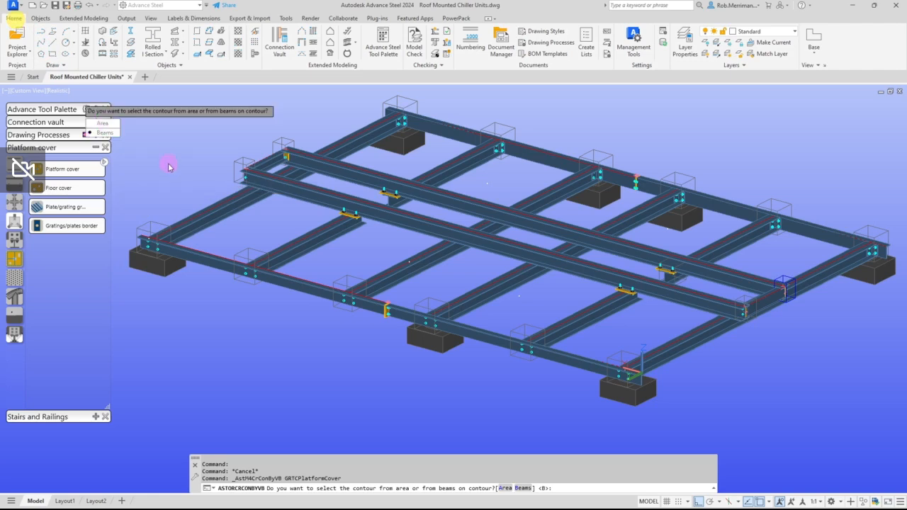
key(Escape)
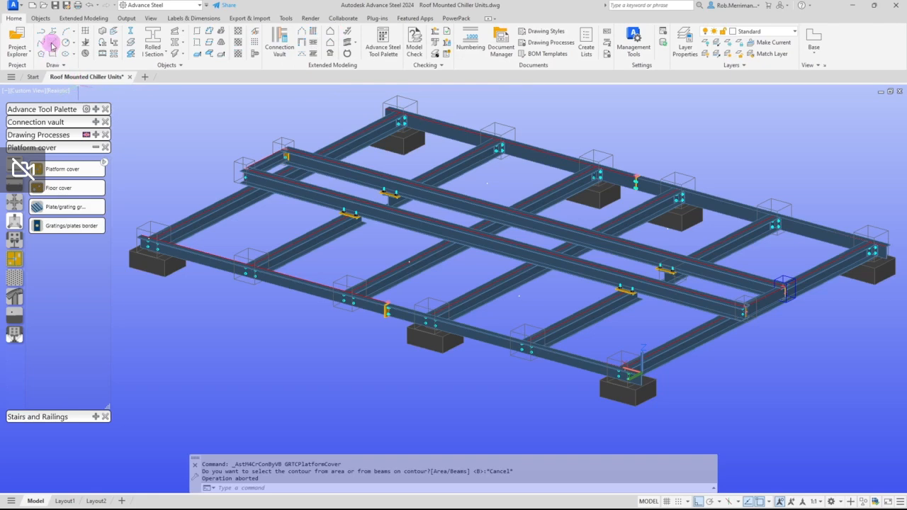
Switch to the 2D Wireframe visual style and place a rectangle's first corner at the front-left beam joint.
click(58, 91)
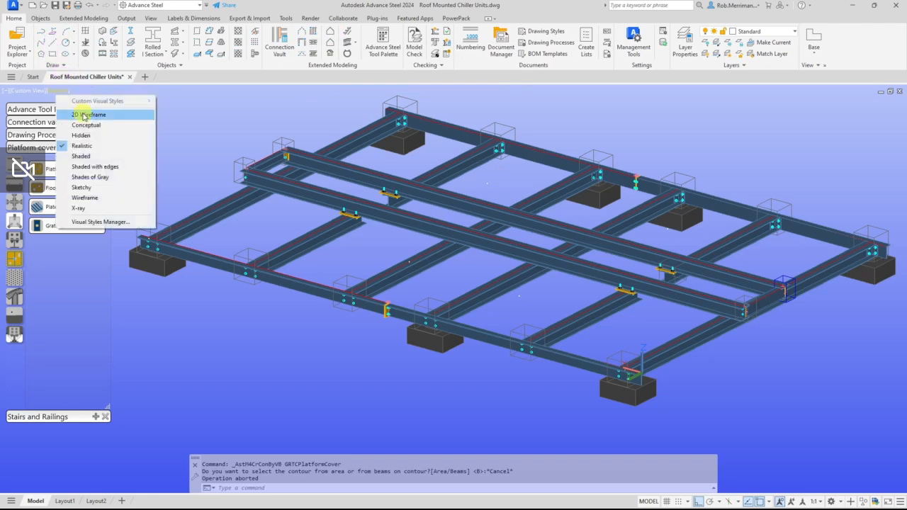
click(74, 114)
click(53, 54)
scroll(146, 230, up, 5)
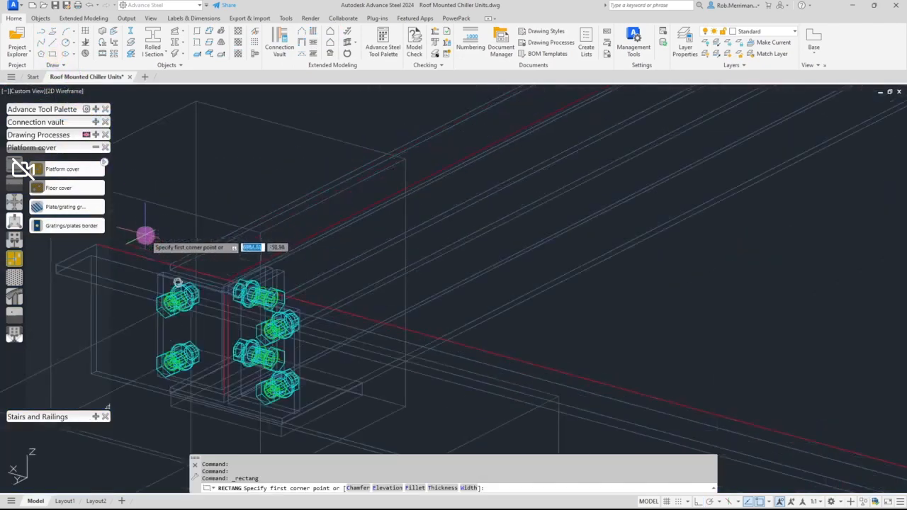
click(232, 275)
Finish the rectangle at the far end of the nearer long upper beam, using an Apparent Intersection snap on the outer end beam.
scroll(182, 208, down, 8)
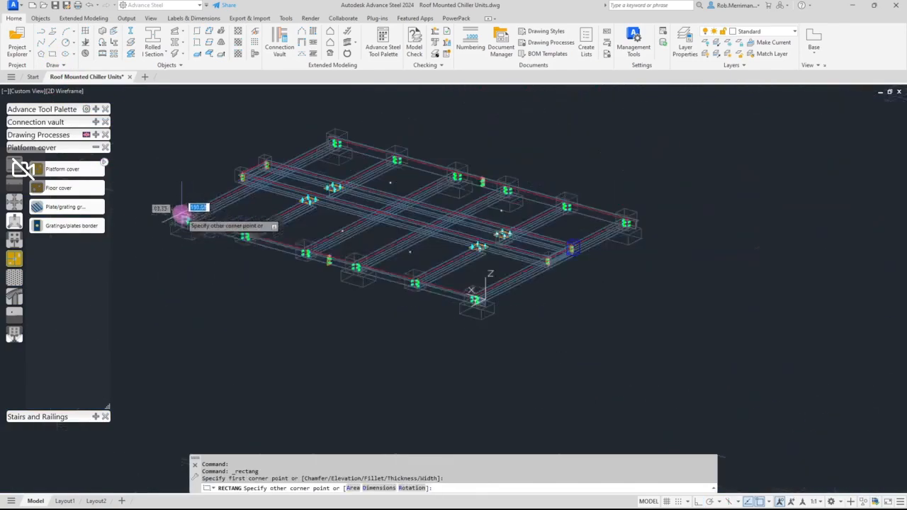
scroll(542, 269, up, 8)
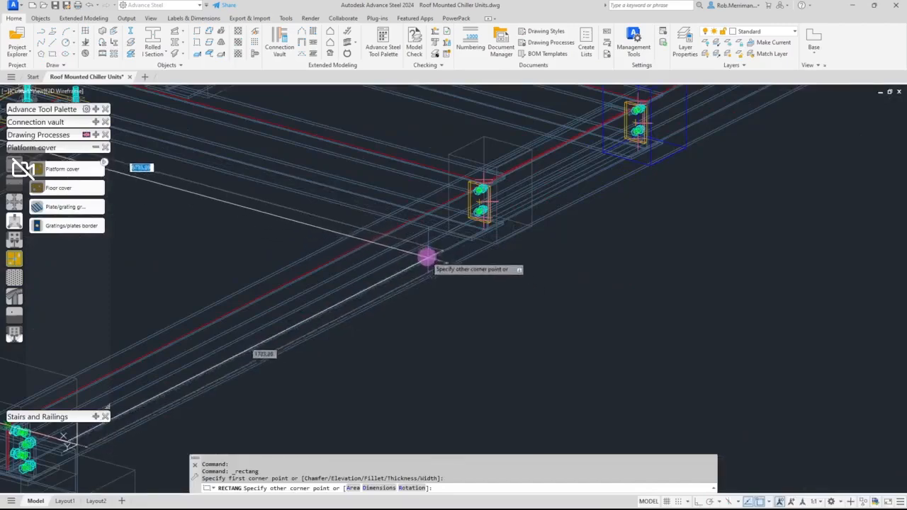
scroll(421, 244, up, 4)
scroll(410, 227, up, 3)
shift+right_click(387, 246)
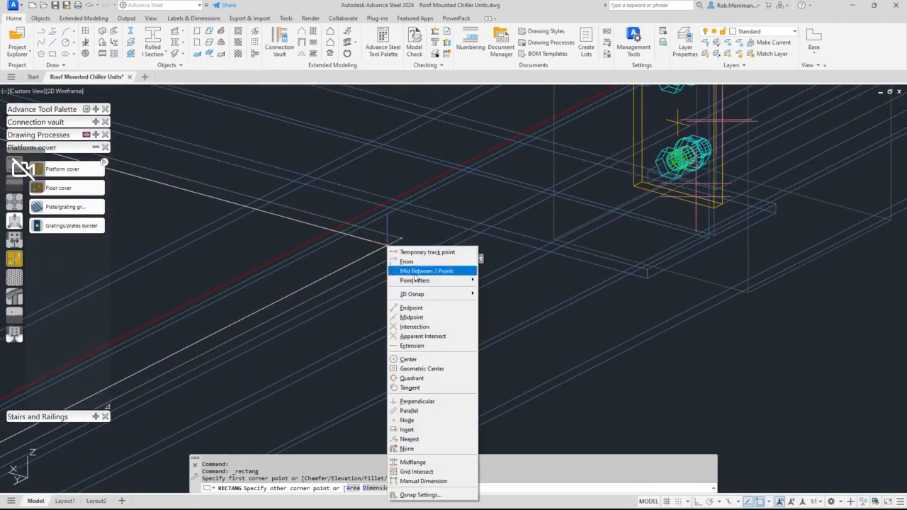
click(434, 337)
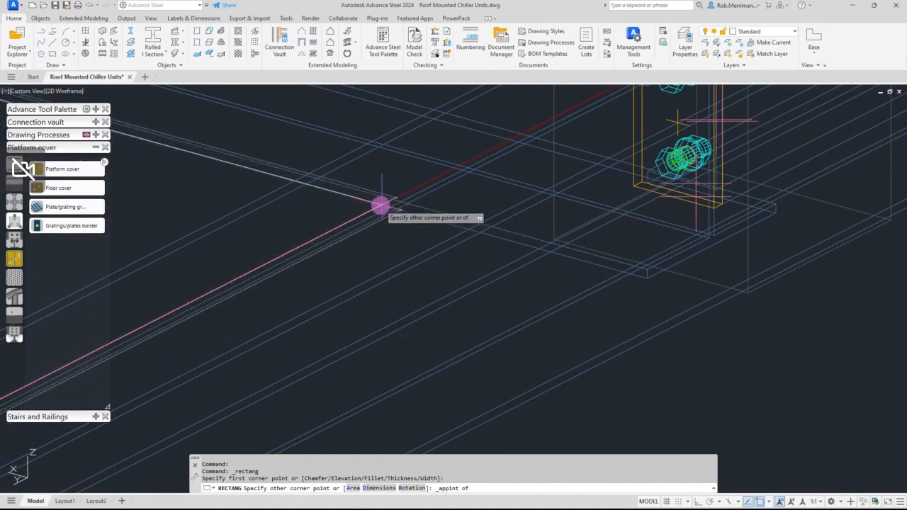
shift+middle_drag(425, 226, 408, 248)
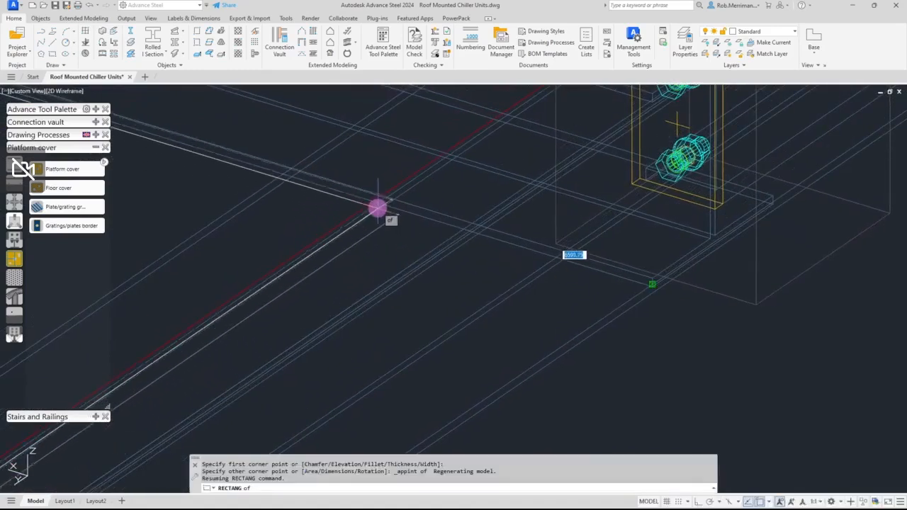
click(642, 286)
shift+middle_drag(642, 287, 603, 296)
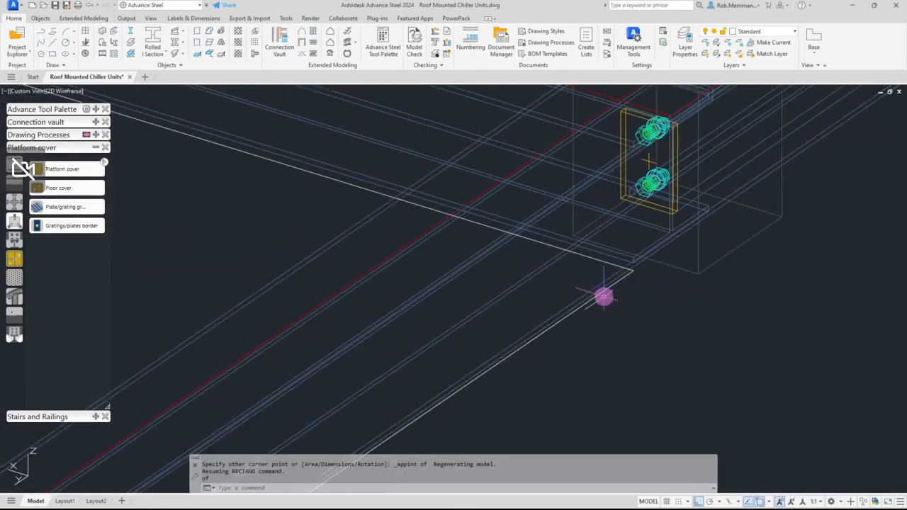
Try to stretch the rectangle's end edge to a freely picked point, and undo the stretch.
click(603, 294)
scroll(567, 295, down, 3)
click(490, 301)
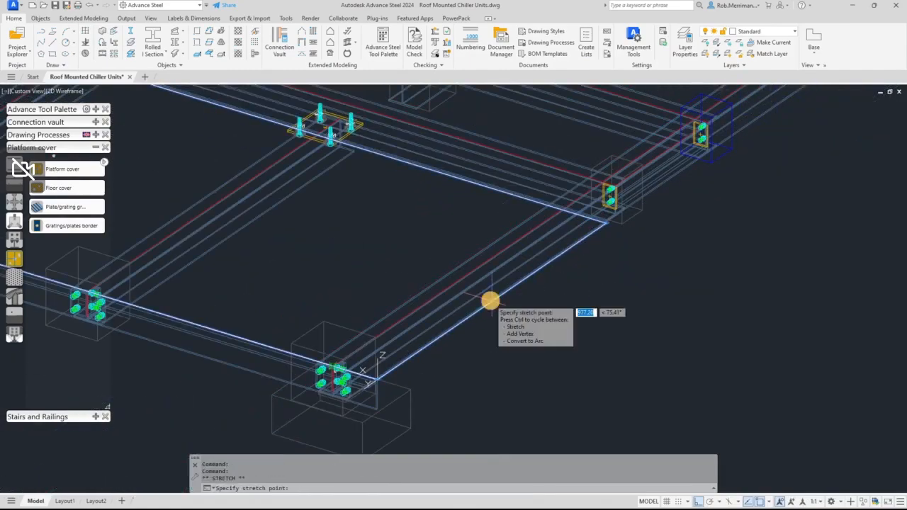
click(402, 306)
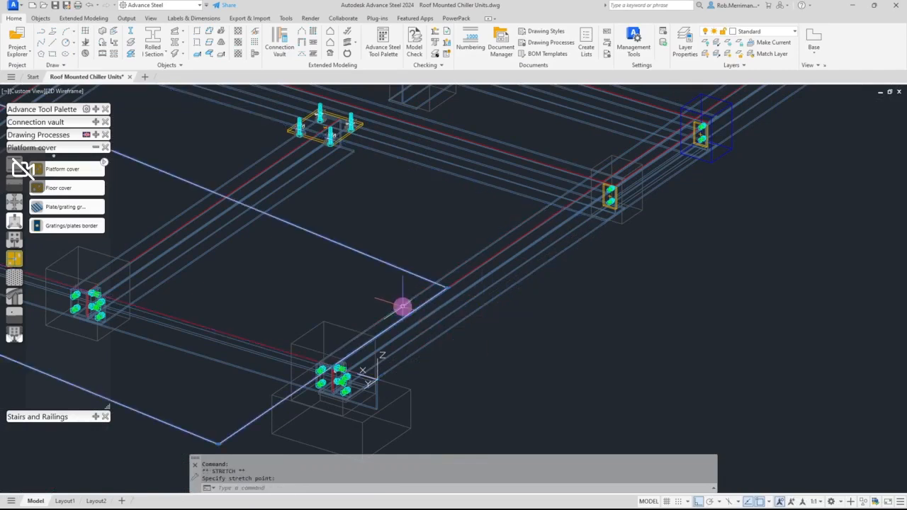
key(ctrl+z)
click(517, 285)
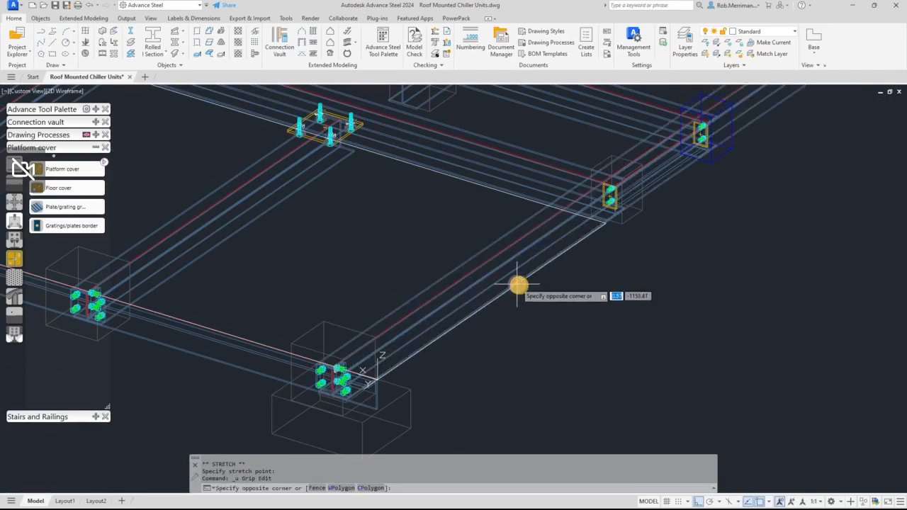
key(Escape)
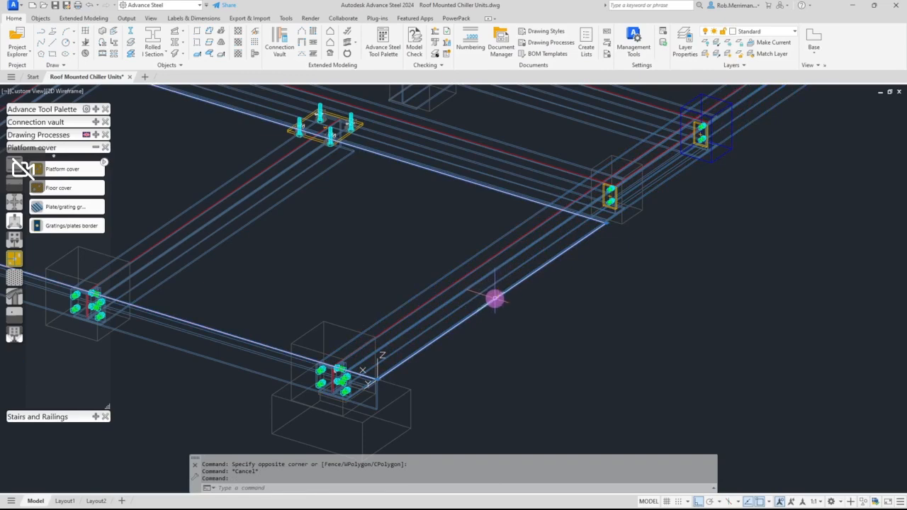
Stretch the rectangle's end edge inward to the end beam's centre line using a Perpendicular snap.
click(489, 301)
click(489, 301)
shift+right_click(524, 316)
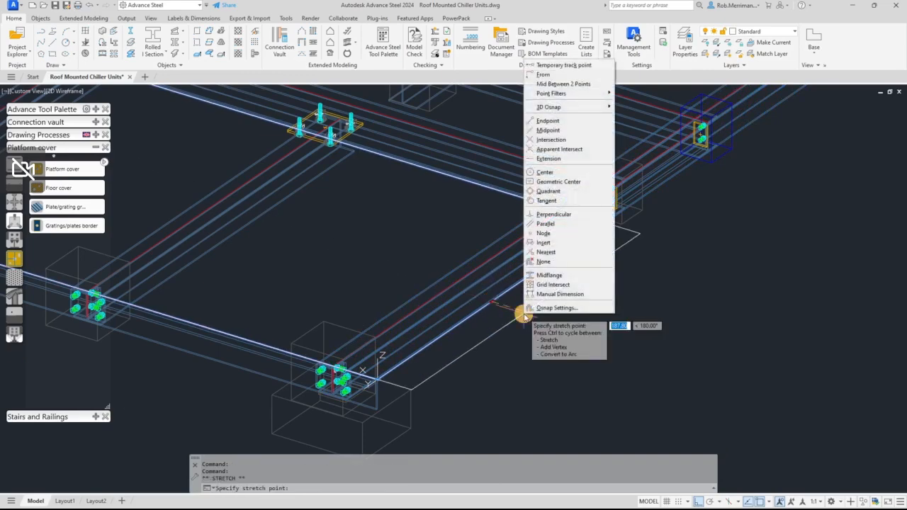
click(554, 214)
scroll(442, 283, up, 5)
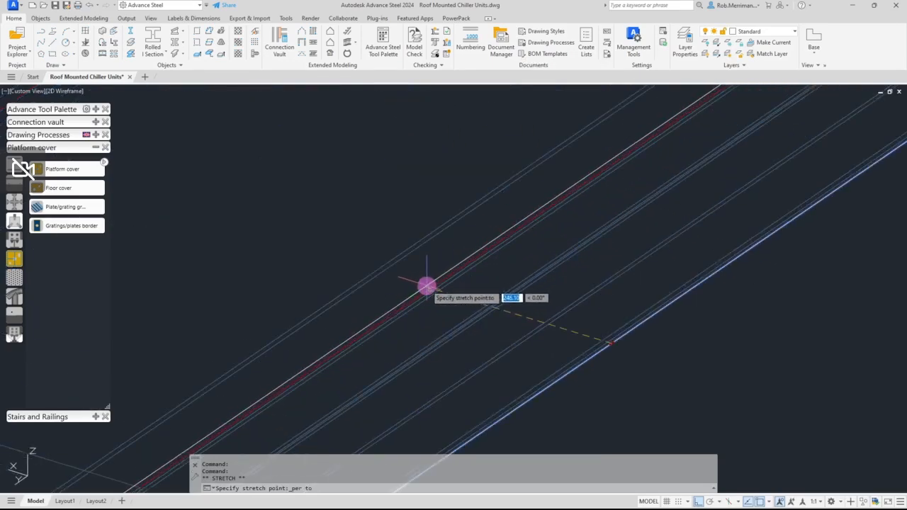
click(432, 285)
scroll(498, 305, down, 5)
scroll(550, 327, down, 4)
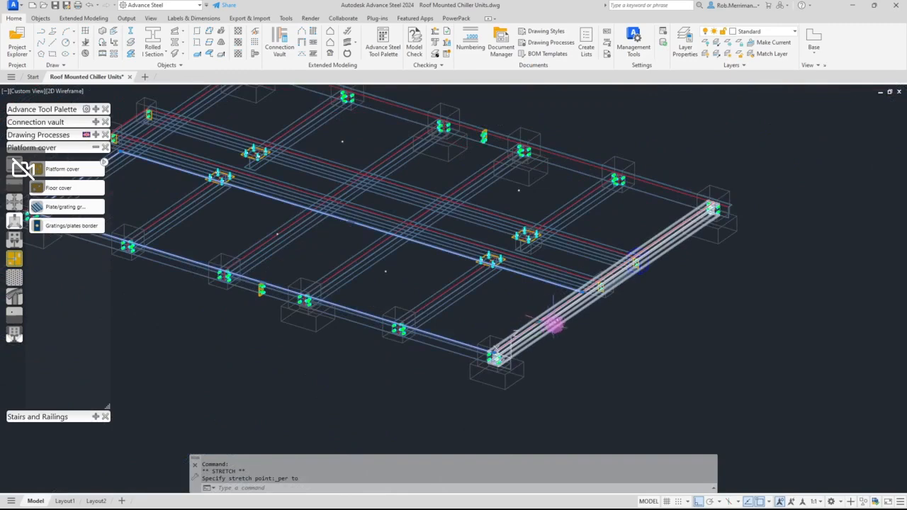
key(Escape)
Switch the model view to the Realistic visual style.
scroll(285, 253, up, 2)
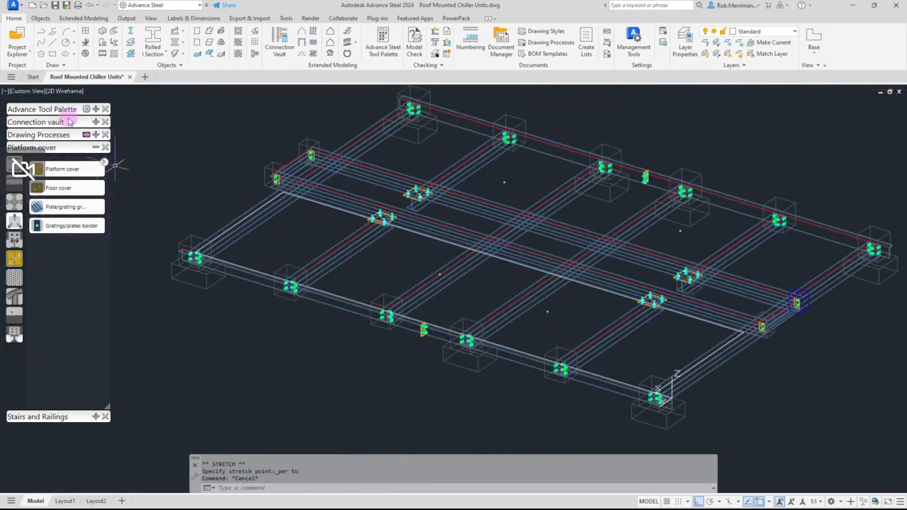
click(64, 91)
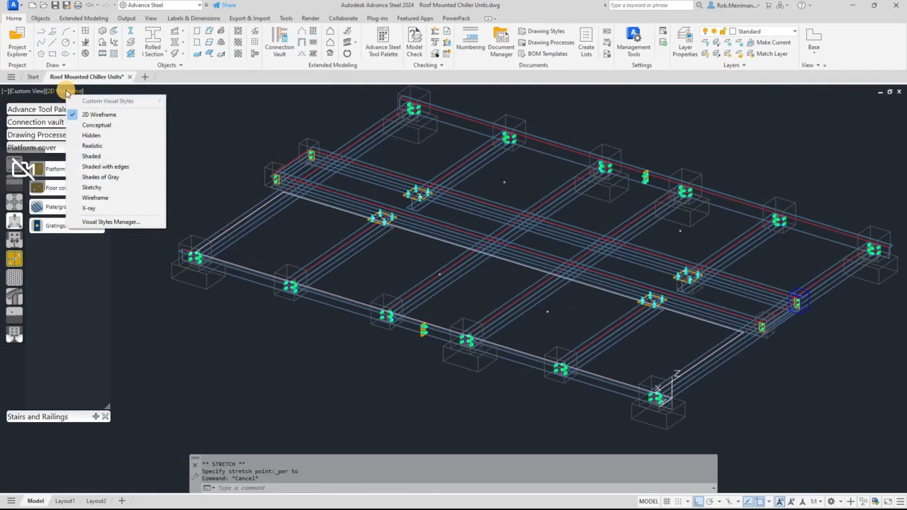
click(91, 145)
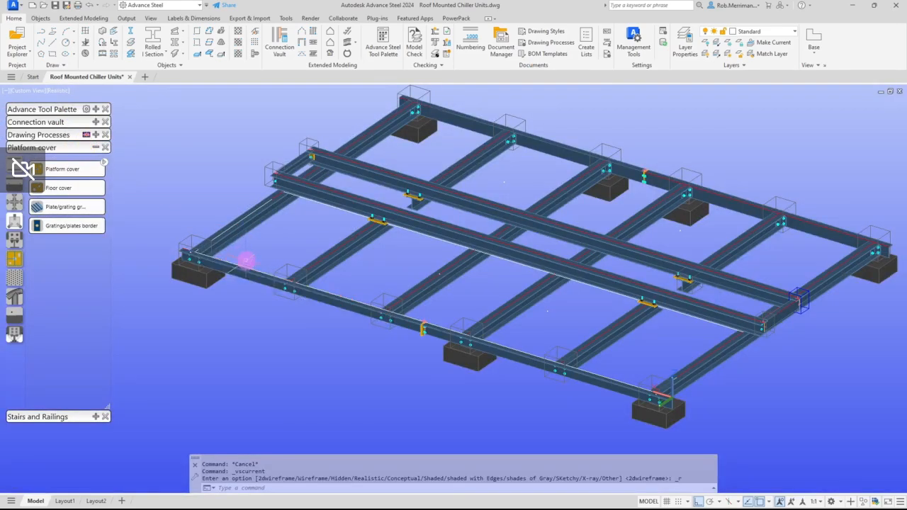
click(331, 35)
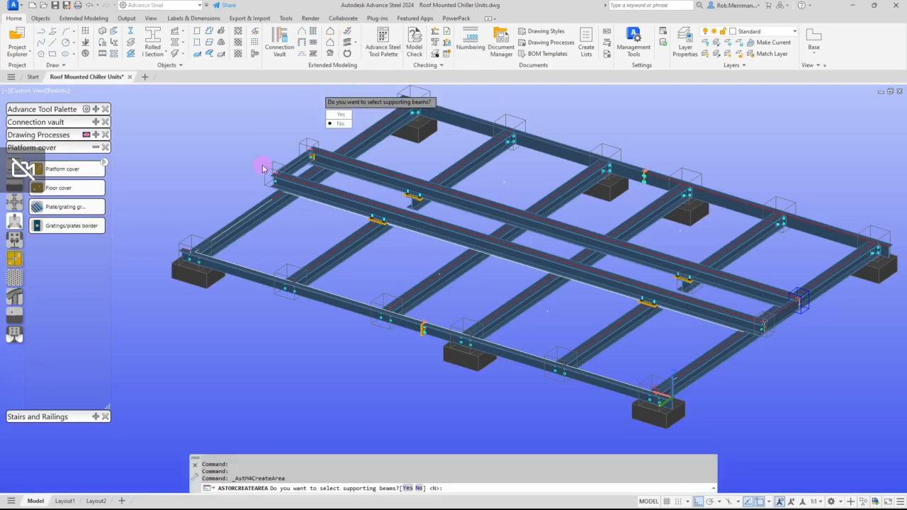
click(340, 125)
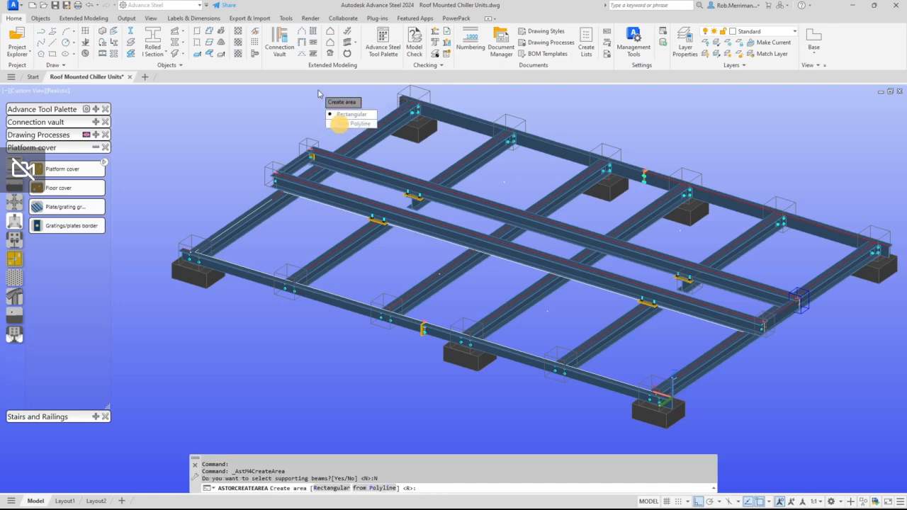
click(340, 125)
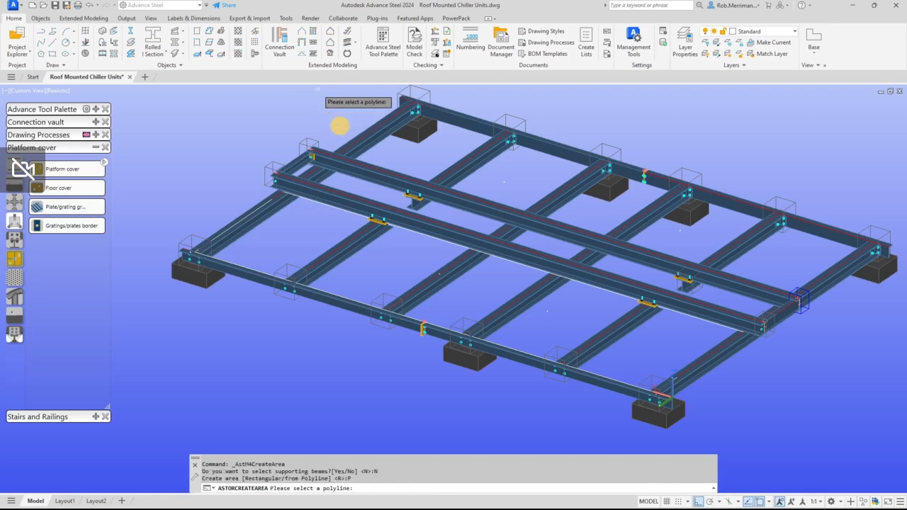
click(253, 301)
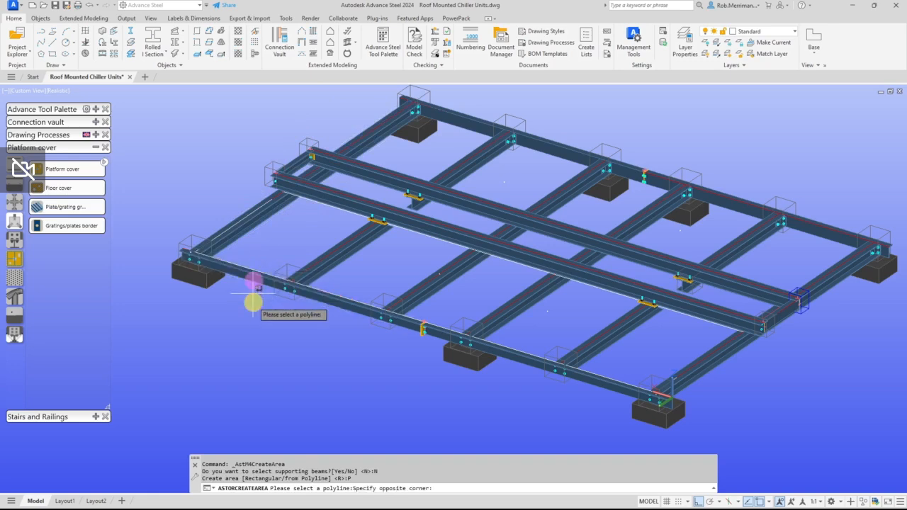
click(243, 257)
shift+click(247, 276)
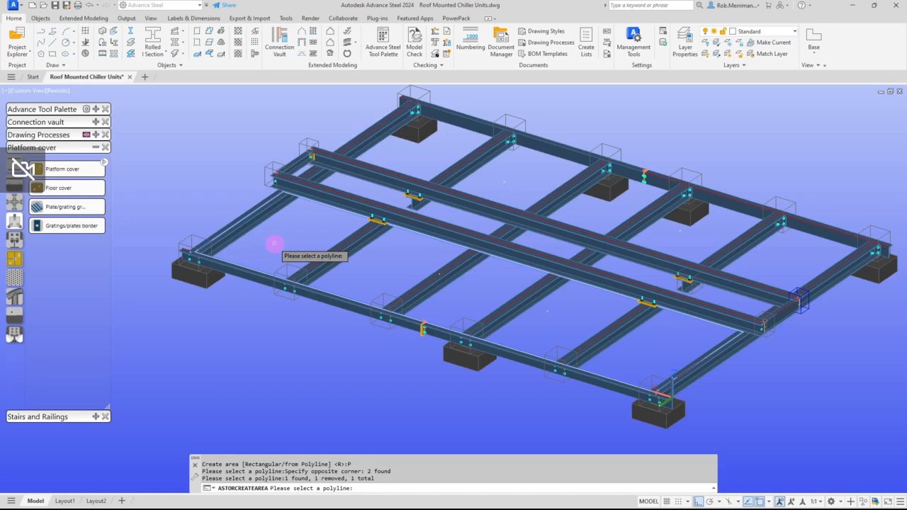
click(264, 301)
click(260, 252)
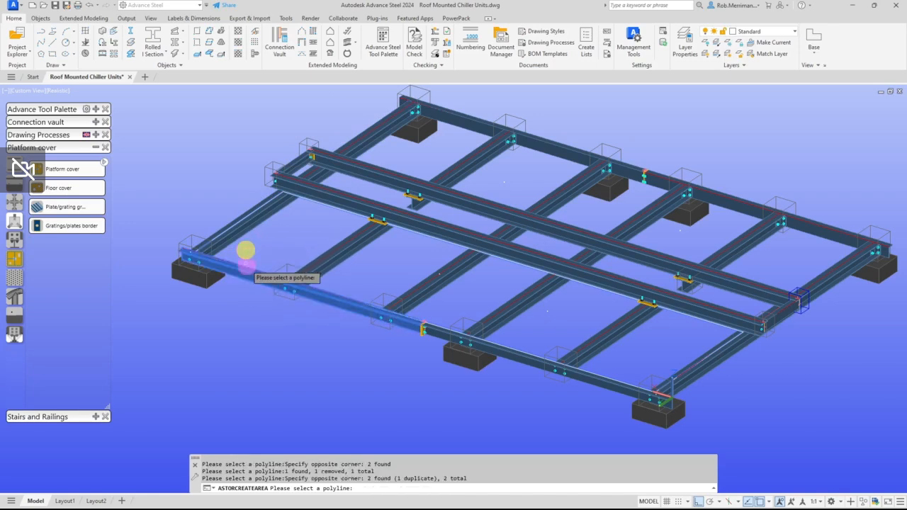
scroll(252, 262, up, 5)
key(Escape)
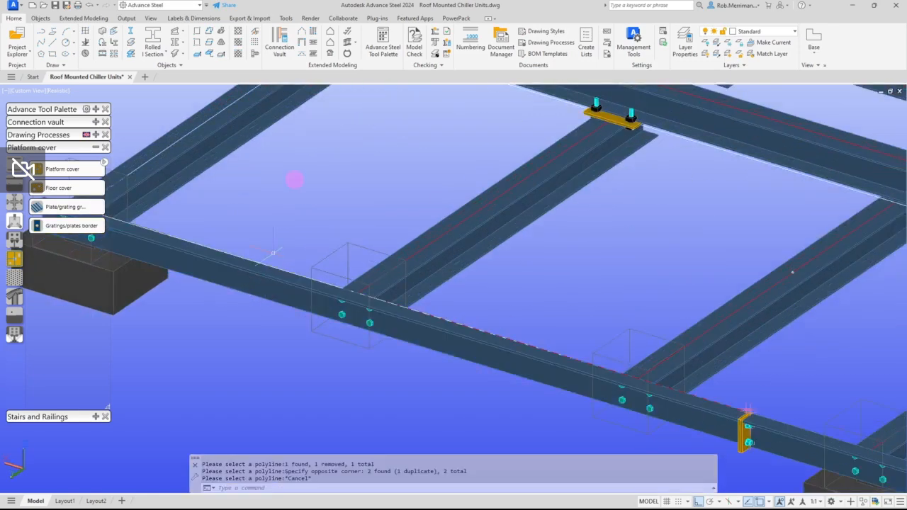
Create an area from the drawn rectangle using the polyline option, without supporting beams, excluding the front beam from the selection and deleting the source rectangle.
click(328, 30)
click(372, 125)
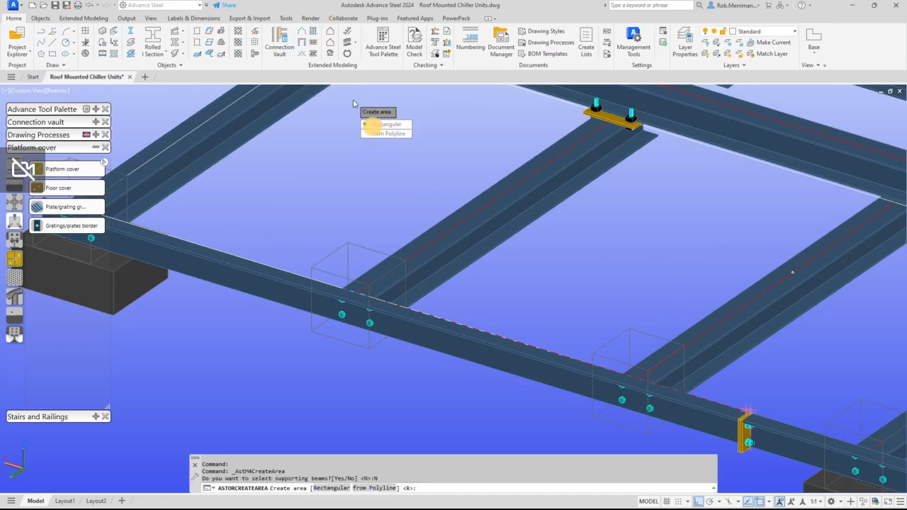
click(383, 134)
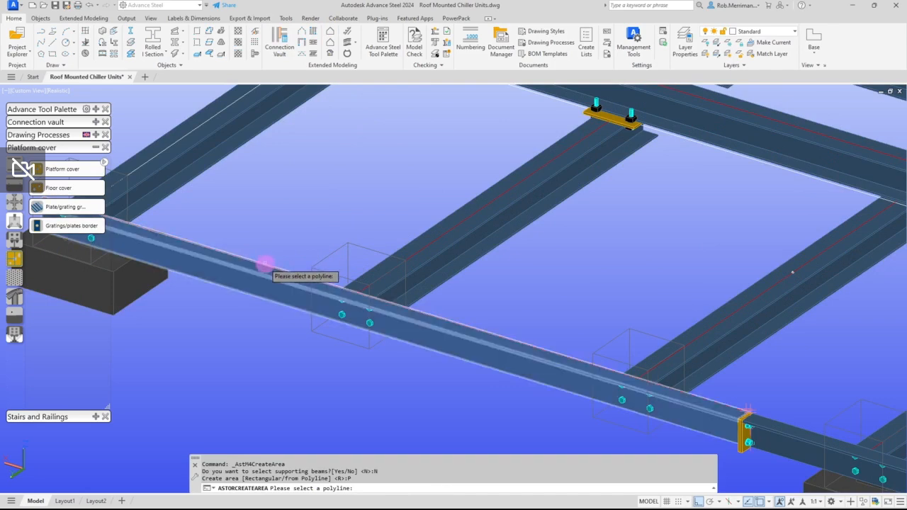
scroll(263, 264, up, 3)
scroll(340, 277, down, 5)
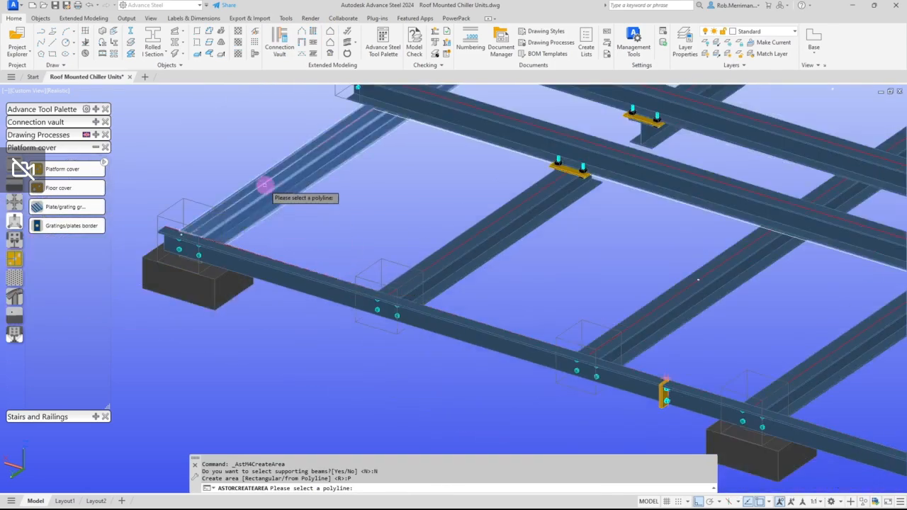
click(322, 326)
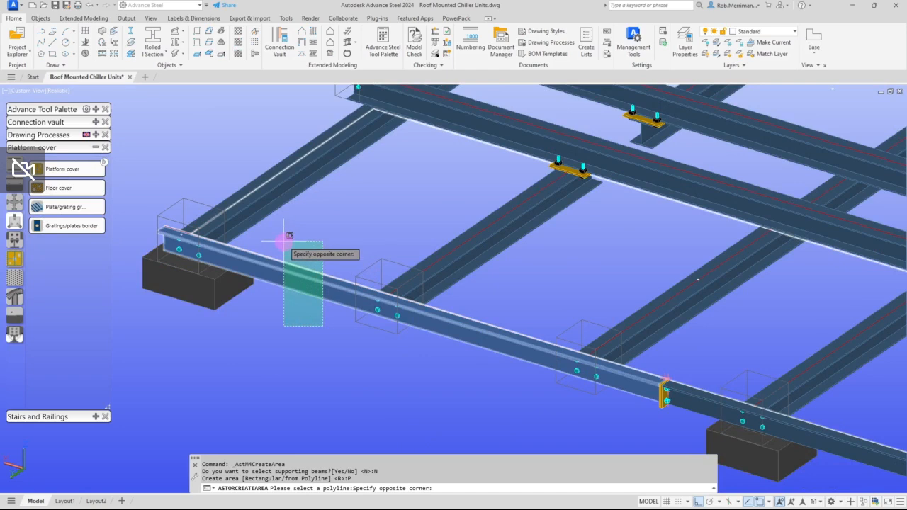
click(284, 241)
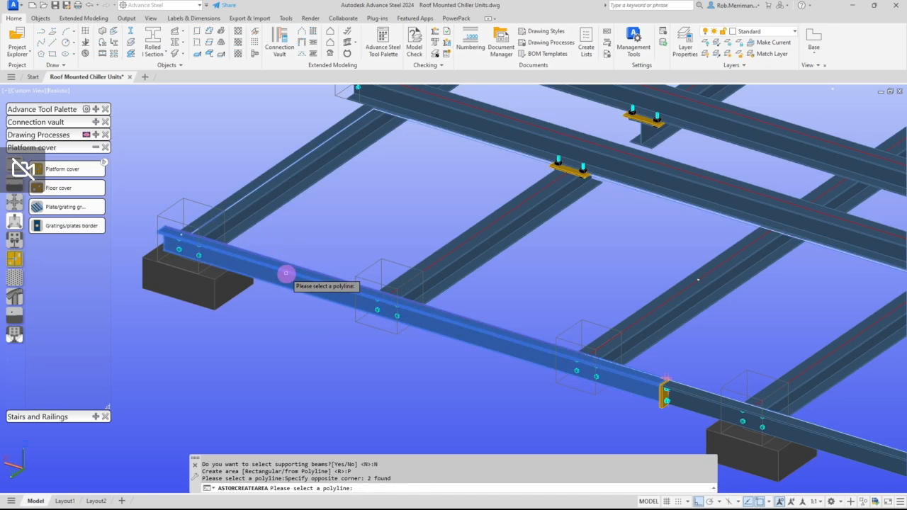
click(286, 272)
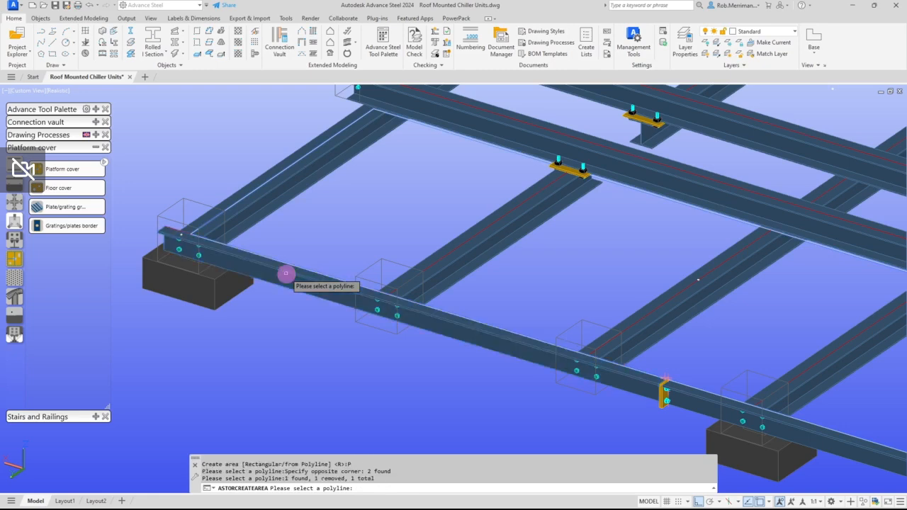
scroll(237, 274, down, 5)
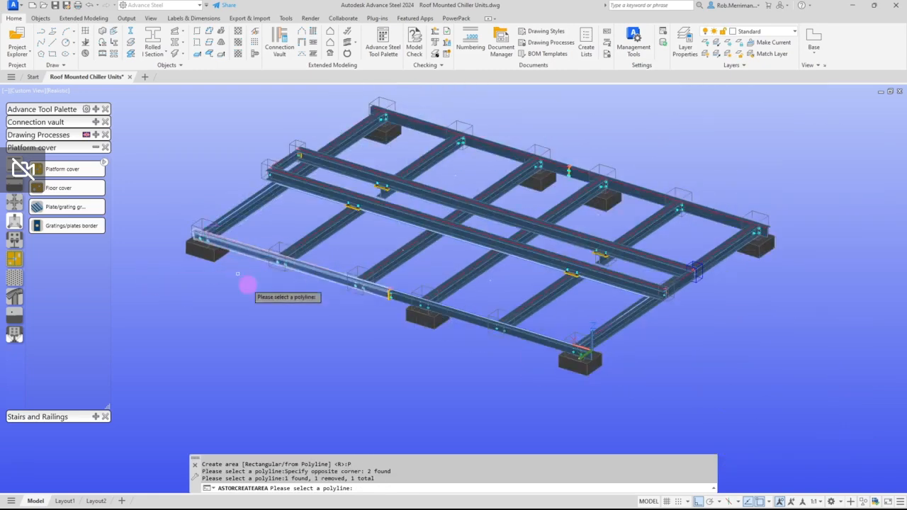
right_click(262, 232)
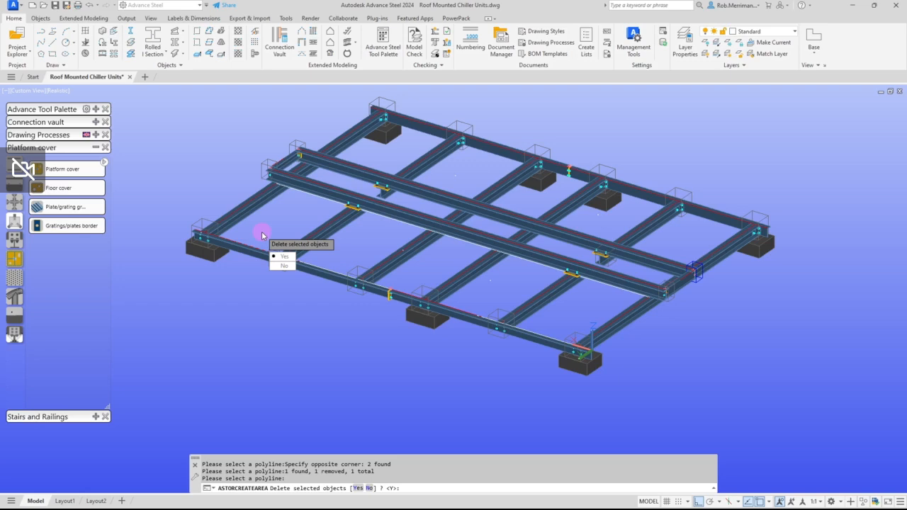
click(280, 255)
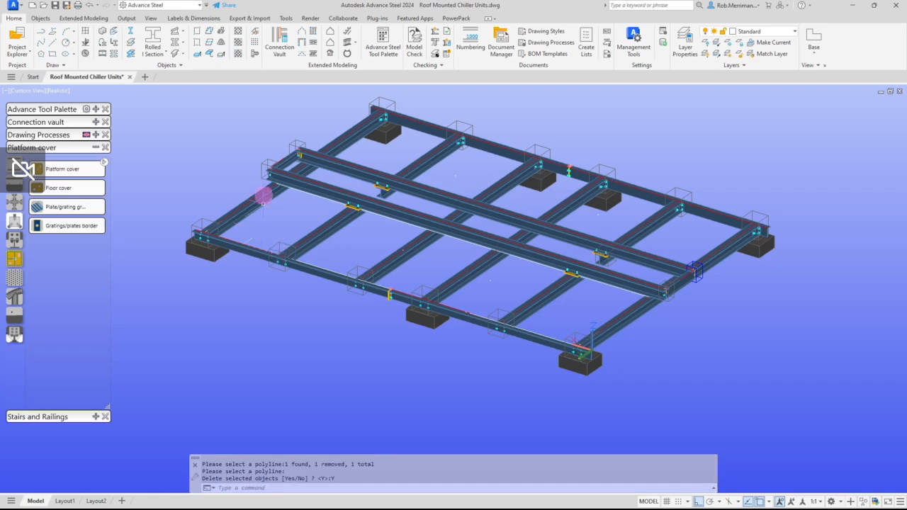
Examine the object type of the new area outline beside the nearer long upper beam in its properties.
scroll(302, 197, up, 2)
click(303, 196)
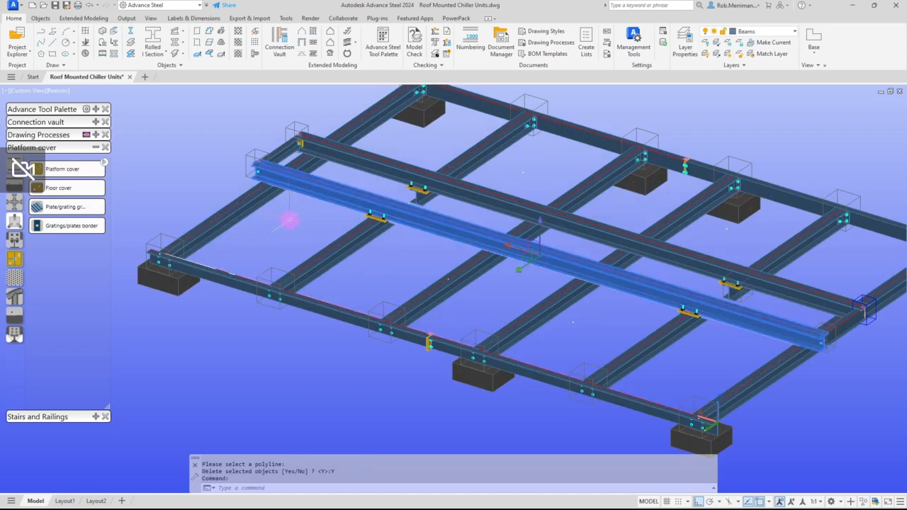
scroll(296, 201, up, 2)
key(Escape)
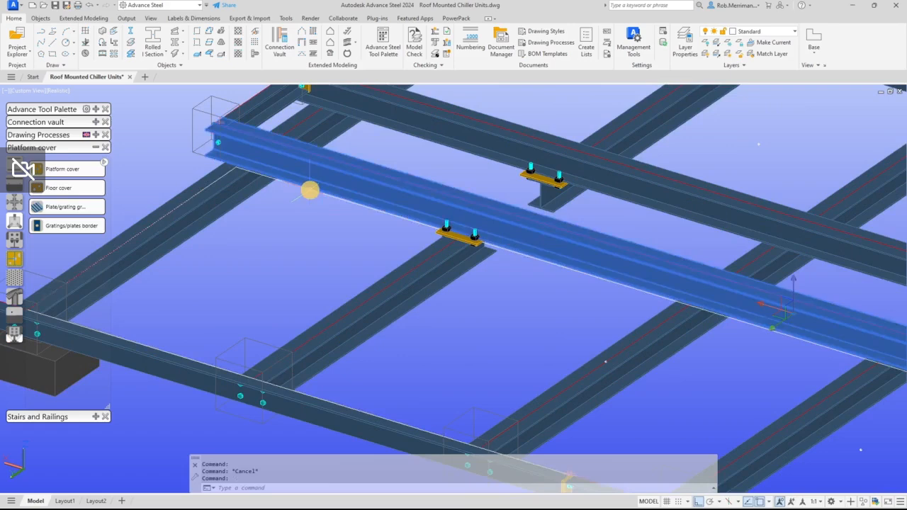
key(Escape)
click(309, 189)
right_click(290, 224)
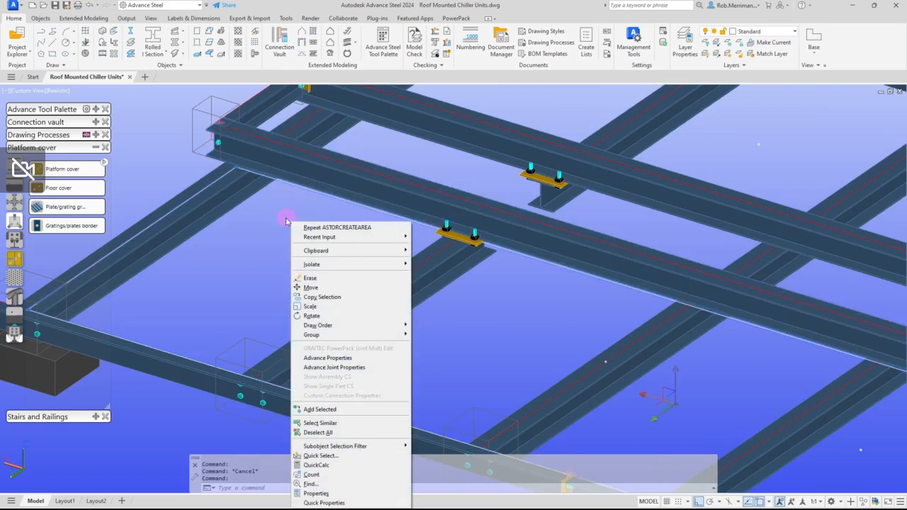
click(316, 493)
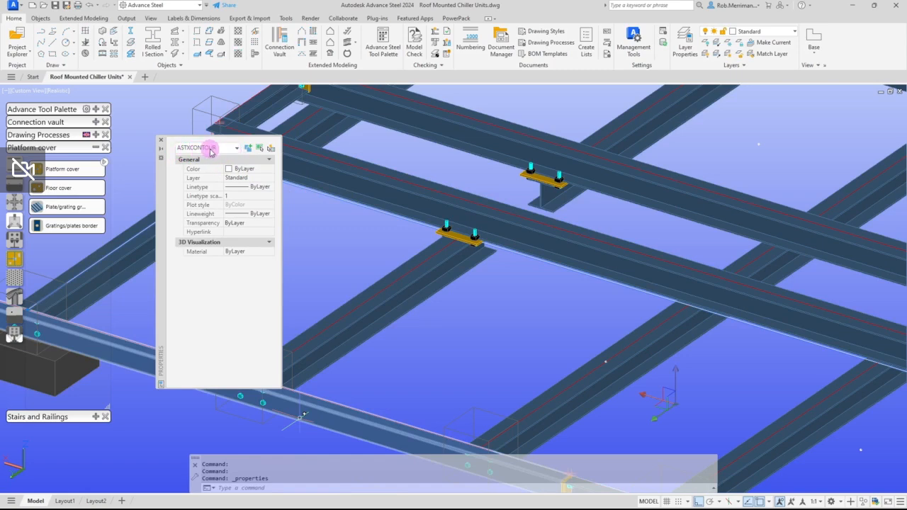
click(163, 143)
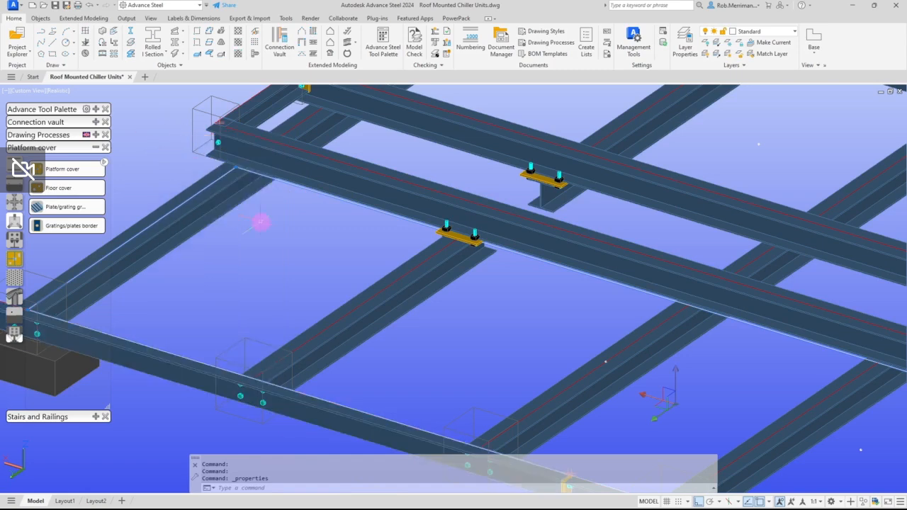
key(Escape)
scroll(260, 223, down, 2)
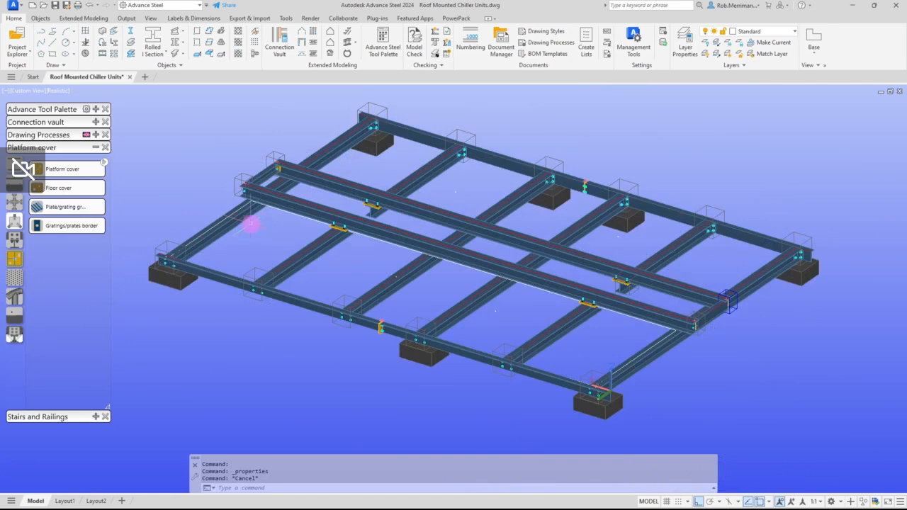
Start a platform cover with its contour taken from an area, and select the new area outline as the contour.
click(74, 170)
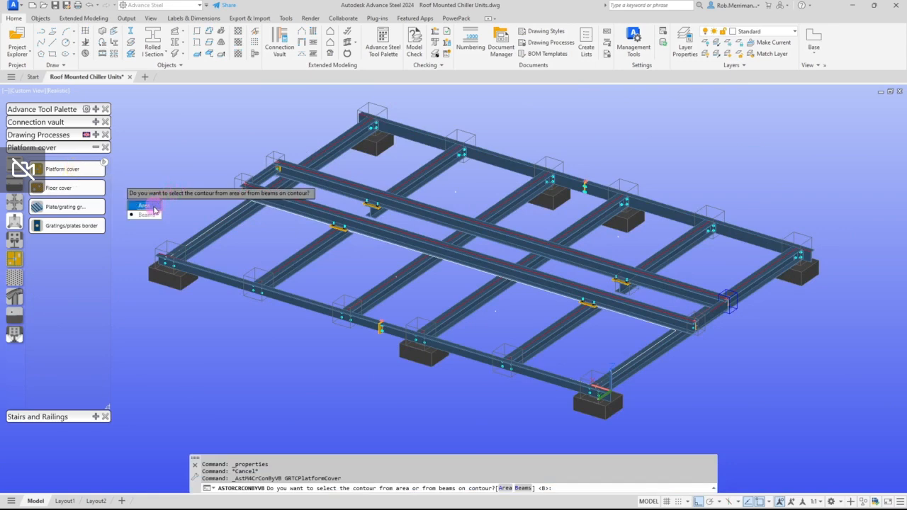
click(153, 207)
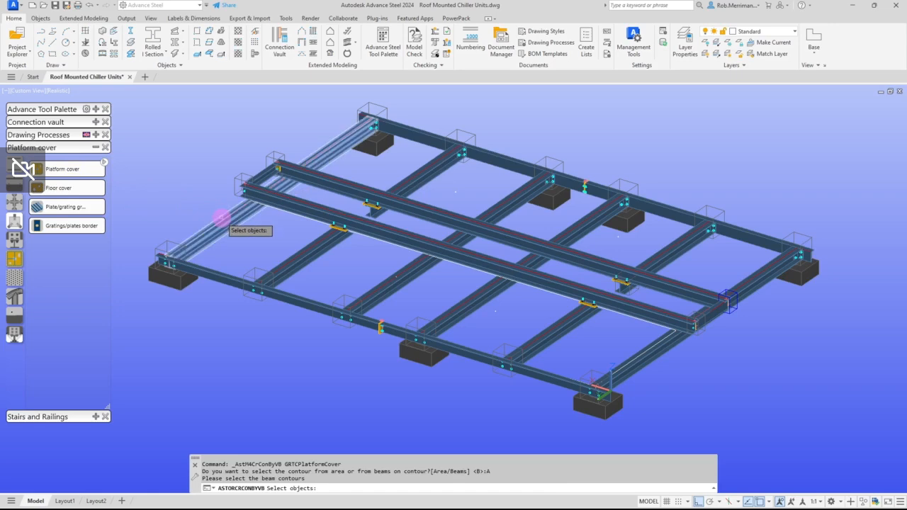
scroll(285, 211, up, 3)
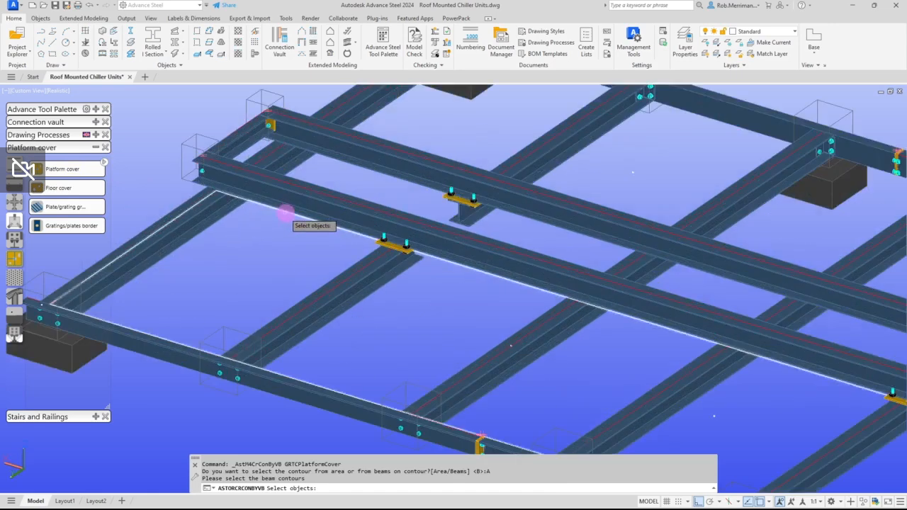
click(283, 208)
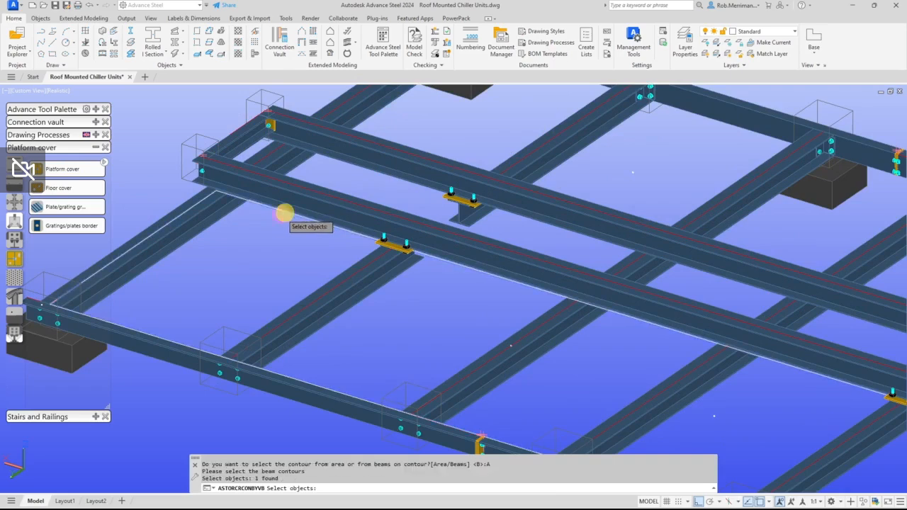
scroll(276, 213, down, 5)
key(Return)
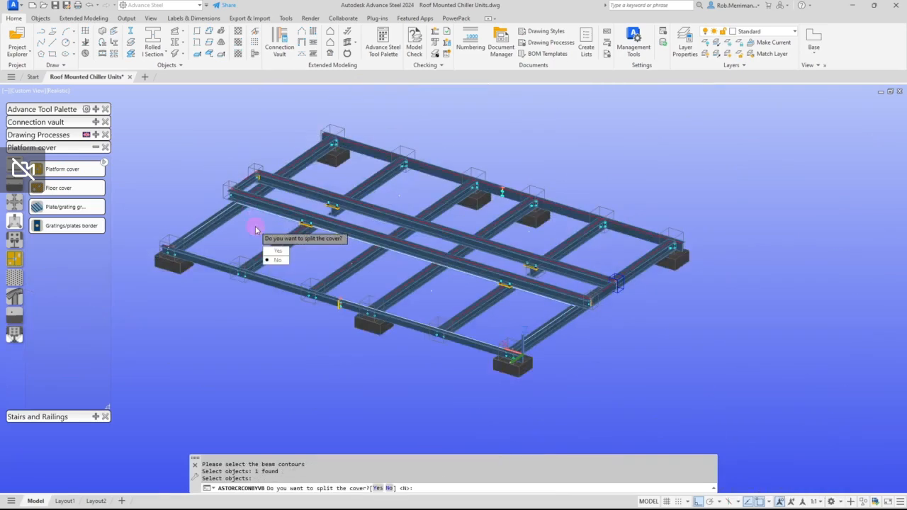
Split the platform cover by beams at the four intermediate cross beams and generate the cover.
click(277, 251)
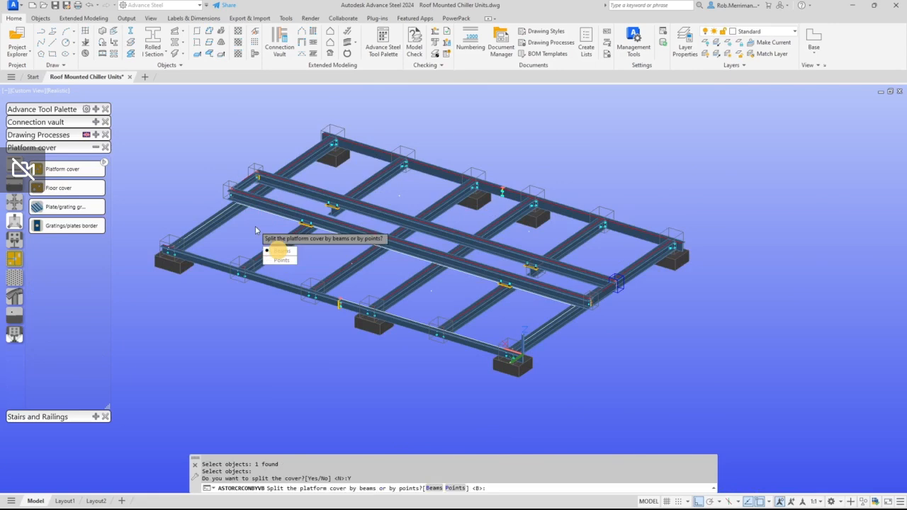
click(279, 250)
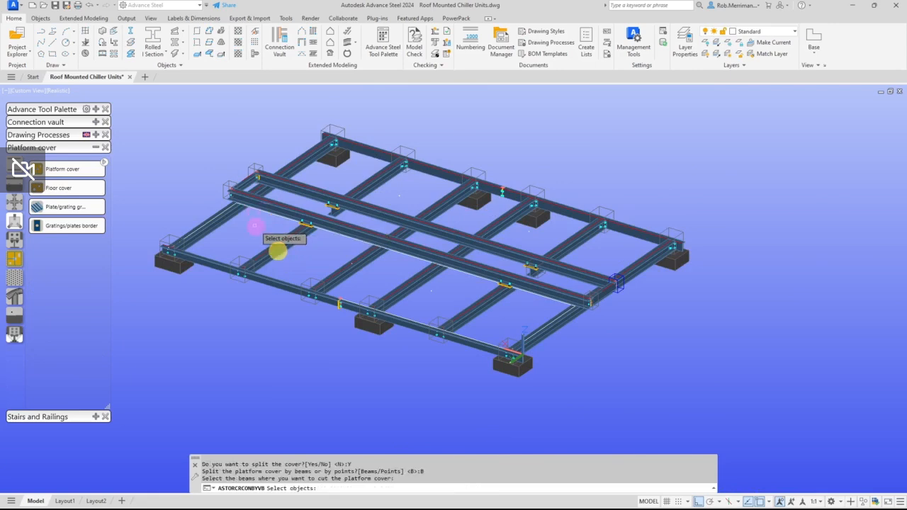
click(284, 248)
click(346, 270)
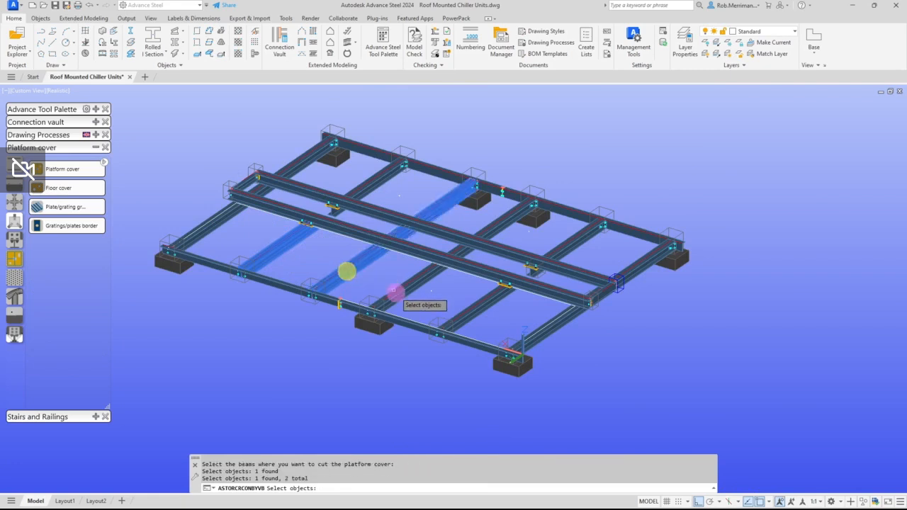
click(403, 293)
click(470, 316)
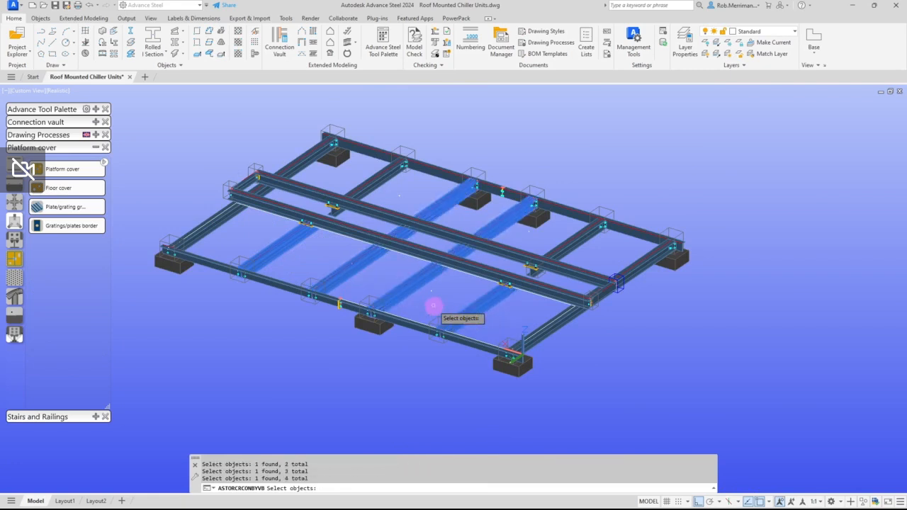
right_click(433, 306)
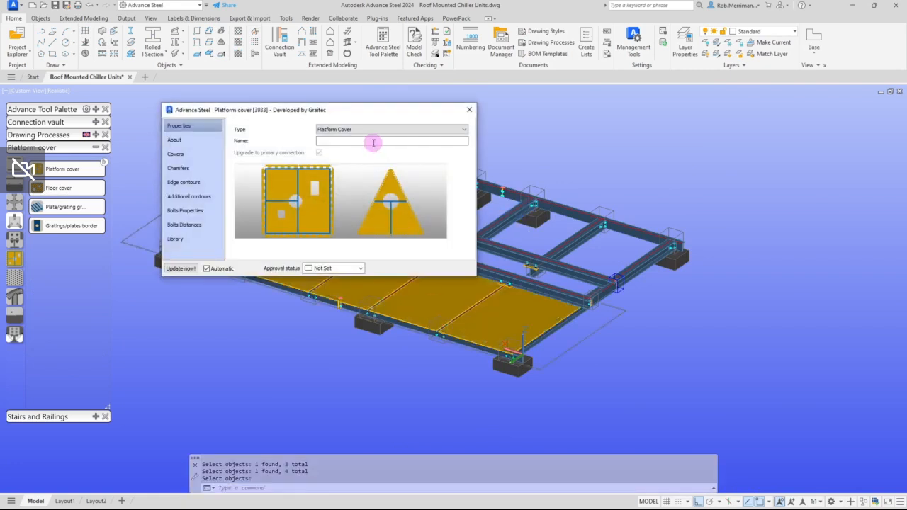
Create the platform covers from gratings instead of plates.
drag(342, 109, 645, 113)
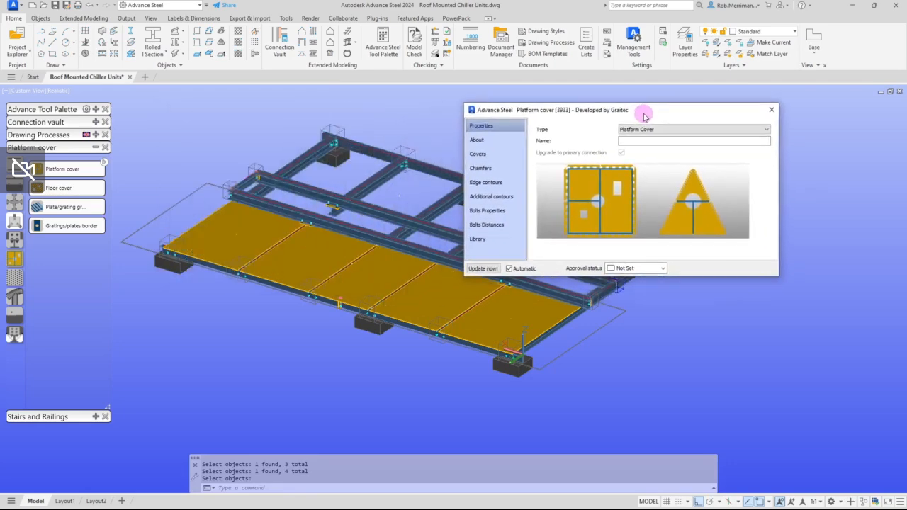
click(496, 146)
click(478, 154)
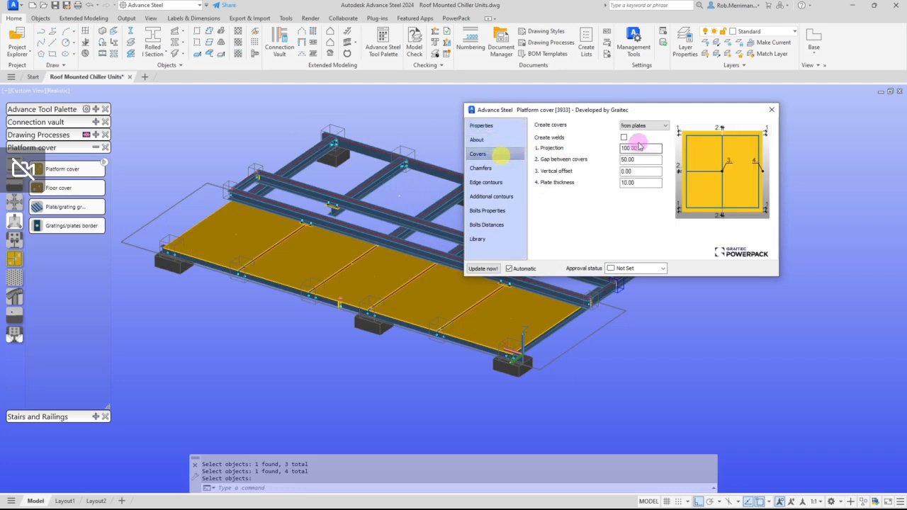
click(643, 125)
click(635, 139)
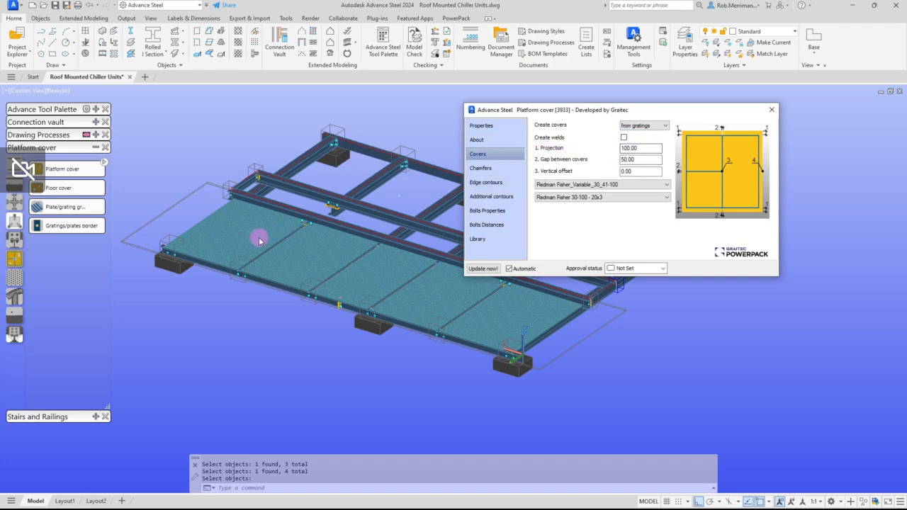
Set the platform cover's projection to 0 and the gap between covers to 20, and close its settings.
double_click(630, 148)
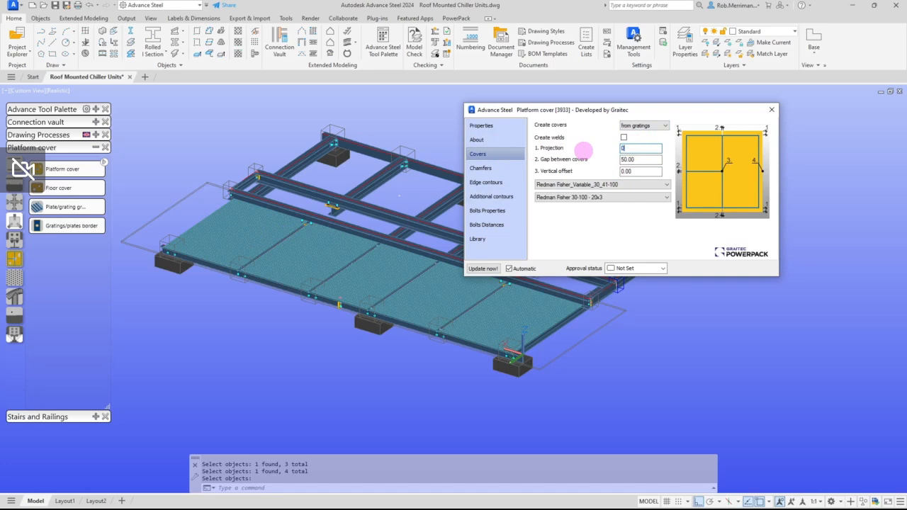
text(00)
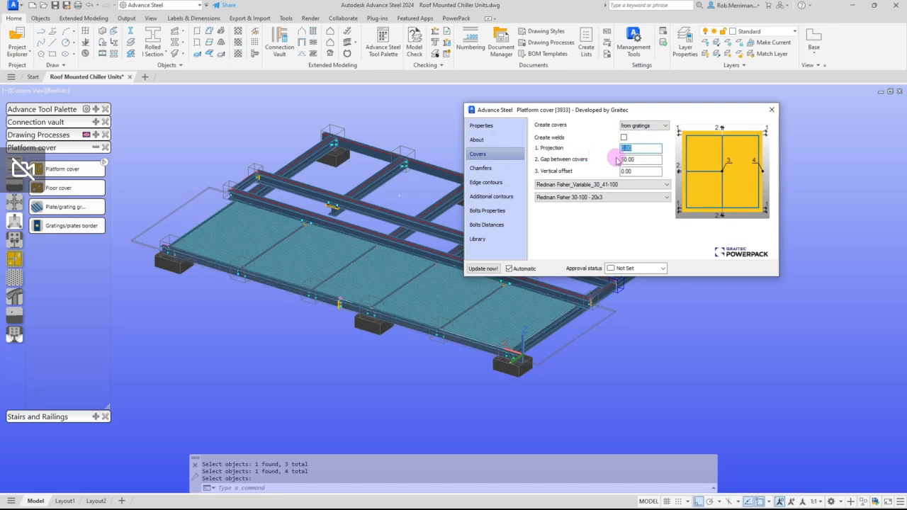
key(Tab)
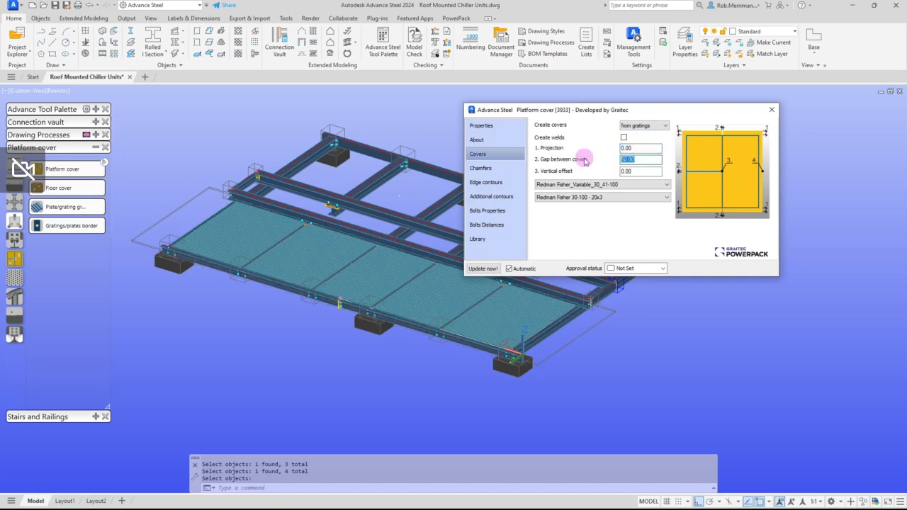
text(20)
key(Return)
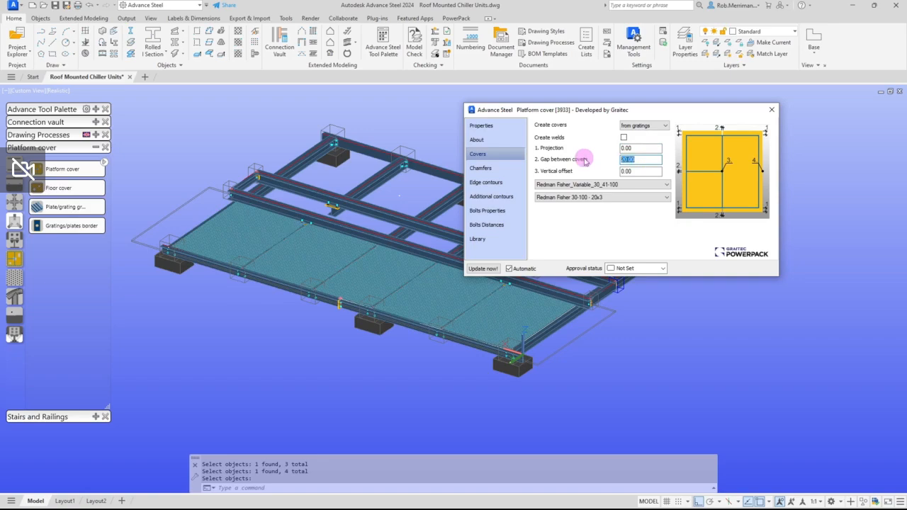
scroll(301, 250, up, 3)
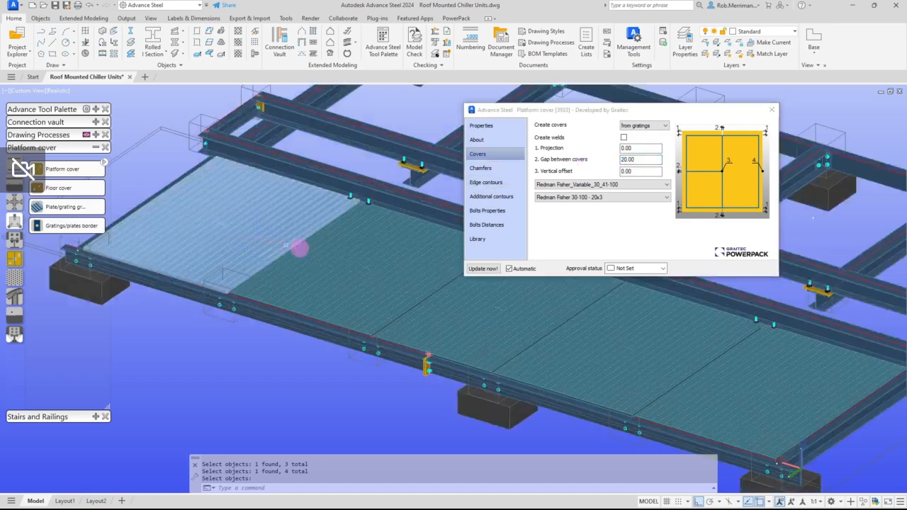
scroll(300, 250, down, 2)
click(771, 109)
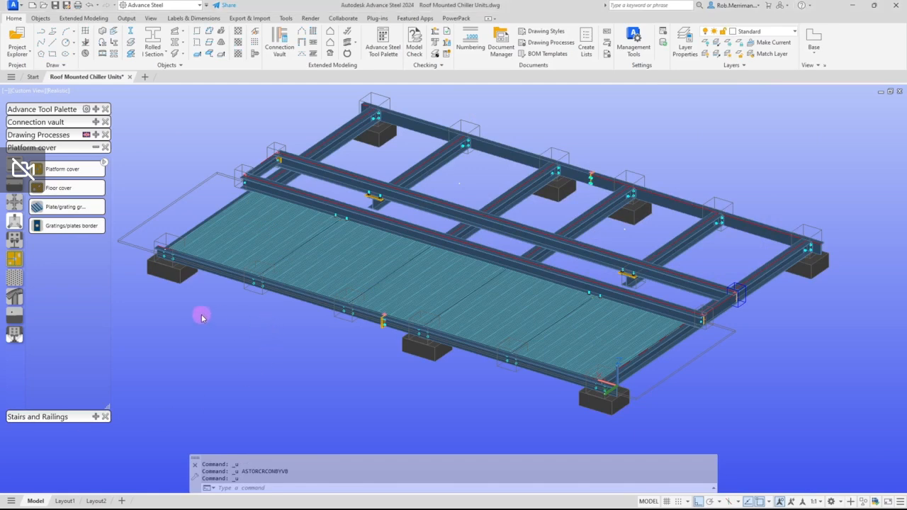
Delete the grating platform cover from the frame.
click(60, 188)
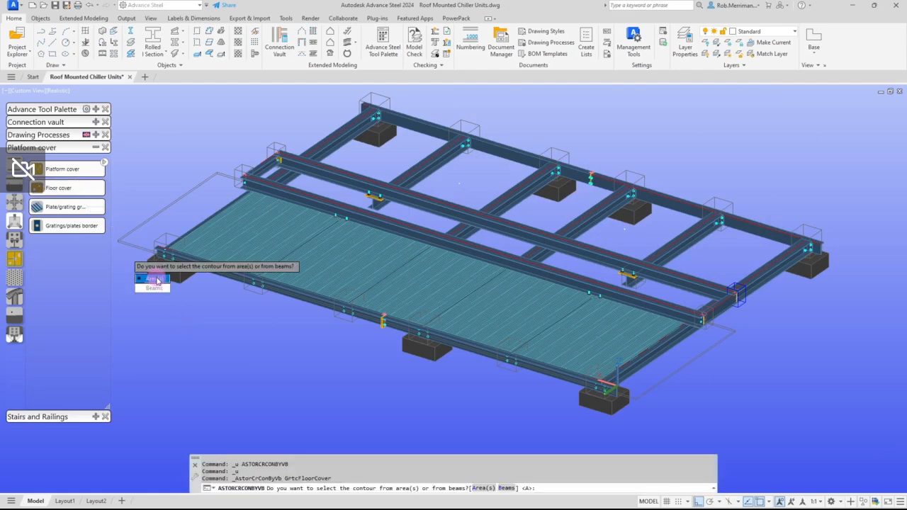
key(Escape)
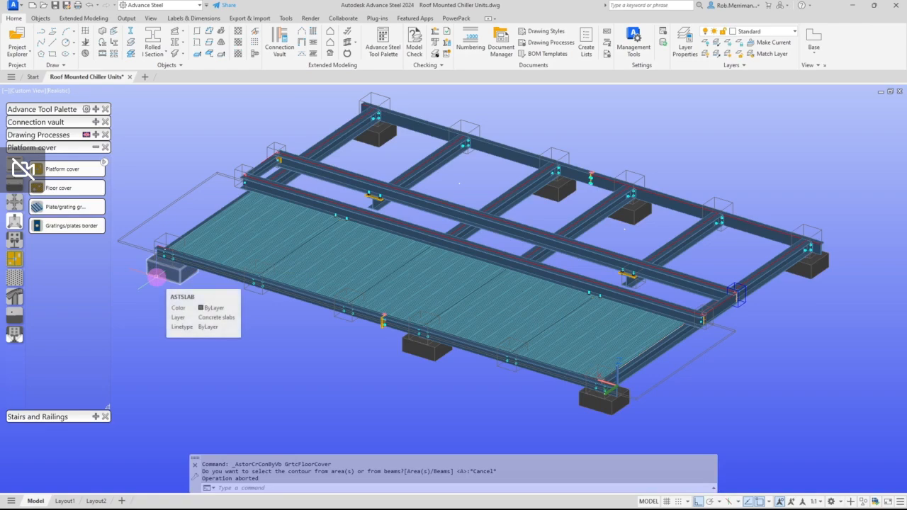
click(207, 243)
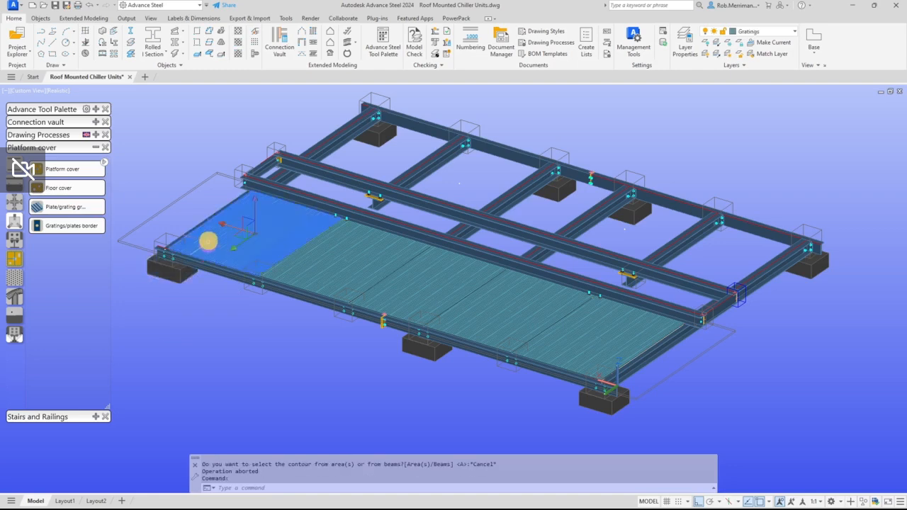
key(Delete)
Create a floor cover from the area outline beside the nearer long upper beam, without a reference point.
click(58, 188)
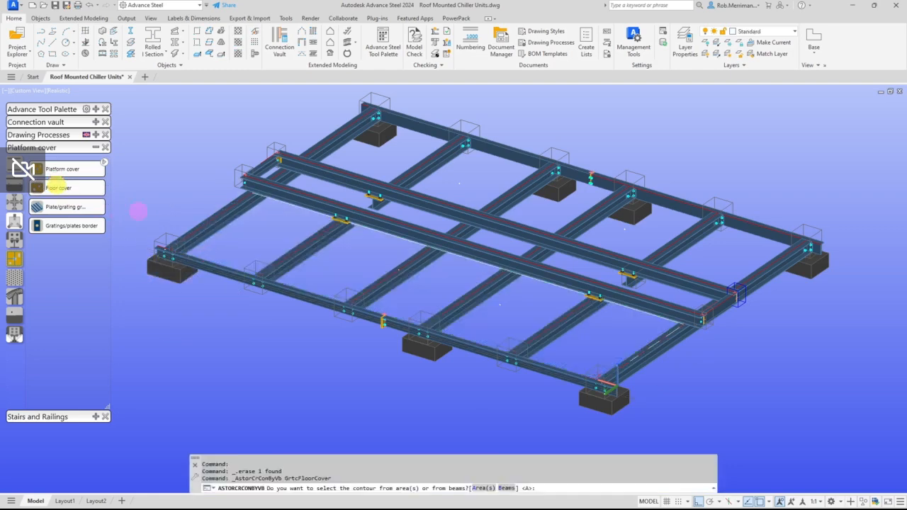
click(169, 240)
scroll(276, 202, up, 5)
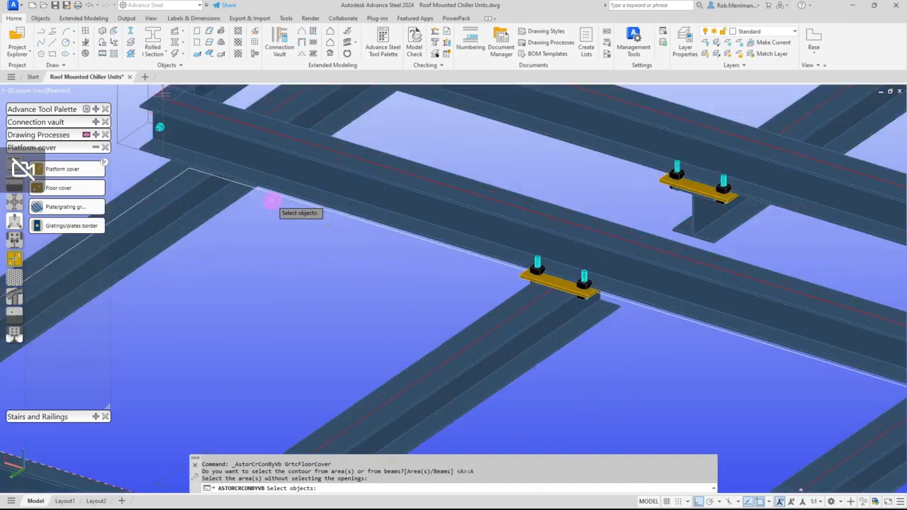
click(279, 197)
scroll(269, 212, down, 5)
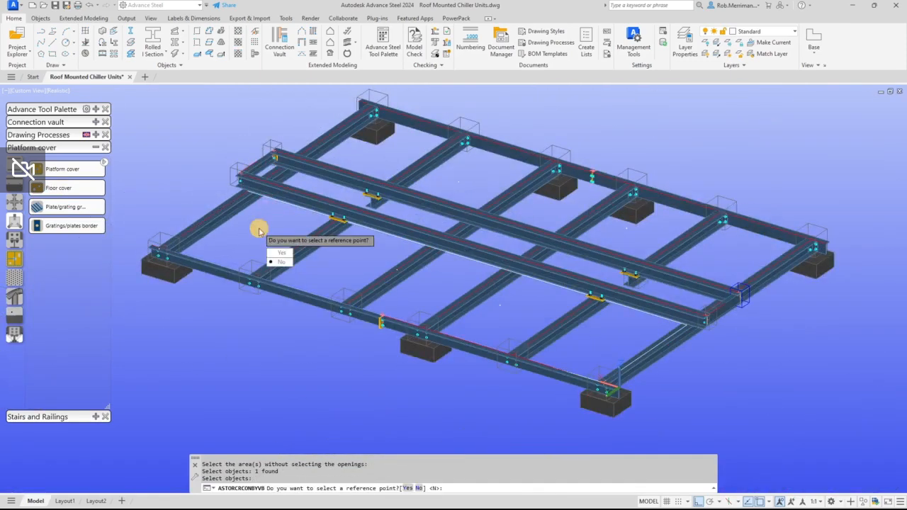
right_click(259, 228)
click(280, 262)
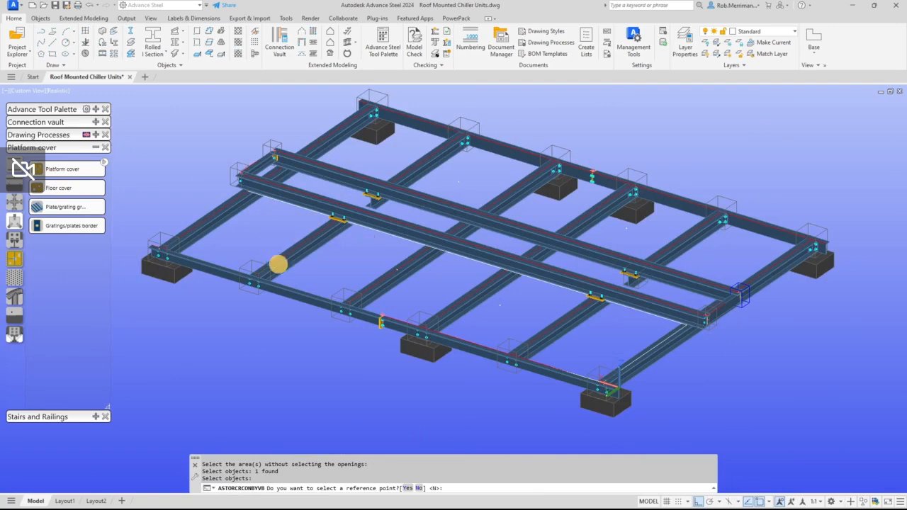
Set the floor cover type to variable grating with a length of 3000 and a width of 700.
click(477, 145)
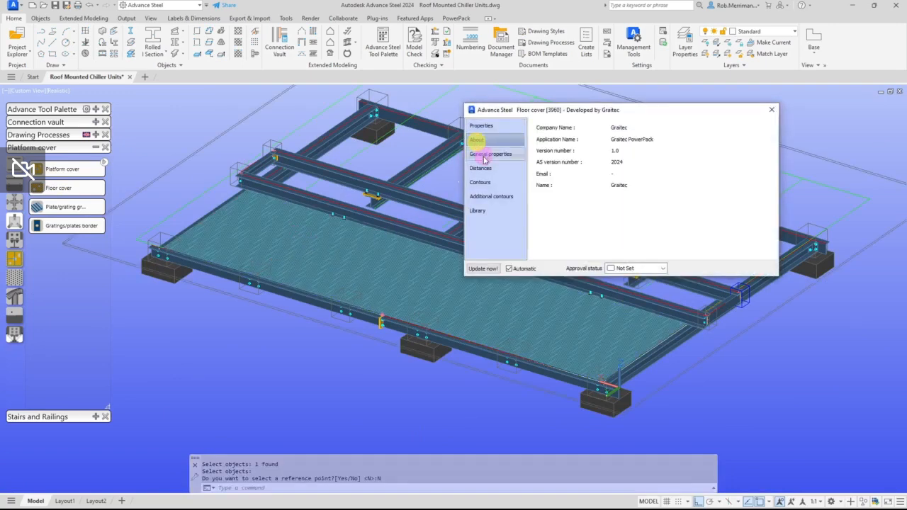
click(488, 153)
click(643, 126)
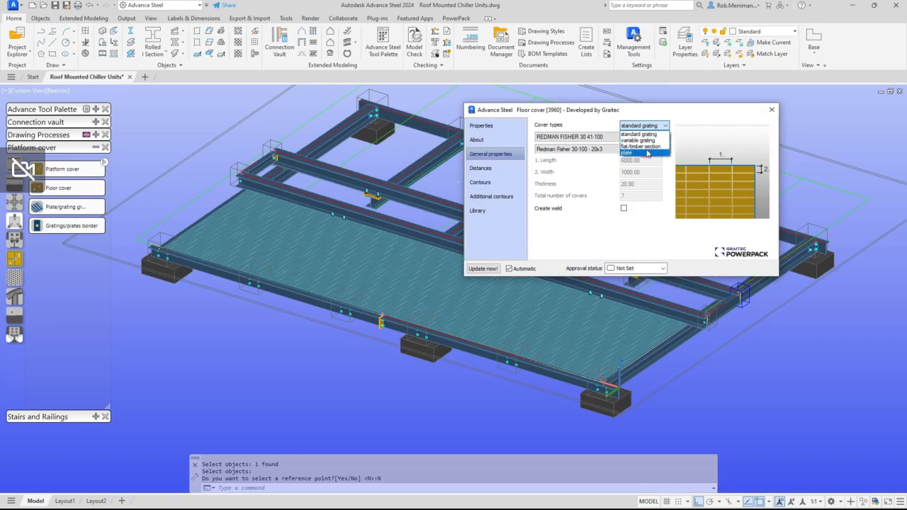
click(638, 140)
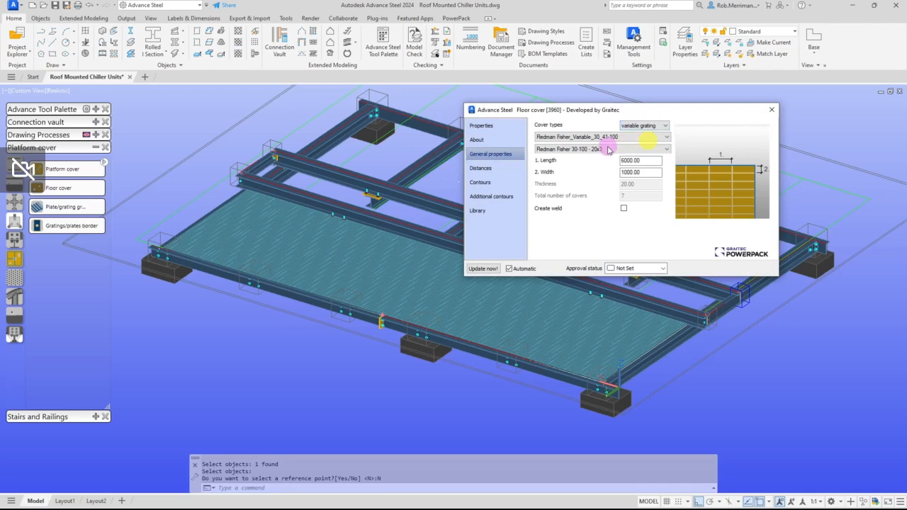
click(552, 159)
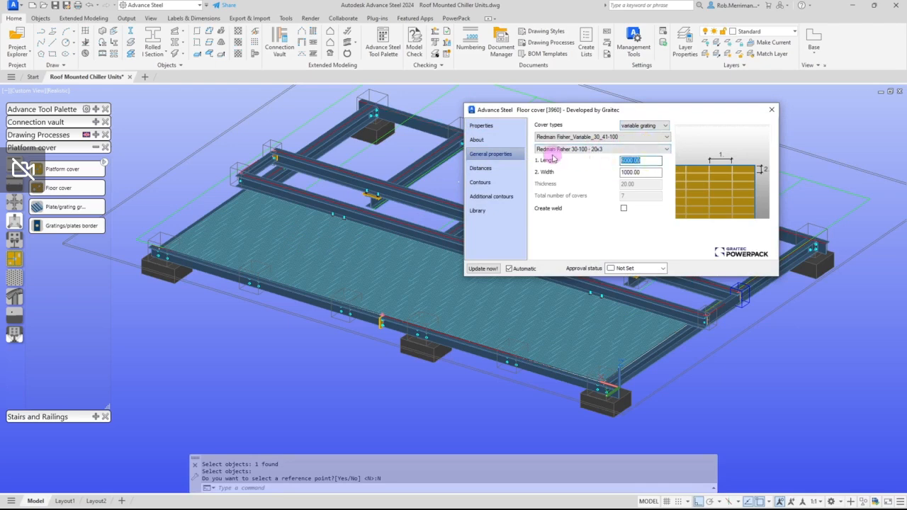
text(3000)
key(Tab)
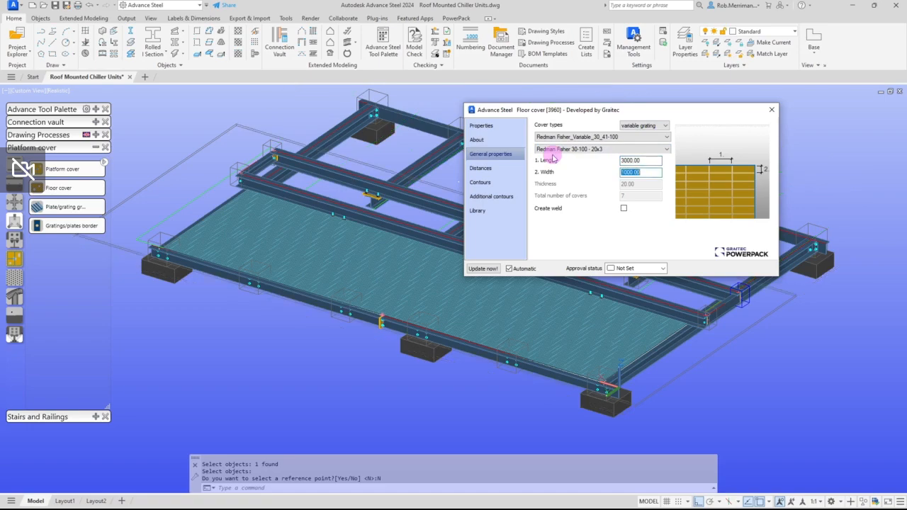
text(700)
key(Return)
Set the floor cover's gaps in the X and Y directions to 20 and close its settings.
click(518, 170)
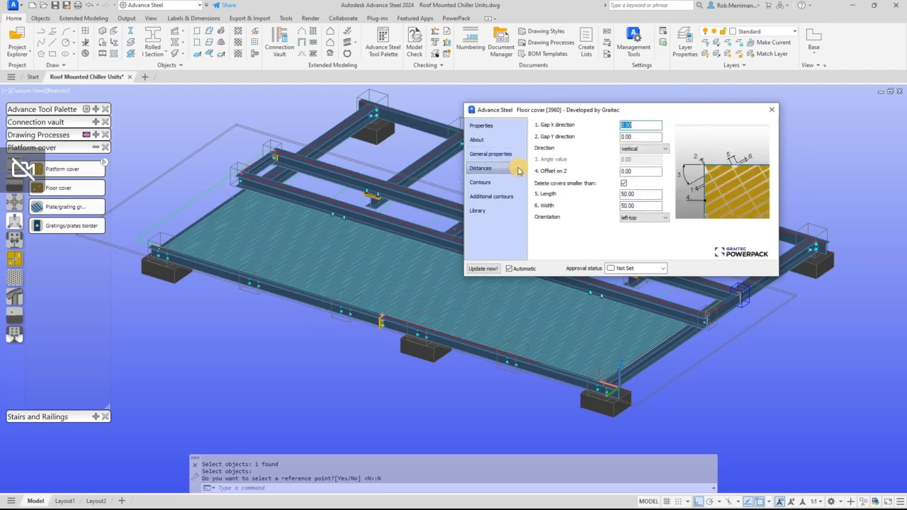
double_click(634, 137)
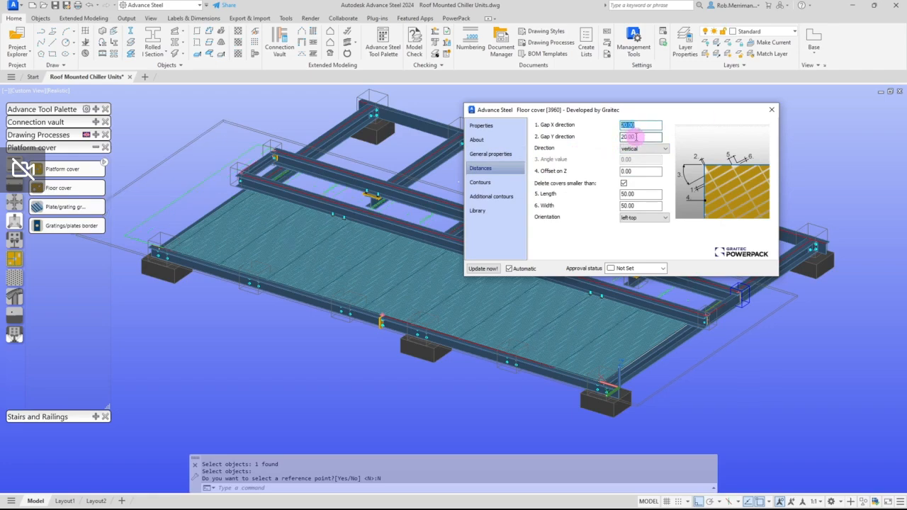
click(770, 110)
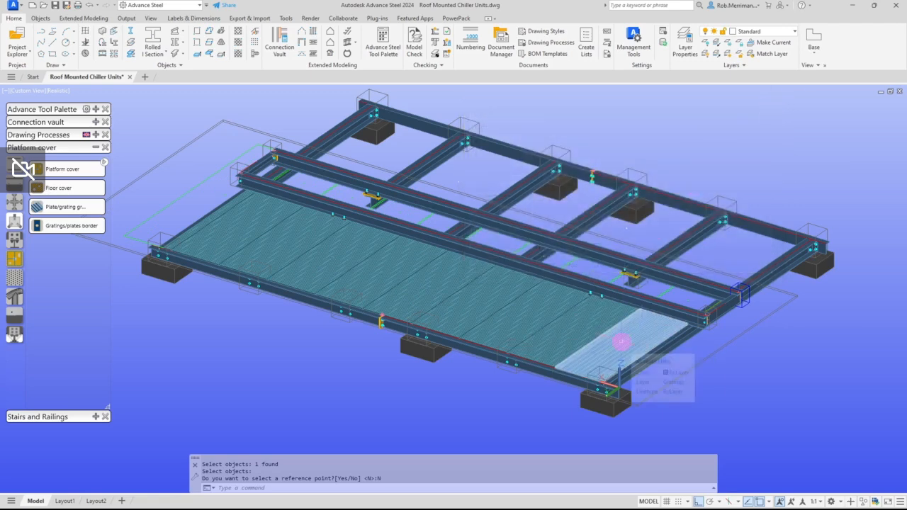
Select the individual grating panels along the floor cover to examine how the cover is divided.
click(621, 344)
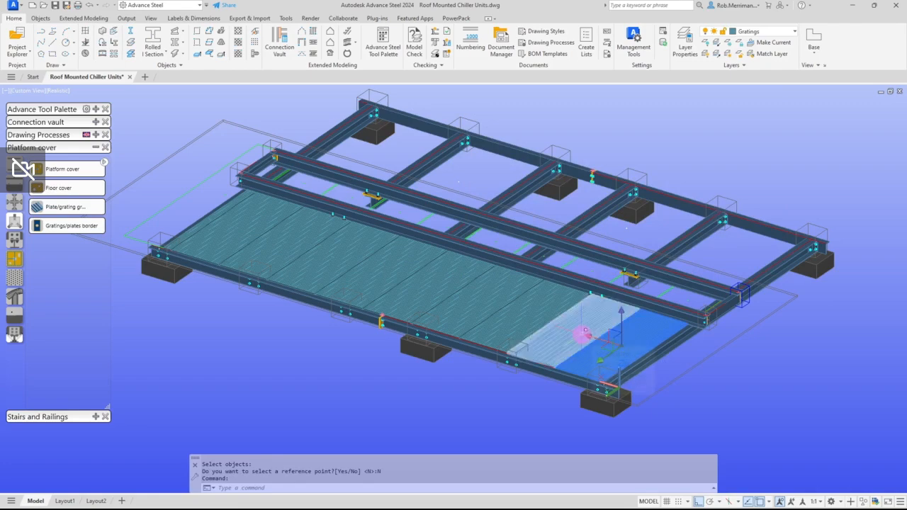
click(581, 334)
click(485, 304)
click(444, 287)
click(385, 267)
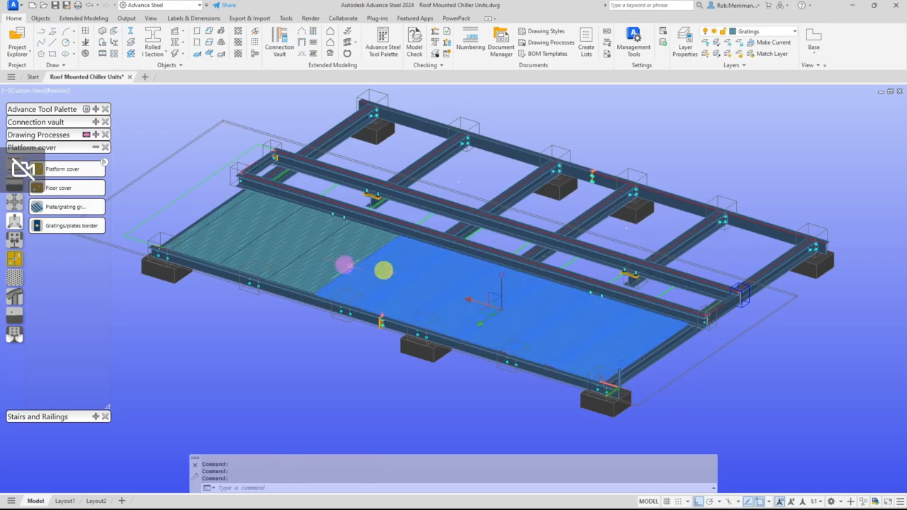
click(330, 259)
click(241, 231)
scroll(217, 214, up, 5)
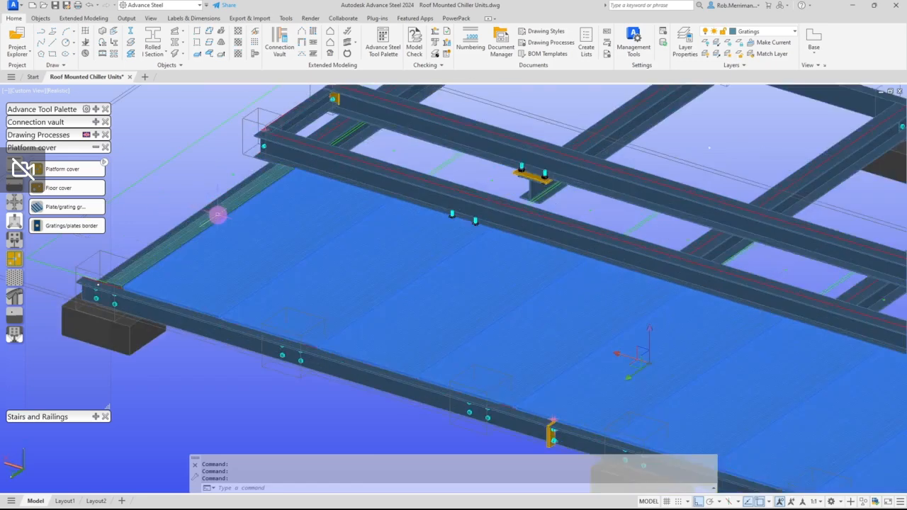
scroll(219, 211, down, 3)
key(Escape)
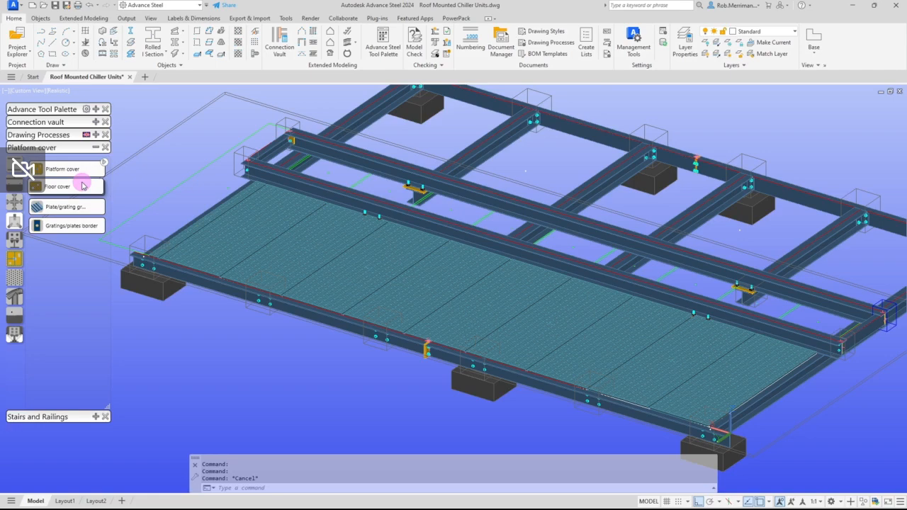
scroll(258, 283, down, 2)
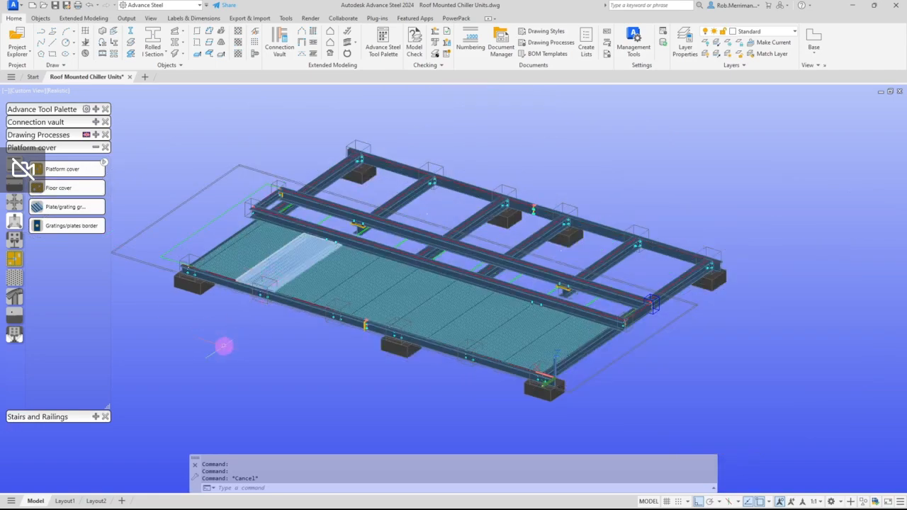
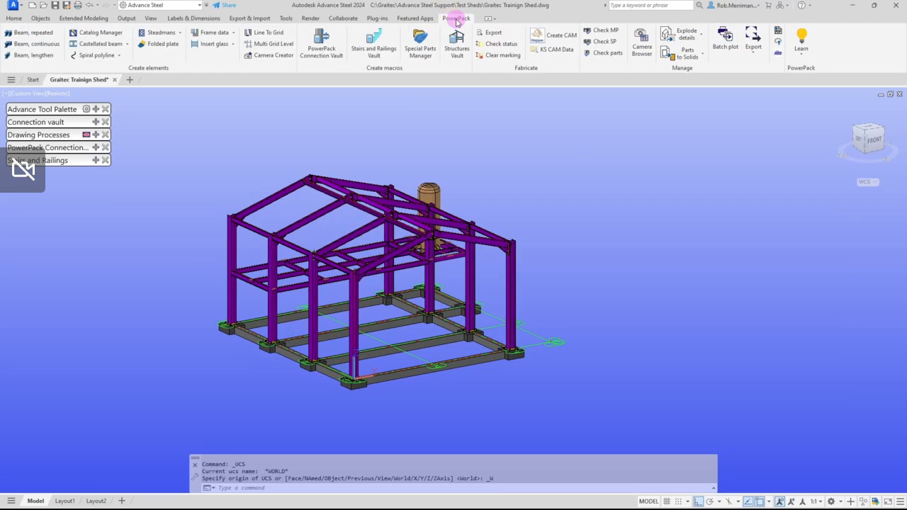
Start the Camera Creator for the shed model and enable both the front and rear Z depth limits.
click(255, 57)
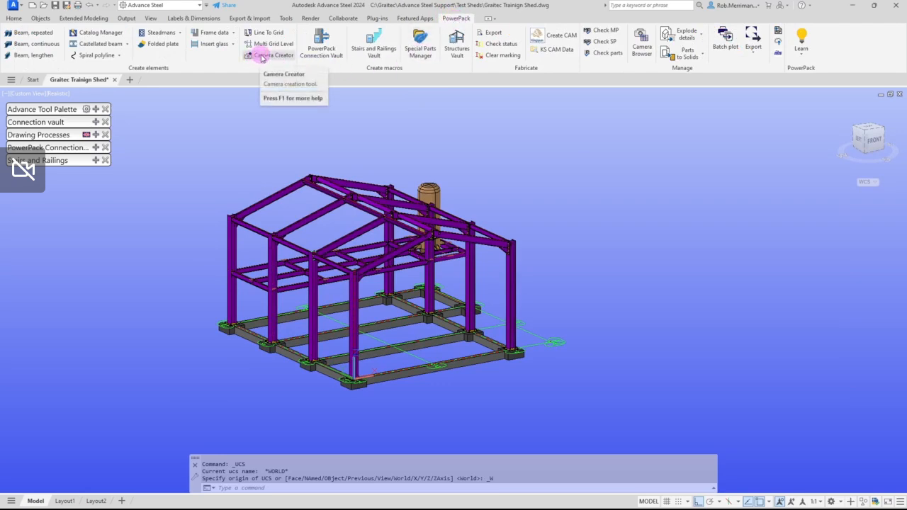
click(261, 57)
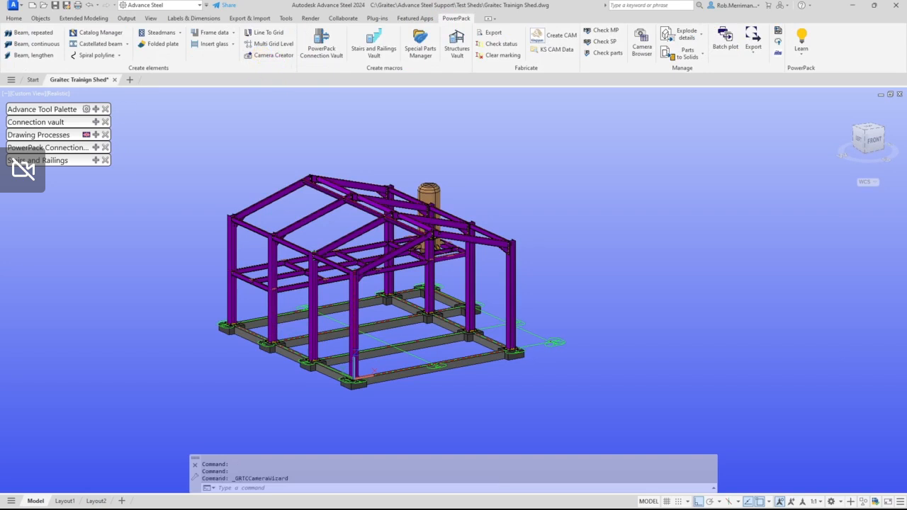
drag(130, 101, 688, 121)
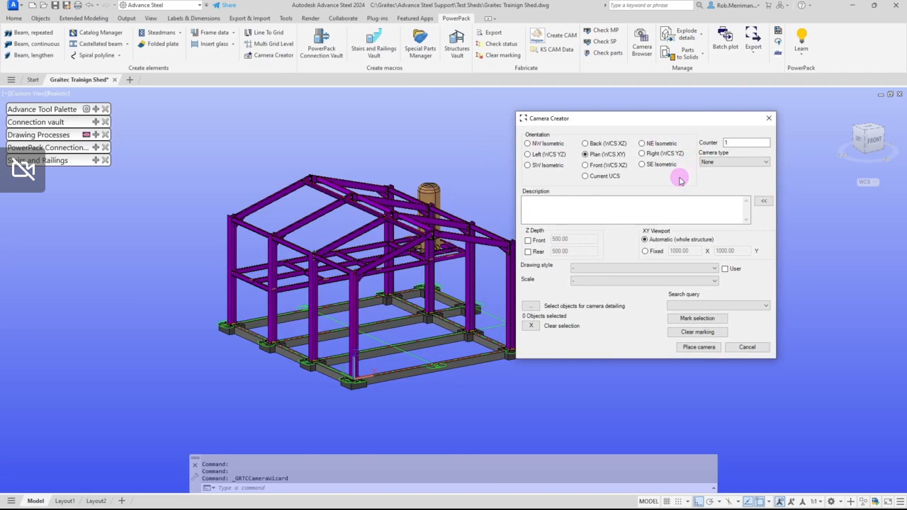
click(527, 240)
click(528, 251)
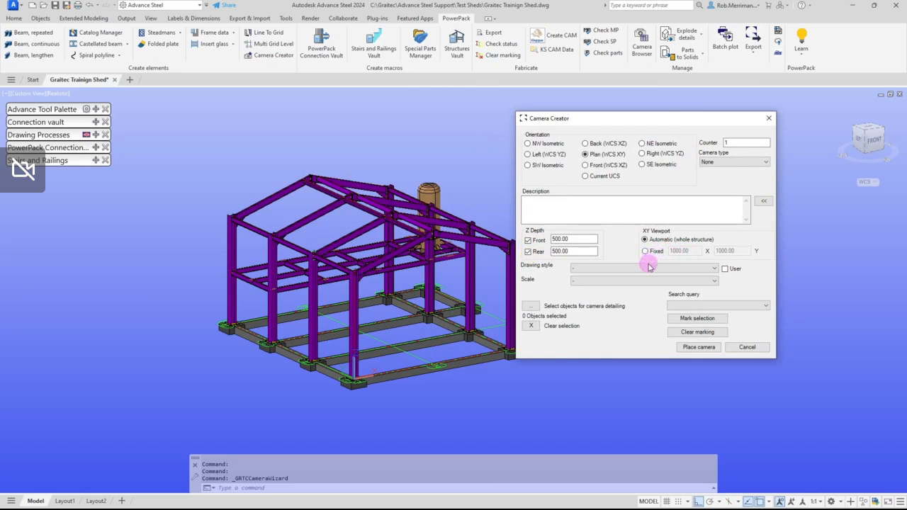
Enable user drawing styles for the camera and choose the 'GUK _ GA 2D All - Assy No+Part Name style.
click(725, 268)
click(676, 270)
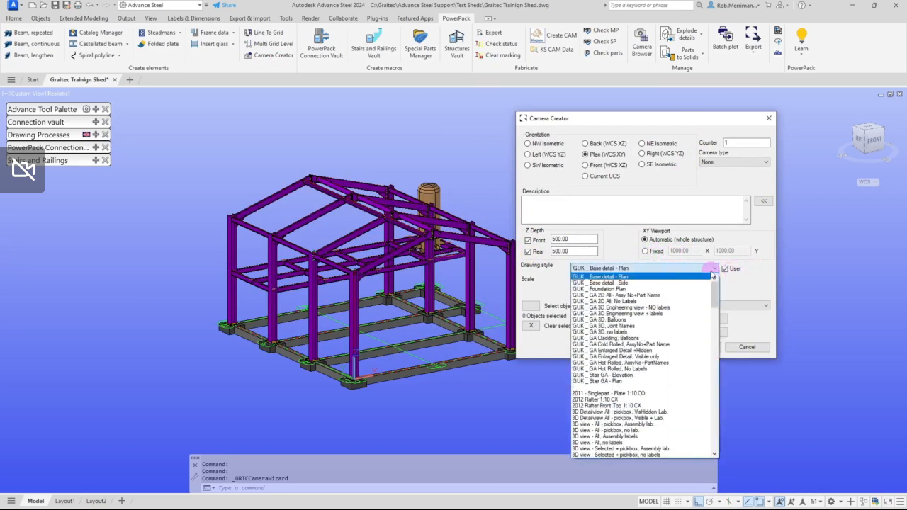
click(661, 297)
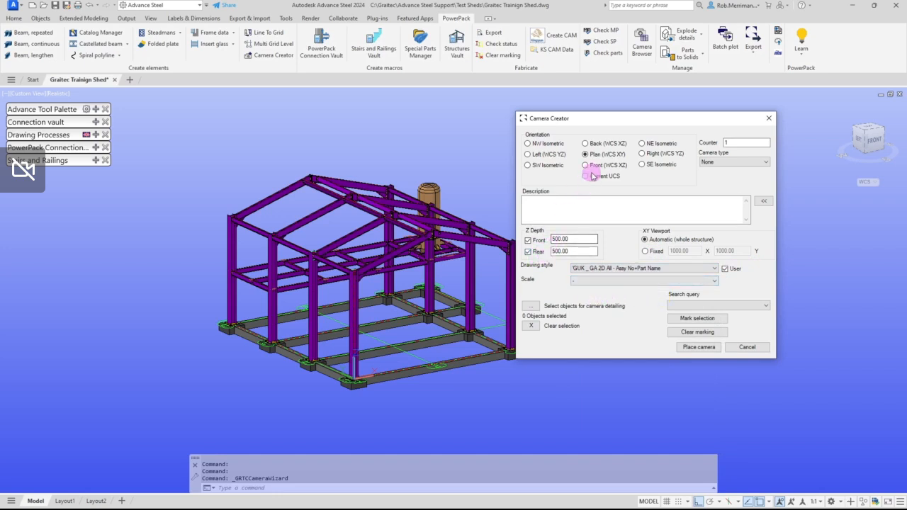
Set the camera description to "Plan @ level %CameraLevel", using the camera level variable.
click(565, 211)
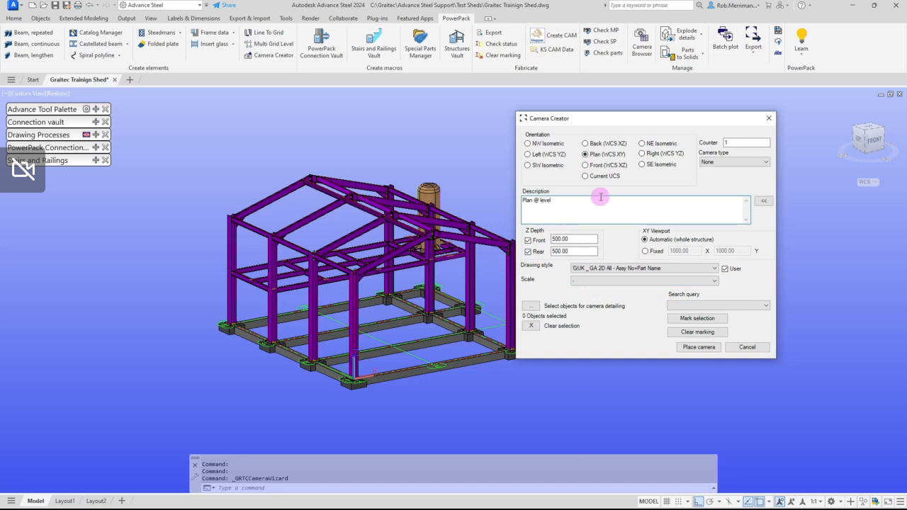
click(763, 202)
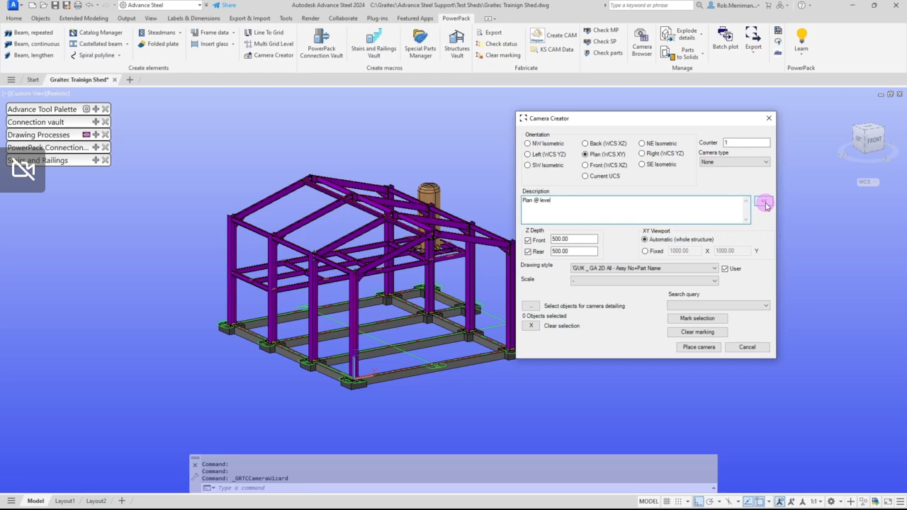
click(765, 206)
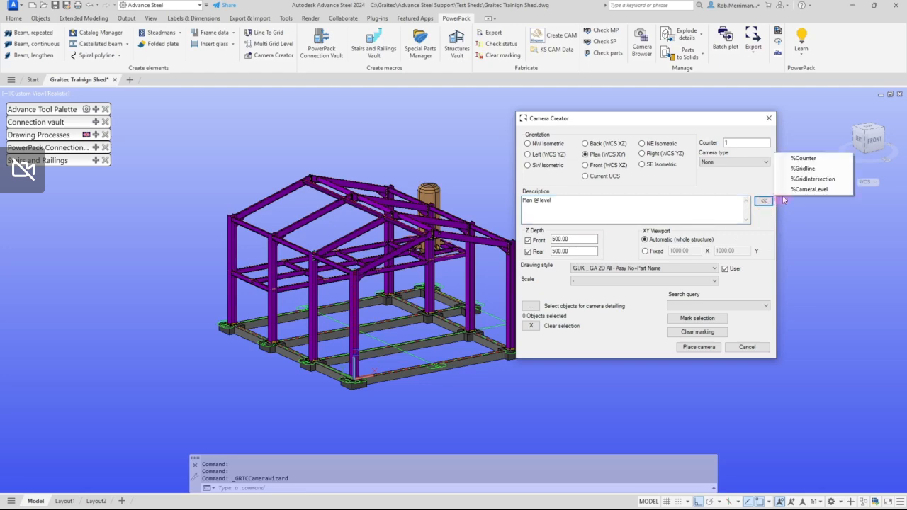
click(806, 190)
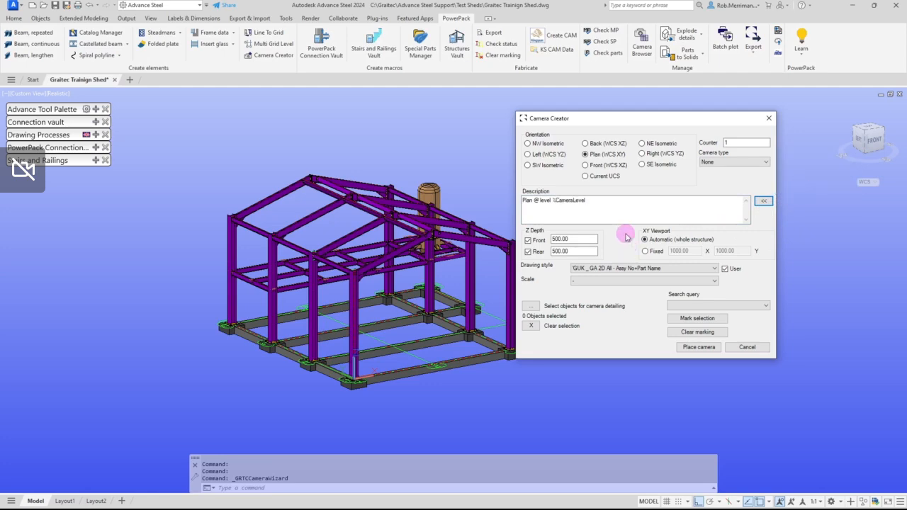
Place a plan camera at ground level on the outer grid intersection beyond the shed's corner column.
click(691, 346)
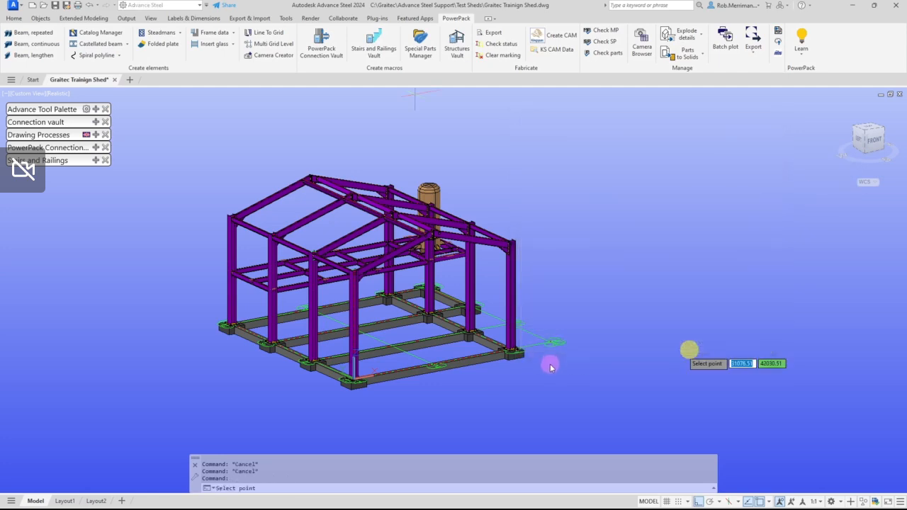
scroll(556, 333, up, 5)
scroll(453, 191, down, 5)
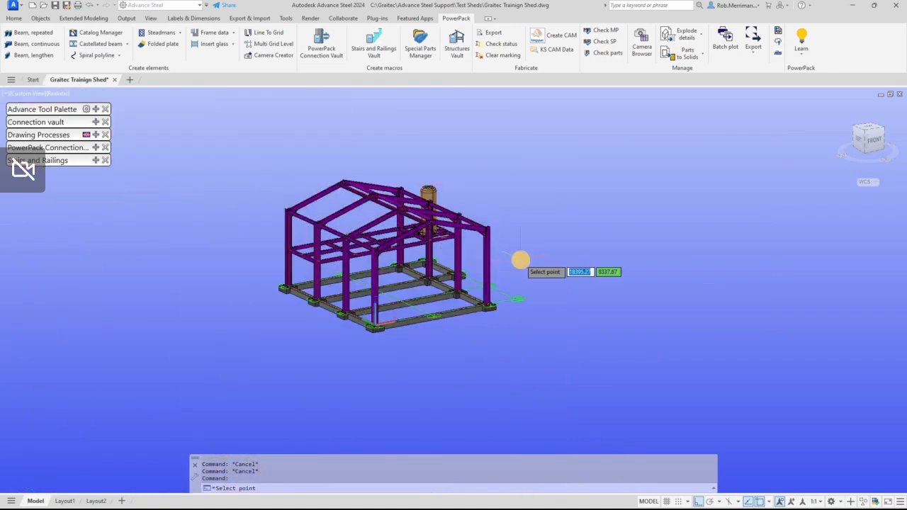
scroll(514, 283, up, 3)
scroll(524, 315, up, 6)
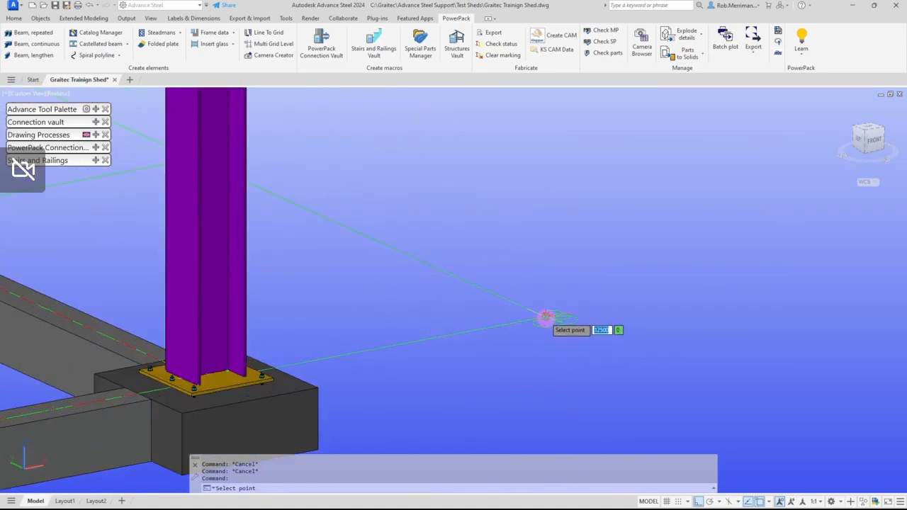
click(544, 318)
Place another plan camera at floor-frame level, at the bolted beam connection beside the chiller unit.
click(690, 346)
scroll(686, 348, down, 5)
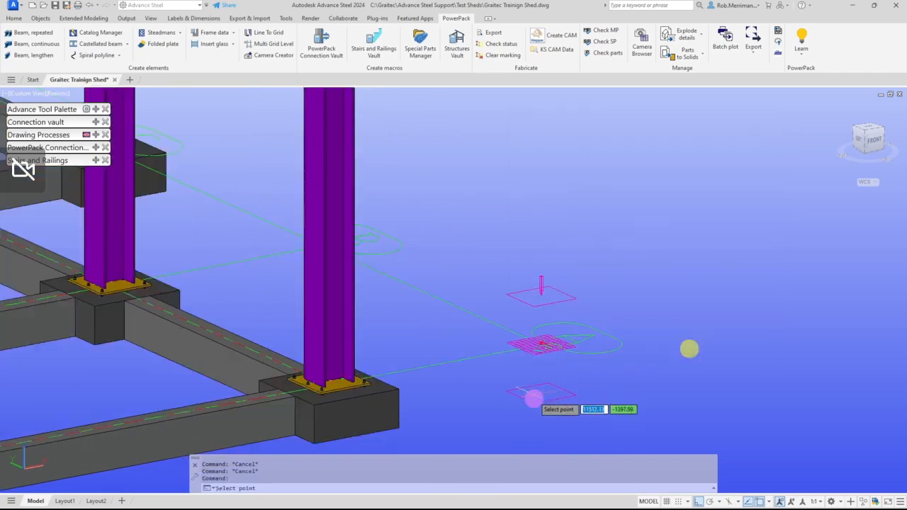
scroll(464, 294, up, 2)
scroll(450, 259, down, 3)
scroll(425, 229, up, 7)
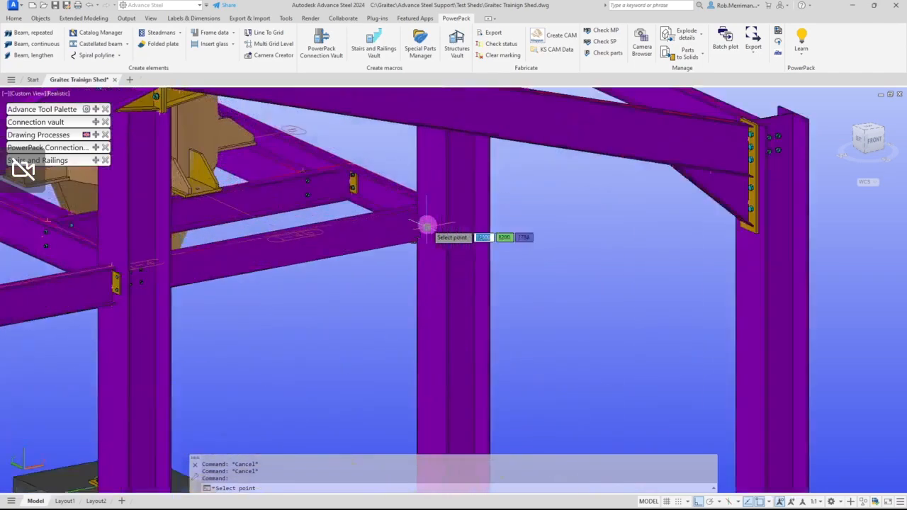
click(334, 161)
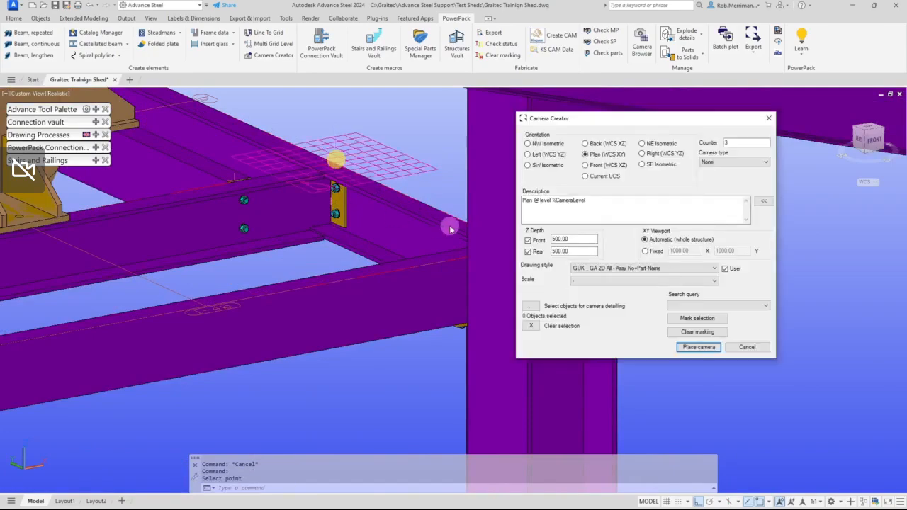
Place another plan camera at eaves level, where the eaves beam meets the top of the column.
click(691, 346)
scroll(476, 333, down, 5)
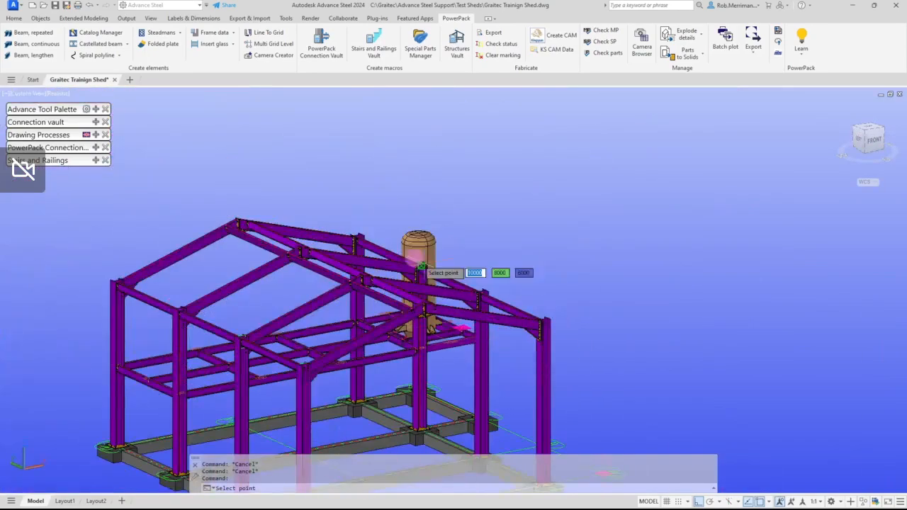
scroll(415, 269, up, 7)
scroll(360, 243, up, 5)
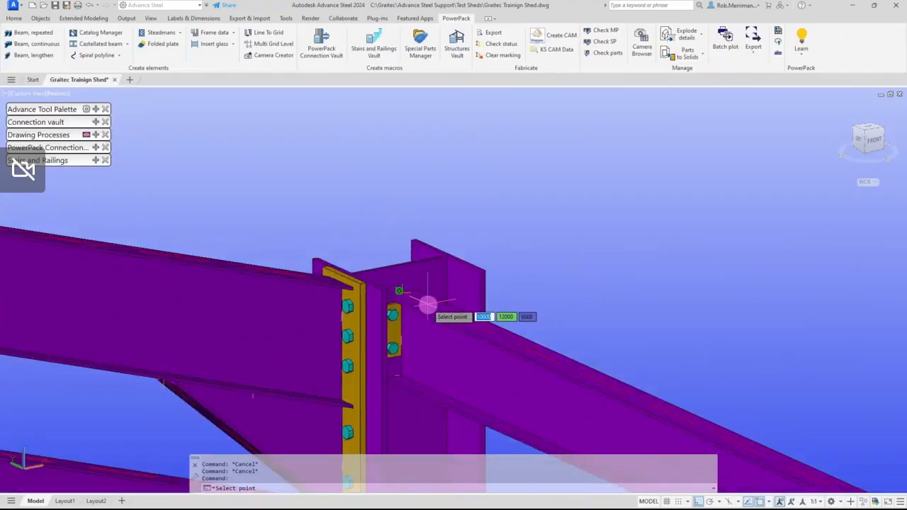
click(429, 305)
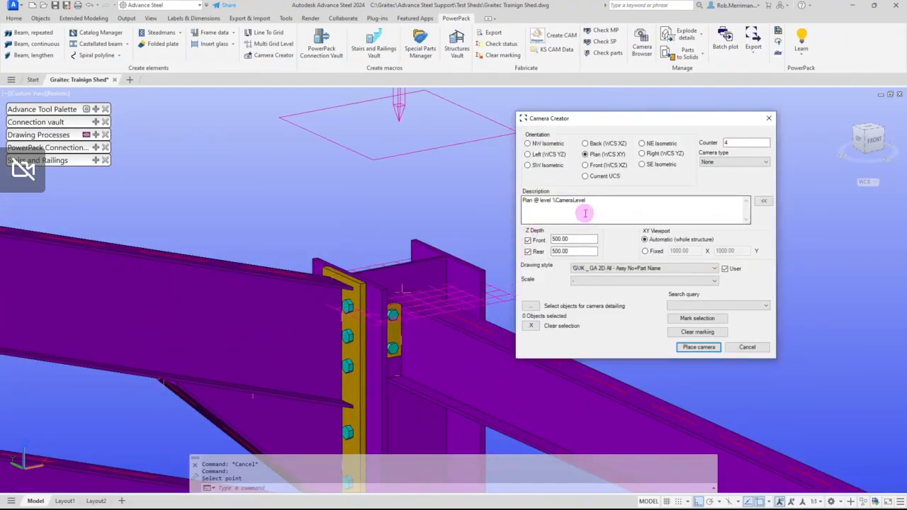
Set the camera orientation to Front (WCS XZ) and the description to "Elevation on Grid %Gridline".
scroll(355, 194, down, 4)
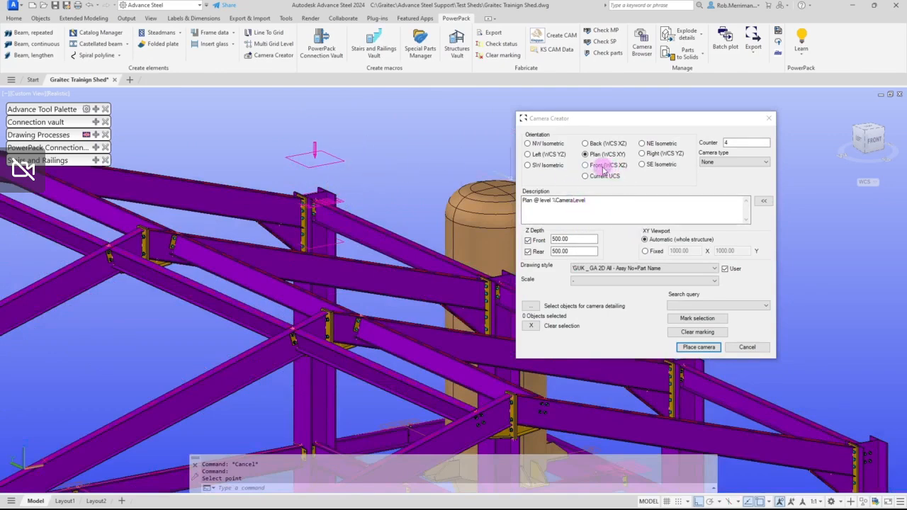
click(599, 165)
triple_click(600, 212)
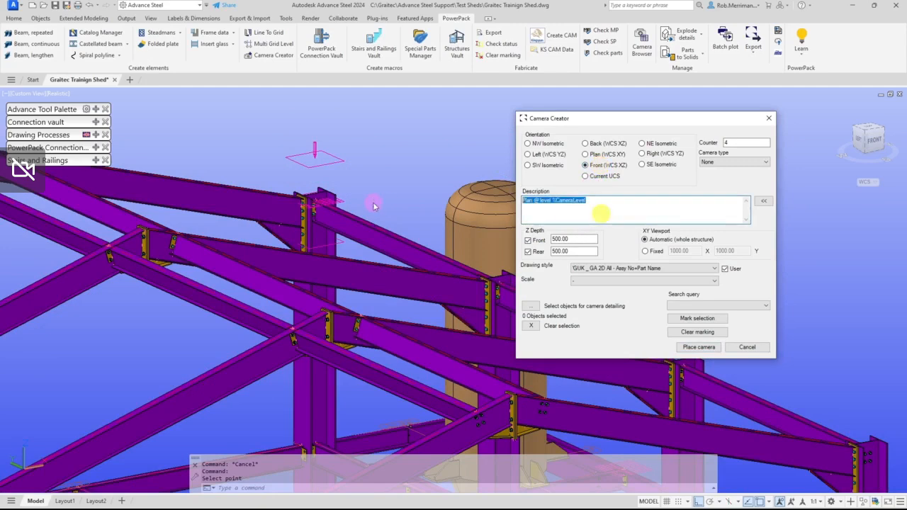
text(Elevation on Grid)
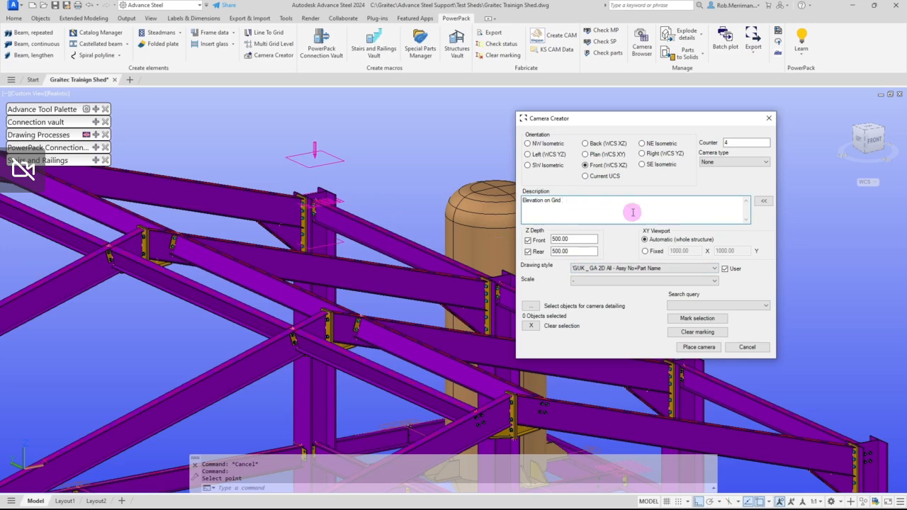
click(764, 201)
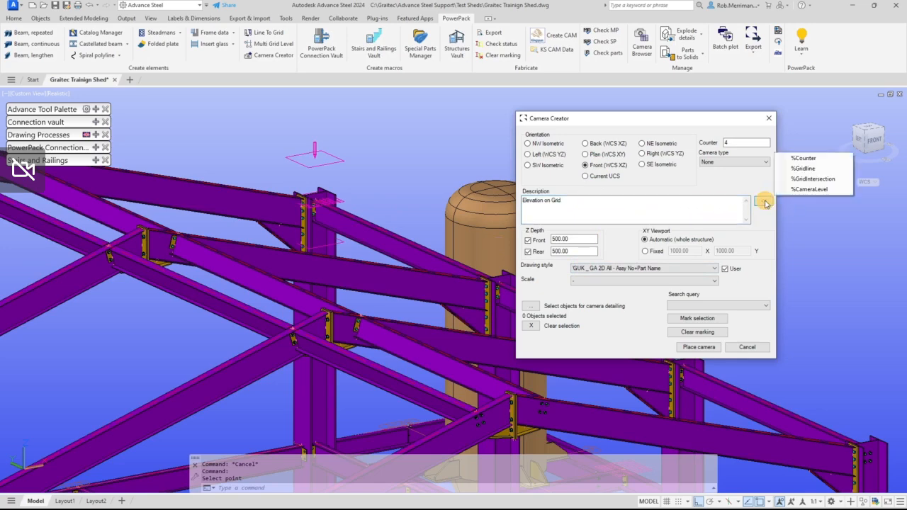
click(803, 169)
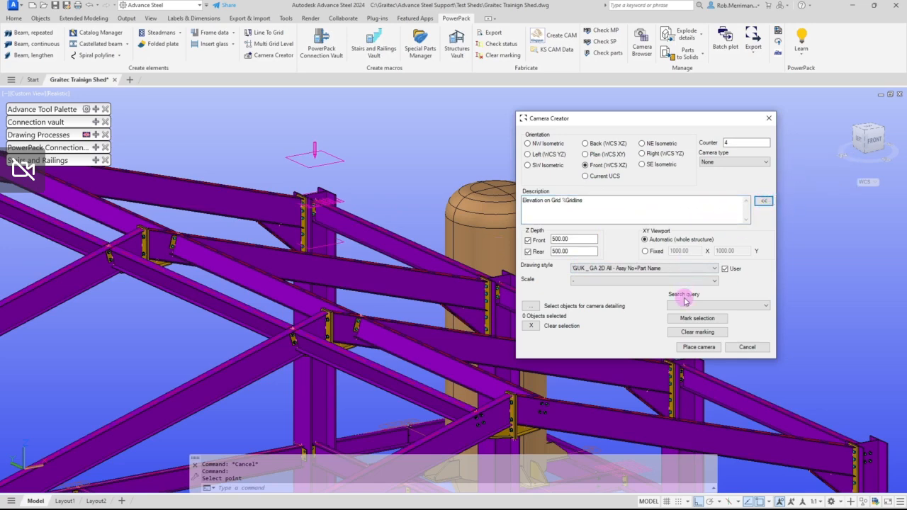
Place a front elevation camera at the middle grid point of the shed's front gridline.
click(694, 346)
scroll(456, 97, down, 5)
scroll(467, 315, up, 6)
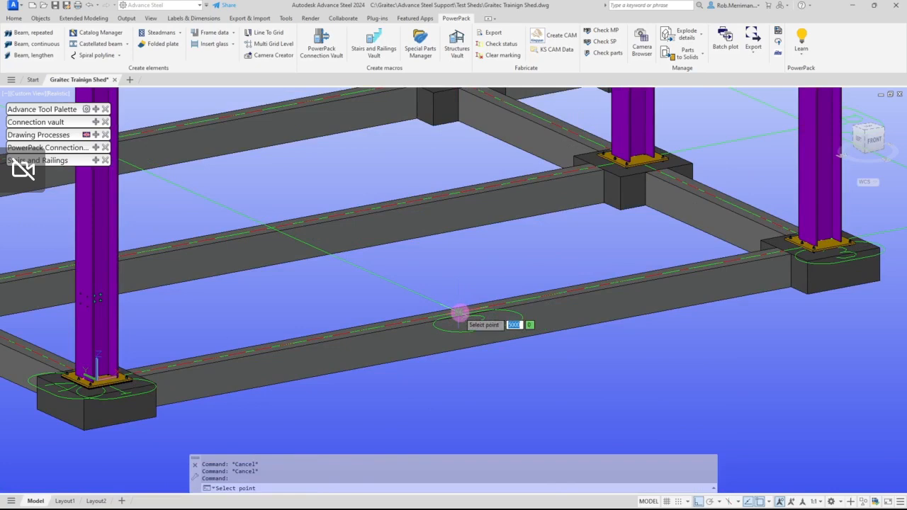
click(459, 312)
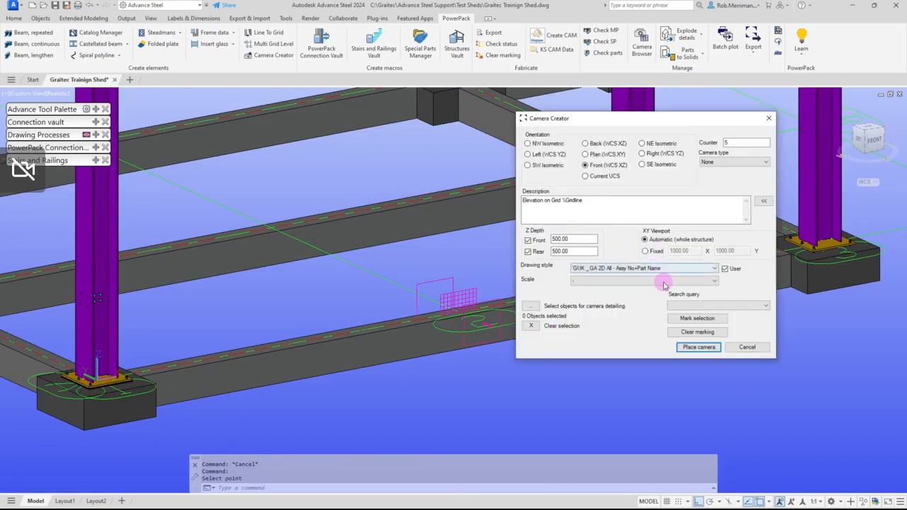
Place another front elevation camera on the second gridline, using the Grid Intersect snap at the middle grid point.
click(692, 347)
shift+right_click(251, 229)
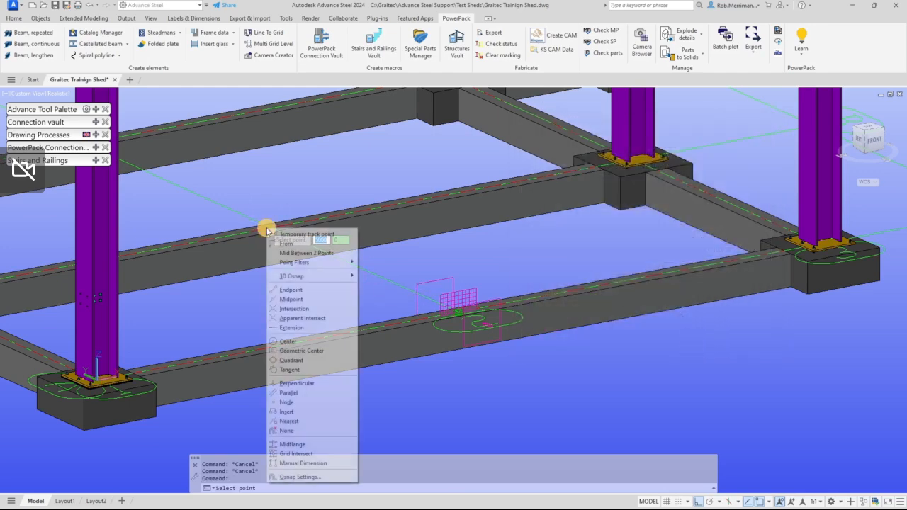
click(309, 454)
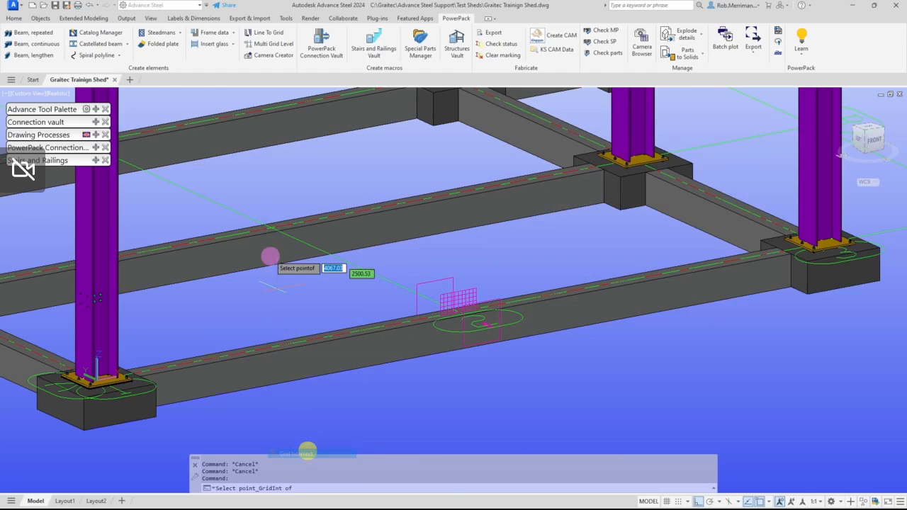
click(271, 228)
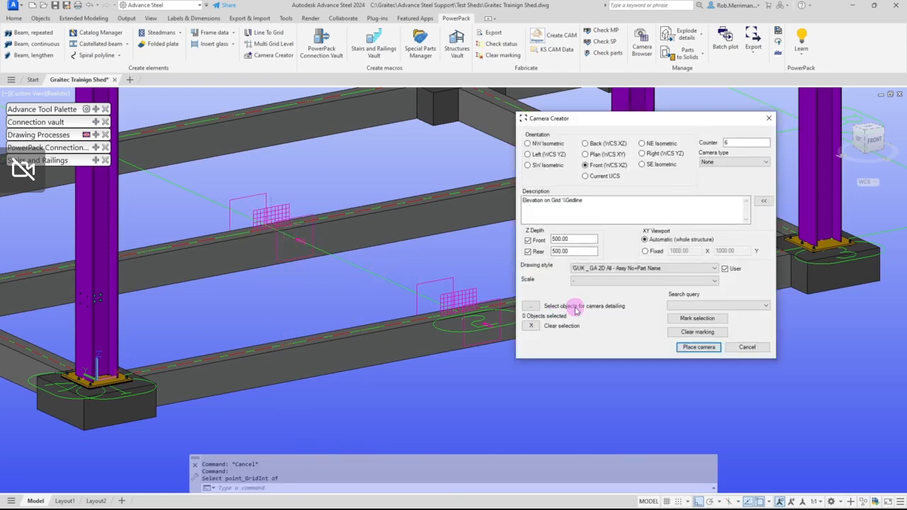
Place another front elevation camera on the third gridline, using the Grid Intersect snap at the middle grid point.
click(696, 347)
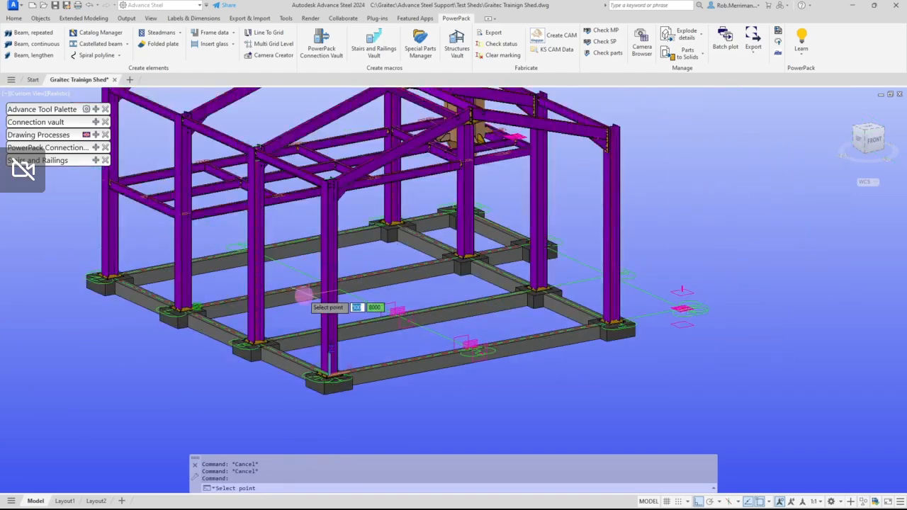
scroll(297, 299, up, 5)
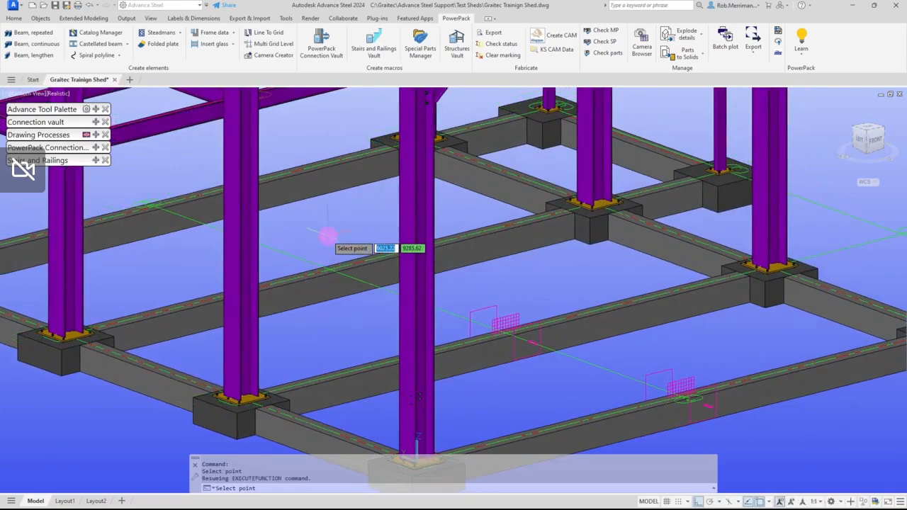
shift+right_click(328, 238)
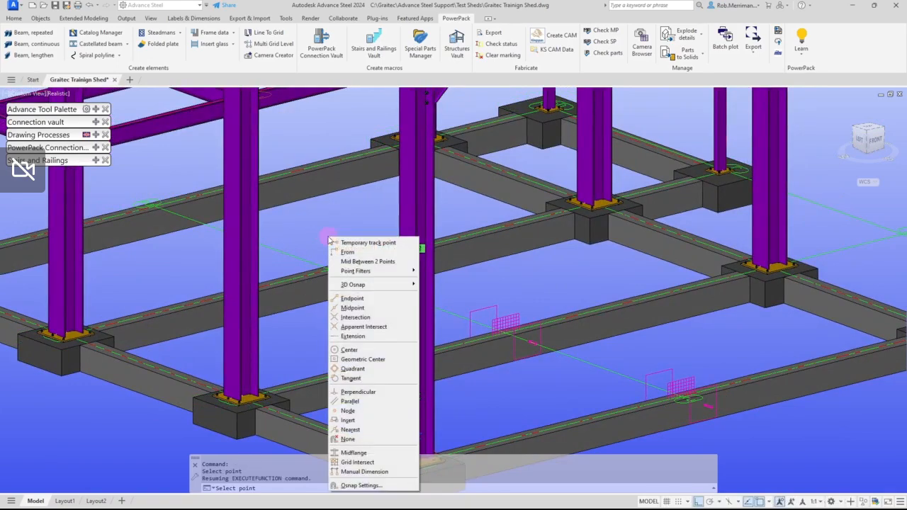
click(363, 463)
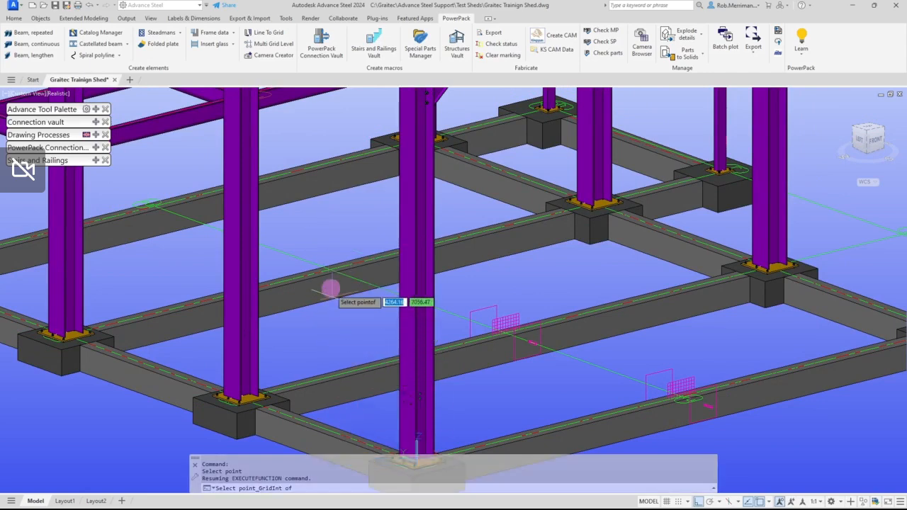
click(331, 269)
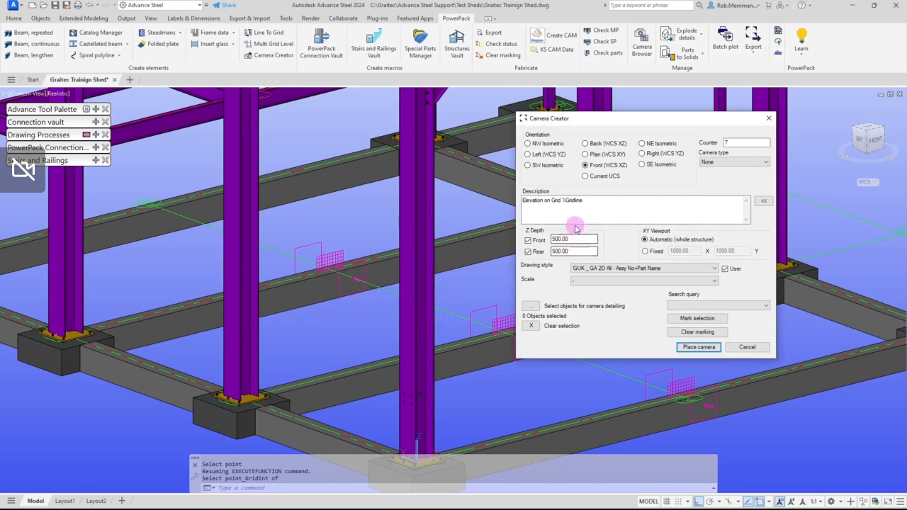
Replace the camera description with "Connection %Counter", using the counter variable.
drag(608, 206, 454, 209)
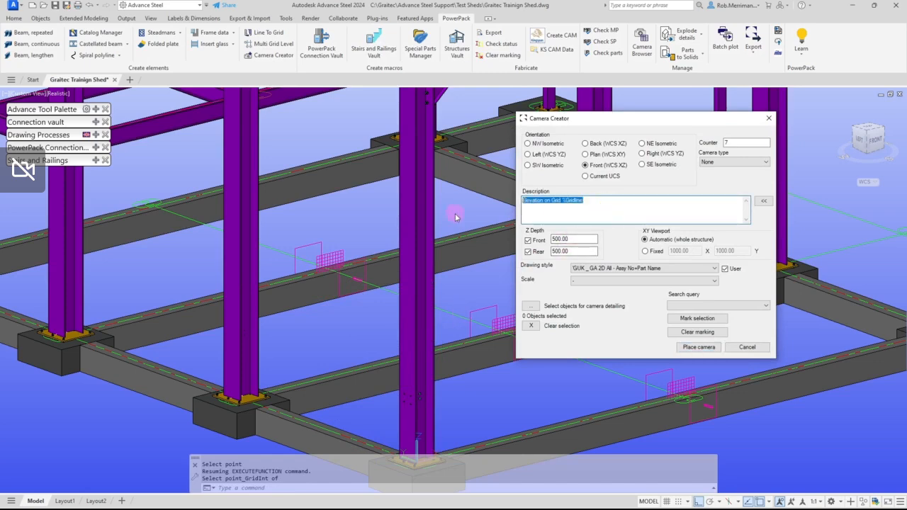
text(Connect)
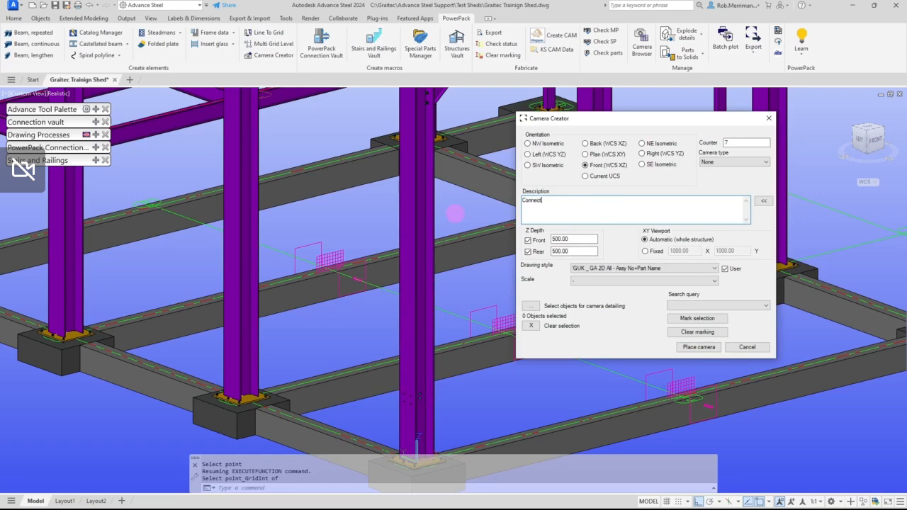
text(ion)
click(757, 203)
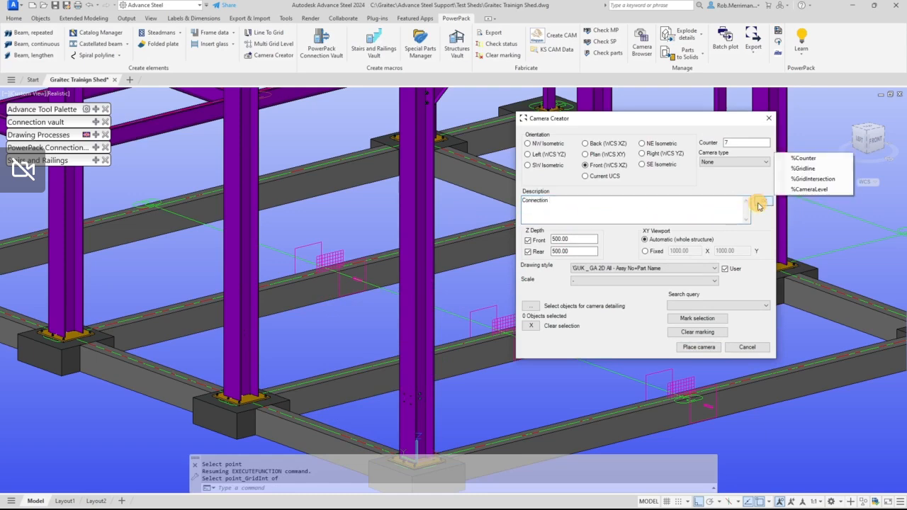
click(789, 159)
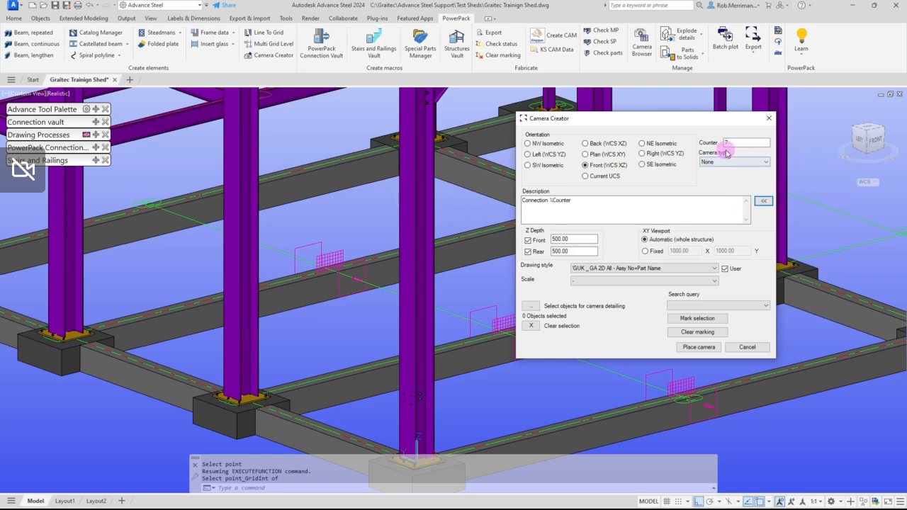
Set the camera counter to A so the connection cameras are lettered.
click(729, 143)
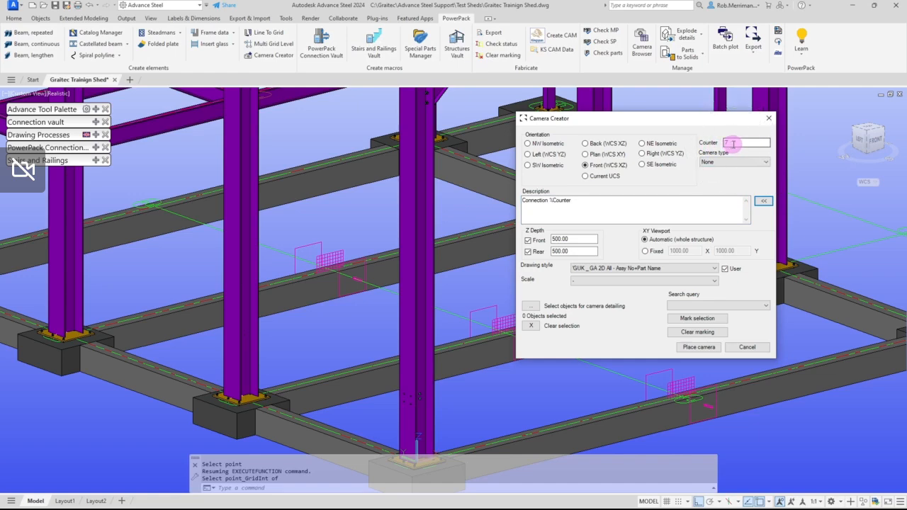
double_click(738, 142)
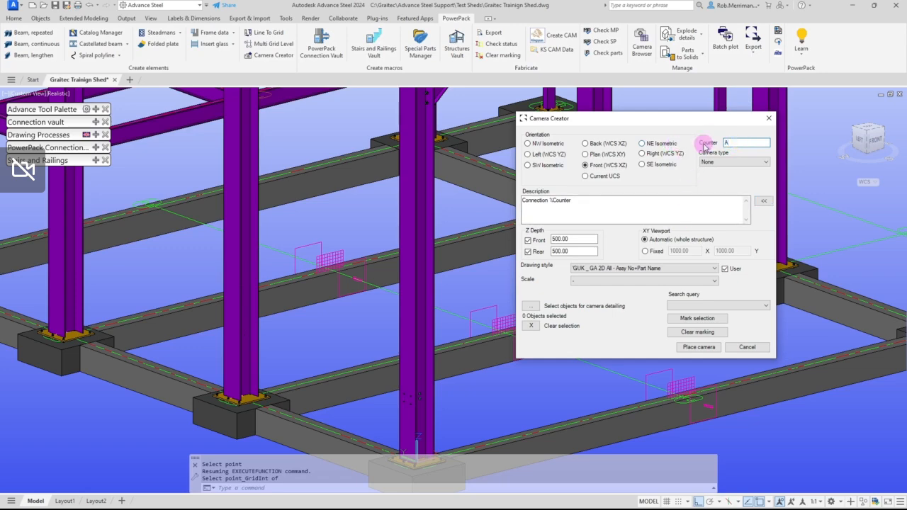
text(A)
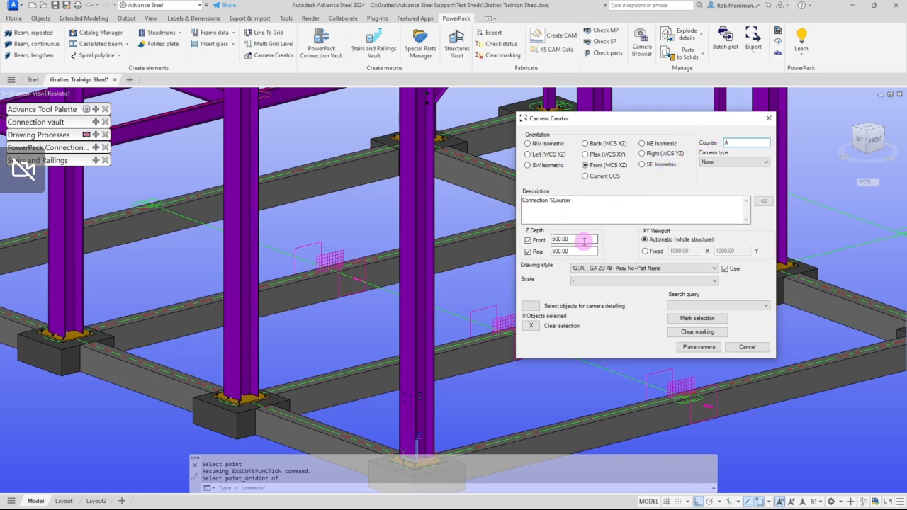
Use a fixed 1000 x 1000 XY viewport and the "GUK _ GA Enlarged Detail +Hidden" drawing style for the connection cameras.
click(646, 252)
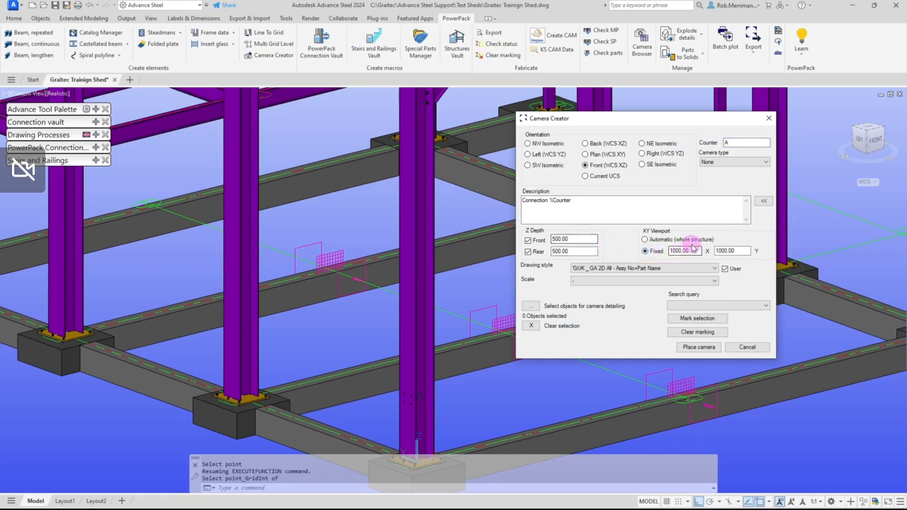
click(698, 269)
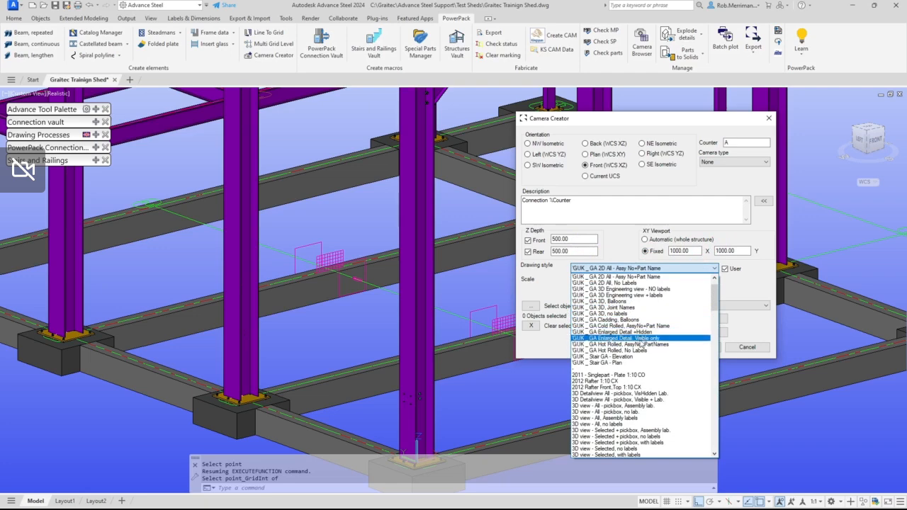
click(646, 333)
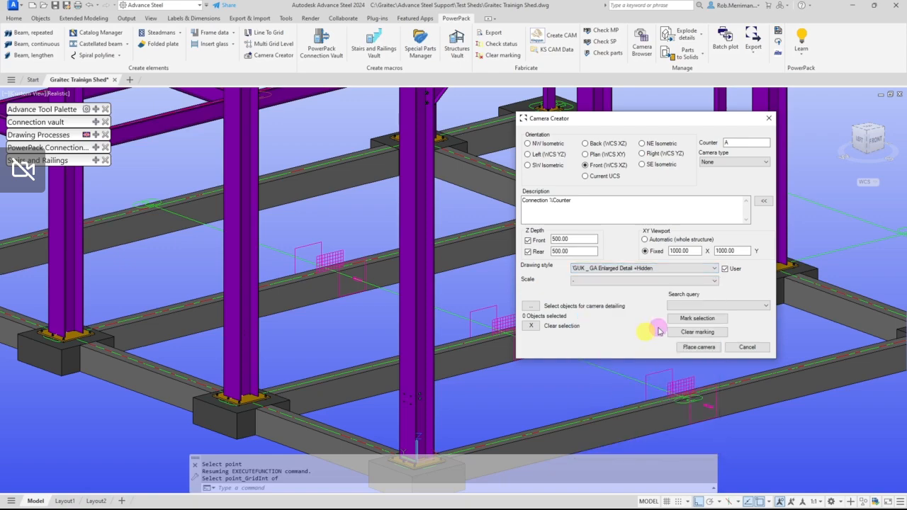
Place a front connection camera at the bolted joint where the secondary beam meets the mezzanine floor beam.
click(700, 347)
scroll(500, 327, down, 4)
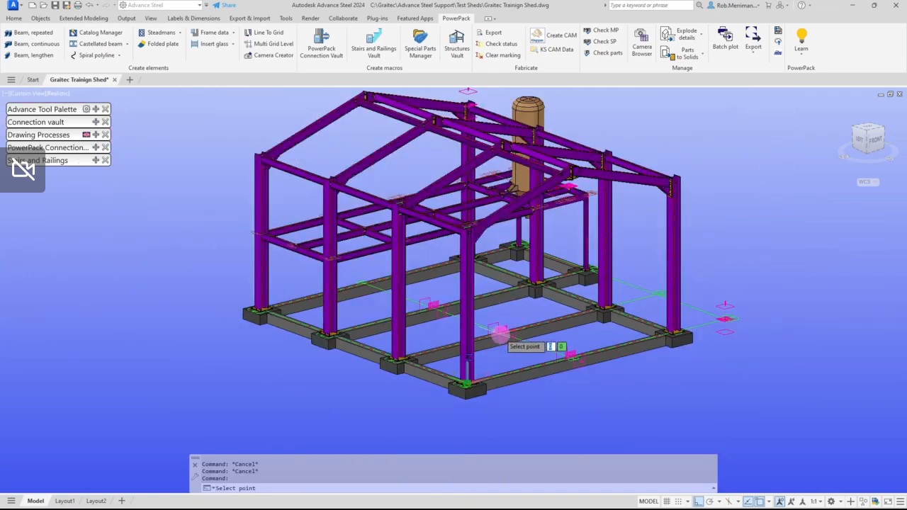
scroll(382, 234, up, 5)
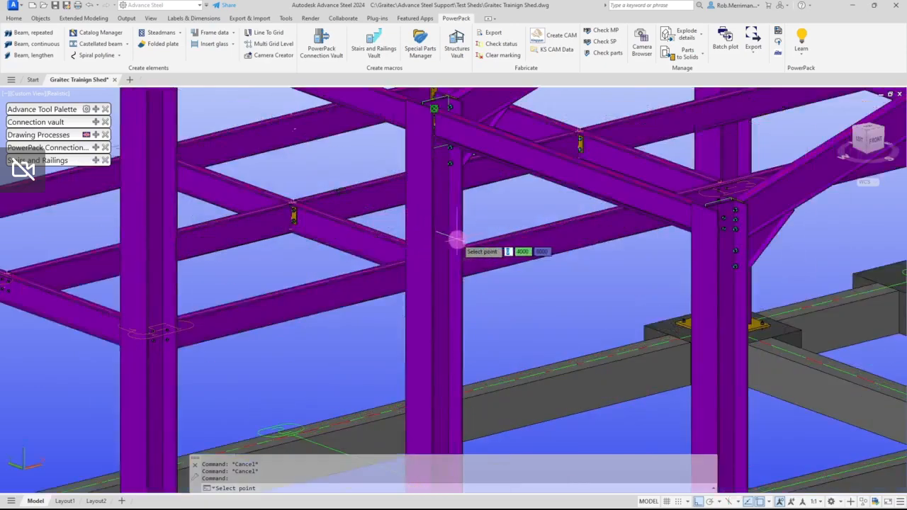
scroll(389, 258, up, 2)
scroll(397, 258, up, 4)
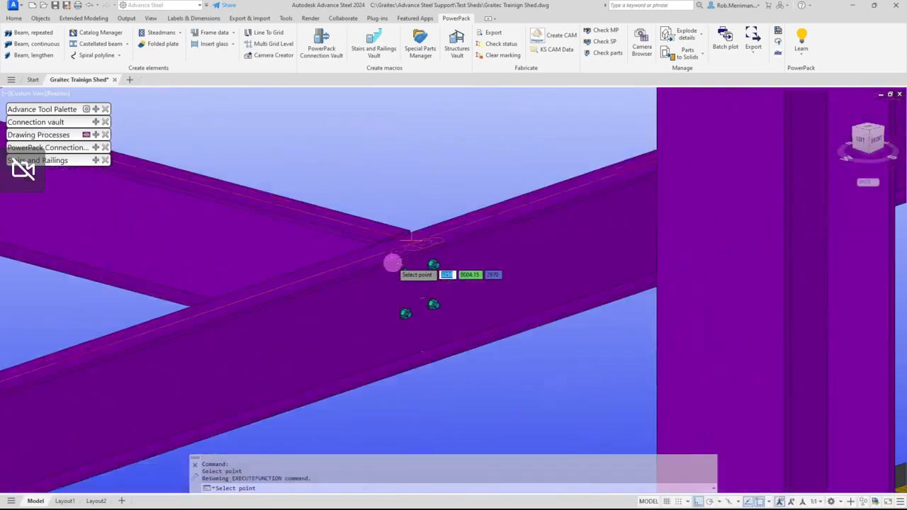
click(420, 232)
scroll(454, 276, down, 5)
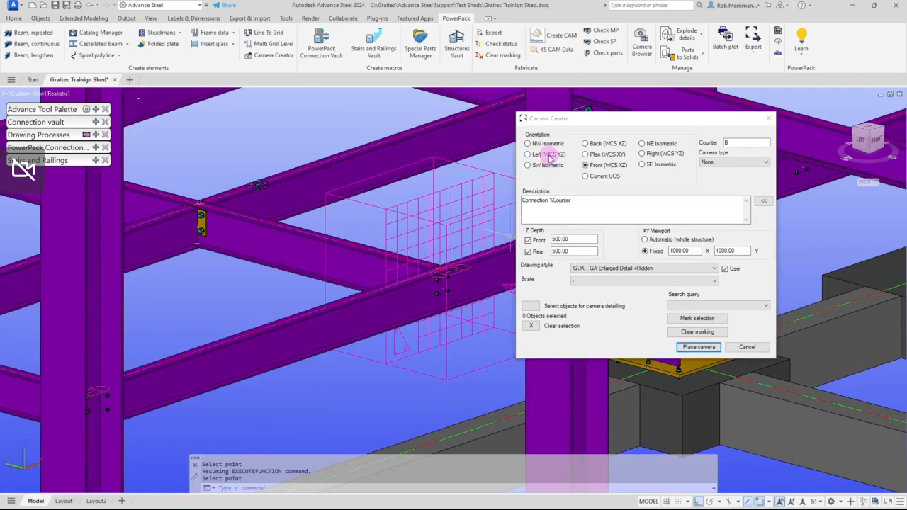
Place a Left (WCS YZ) connection camera at the cleated joint on the other end of the same secondary beam.
click(549, 155)
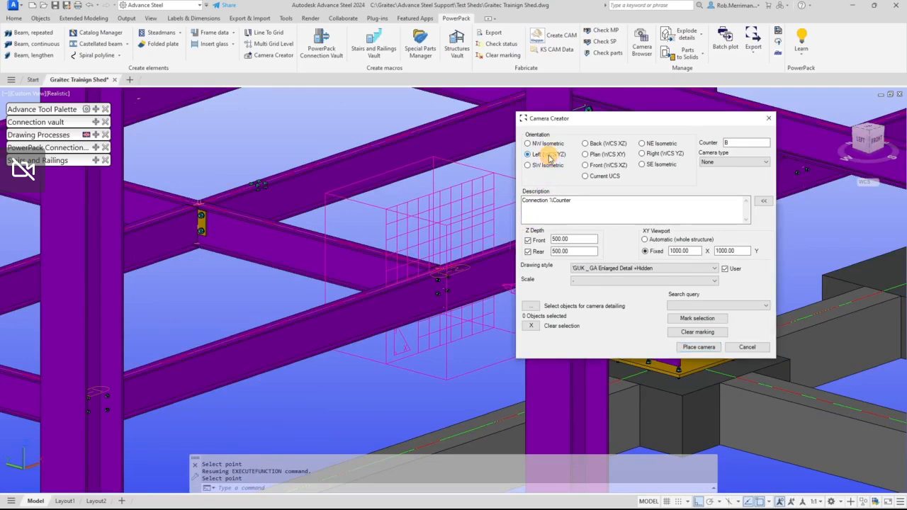
click(696, 347)
click(201, 206)
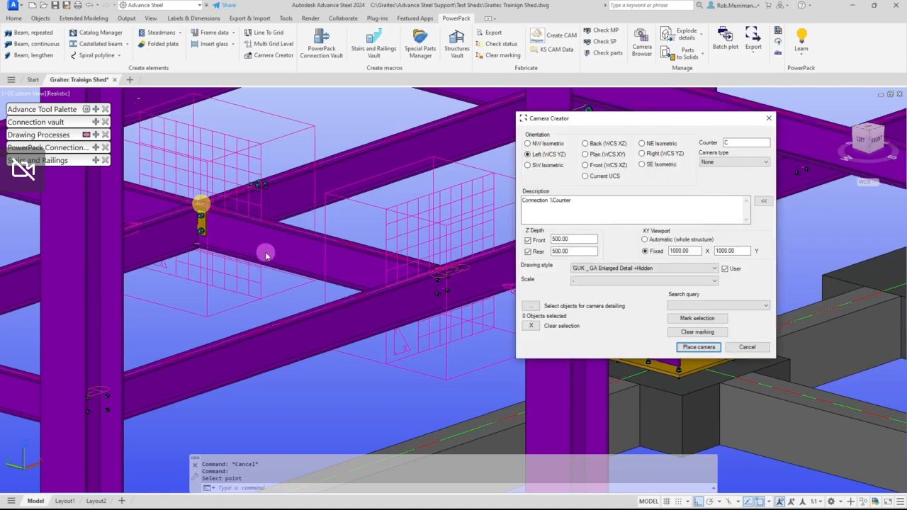
Place a Right (WCS YZ) connection camera at the cleated beam joint beside the tank's support bracket.
scroll(330, 223, down, 6)
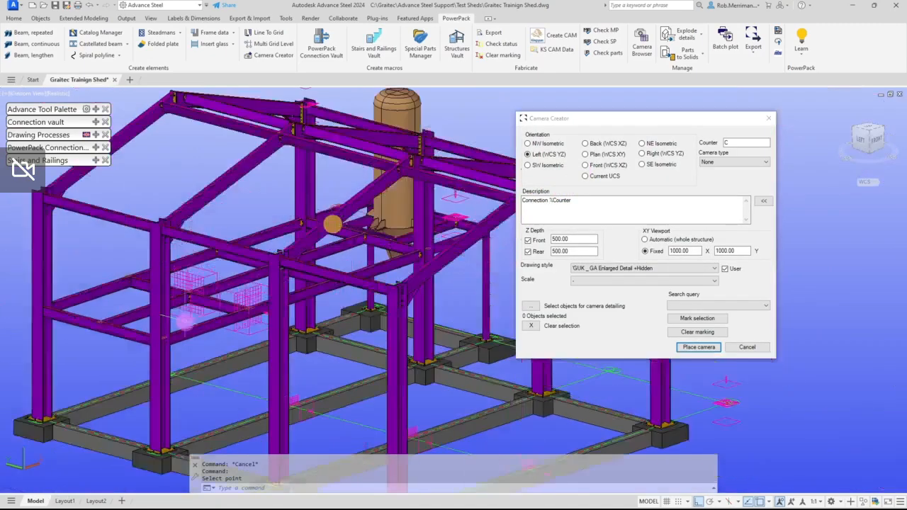
shift+middle_drag(282, 293, 289, 303)
scroll(479, 312, up, 5)
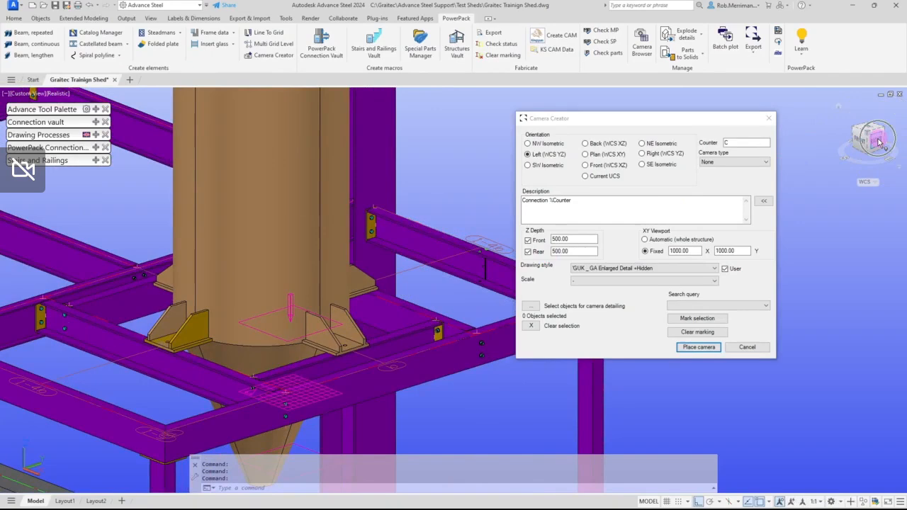
click(643, 153)
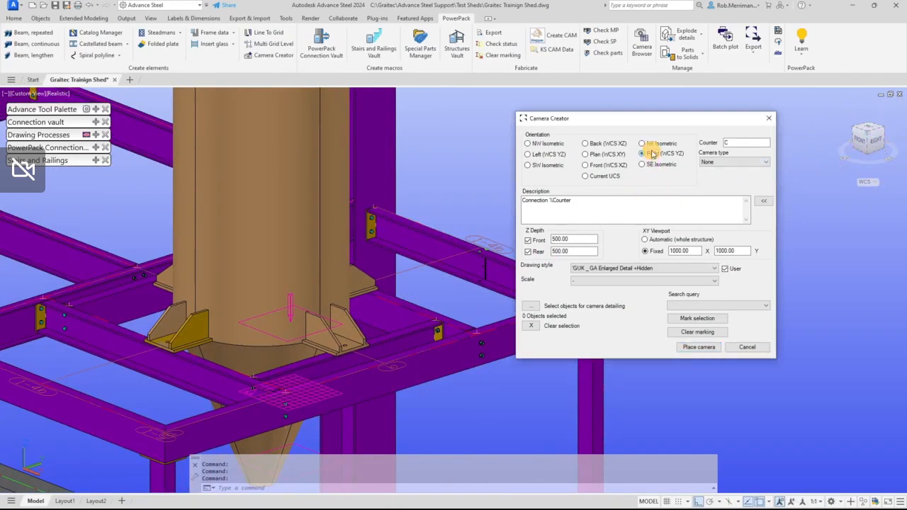
double_click(585, 239)
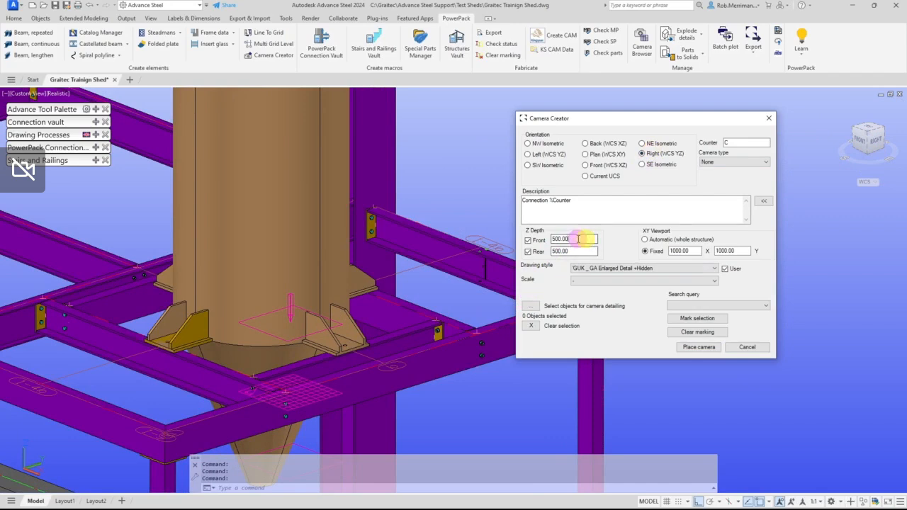
click(698, 346)
scroll(425, 328, up, 5)
click(433, 309)
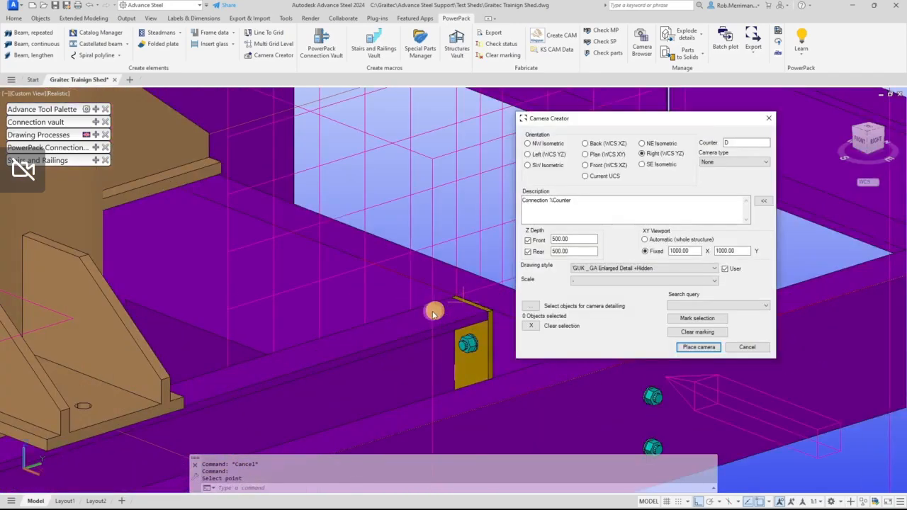
Replace the camera description with "Detail @ Grid %GridIntersection", using the grid intersection variable.
scroll(340, 290, down, 3)
shift+middle_drag(331, 287, 348, 295)
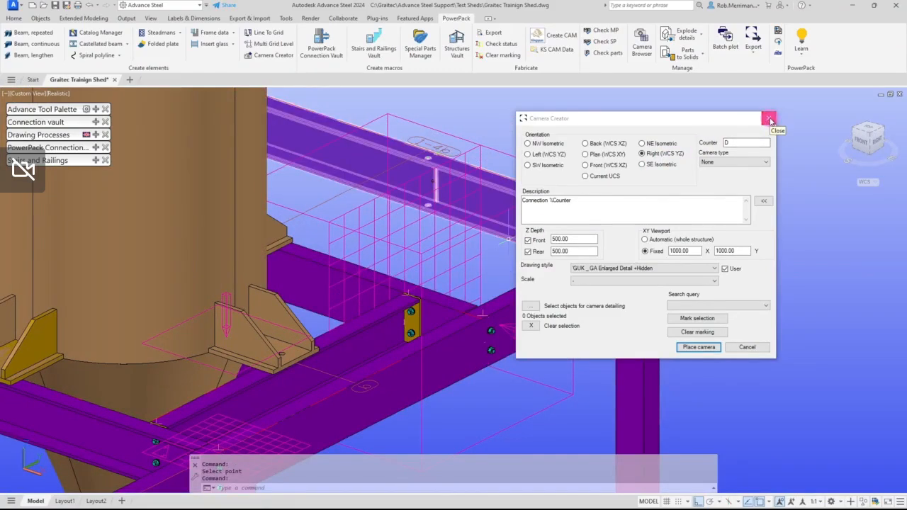
click(764, 202)
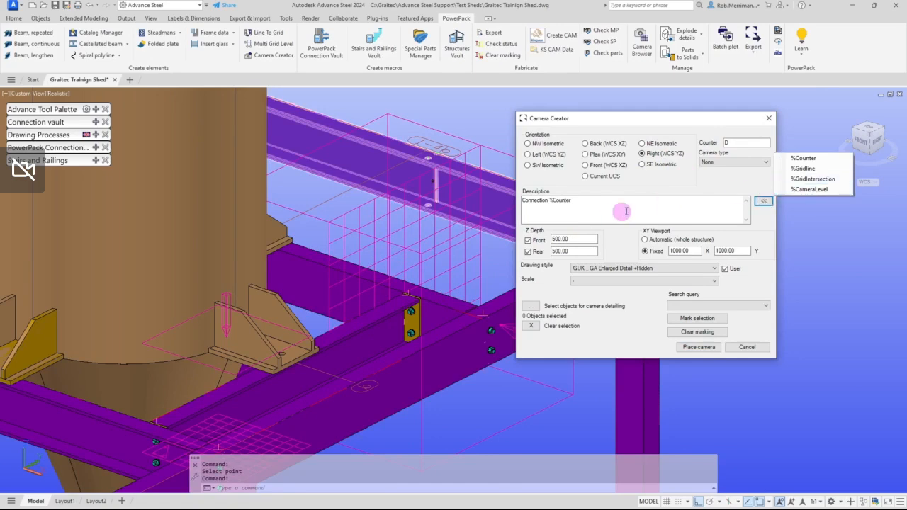
triple_click(587, 206)
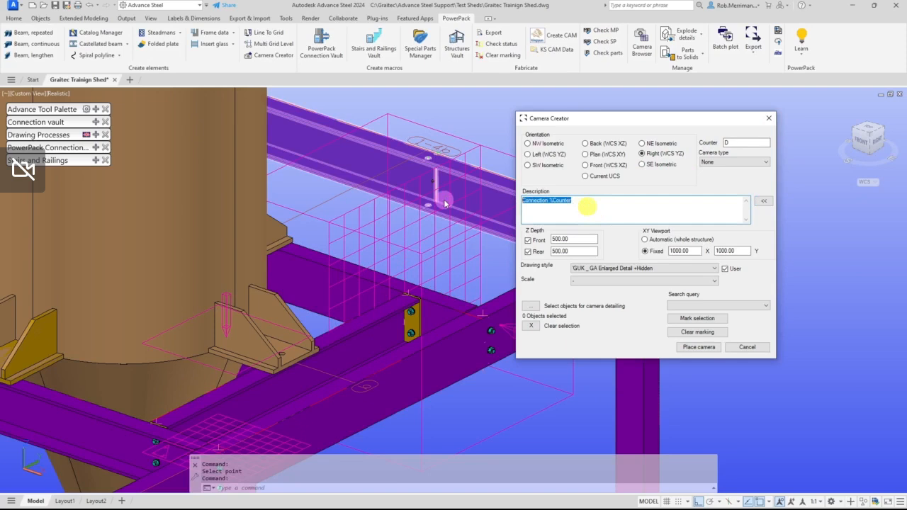
text(dETAIL @ gRID)
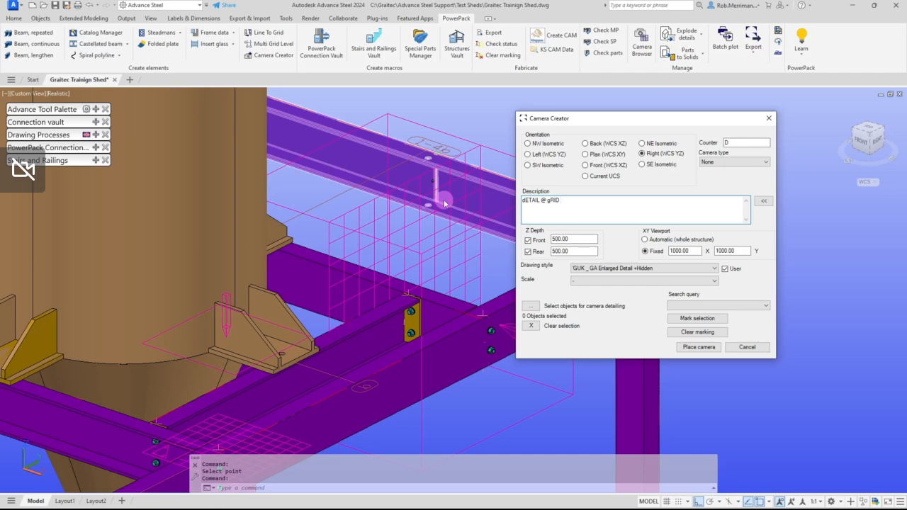
triple_click(577, 204)
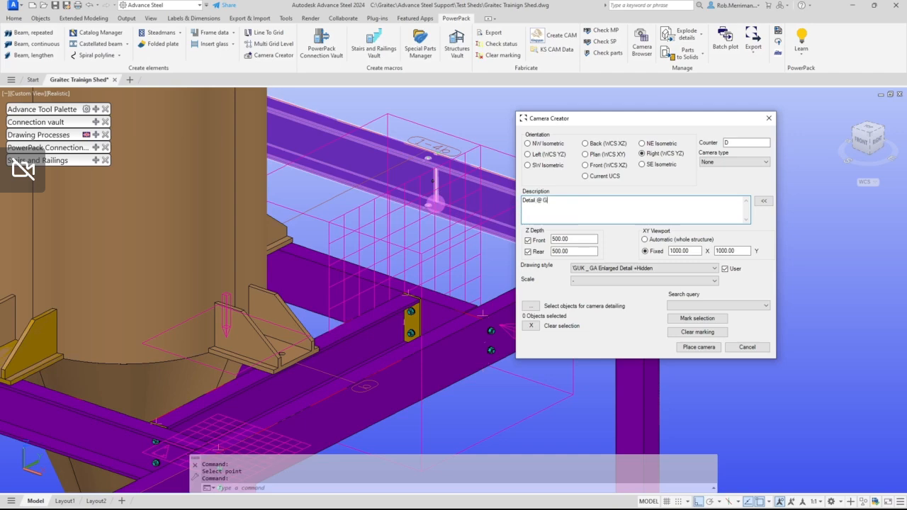
click(763, 200)
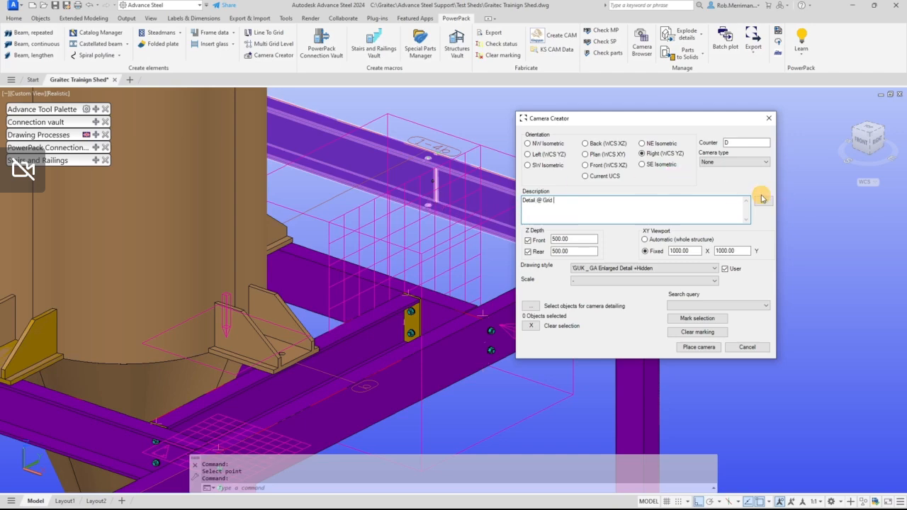
click(791, 181)
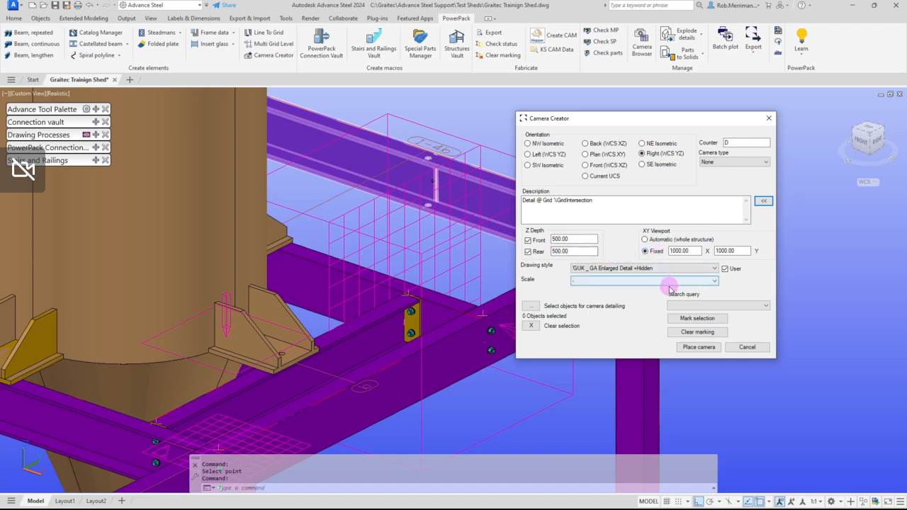
Place a Front (WCS XZ) detail camera at the base of the column next to the corner column, using the Grid Intersect snap.
scroll(453, 247, down, 10)
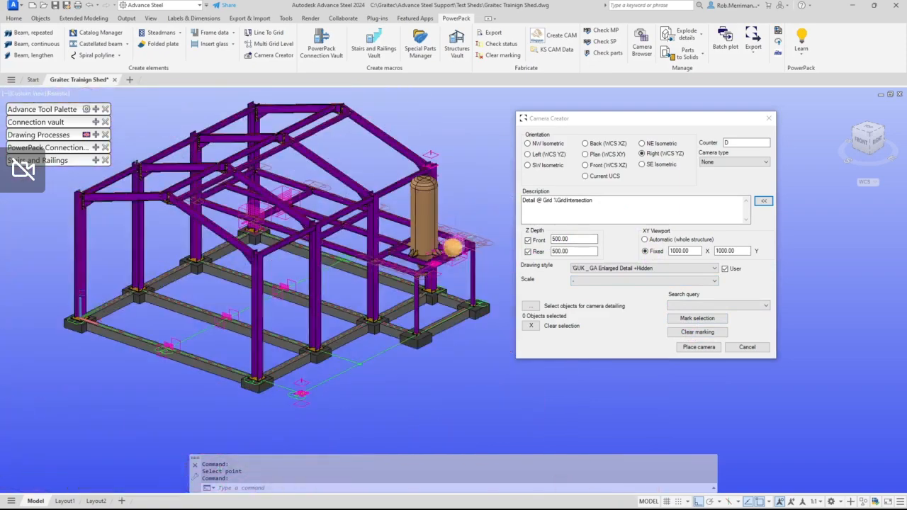
scroll(305, 352, up, 8)
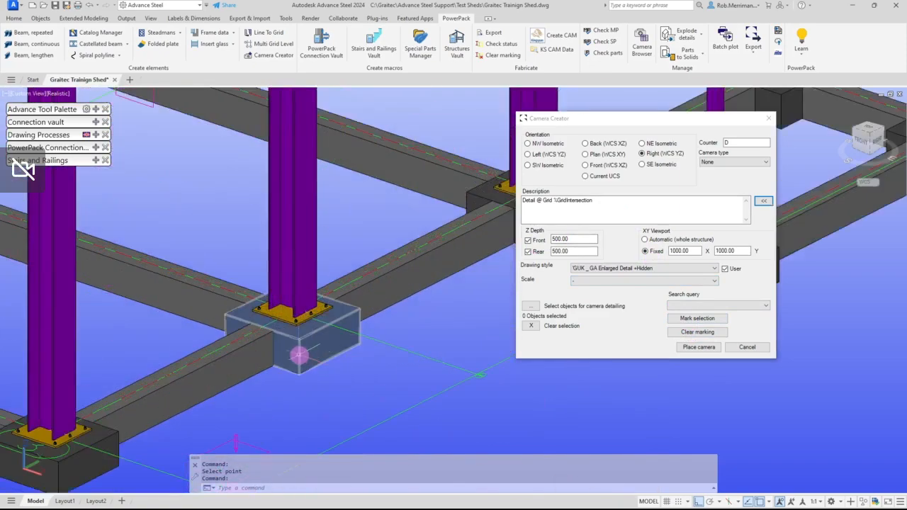
scroll(299, 355, down, 3)
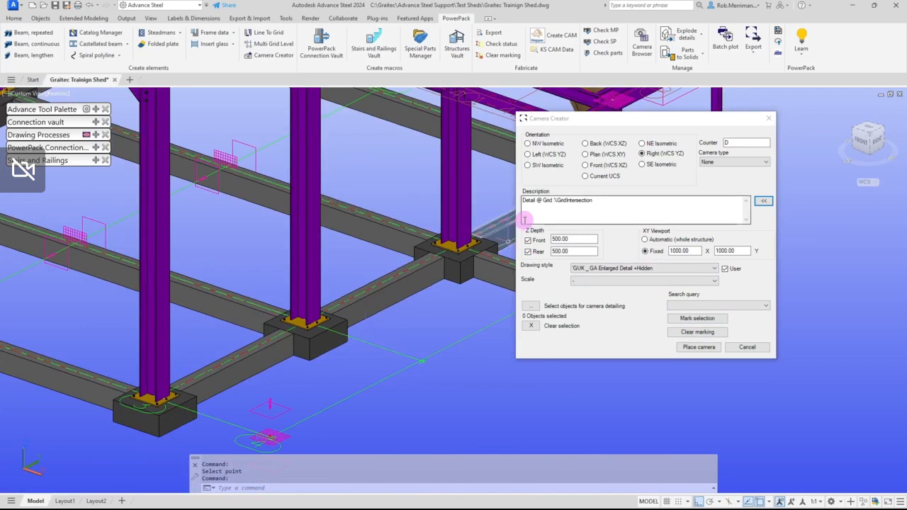
click(586, 165)
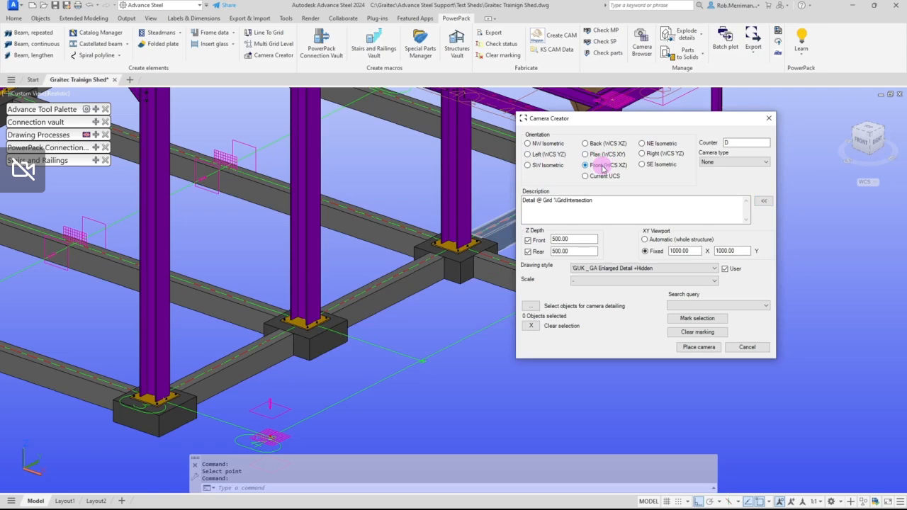
click(687, 346)
shift+right_click(293, 332)
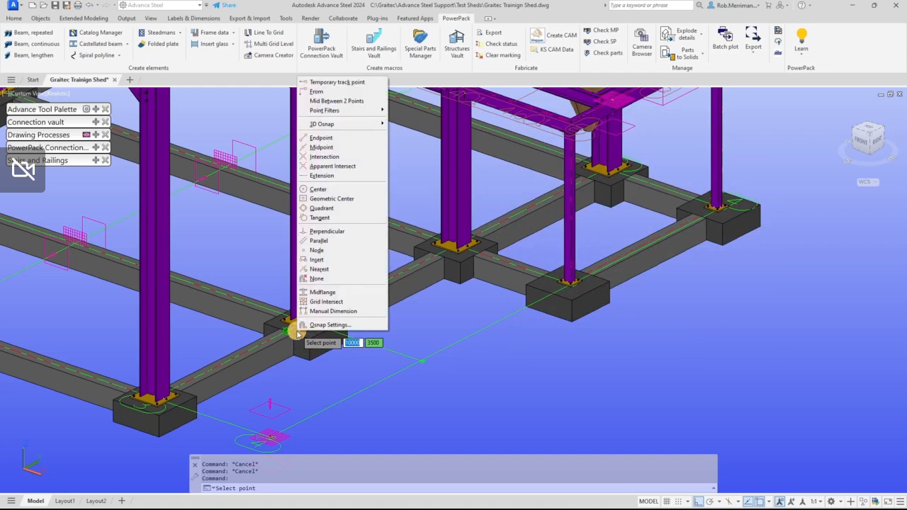
click(327, 302)
click(306, 320)
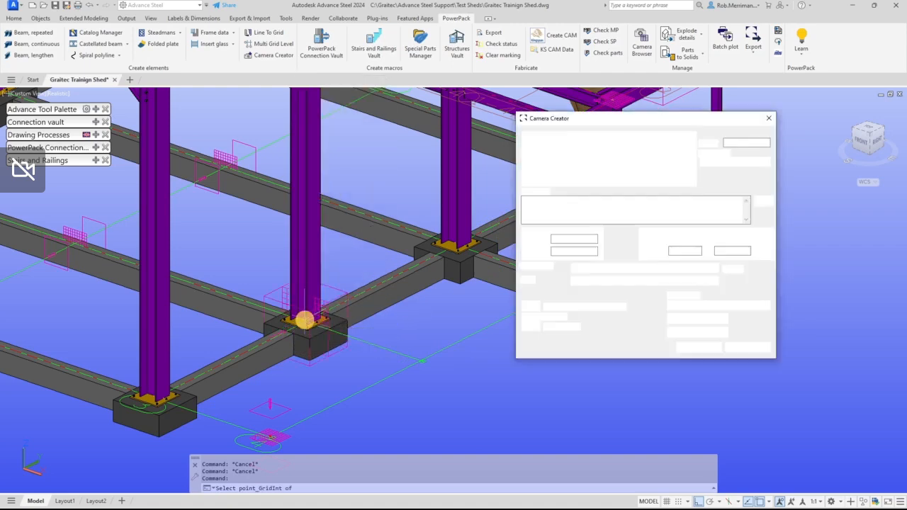
Close the Camera Creator and save the drawing.
click(764, 118)
scroll(427, 360, down, 5)
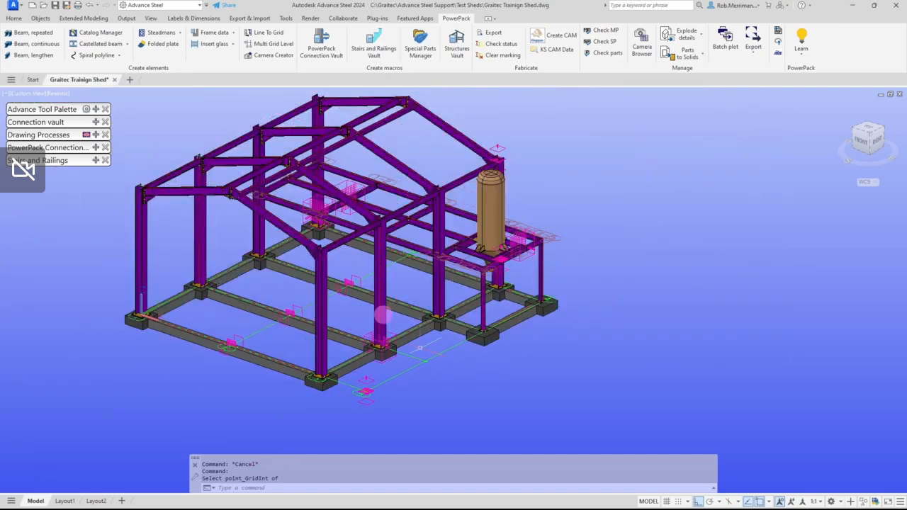
click(54, 5)
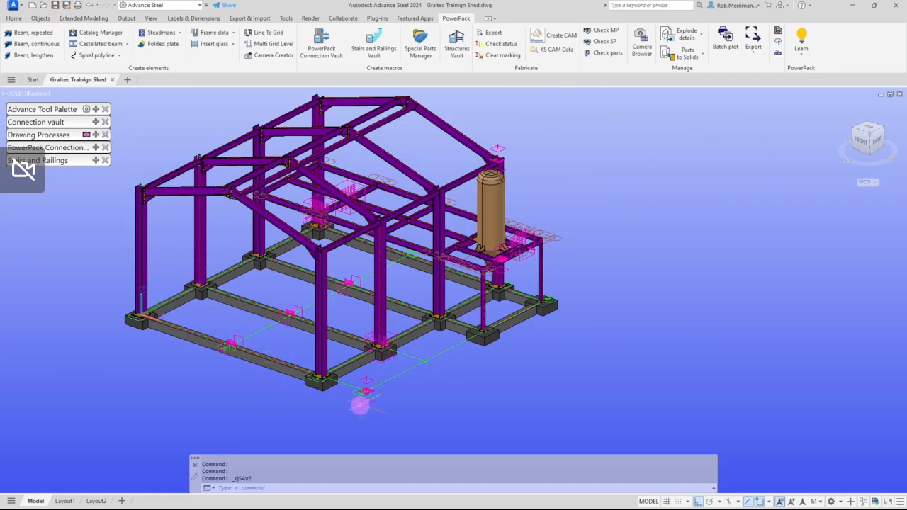
Check the description and style in the properties of the ground-level plan camera, and close them without changes.
scroll(368, 386, up, 3)
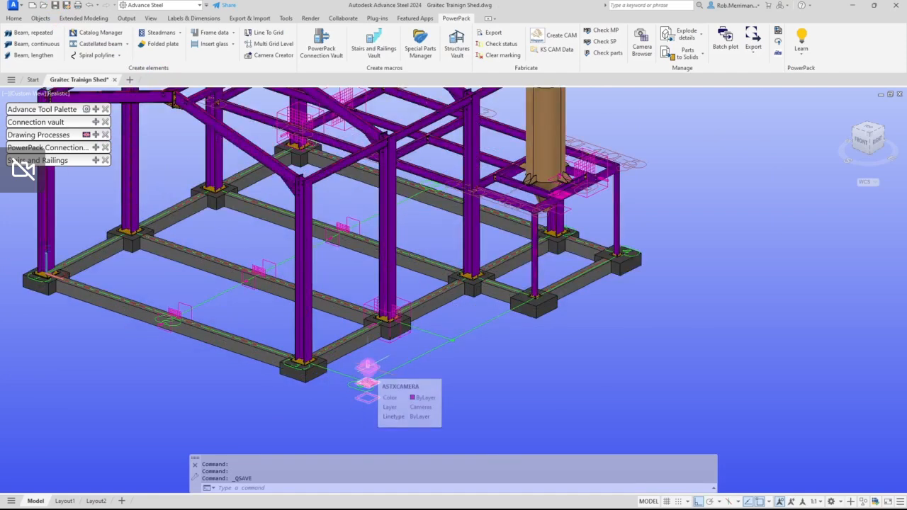
double_click(366, 366)
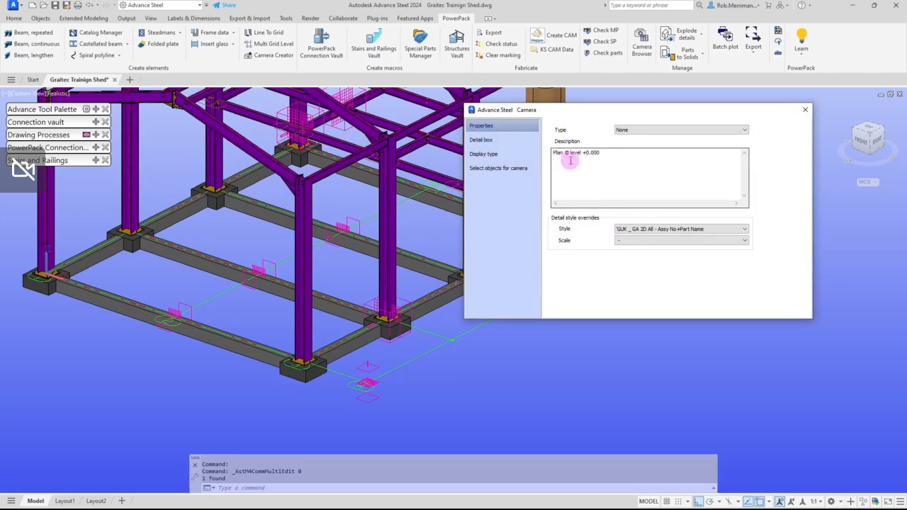
click(805, 110)
scroll(393, 365, down, 3)
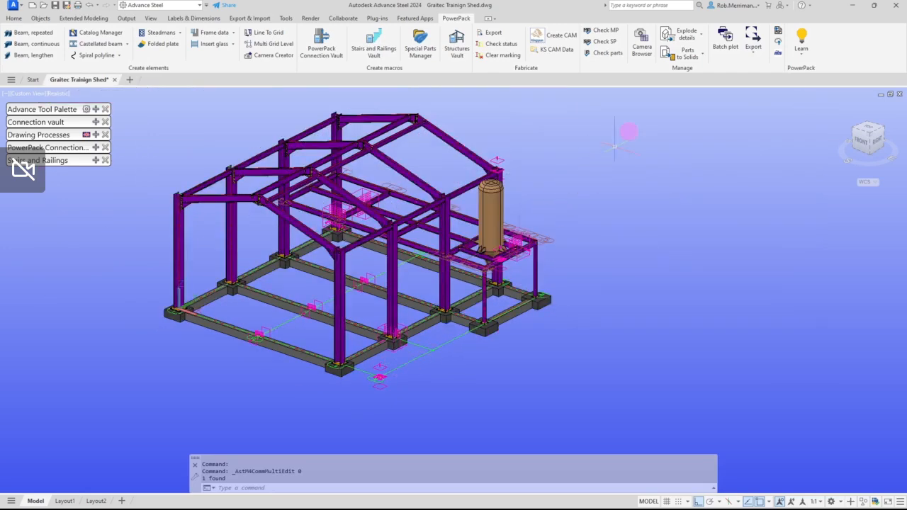
Open the Camera Browser and locate the "Plan @ level +3.000" camera in the model.
click(646, 46)
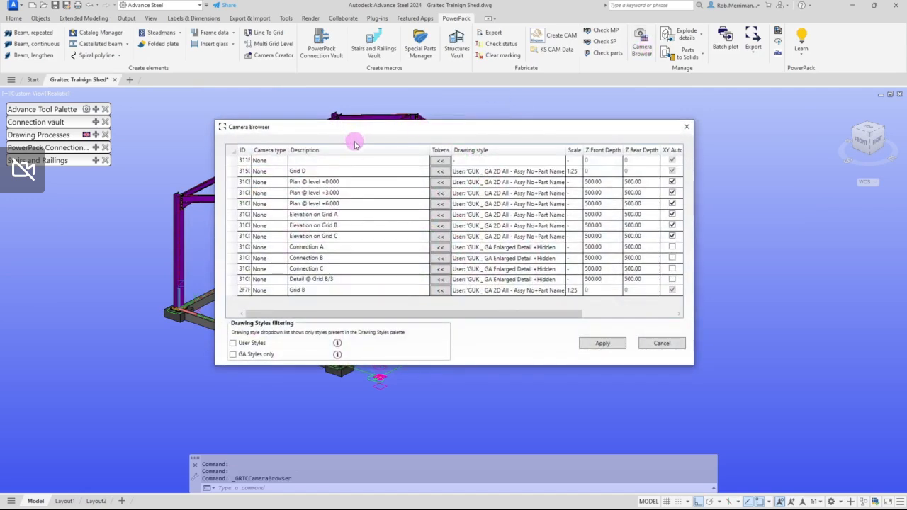
click(306, 182)
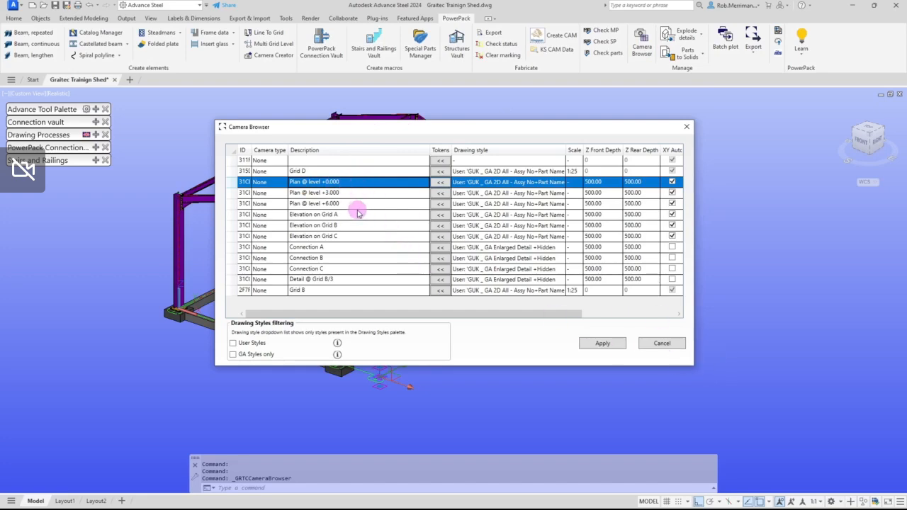
click(244, 193)
drag(266, 131, 528, 178)
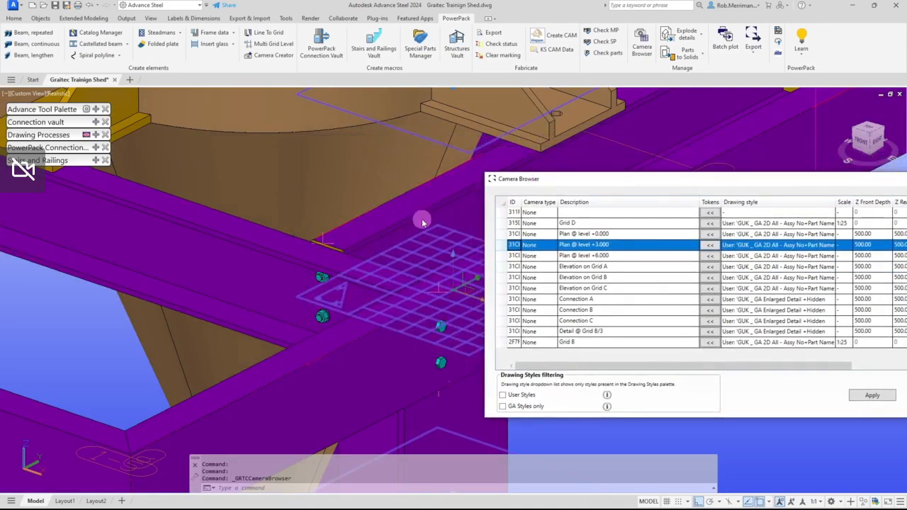
scroll(196, 222, up, 3)
scroll(301, 267, down, 5)
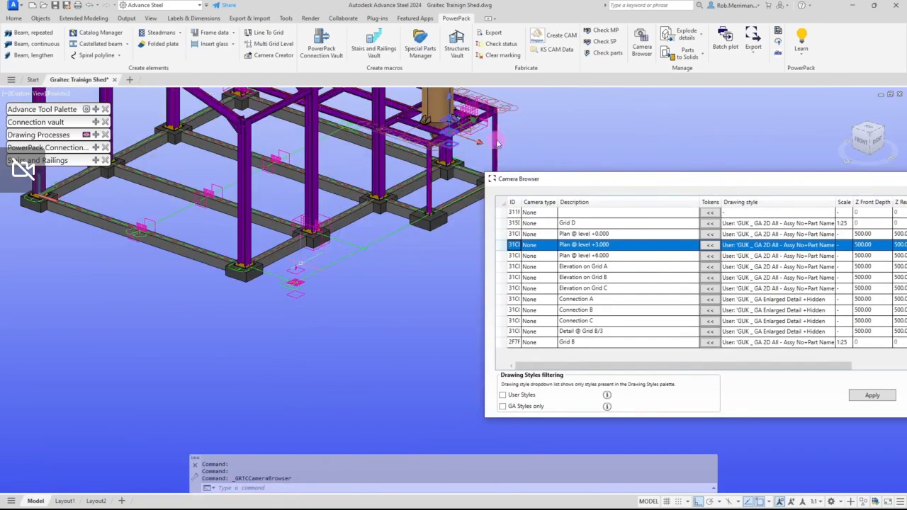
scroll(482, 121, up, 5)
middle_drag(475, 121, 262, 302)
middle_drag(489, 142, 282, 287)
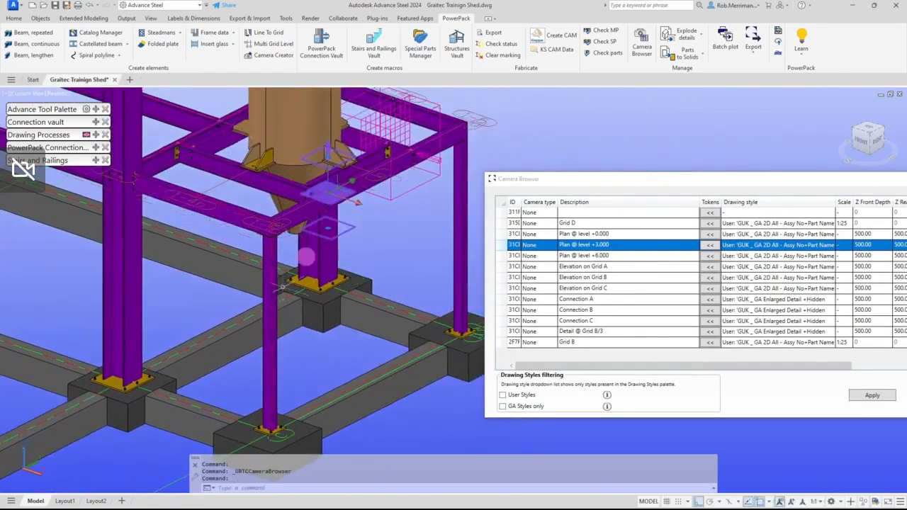
Go through the listed elevation cameras on Grids A to C and the Connection A to C cameras, highlighting each in the model.
drag(625, 184, 553, 180)
click(544, 262)
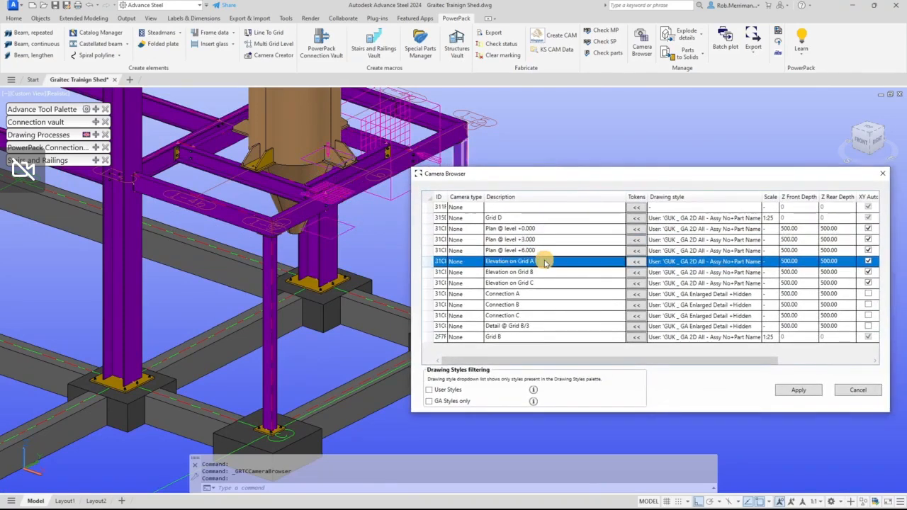
click(545, 273)
click(545, 283)
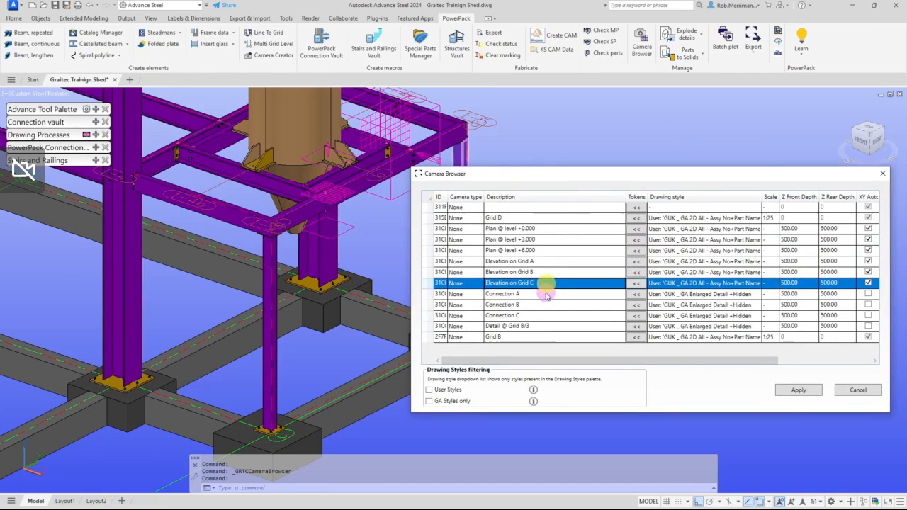
click(546, 294)
click(545, 304)
click(544, 315)
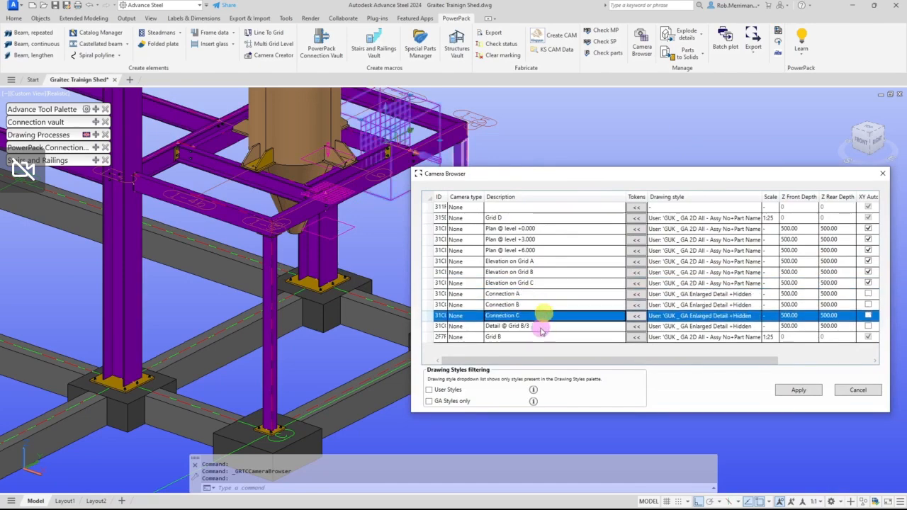
Zoom to the "Detail @ Grid B/3" camera and examine the grid line labels that meet at its column base.
click(430, 327)
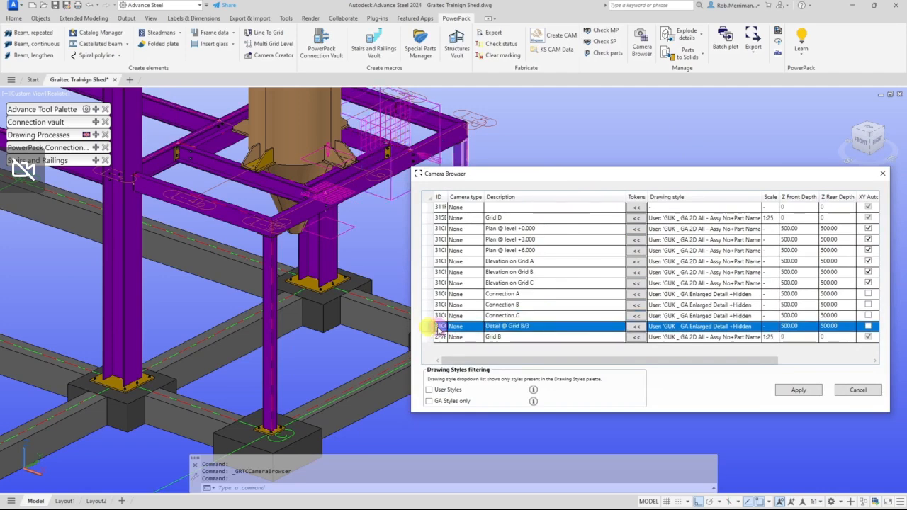
double_click(438, 329)
scroll(158, 263, down, 3)
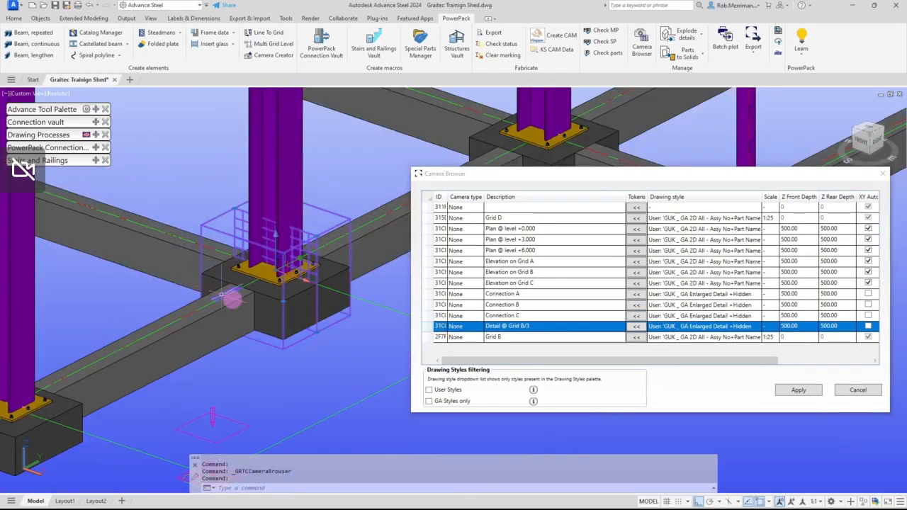
scroll(232, 299, down, 2)
scroll(341, 297, up, 5)
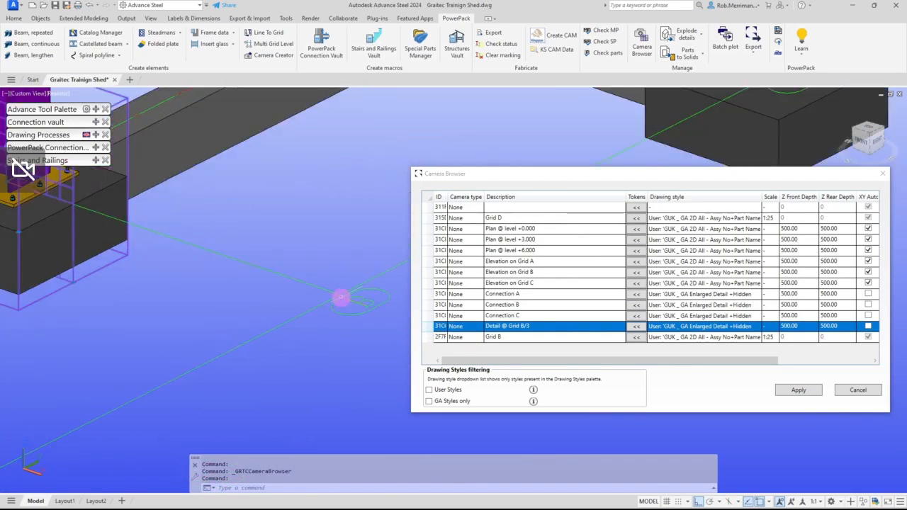
scroll(341, 262, down, 3)
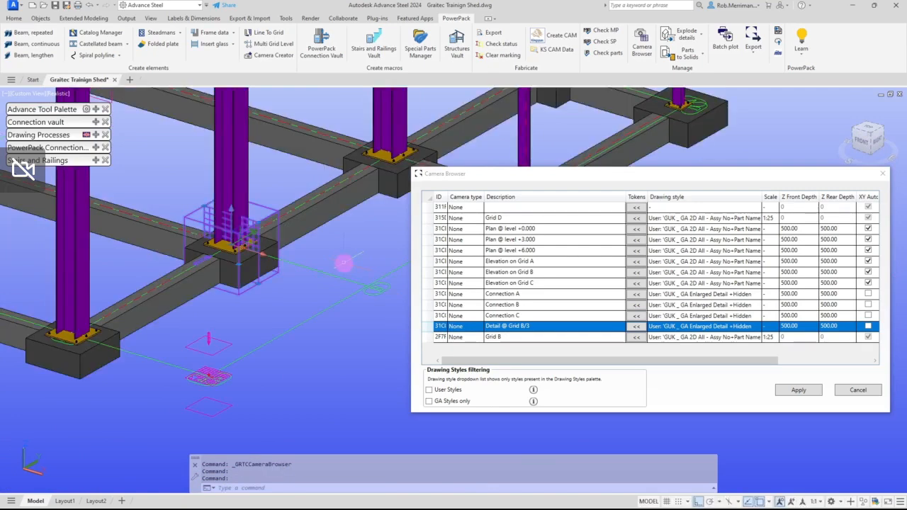
scroll(65, 343, up, 6)
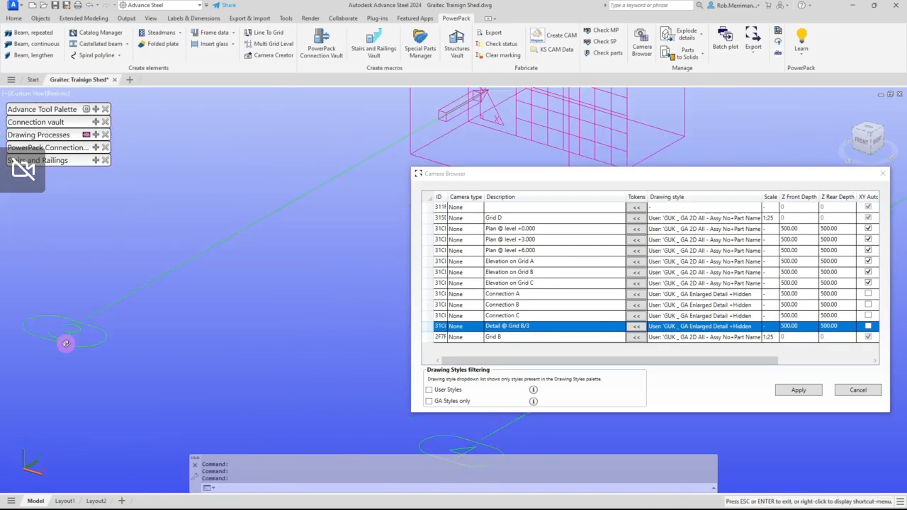
scroll(66, 343, down, 5)
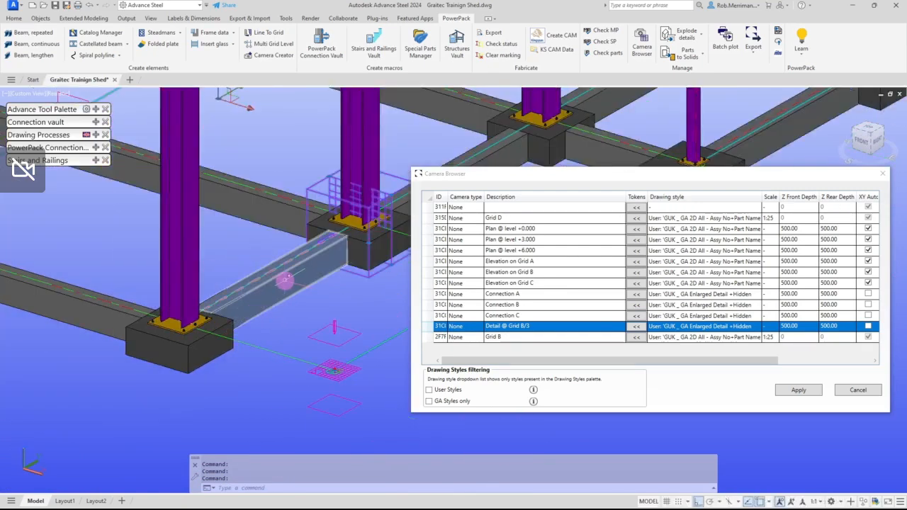
scroll(273, 270, down, 2)
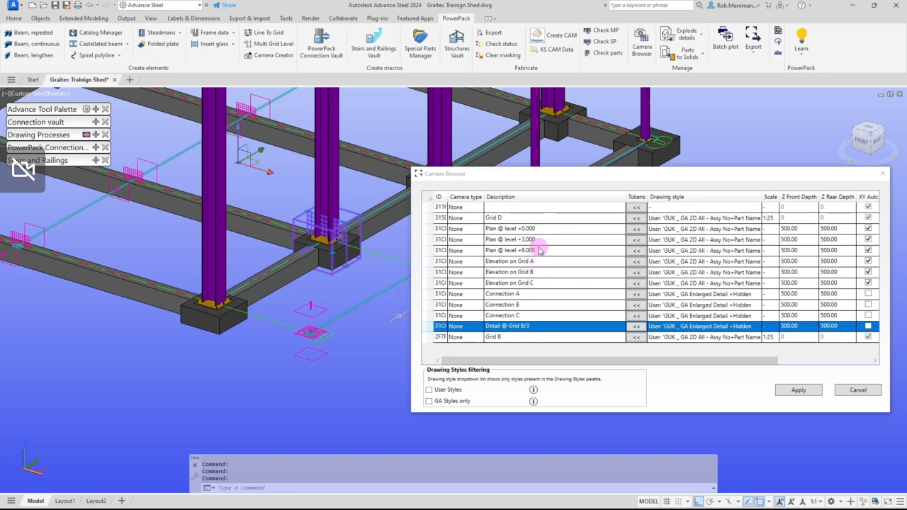
scroll(237, 319, down, 2)
scroll(239, 316, down, 5)
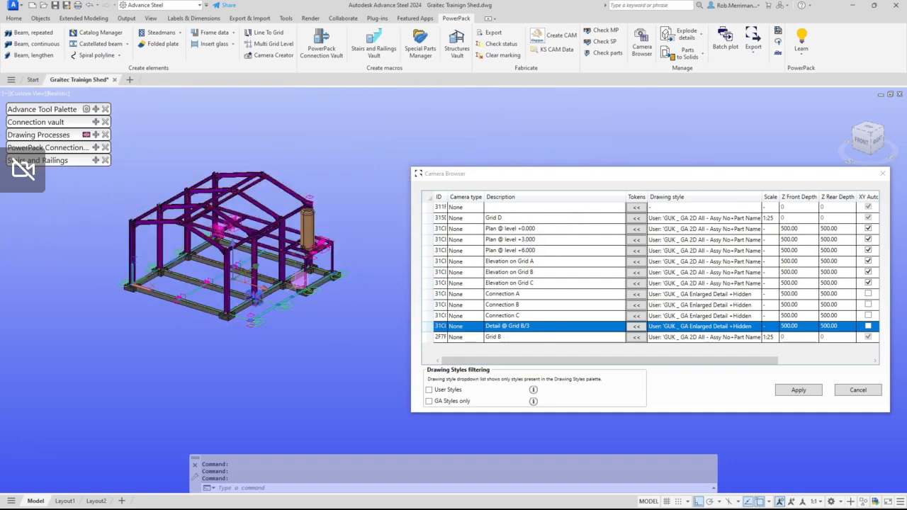
scroll(331, 251, up, 5)
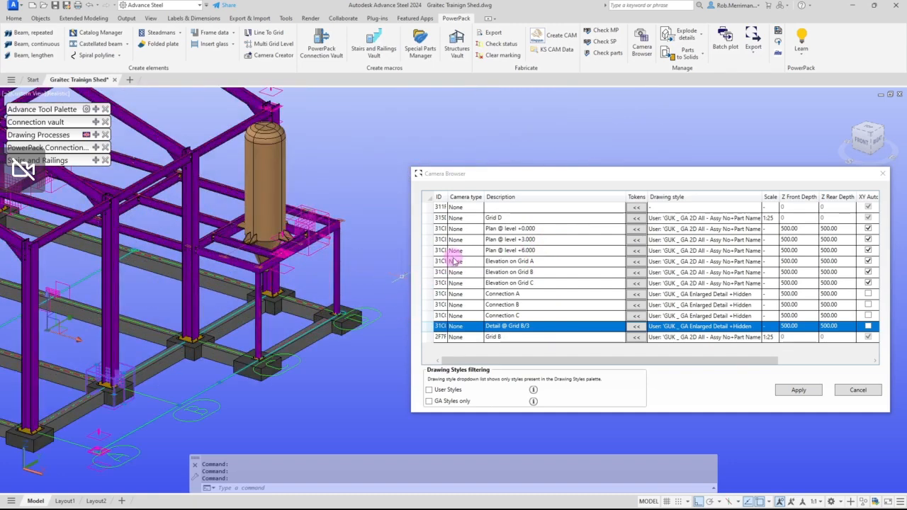
Set the Connection C camera's Z front and rear depths to 100.00 and apply the change.
click(435, 316)
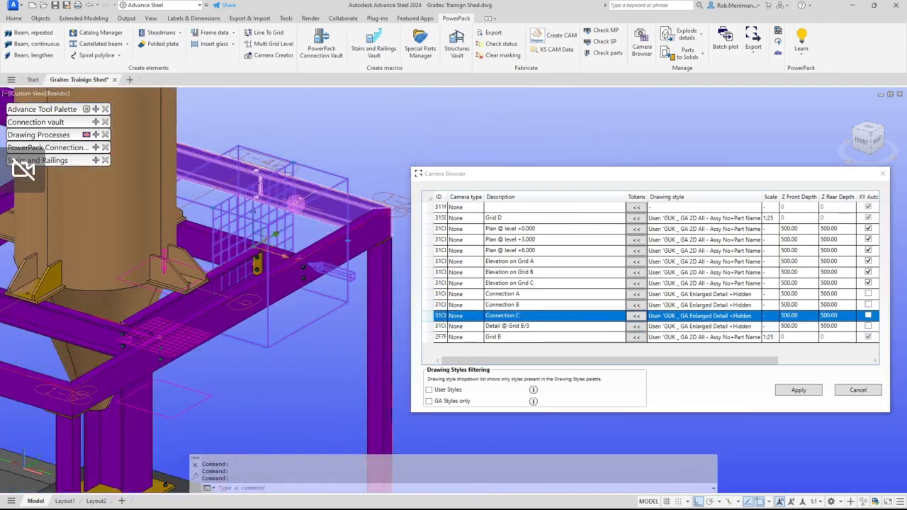
click(796, 315)
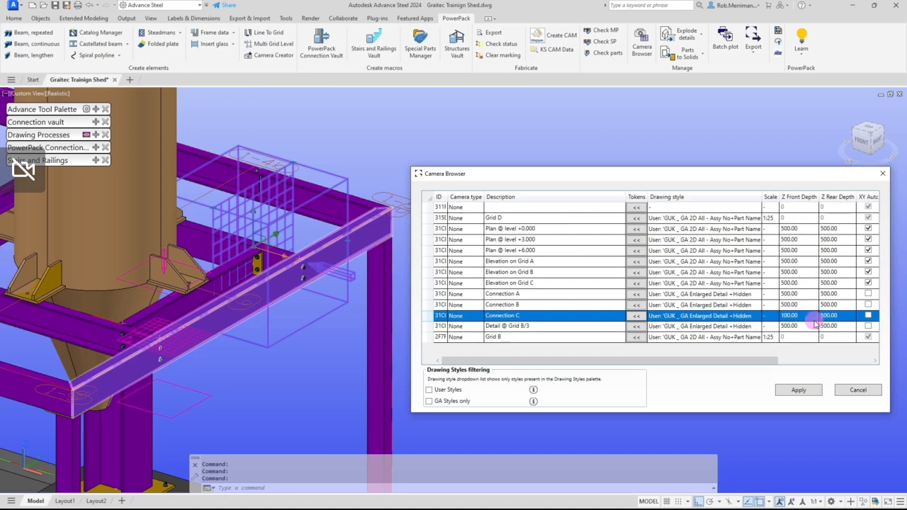
click(832, 314)
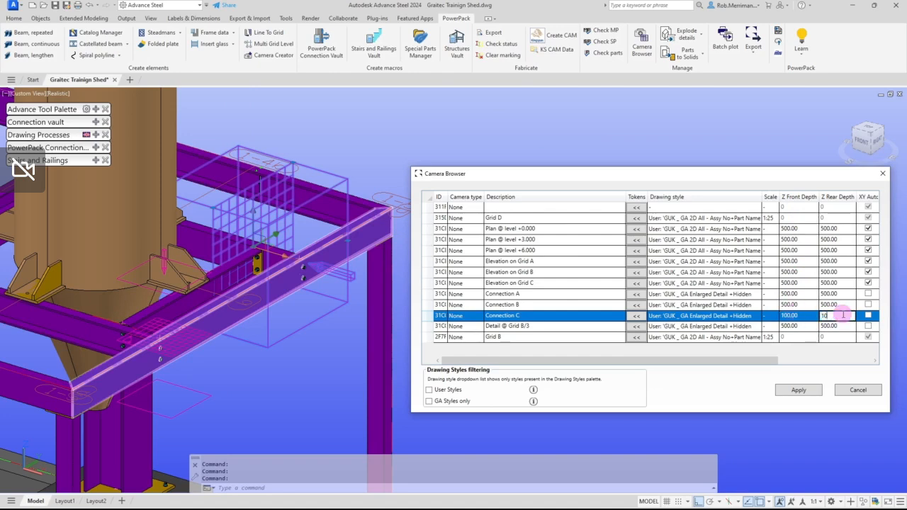
click(799, 390)
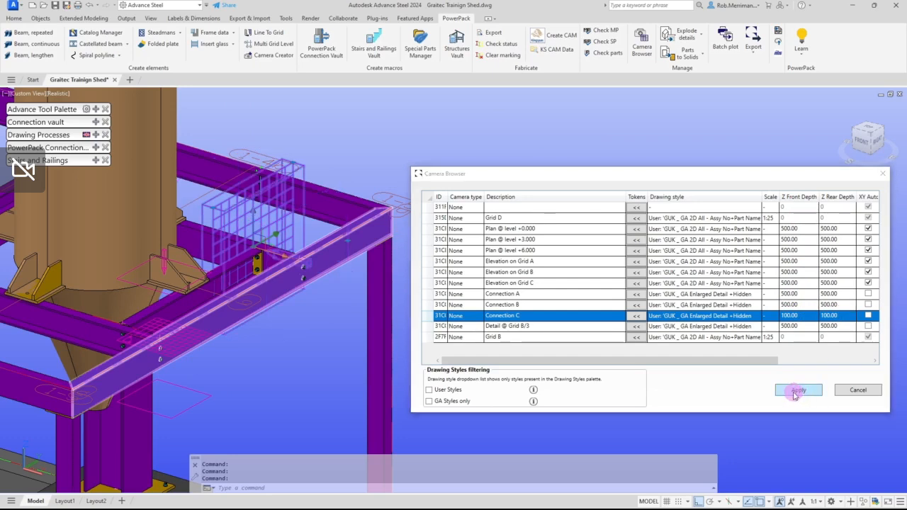
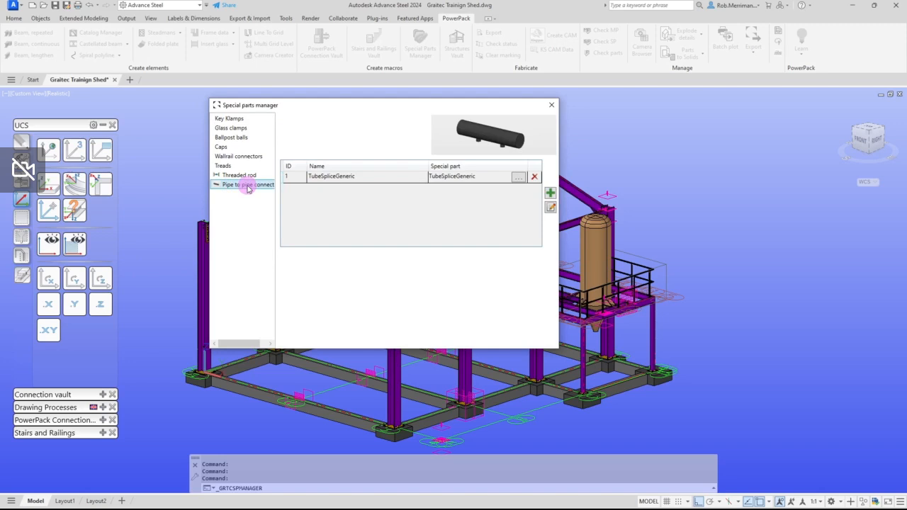
Review the Kee Safety Key Klamps and the pipe-to-pipe connectors in the Special parts manager, and close it.
click(237, 120)
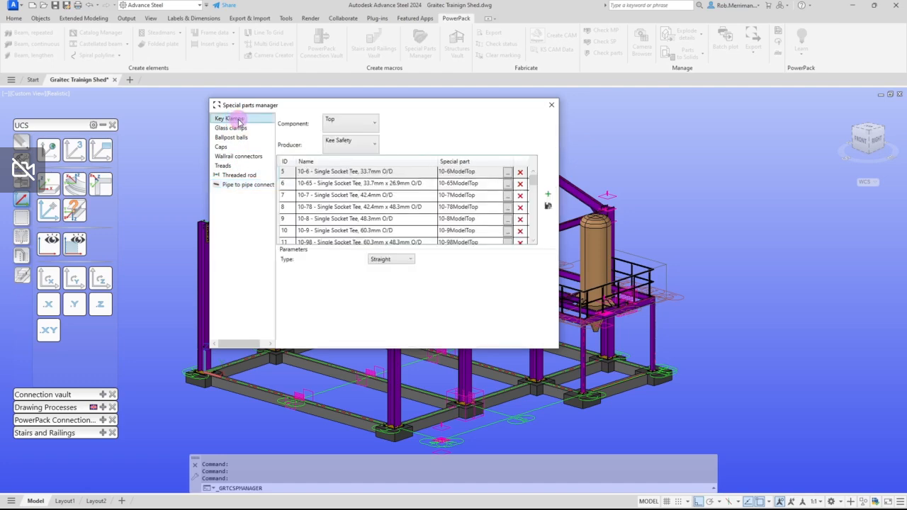
scroll(340, 201, down, 2)
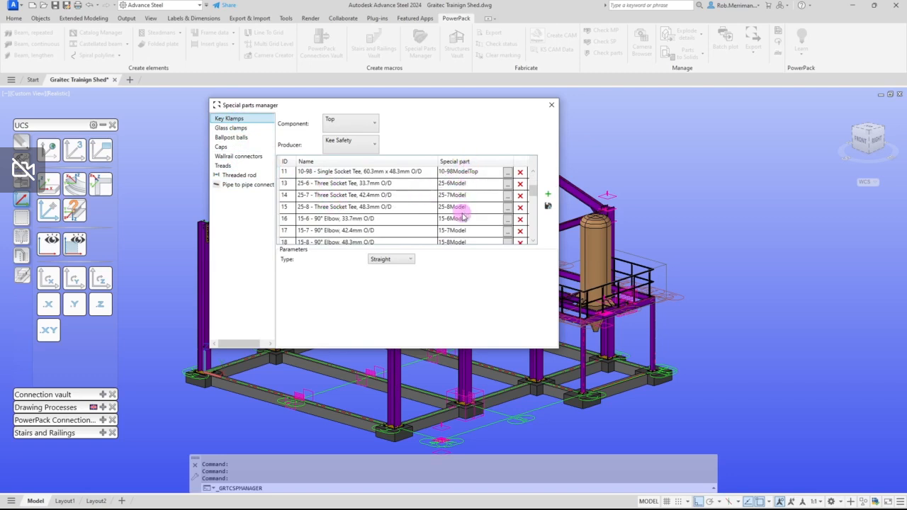
scroll(462, 217, down, 8)
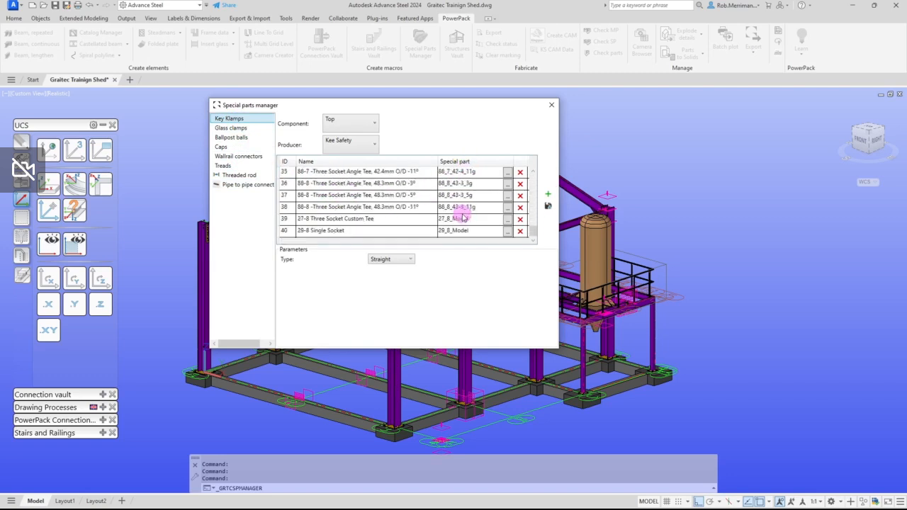
click(259, 185)
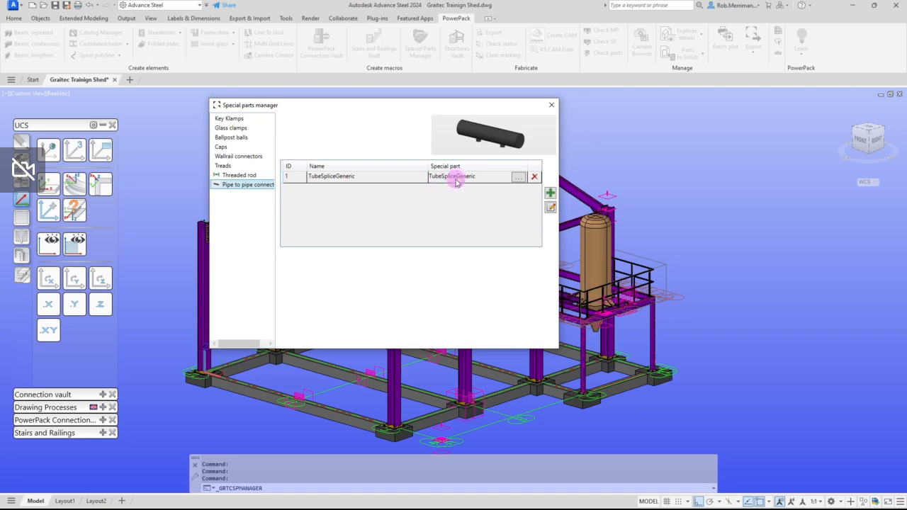
click(550, 106)
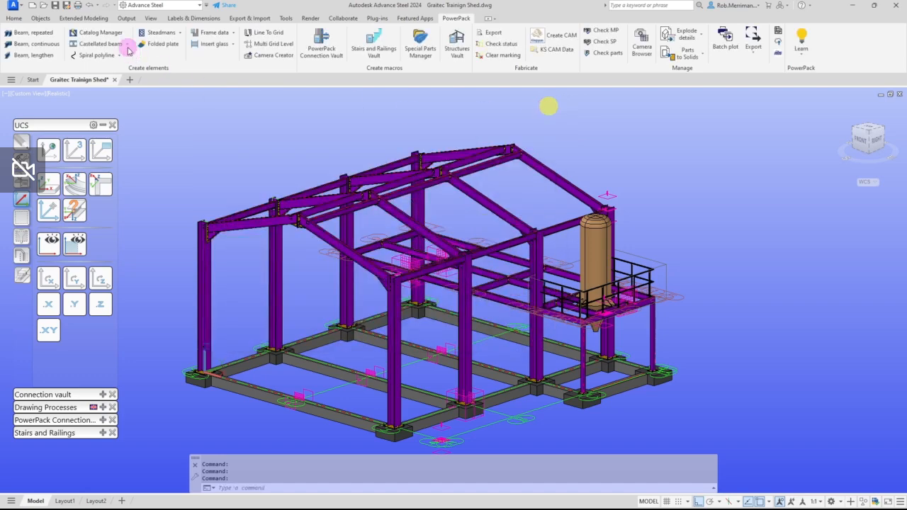
Start opening a drawing and browse to the ProgramData folder on the C: drive.
click(45, 6)
click(386, 141)
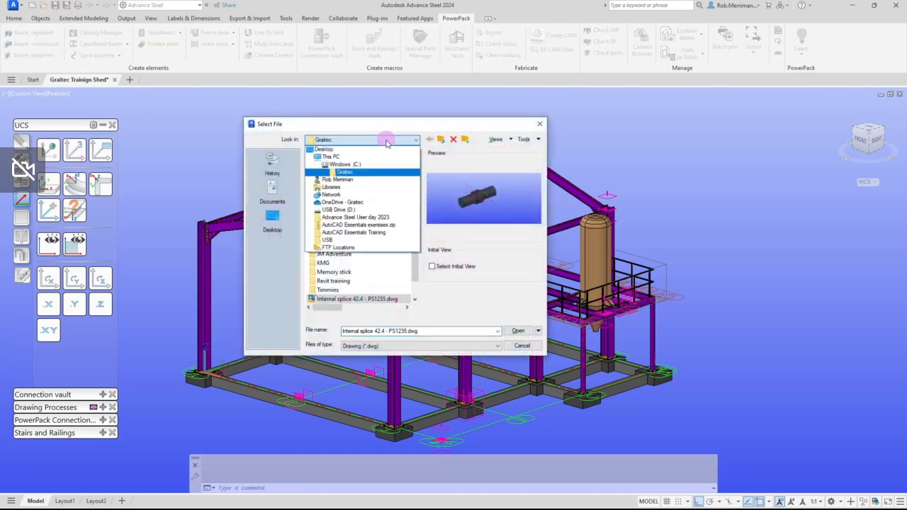
click(351, 163)
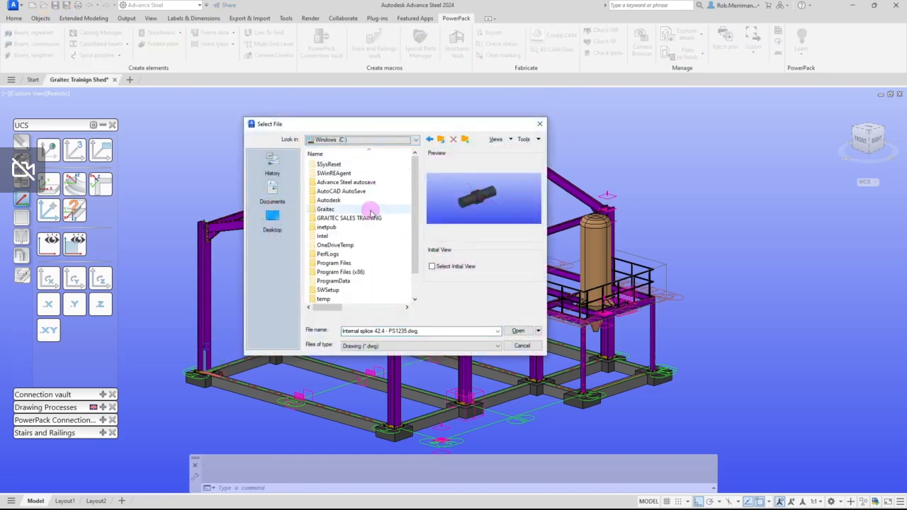
click(333, 282)
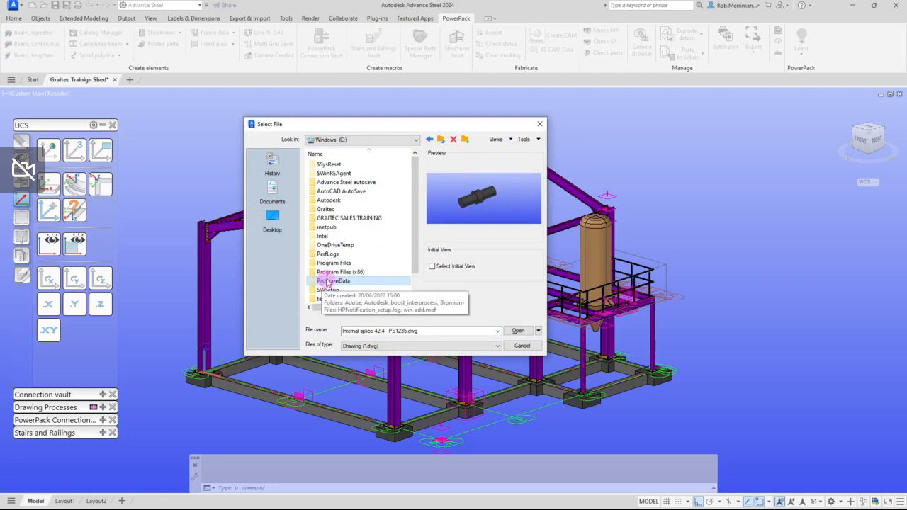
Switch to File Explorer, go to the C: drive and check the view setting for hidden items.
key(super+e)
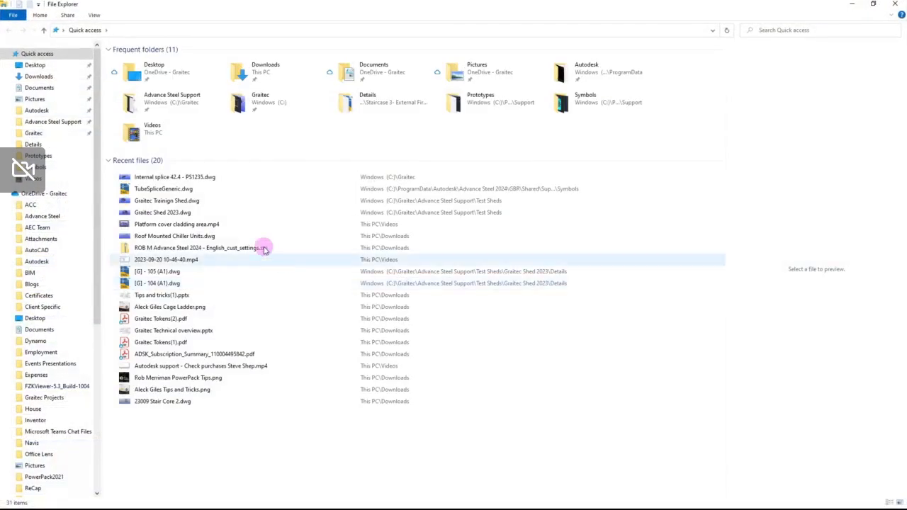
scroll(62, 206, down, 8)
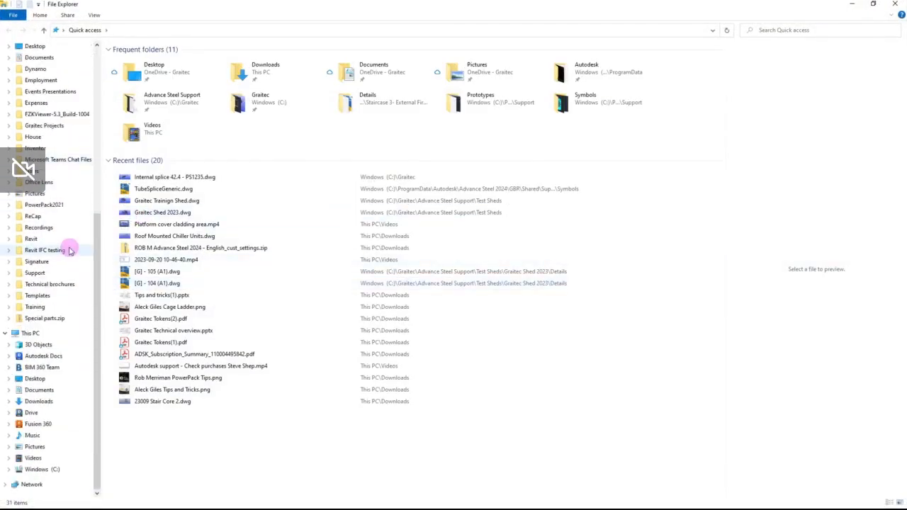
click(32, 332)
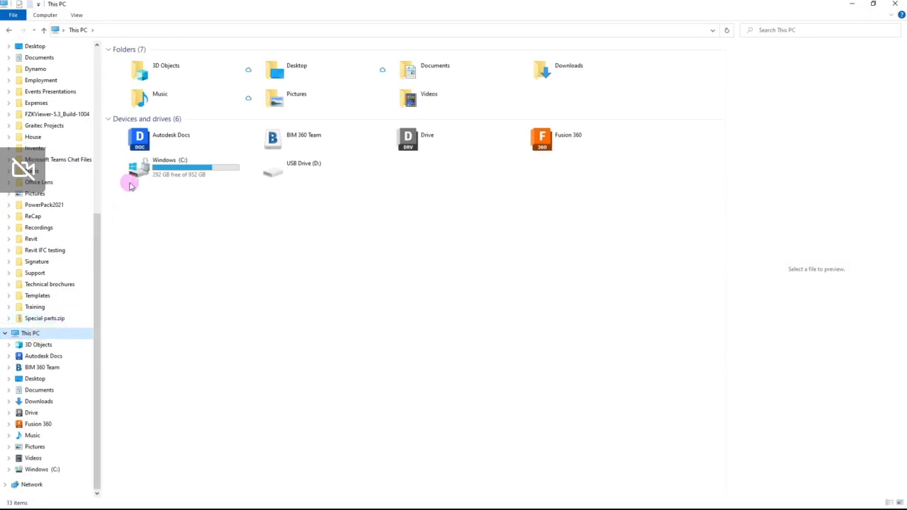
double_click(153, 174)
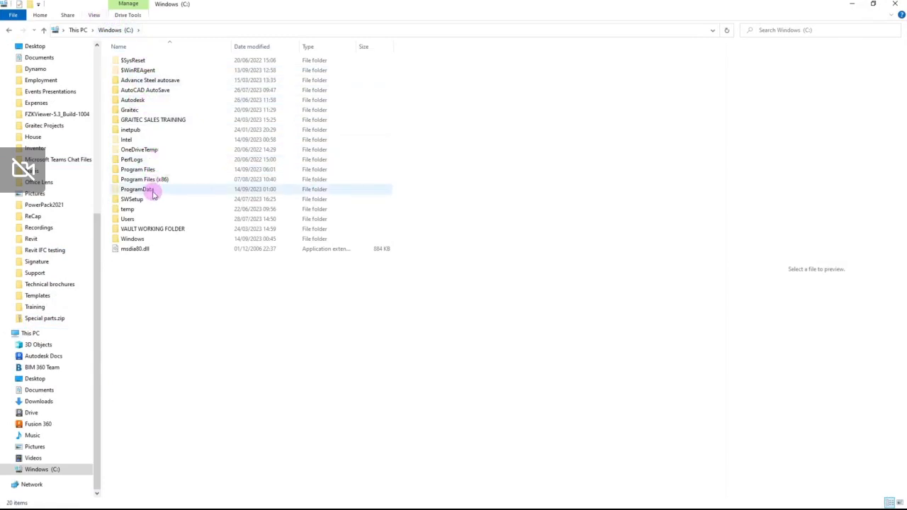
click(94, 14)
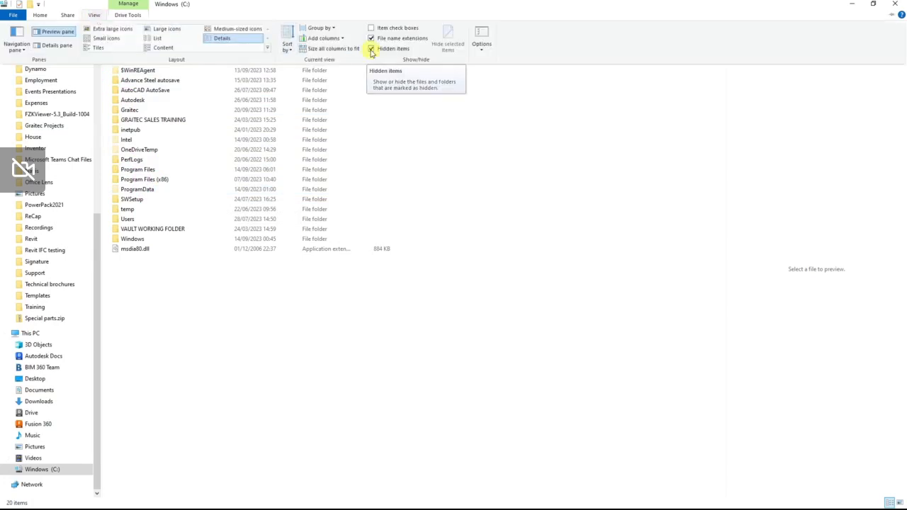
Hide and show the hidden items on the C: drive again, and switch back to Advance Steel.
click(370, 49)
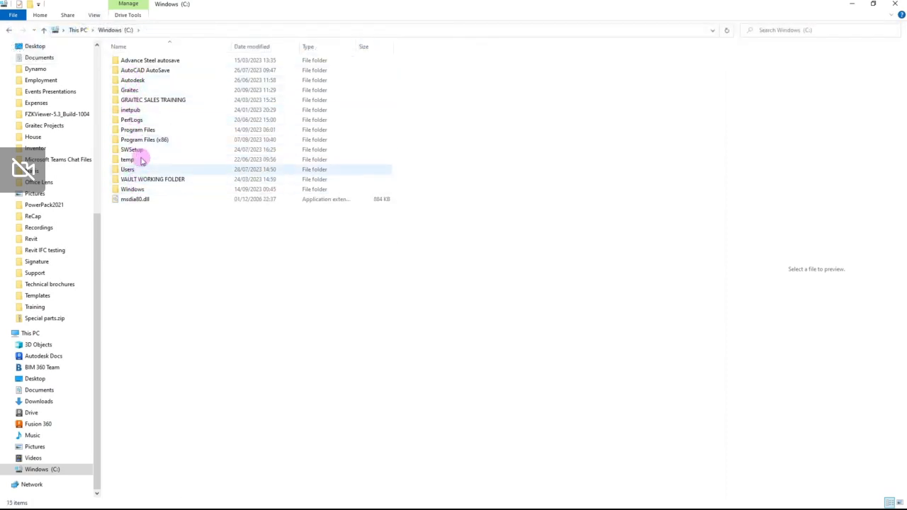
click(94, 15)
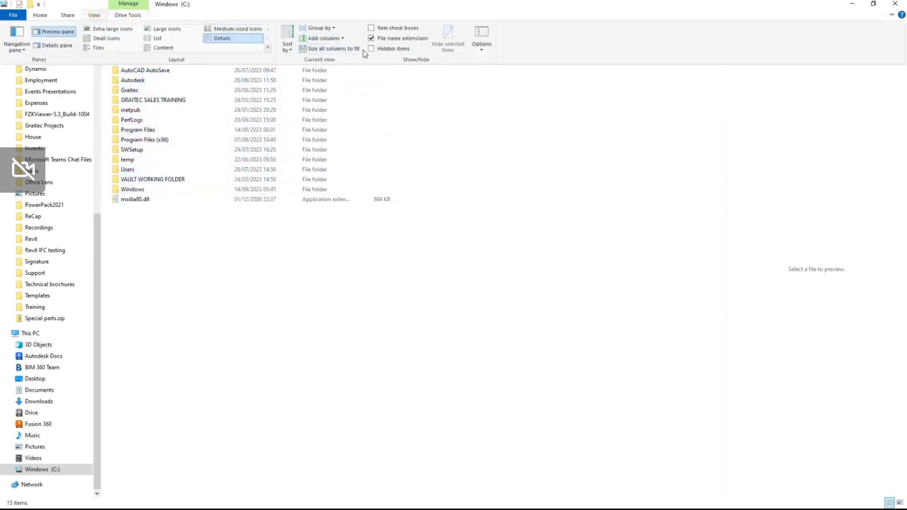
click(371, 48)
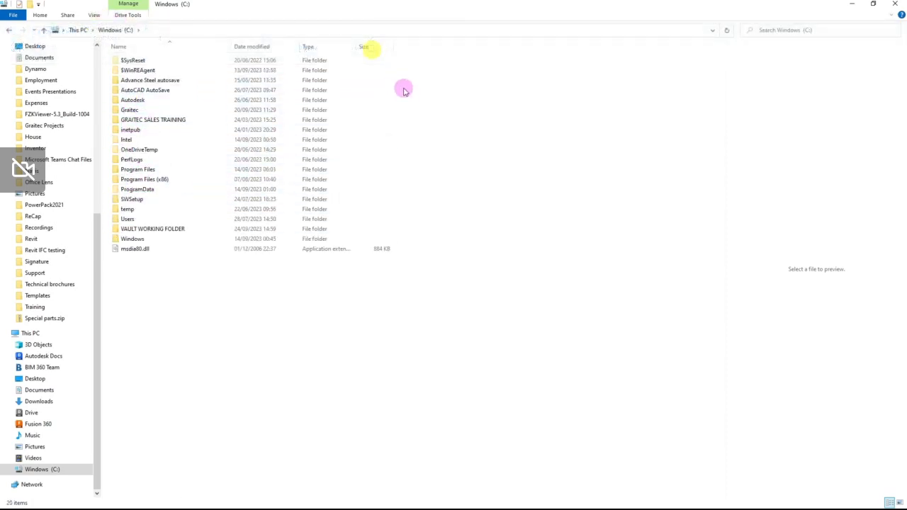
click(856, 5)
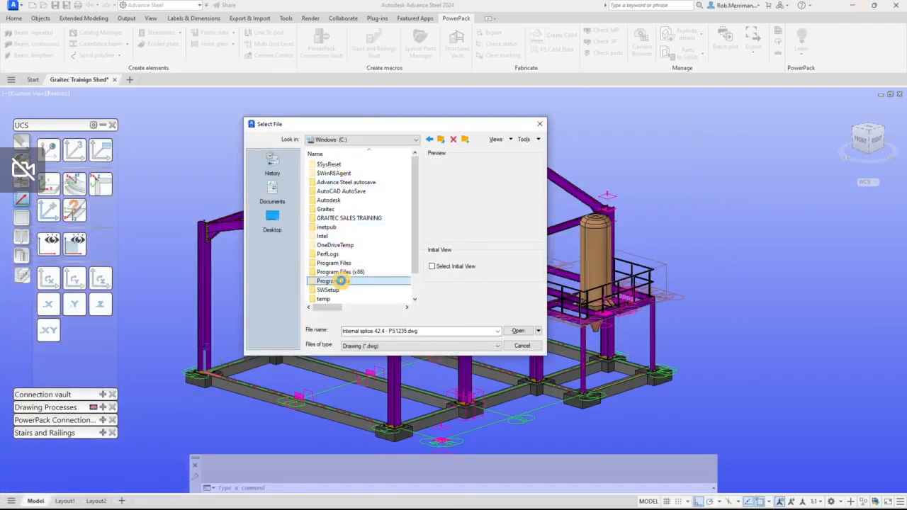
Browse in the file selection to ProgramData\Autodesk\Advance Steel 2024\GBR\Shared\Support\Symbols.
double_click(341, 281)
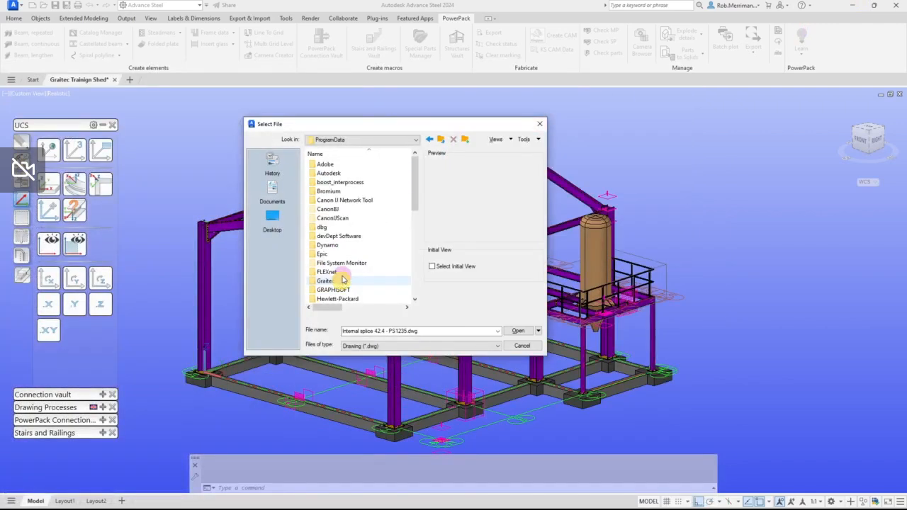
double_click(347, 174)
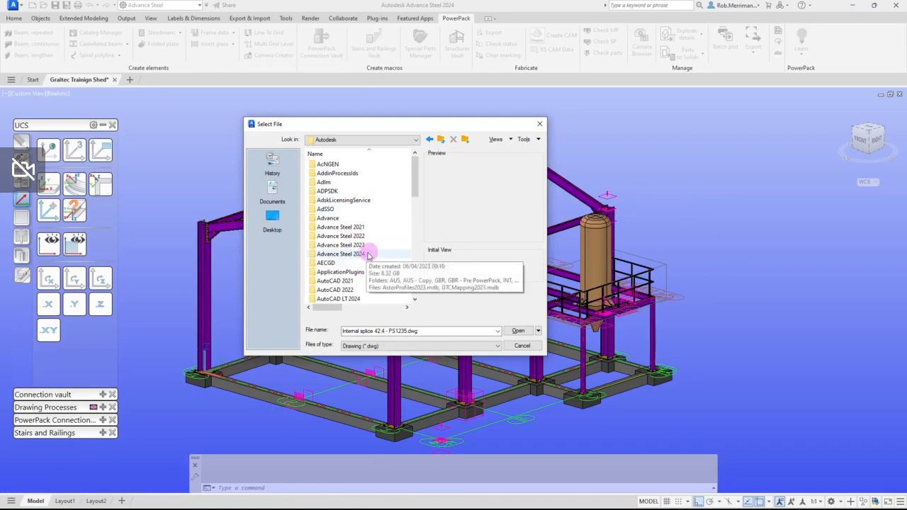
double_click(374, 255)
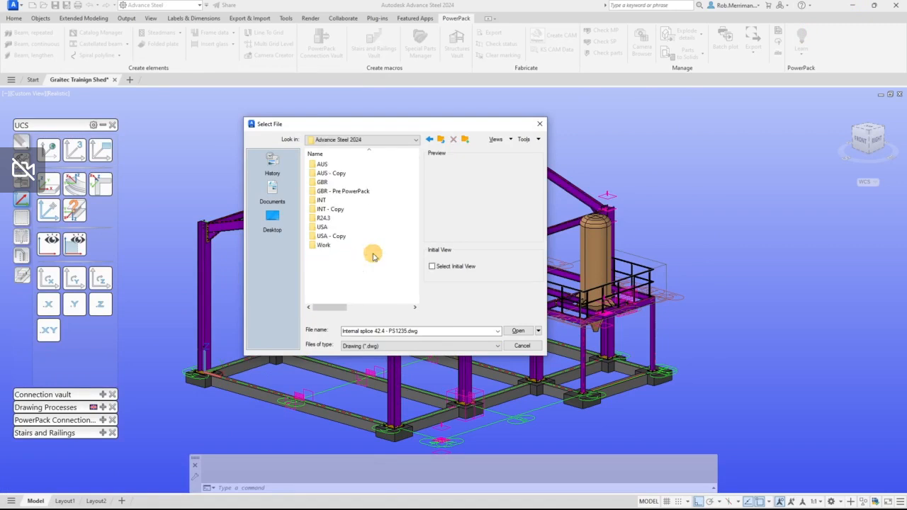
click(342, 184)
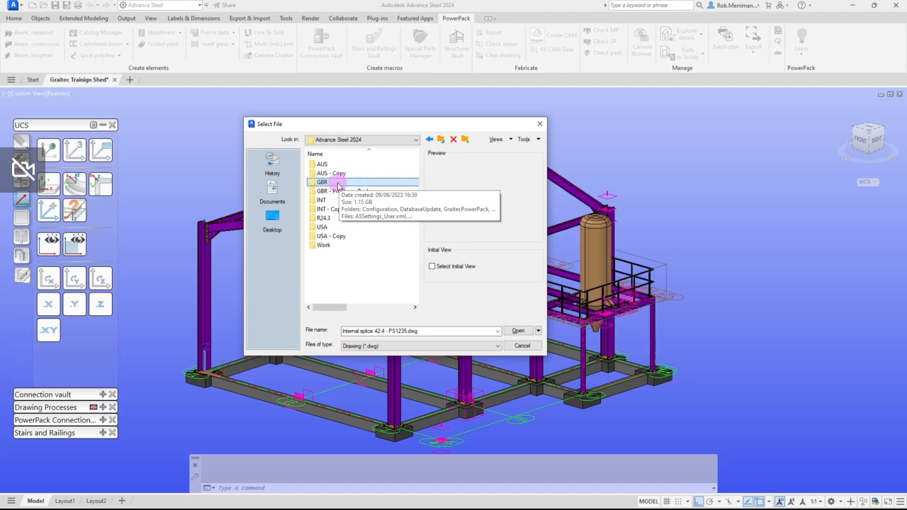
double_click(338, 184)
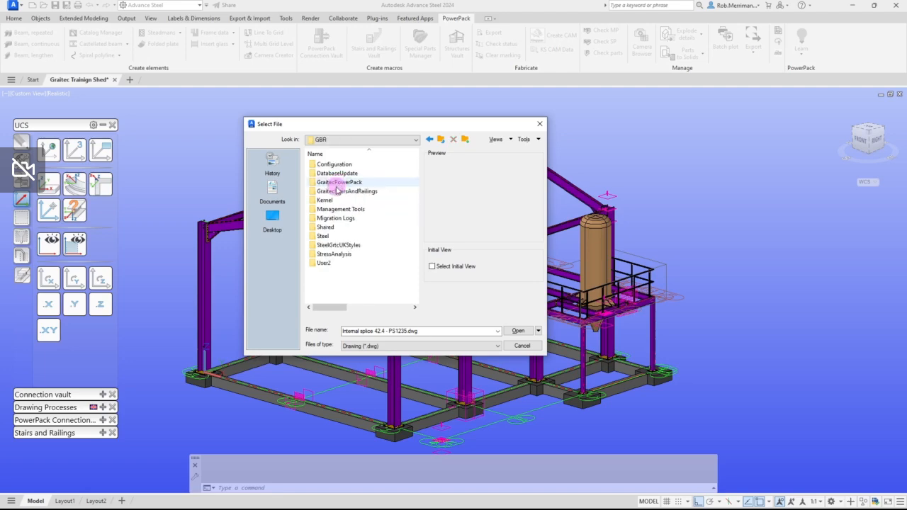
double_click(345, 232)
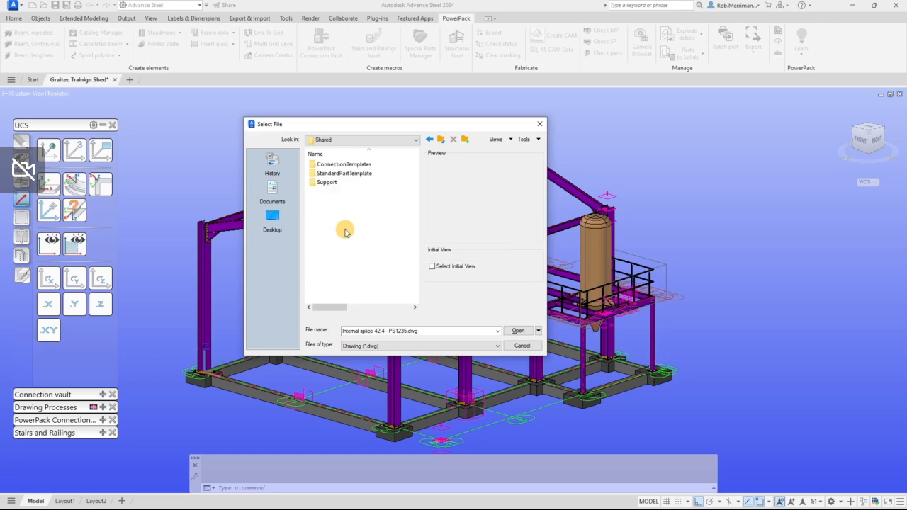
double_click(339, 183)
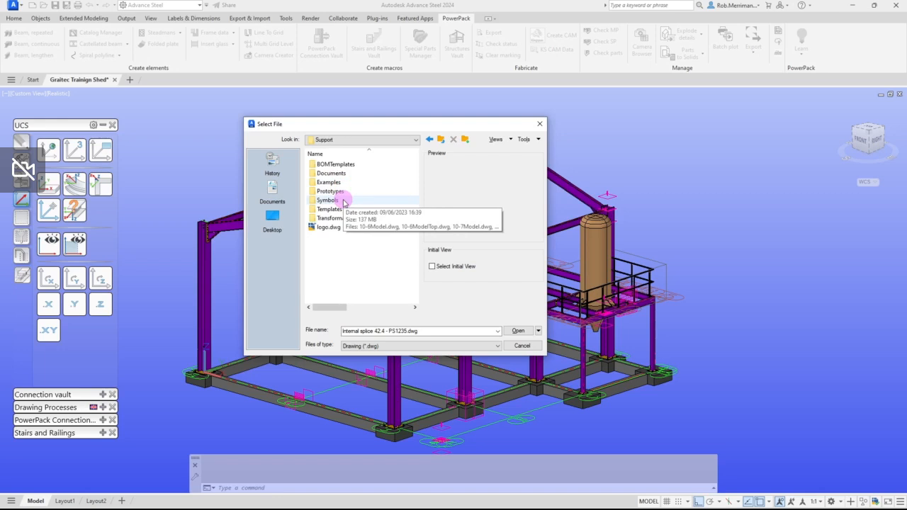
double_click(333, 201)
Preview several of the special part drawings in the Symbols folder, such as 10-8Model.dwg and 12-7Model.dwg.
click(342, 172)
click(342, 200)
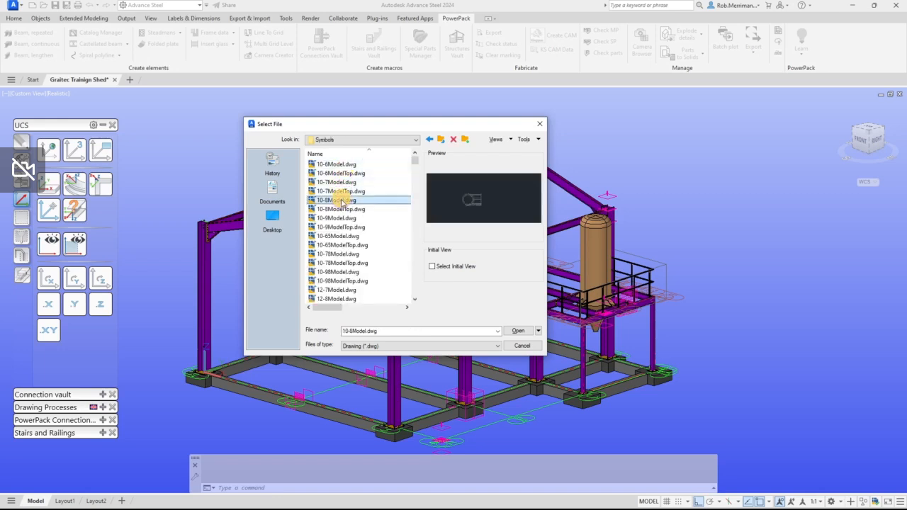
click(339, 227)
click(338, 253)
scroll(339, 229, down, 2)
click(339, 236)
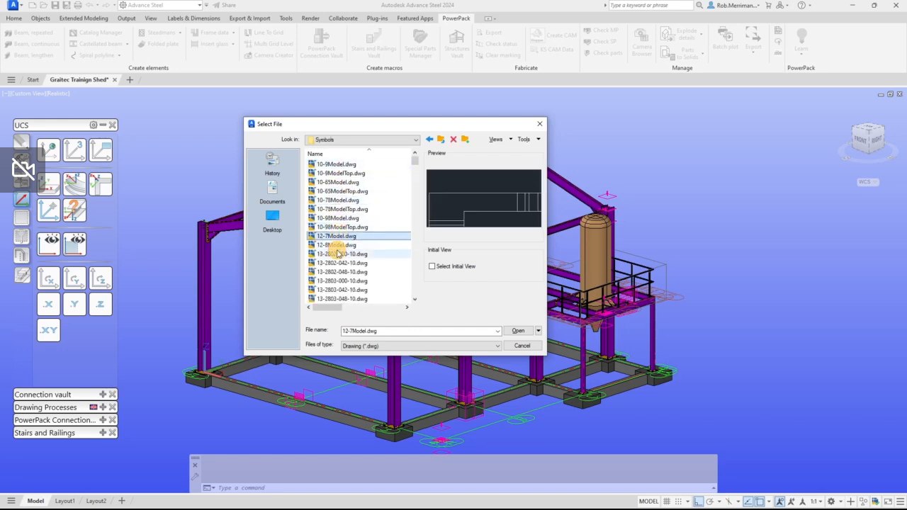
click(338, 253)
click(342, 209)
click(342, 236)
scroll(379, 210, down, 6)
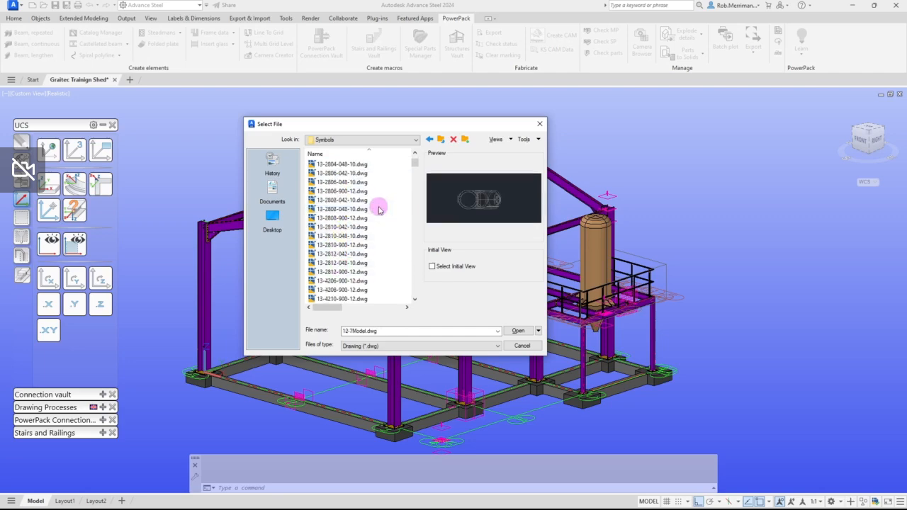
Find TubeSpliceGeneric.dwg in the Symbols folder and open it as read-only.
drag(415, 161, 429, 284)
click(347, 238)
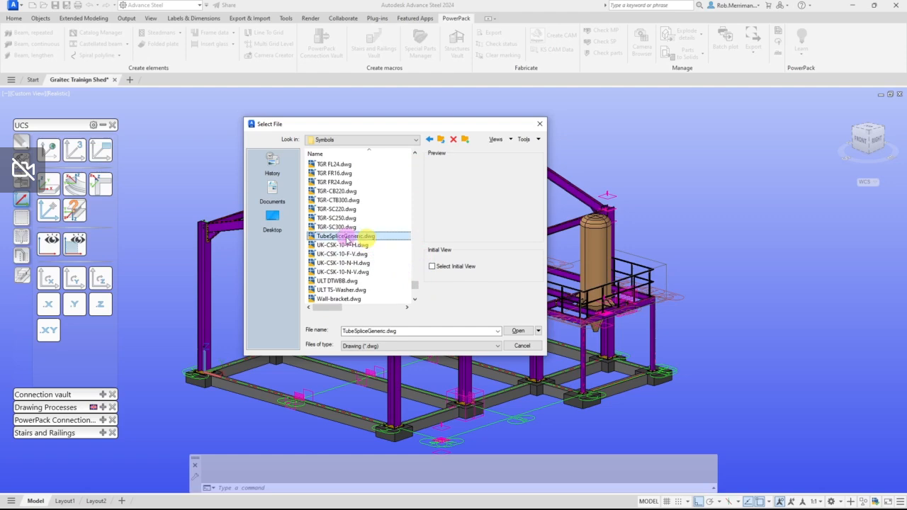
click(514, 330)
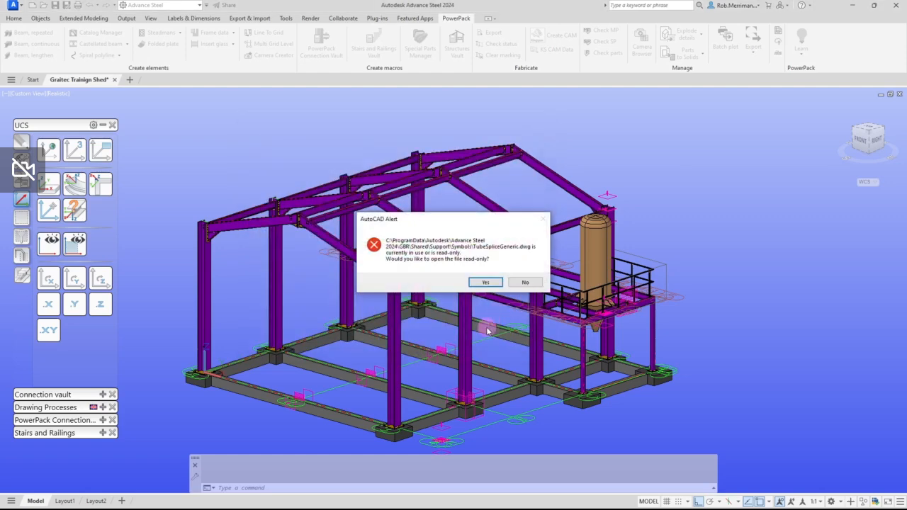
click(484, 283)
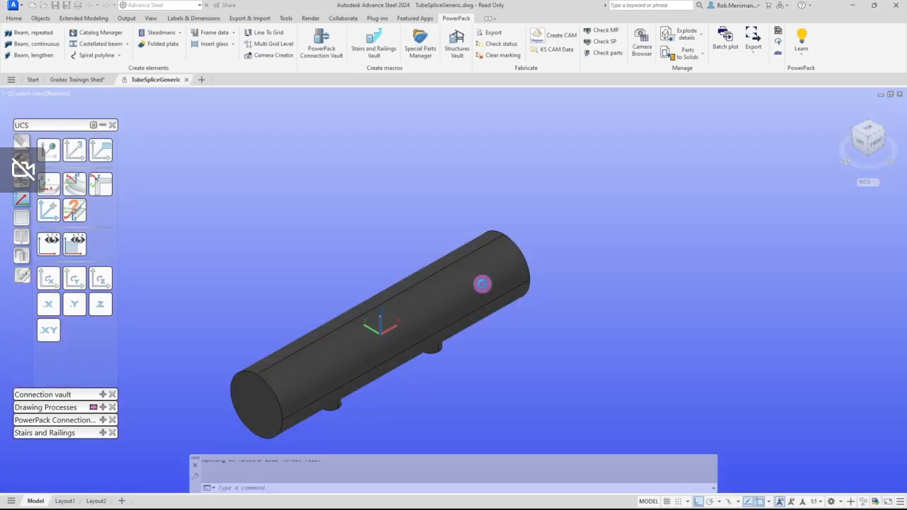
Set the UCS to World and examine how the tube splice solid is placed and oriented around the origin.
scroll(386, 191, down, 1)
shift+middle_drag(382, 208, 353, 197)
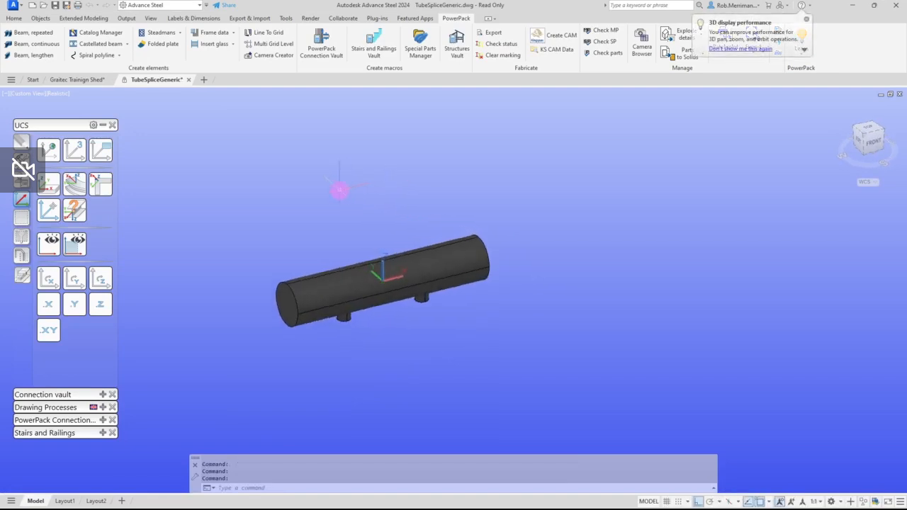
click(53, 156)
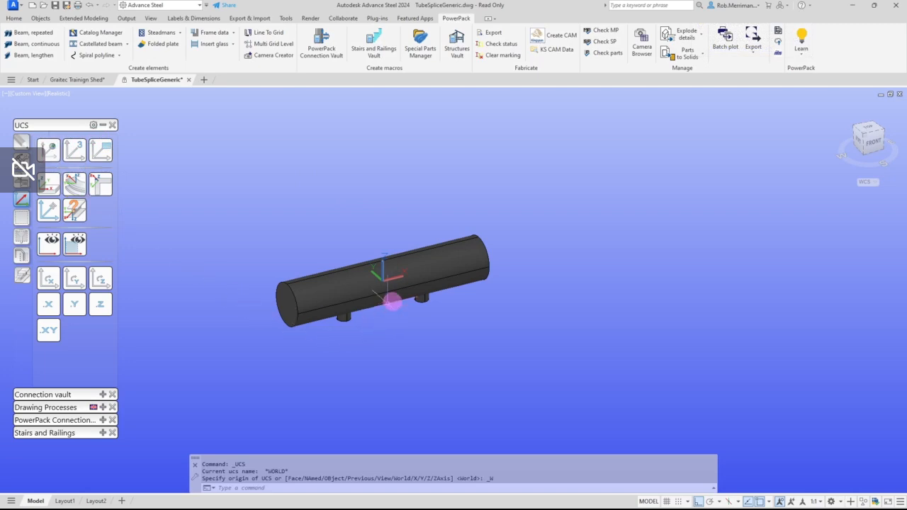
scroll(393, 301, up, 3)
shift+middle_drag(414, 350, 366, 358)
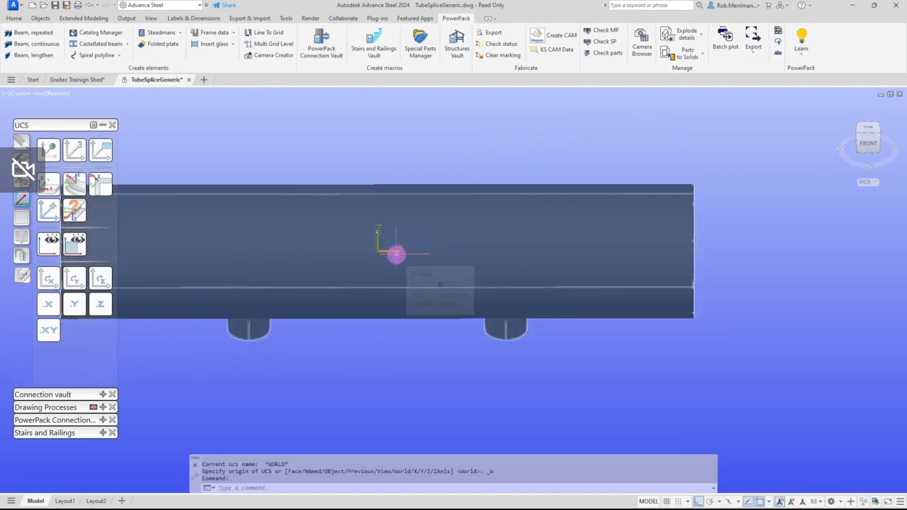
shift+middle_drag(363, 325, 383, 330)
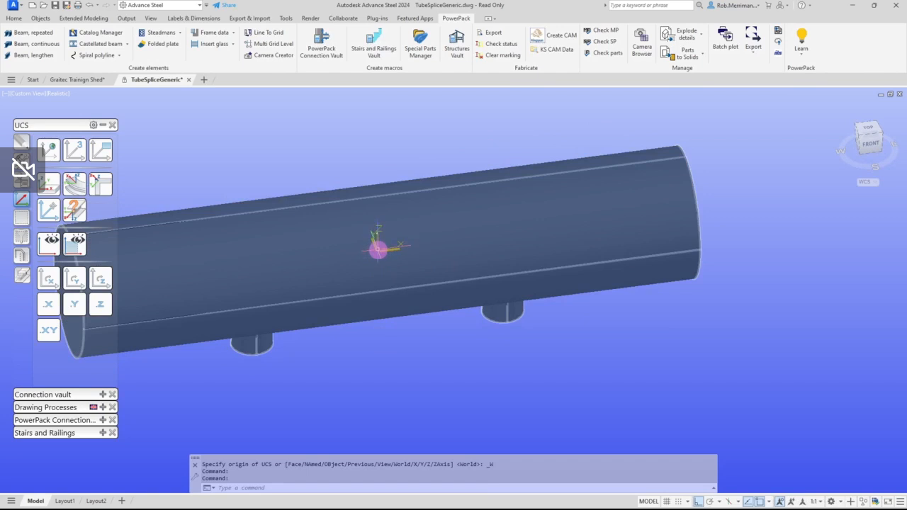
Open the recent drawing Internal splice 42.4 - PS1235.dwg and examine the connector solid around its origin from several angles.
click(14, 10)
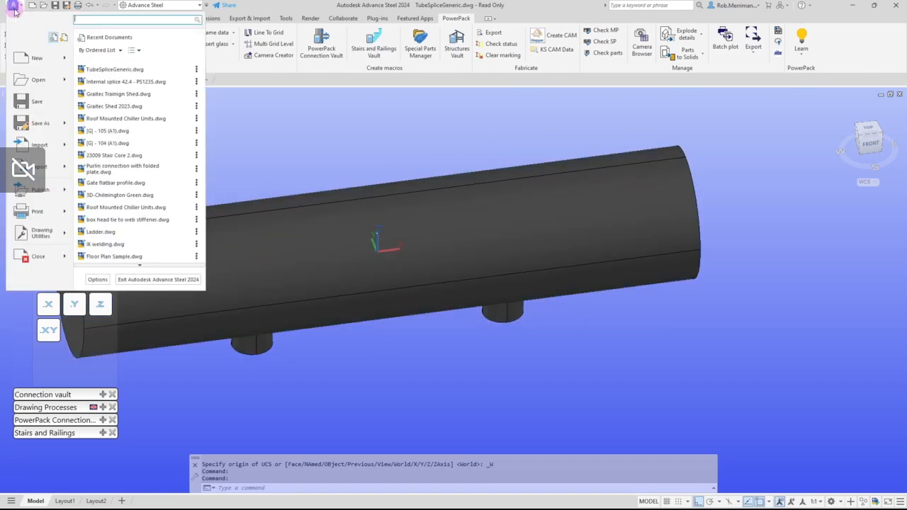
click(94, 81)
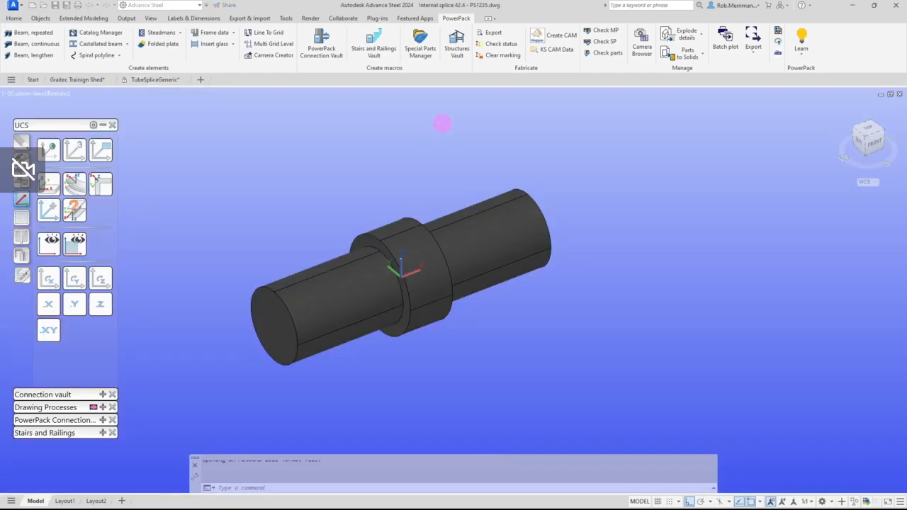
shift+middle_drag(419, 218, 446, 190)
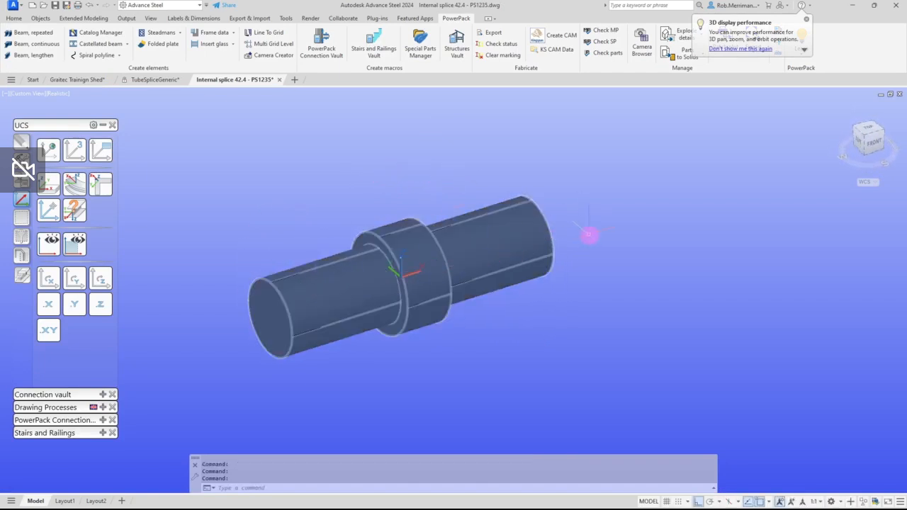
shift+middle_drag(589, 235, 541, 346)
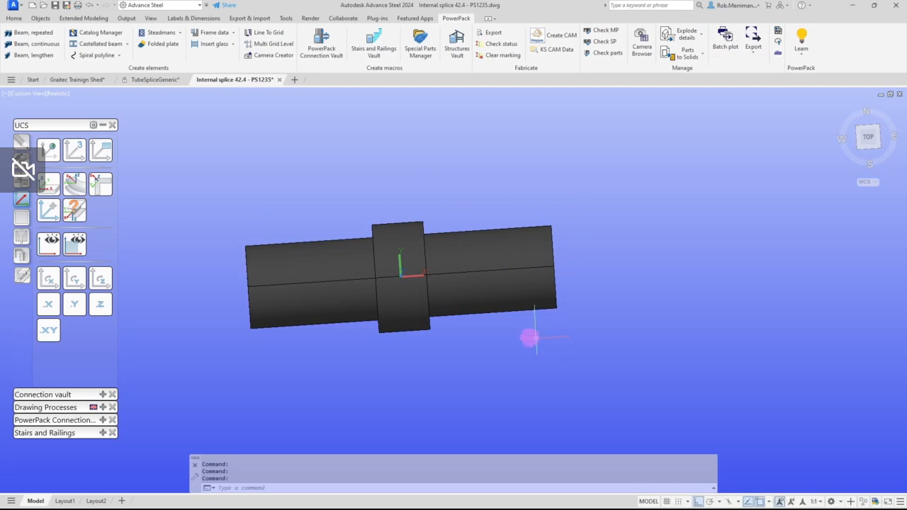
shift+middle_drag(470, 336, 504, 215)
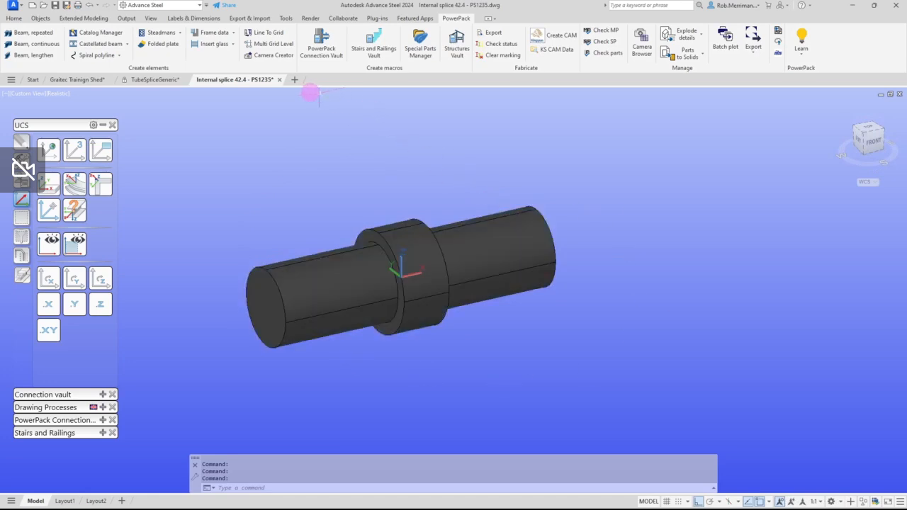
Close the Internal splice 42.4 - PS1235 drawing with its changes saved, and close the TubeSpliceGeneric drawing.
click(279, 79)
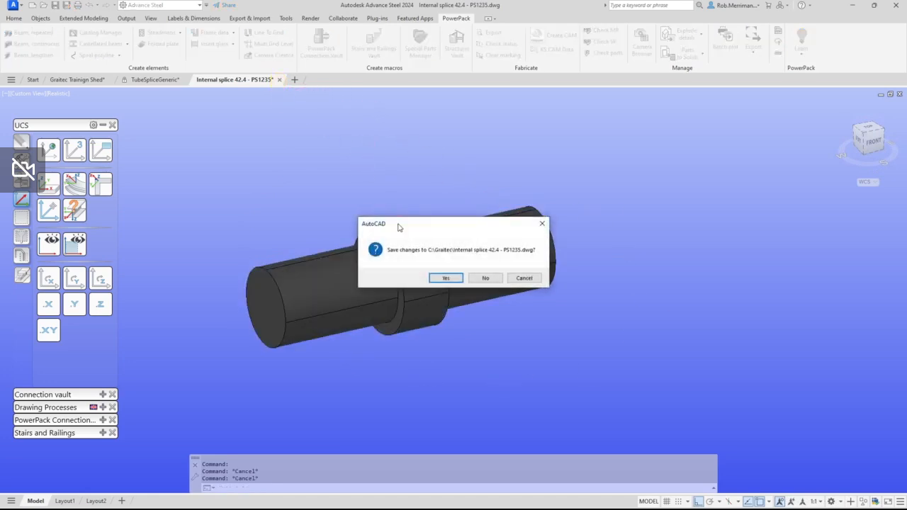
click(433, 278)
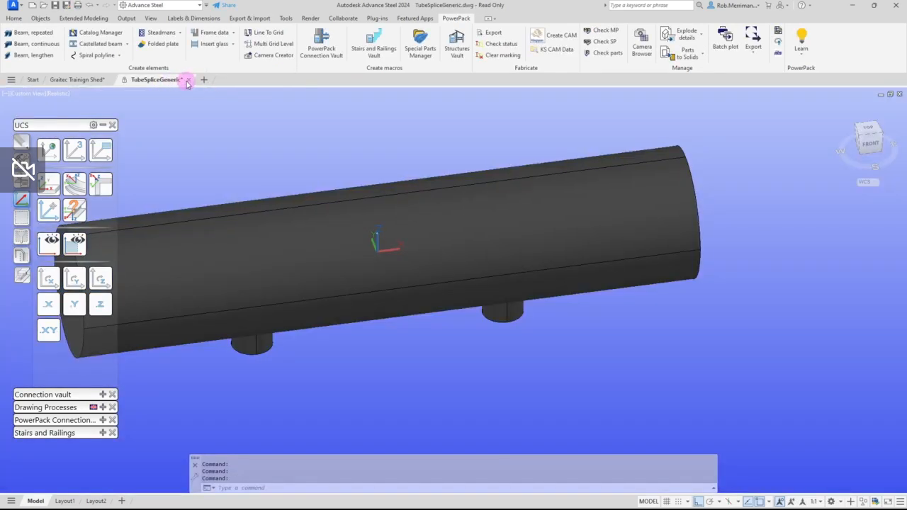
click(188, 79)
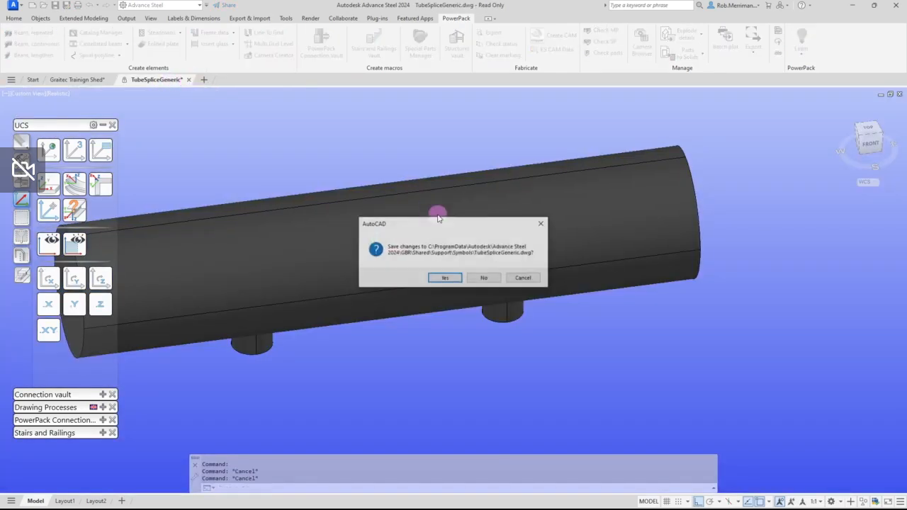
click(453, 277)
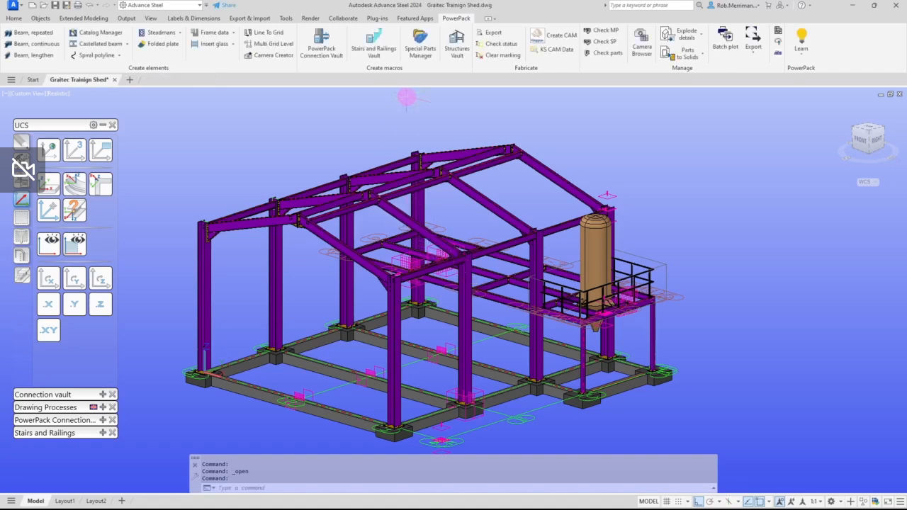
Add a new entry to the pipe to pipe connectors in the Special Parts Manager.
click(420, 49)
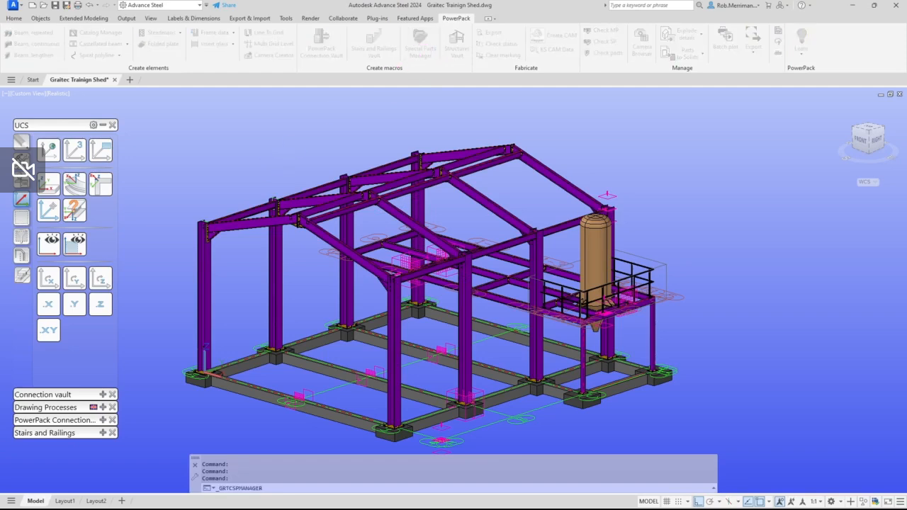
click(268, 174)
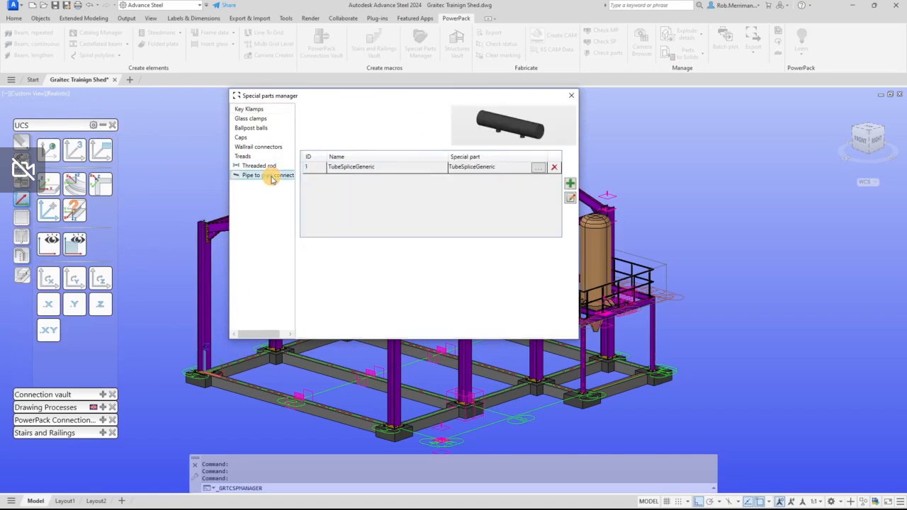
click(569, 184)
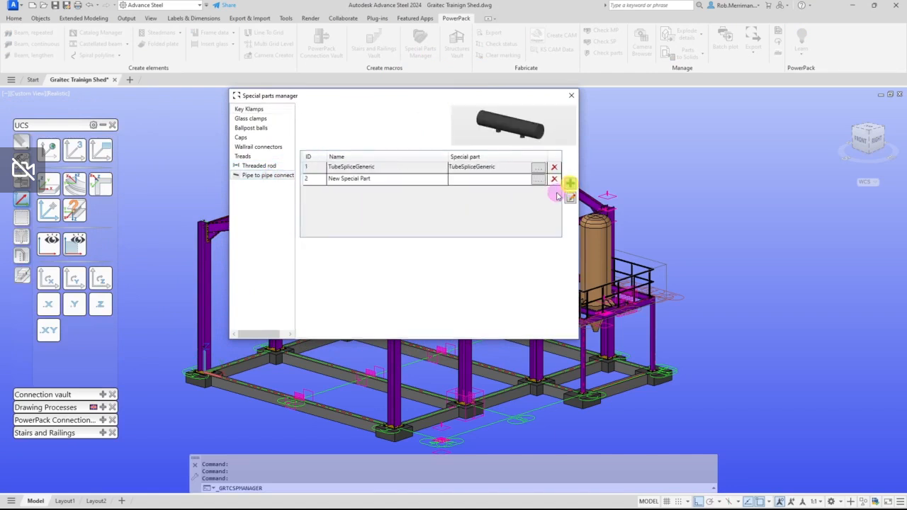
Assign "Internal splice 42.4 - PS1235.dwg" from the Graitec folder as the new entry's special part, copying its file name without the extension.
click(473, 182)
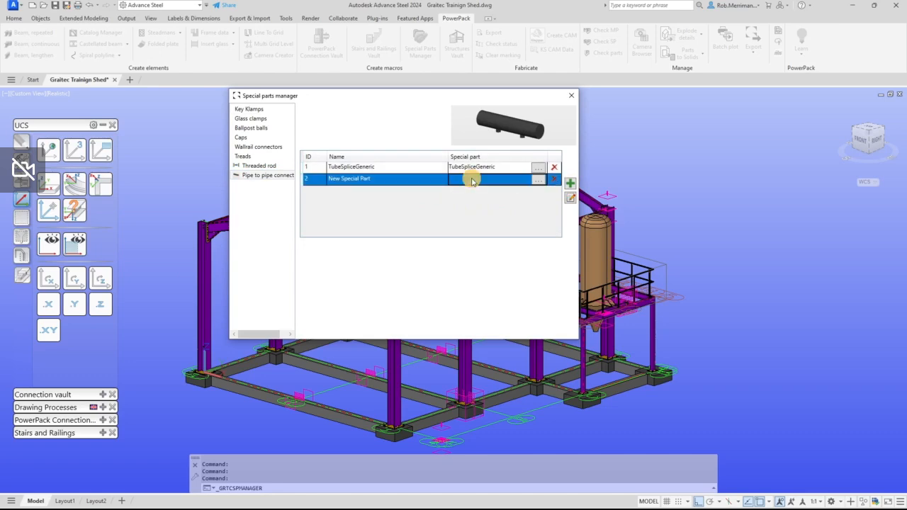
click(541, 180)
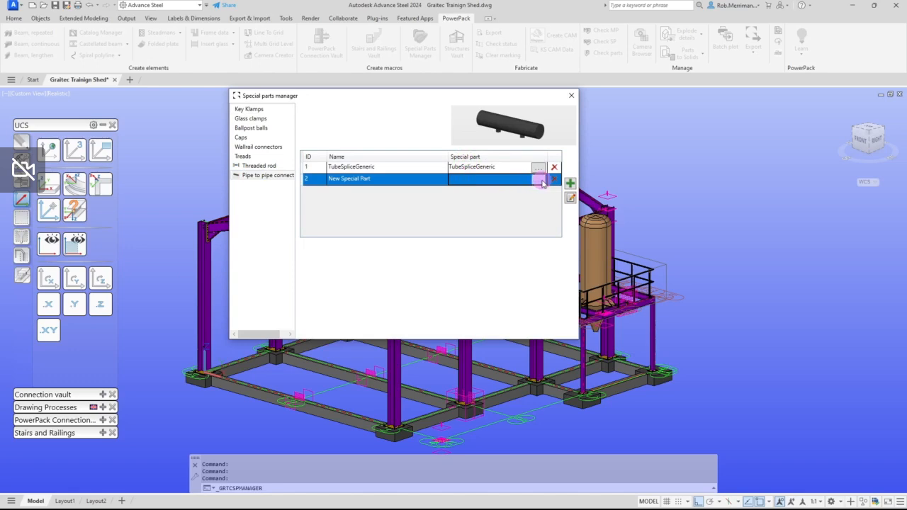
click(538, 181)
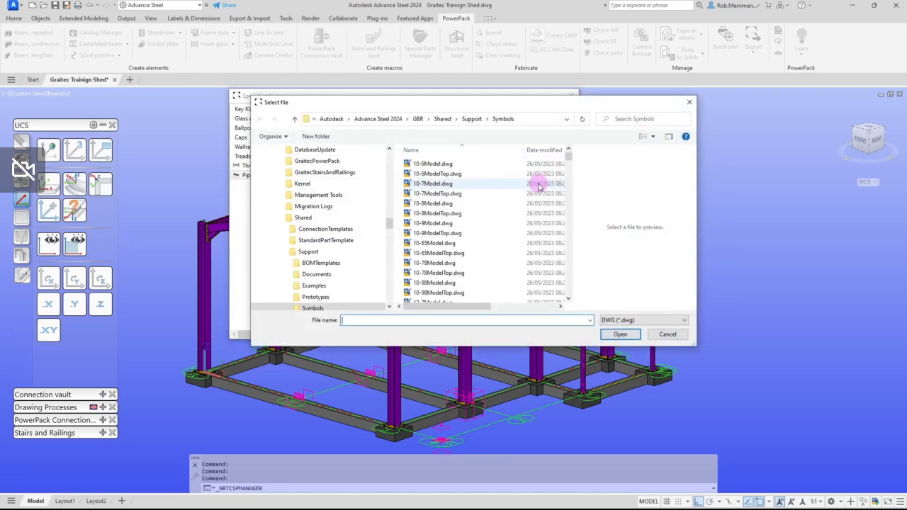
drag(389, 226, 398, 157)
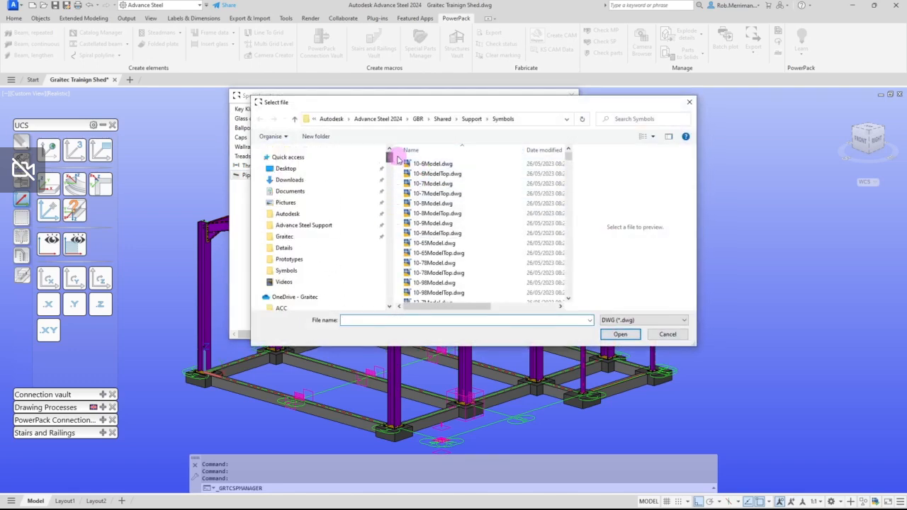
click(299, 236)
scroll(476, 221, down, 2)
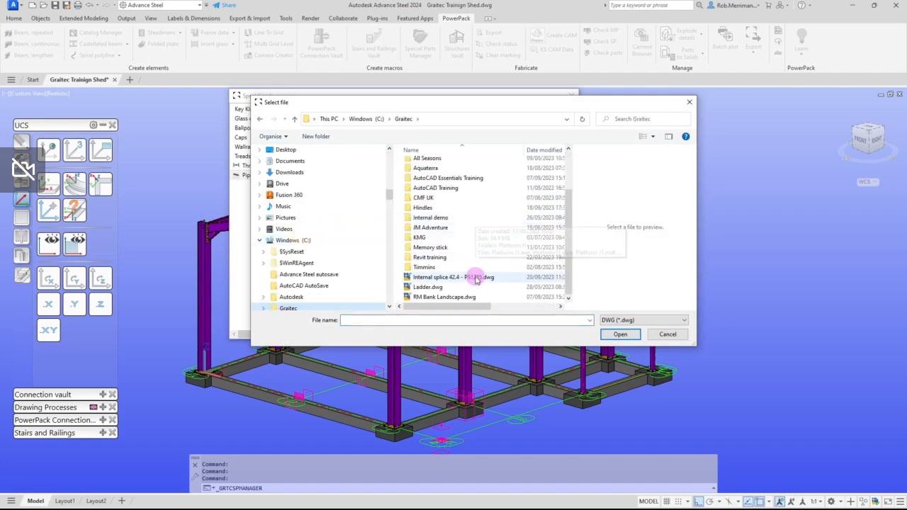
click(464, 277)
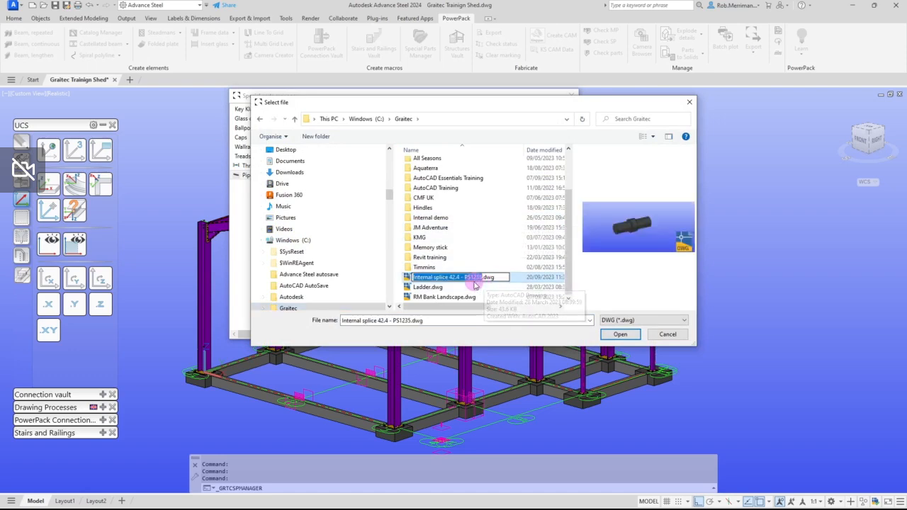
click(481, 277)
drag(482, 277, 413, 277)
key(ctrl+c)
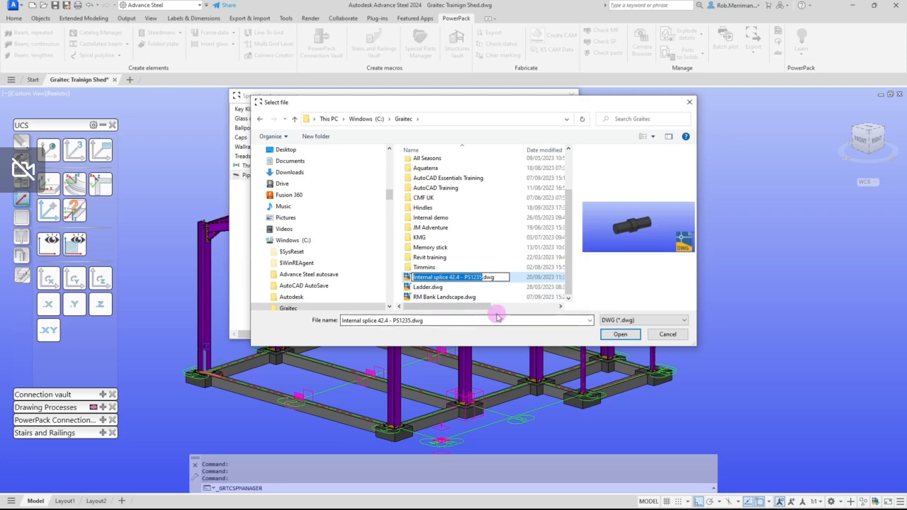
click(620, 334)
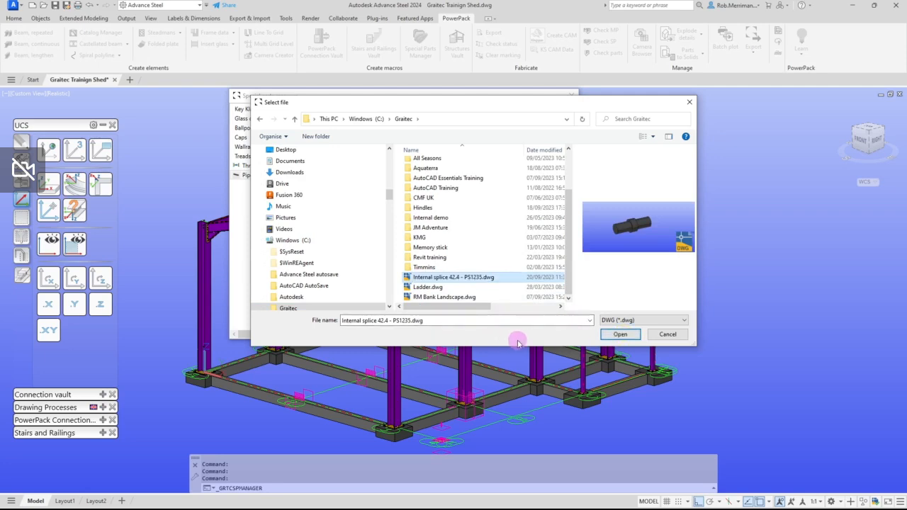
click(614, 335)
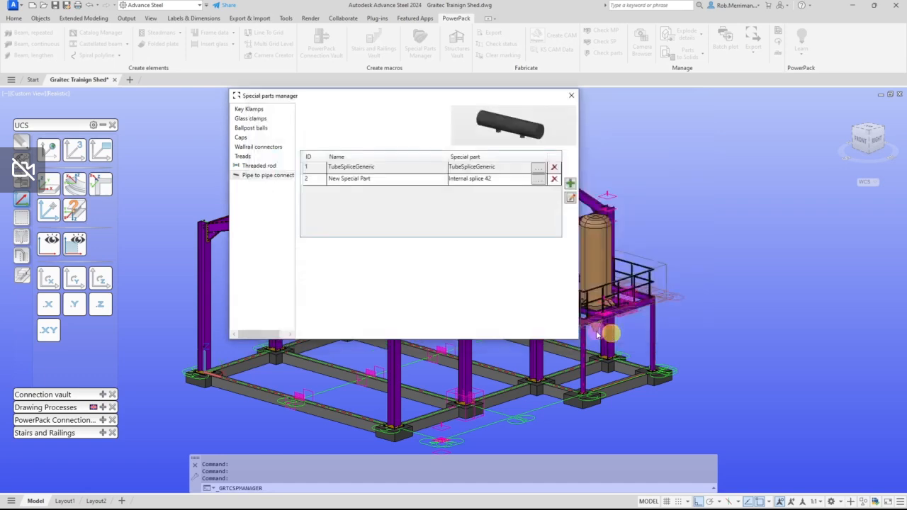
Name the new pipe to pipe connector entry "42.4 - PS1235", using the copied file name without "Internal splice".
click(515, 182)
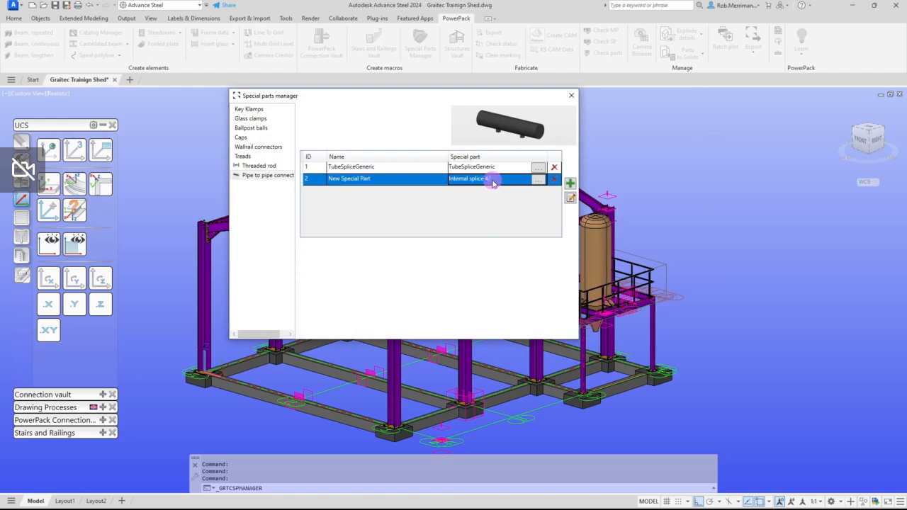
click(365, 178)
key(ctrl+v)
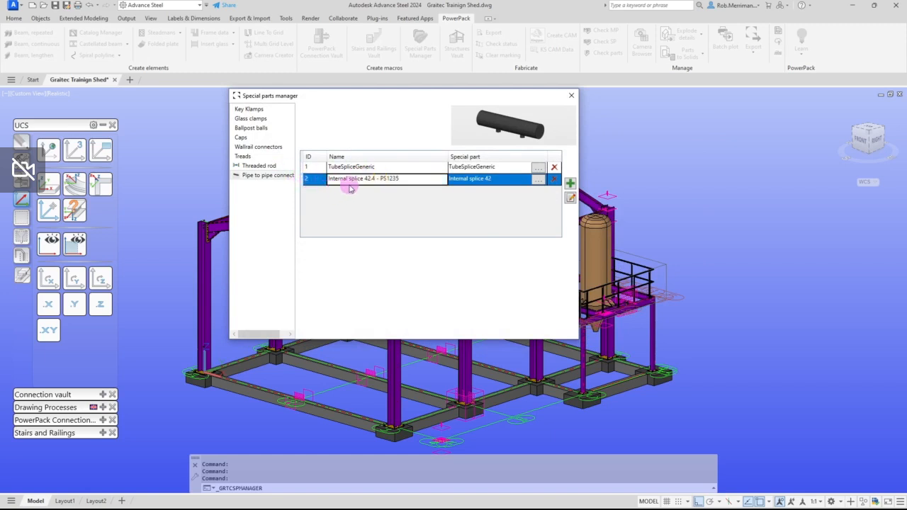
drag(362, 178, 293, 179)
key(BackSpace)
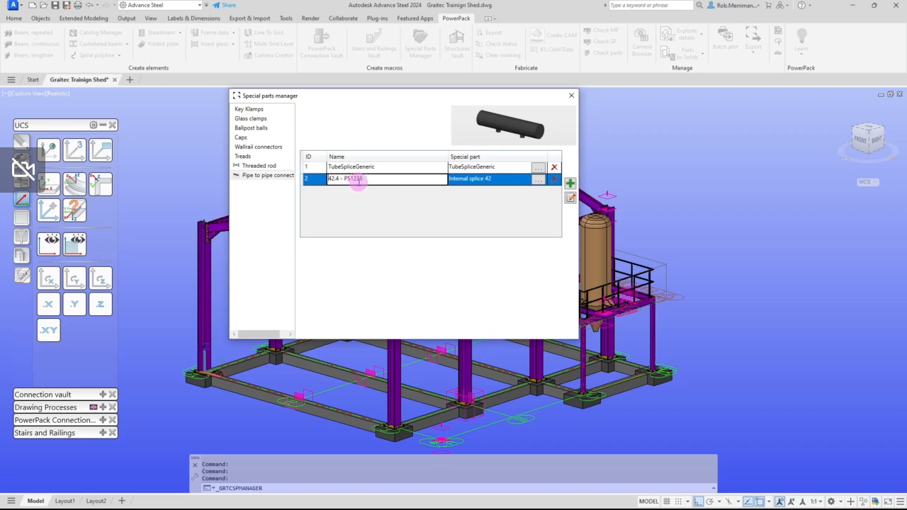
Save the special parts list and close the Special Parts Manager.
click(571, 201)
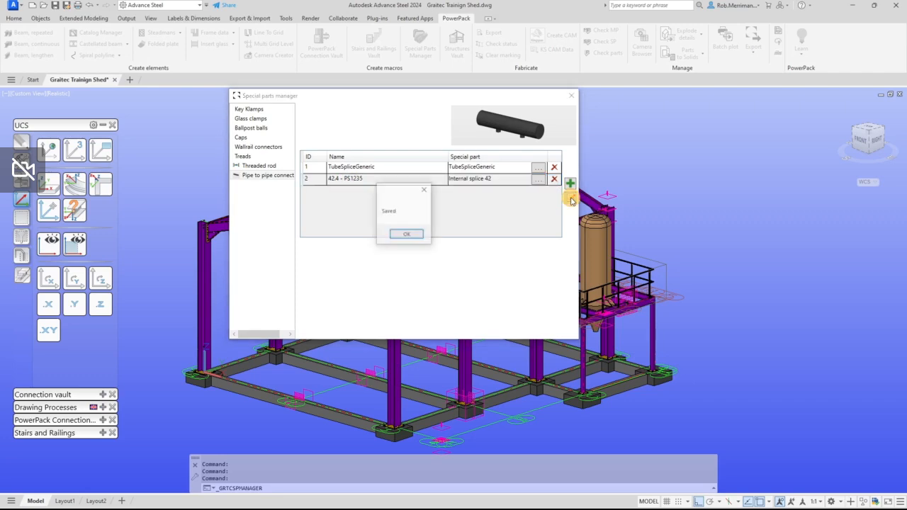
click(417, 234)
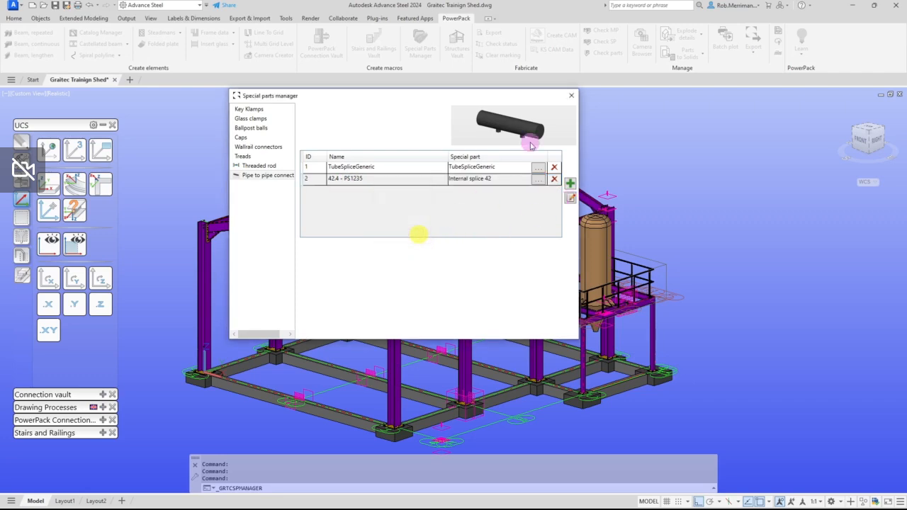
click(571, 96)
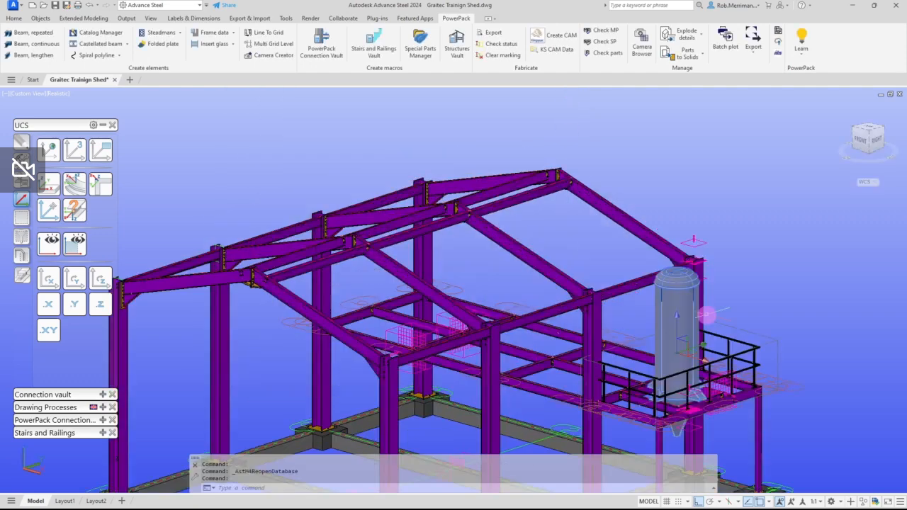
Set the start and end offsets of the posts to 400 mm for all segments of the platform's standard railing around the silo.
scroll(581, 339, up, 5)
key(Escape)
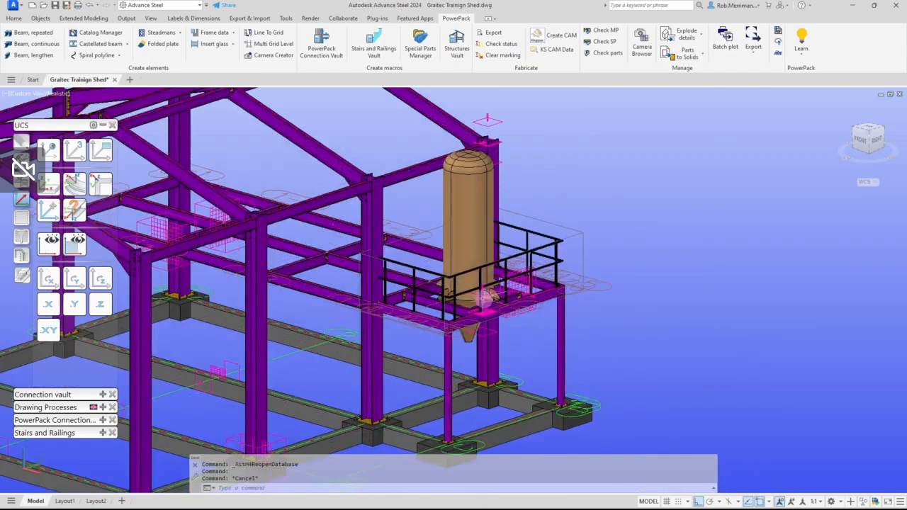
scroll(486, 299, up, 5)
scroll(328, 305, down, 3)
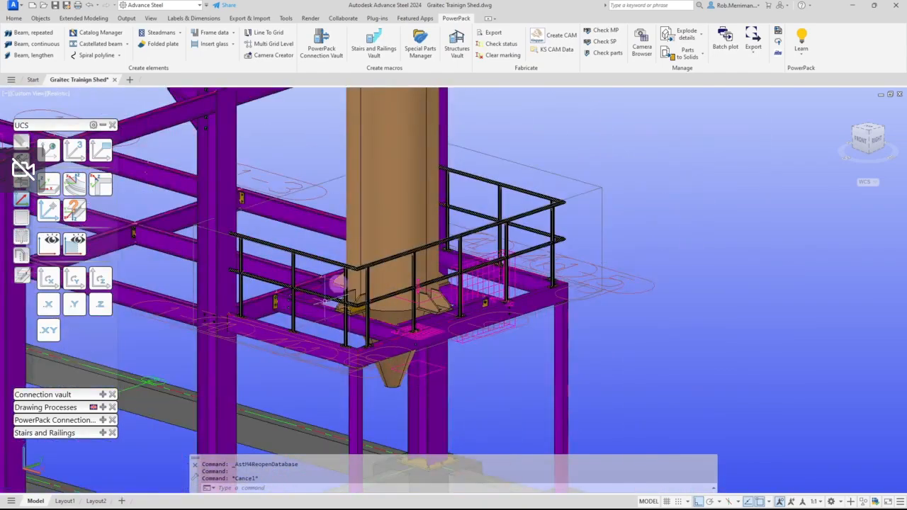
double_click(479, 151)
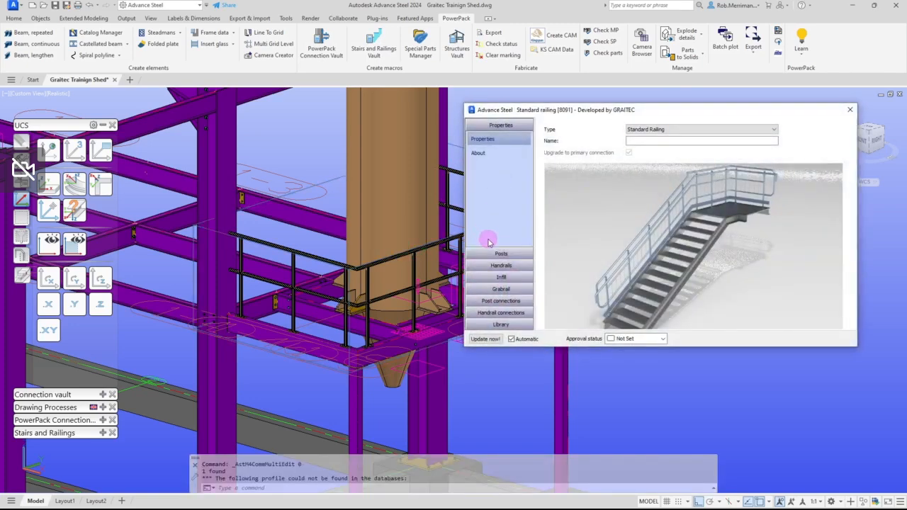
click(498, 254)
click(517, 167)
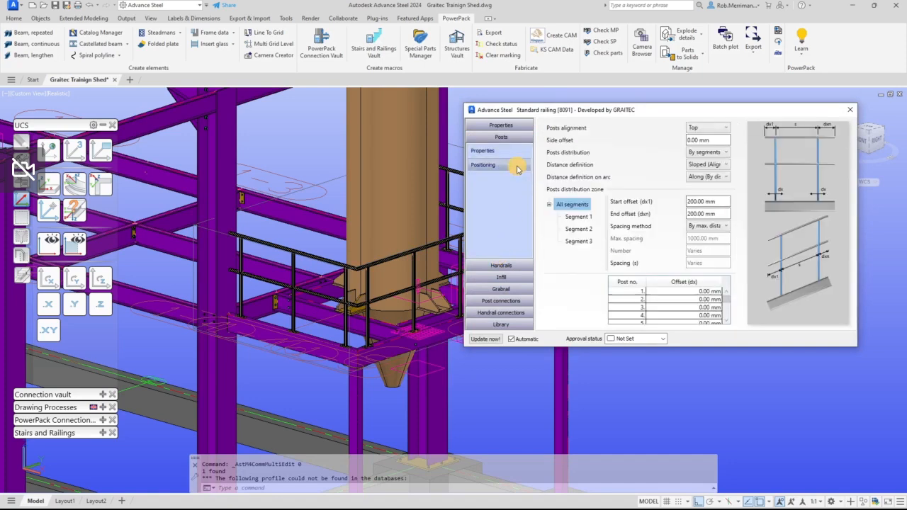
click(714, 202)
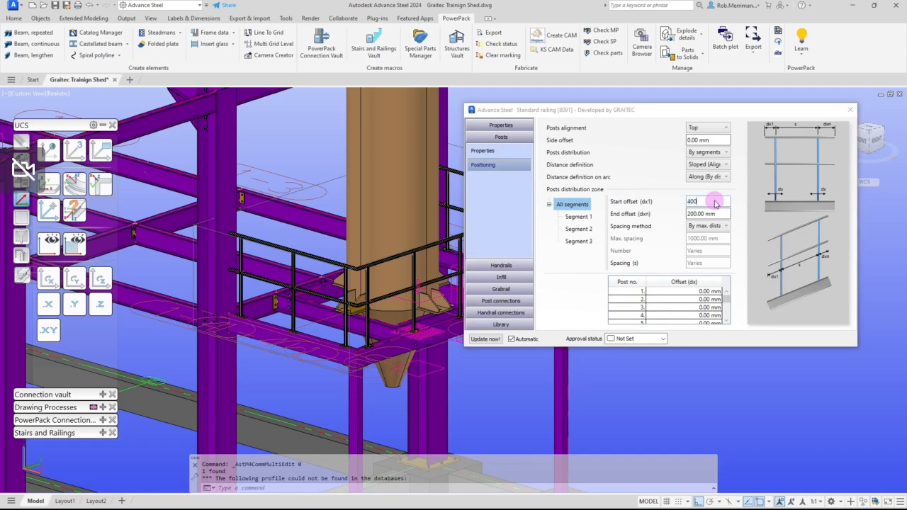
text(400)
key(Tab)
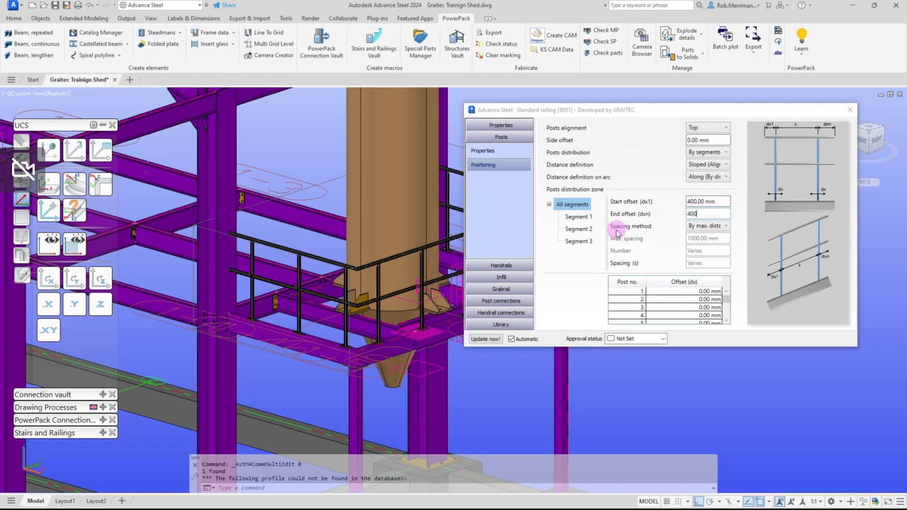
Set the split definition of the railing's top handrail to By posts.
click(519, 266)
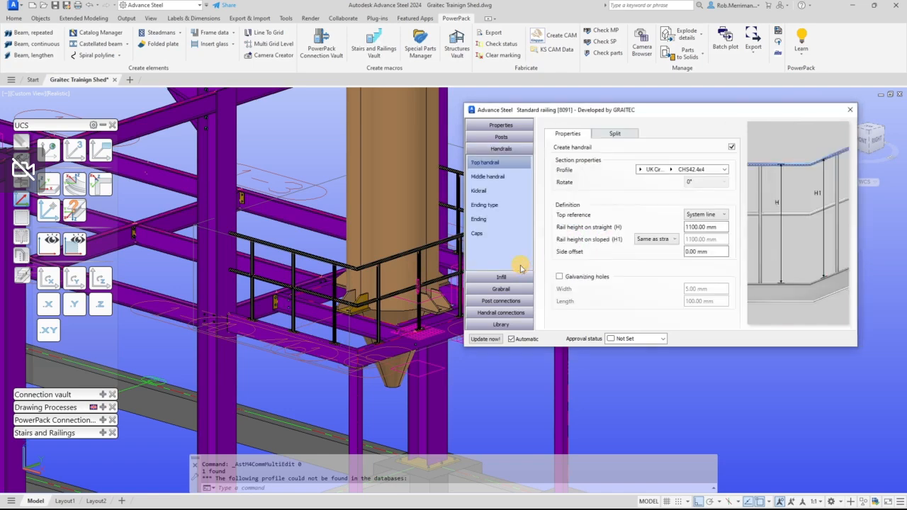
click(627, 136)
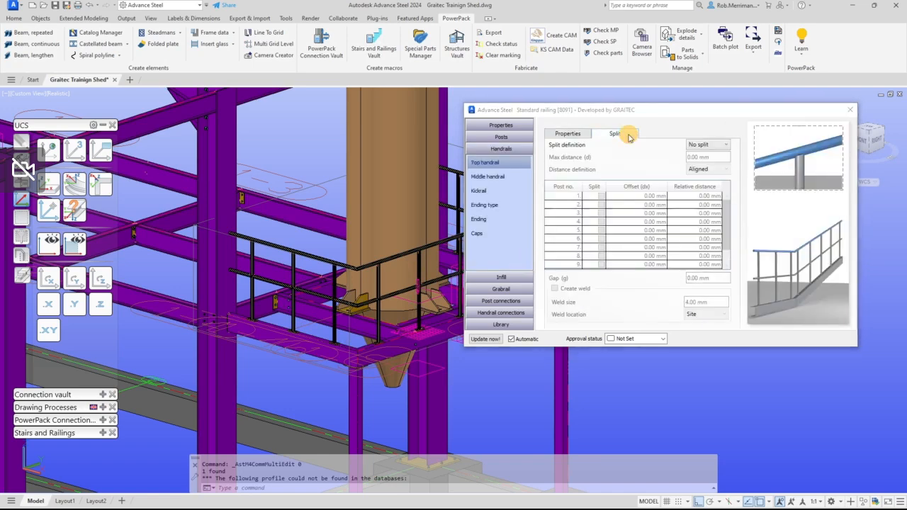
click(708, 144)
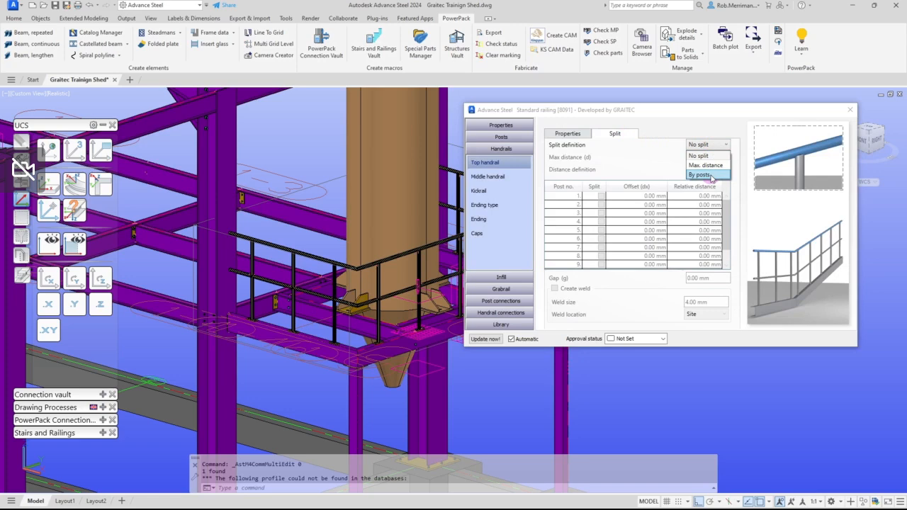
click(710, 175)
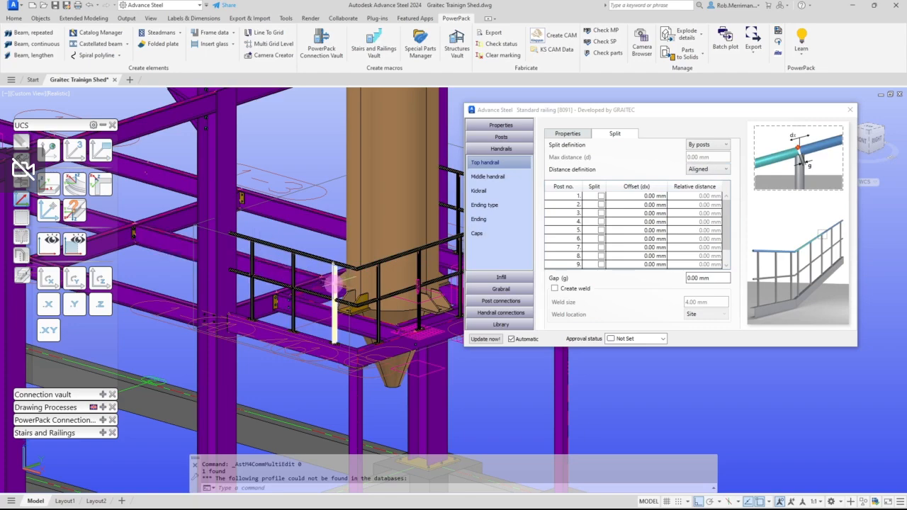
Split the top handrail at post 4 with an offset of -200 mm.
scroll(367, 272, up, 5)
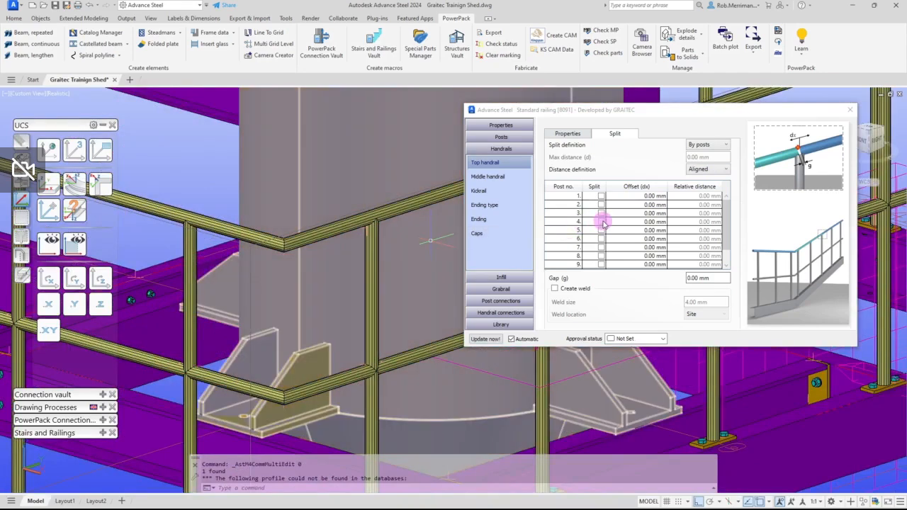
click(601, 221)
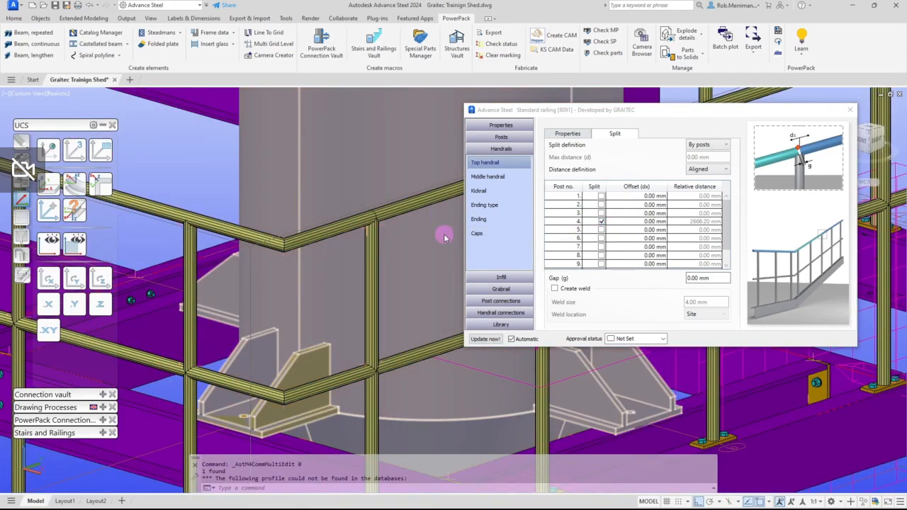
scroll(375, 216, up, 5)
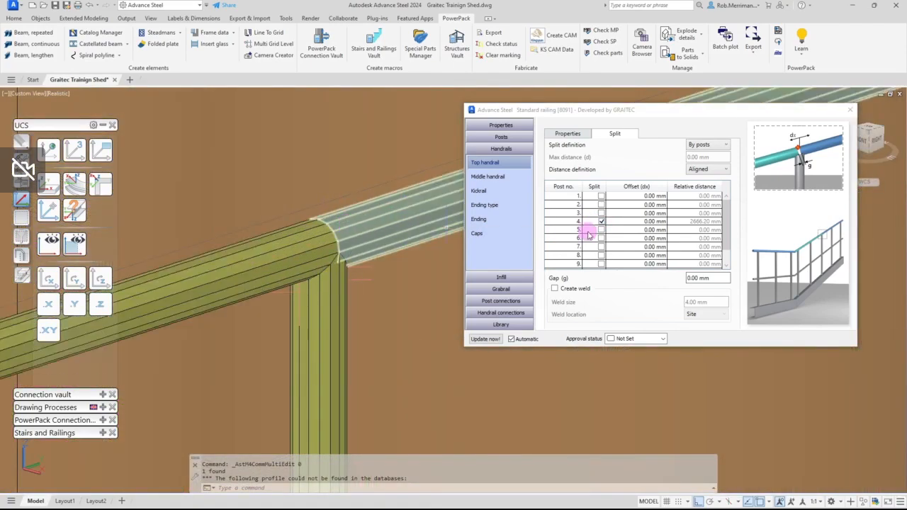
click(647, 222)
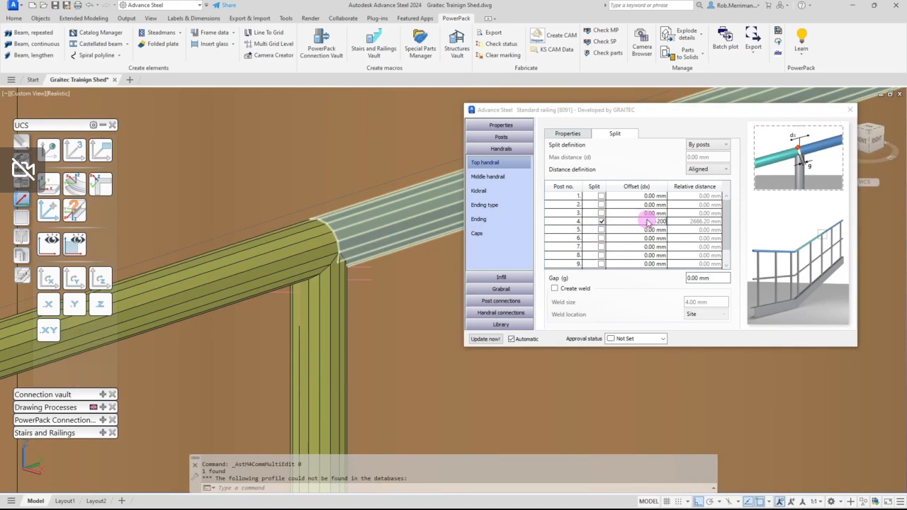
key(Return)
scroll(326, 254, down, 5)
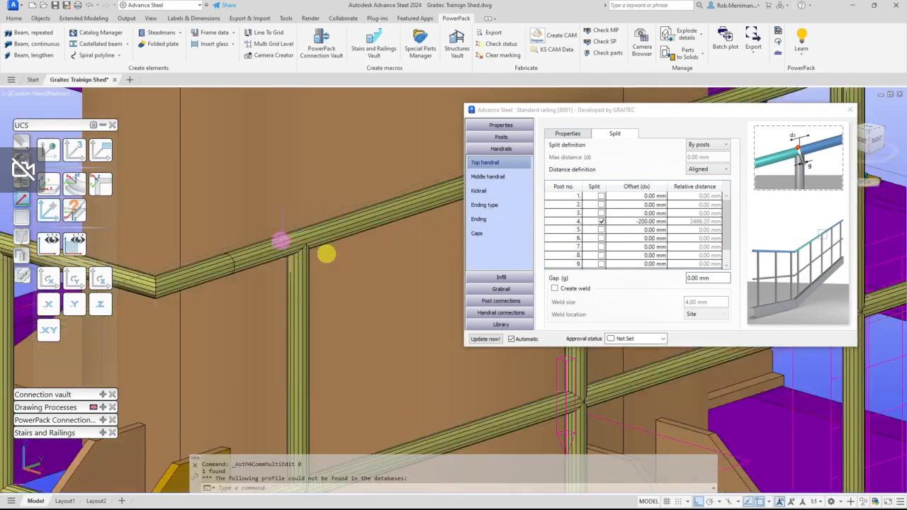
Split the top handrail at post 8 with an offset of 200 mm.
scroll(205, 264, down, 5)
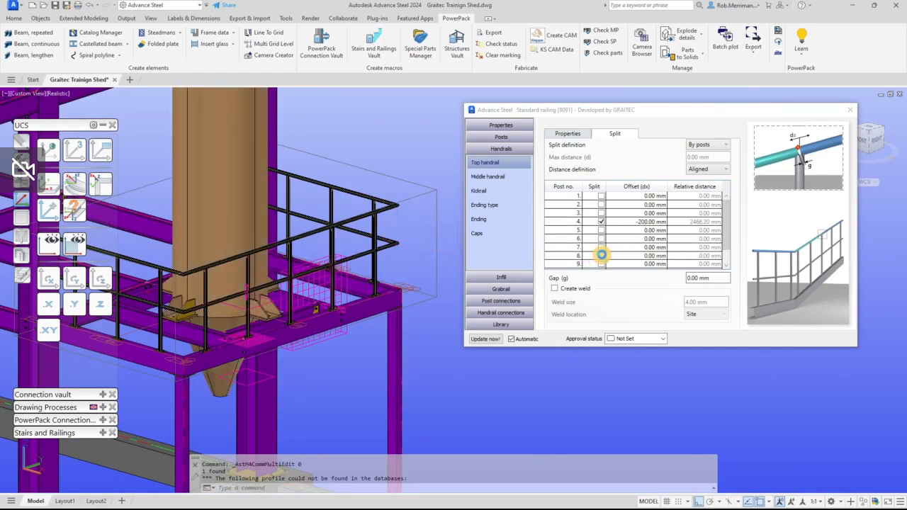
click(648, 255)
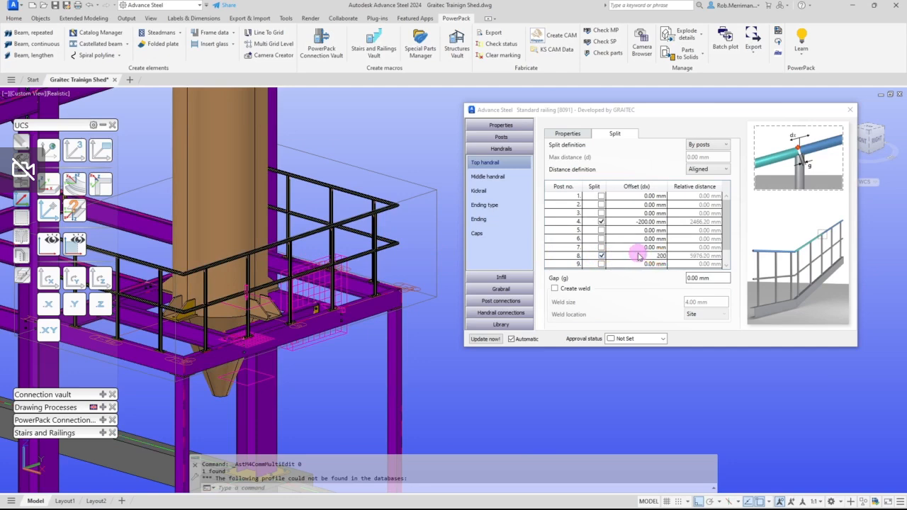
Split the middle handrail by posts at posts 4 and 8, with a 200 mm offset at post 8, and close the railing settings.
click(487, 177)
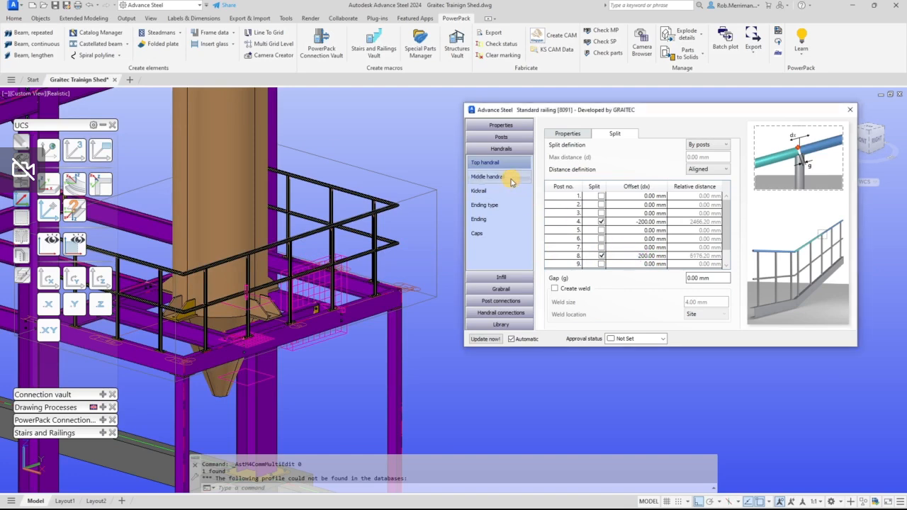
click(656, 134)
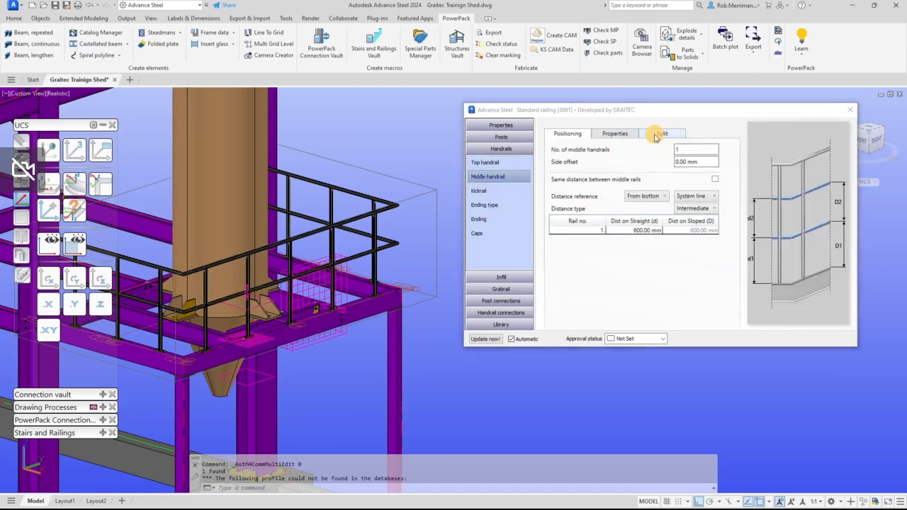
click(700, 144)
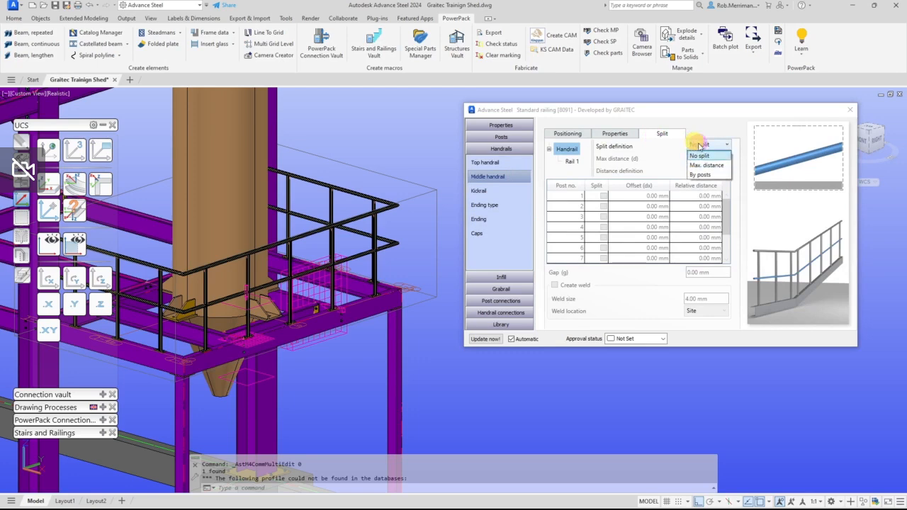
click(706, 178)
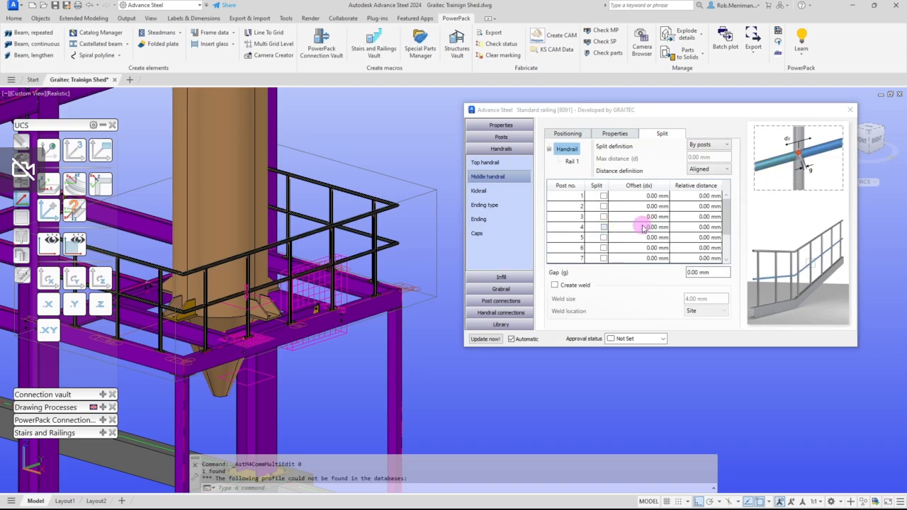
click(650, 226)
scroll(602, 237, down, 2)
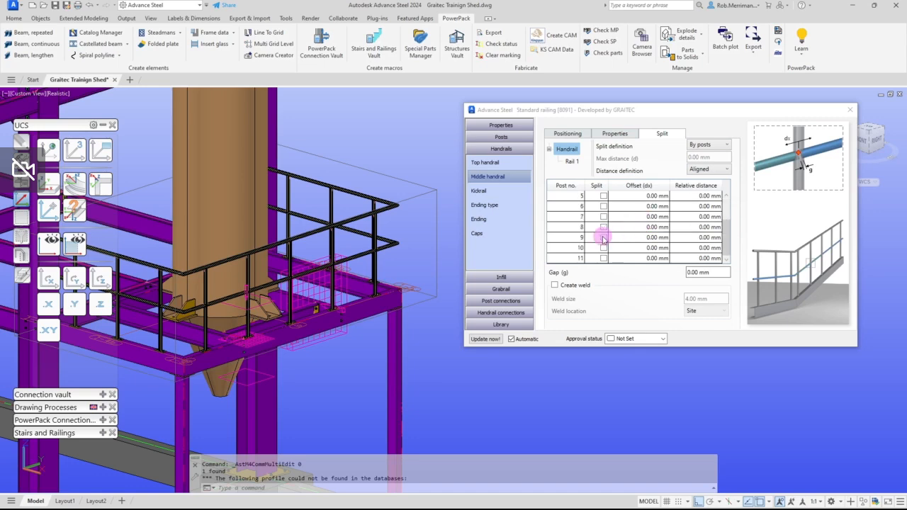
click(650, 228)
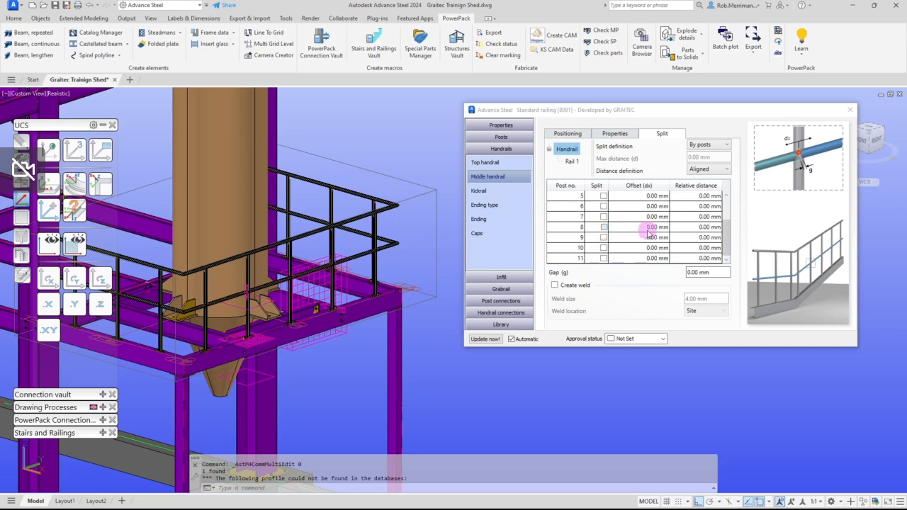
click(651, 227)
key(Return)
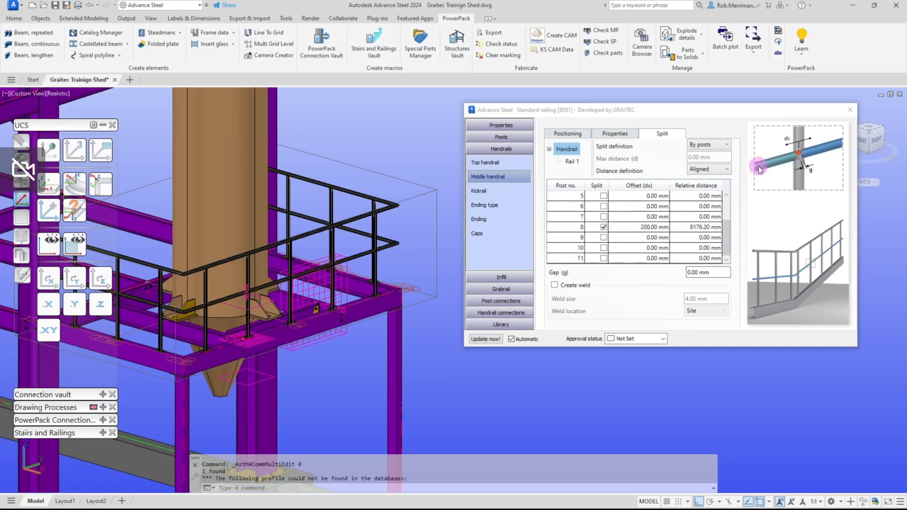
click(849, 110)
Check the split railing by marking the connected parts of each end section in turn, and clear the marking.
scroll(188, 234, up, 5)
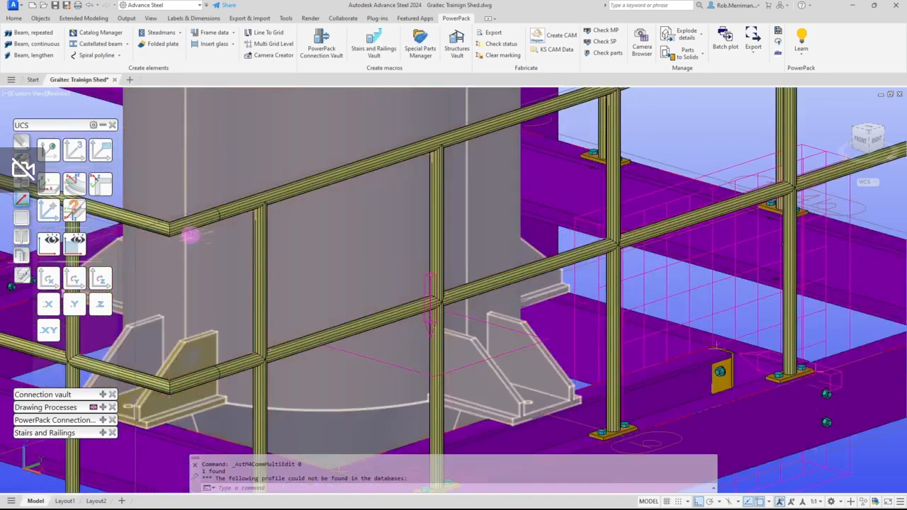
click(22, 218)
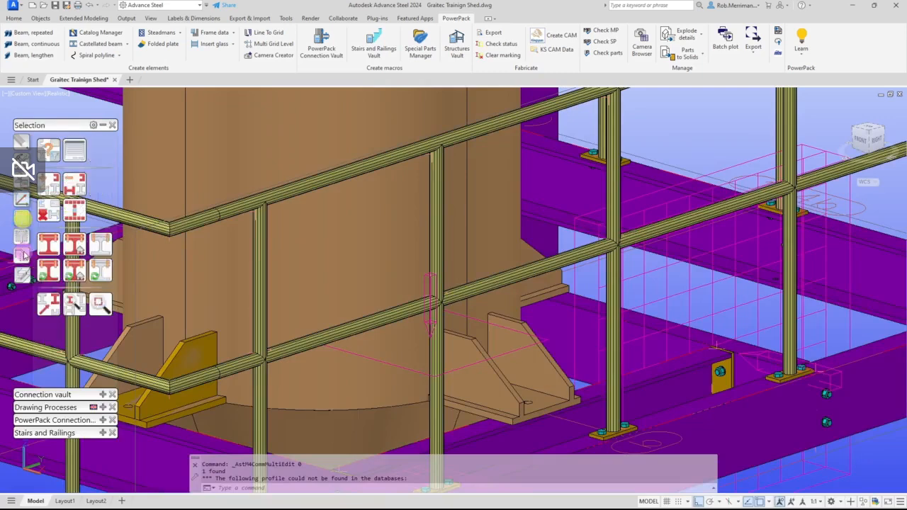
click(66, 267)
scroll(383, 242, down, 2)
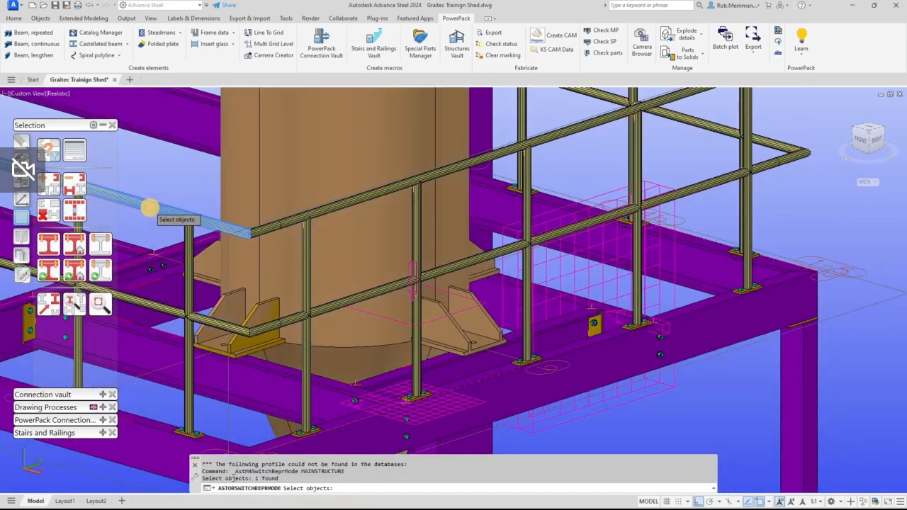
click(149, 204)
scroll(329, 274, down, 2)
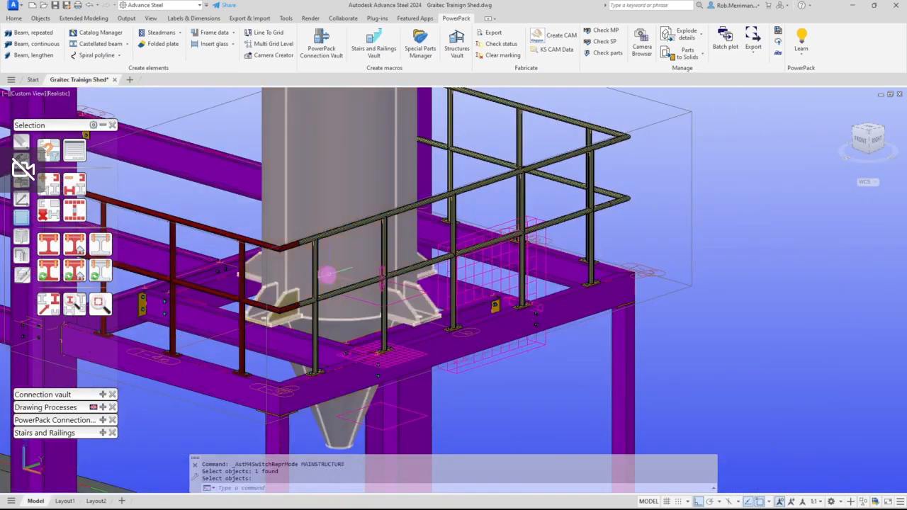
click(73, 269)
click(560, 121)
key(Return)
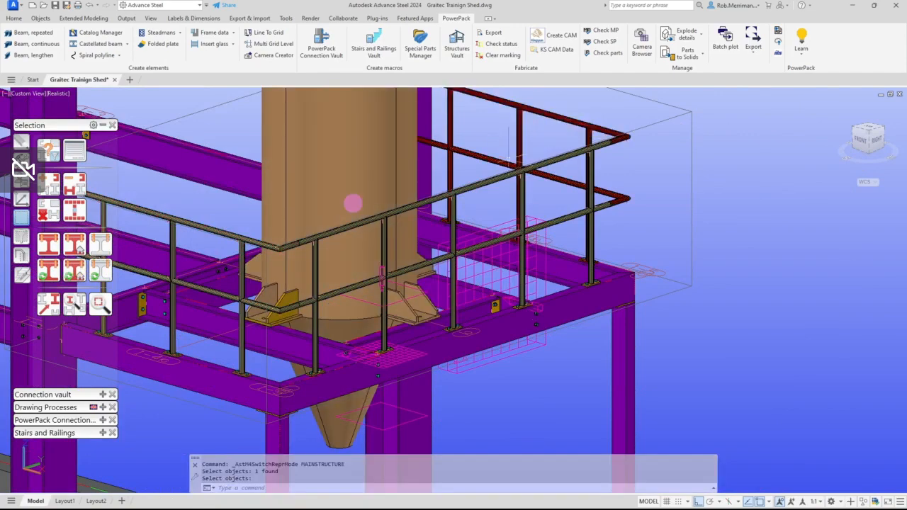
scroll(234, 266, up, 2)
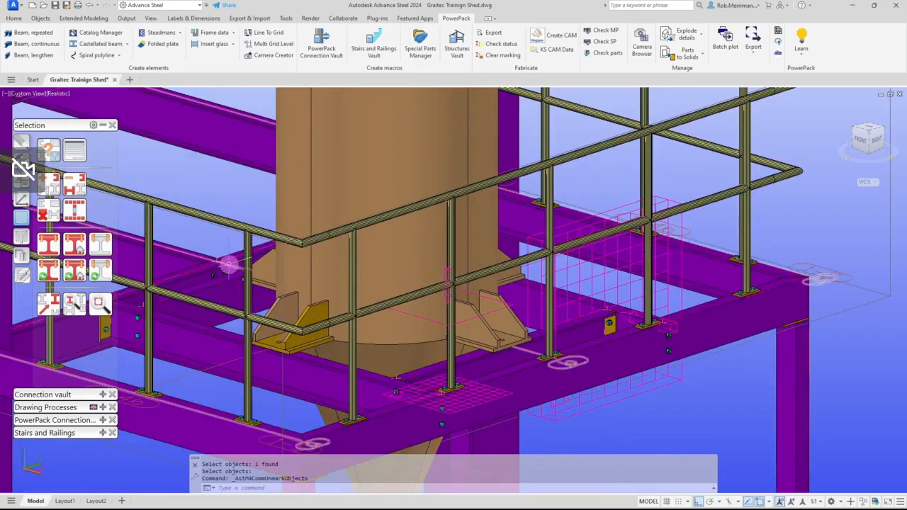
scroll(233, 266, up, 2)
Create a tube to tube connection between the short corner piece and the long run of the top handrail.
click(102, 125)
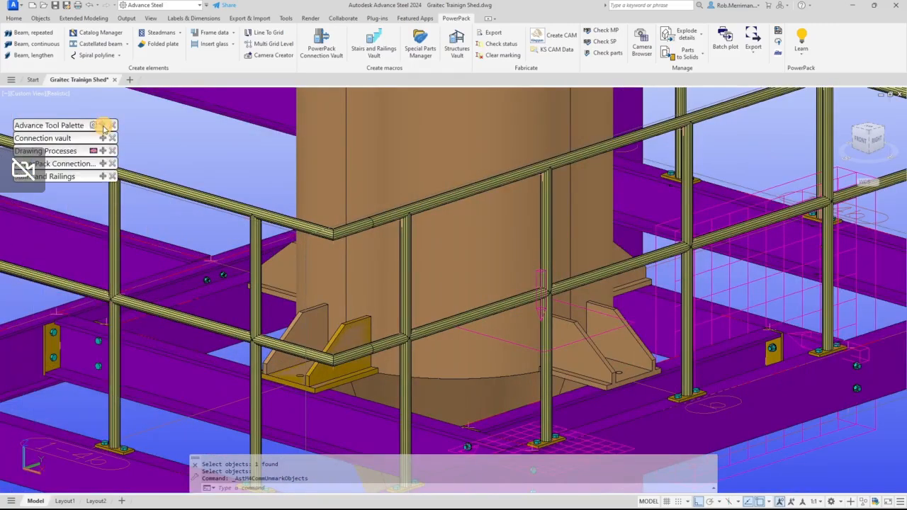
click(102, 164)
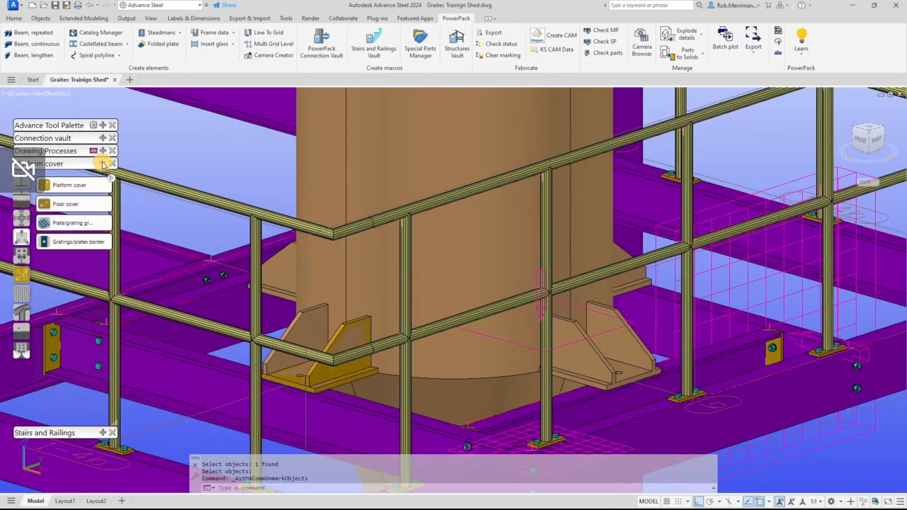
click(23, 312)
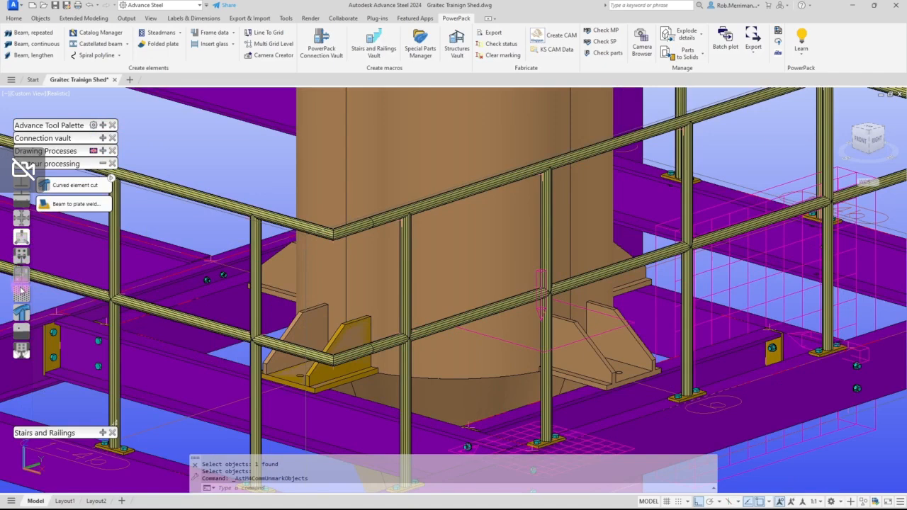
click(23, 186)
click(23, 201)
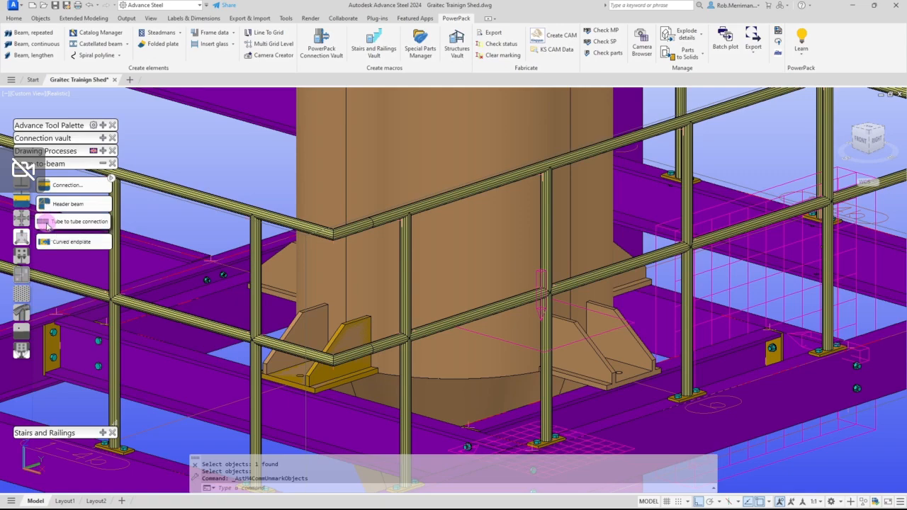
click(47, 222)
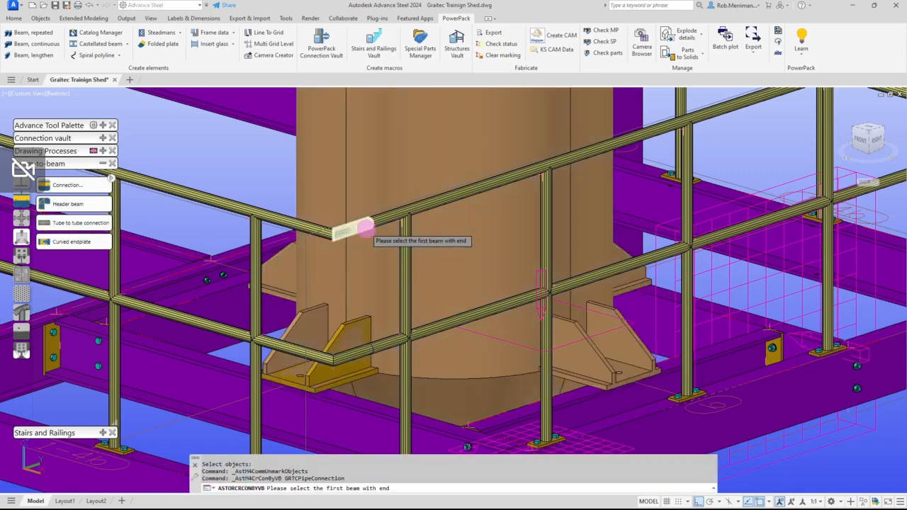
click(366, 234)
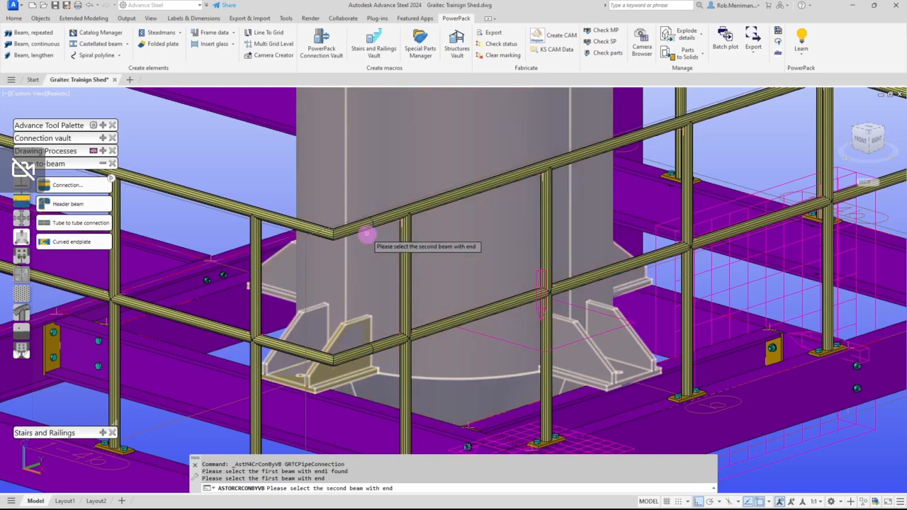
click(376, 212)
click(377, 217)
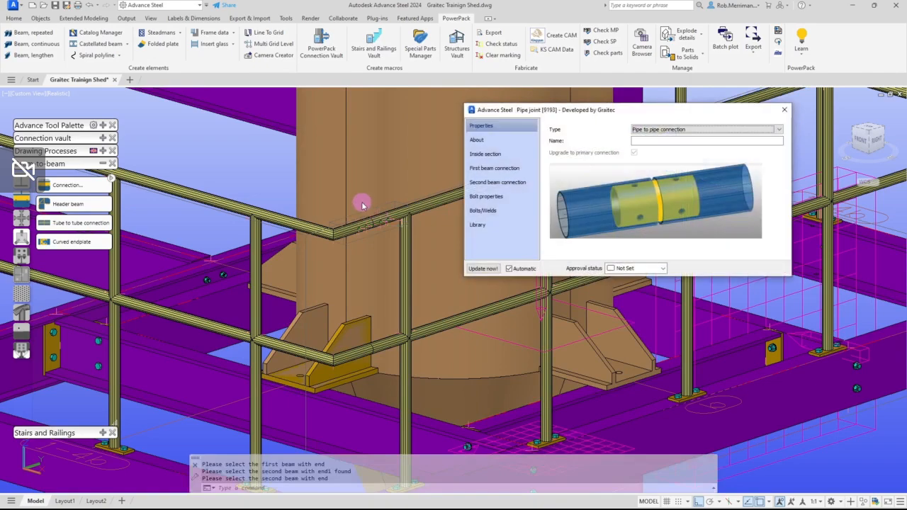
Set the pipe joint's inside section to the special part 42.4 - PS1235 with a gap of 20 mm.
scroll(379, 213, up, 5)
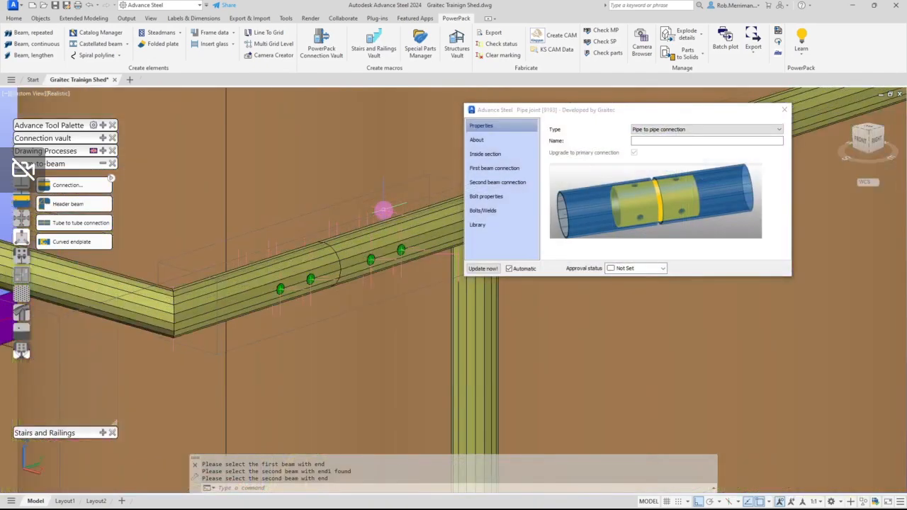
click(488, 141)
click(498, 154)
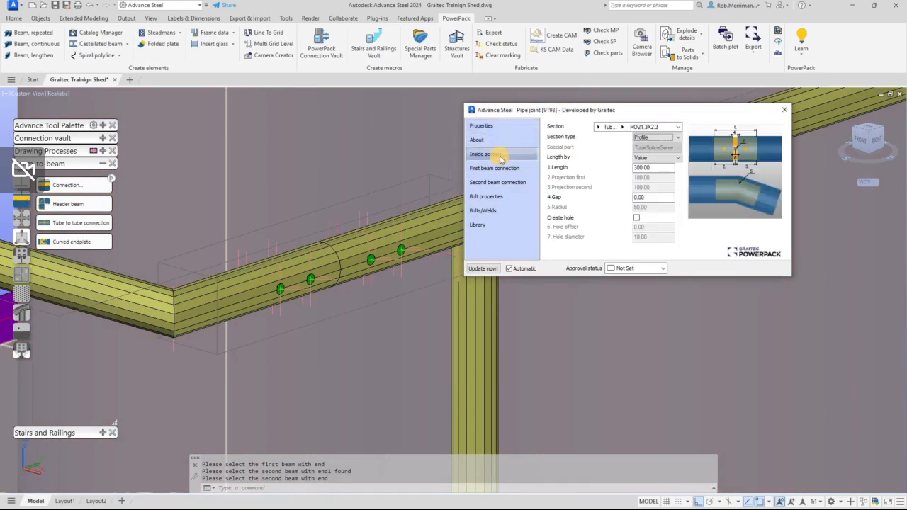
click(642, 138)
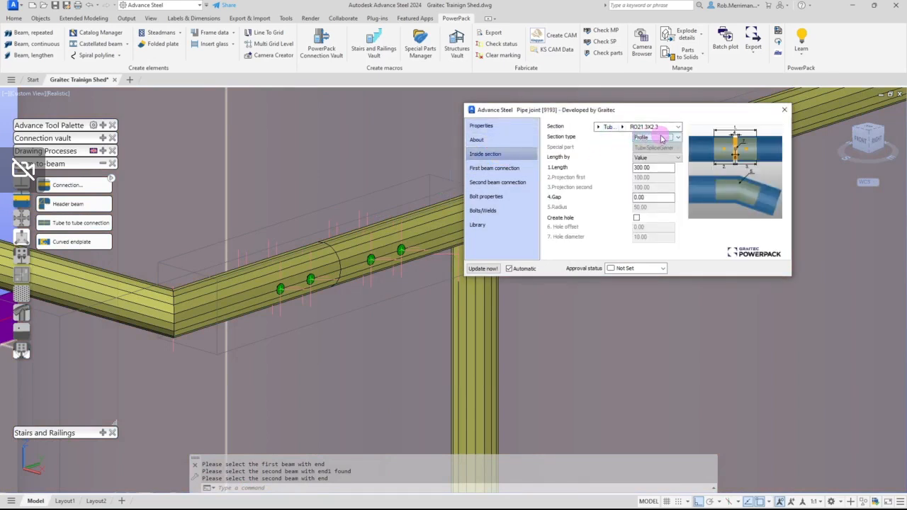
click(662, 138)
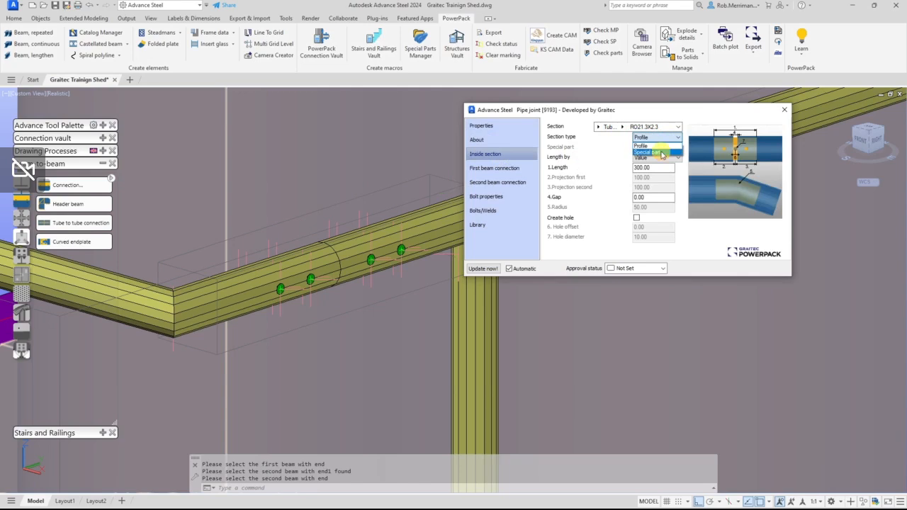
click(660, 152)
click(675, 148)
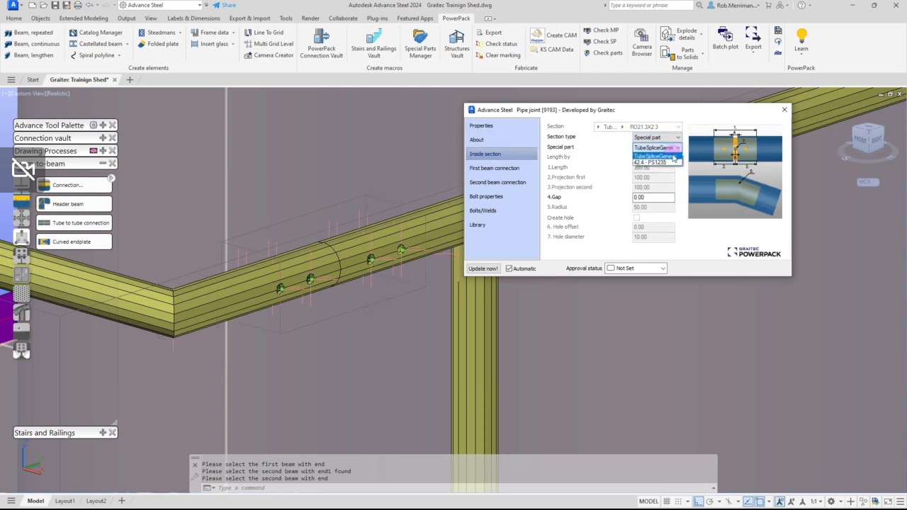
click(667, 161)
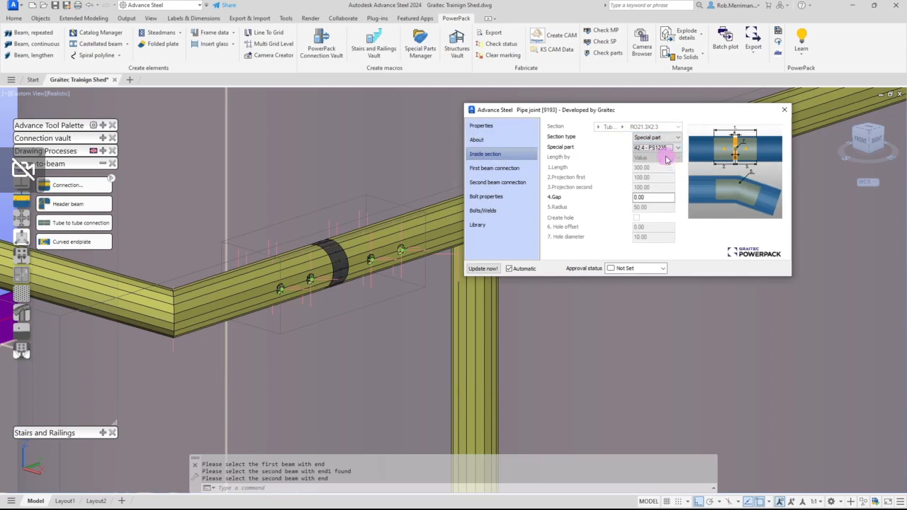
click(649, 147)
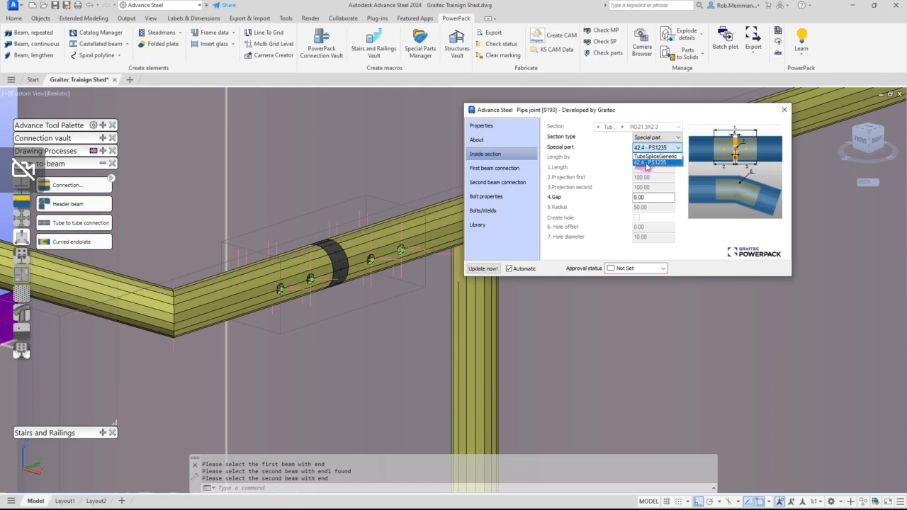
click(642, 162)
drag(653, 198, 594, 200)
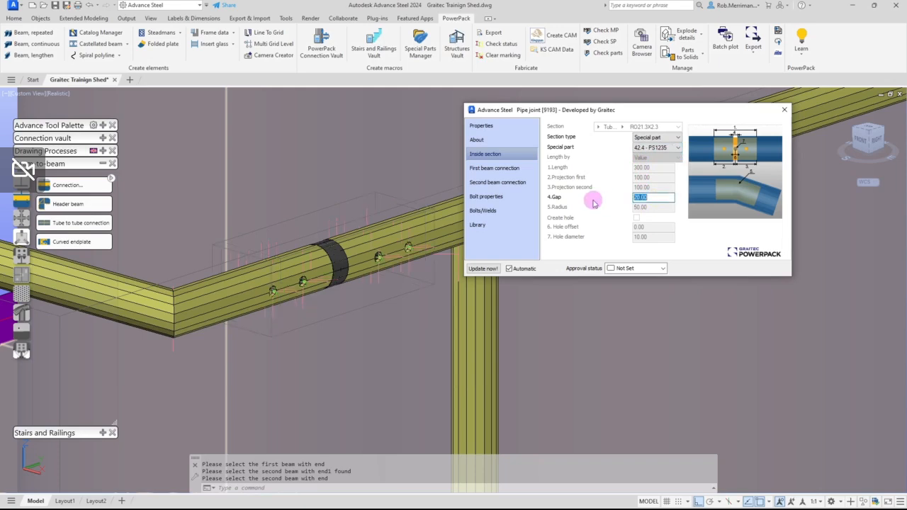
Set the pipe joint's first beam connection to 0 holes/bolts and the connection type All welded.
click(522, 168)
click(635, 146)
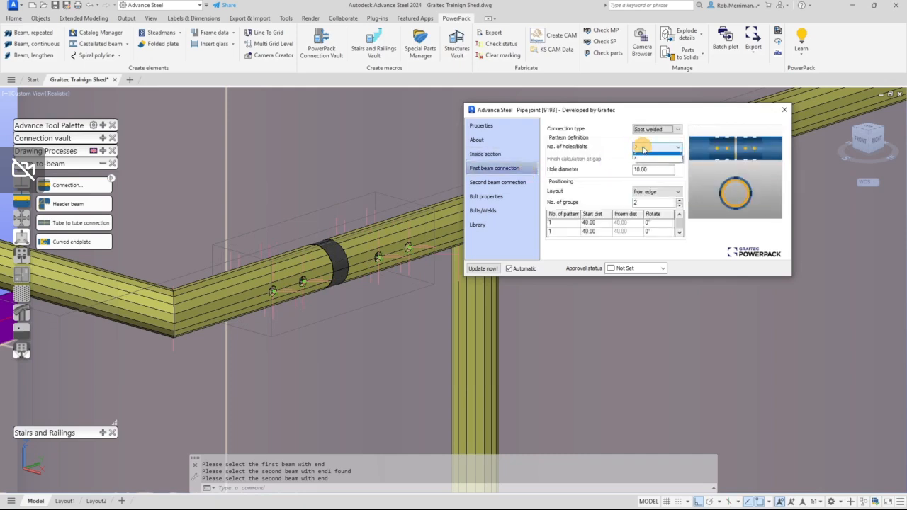
click(644, 155)
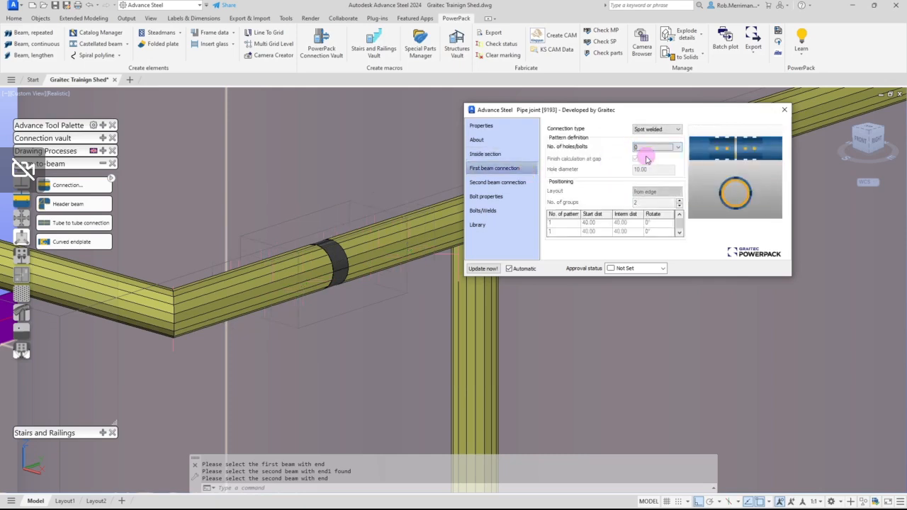
click(636, 146)
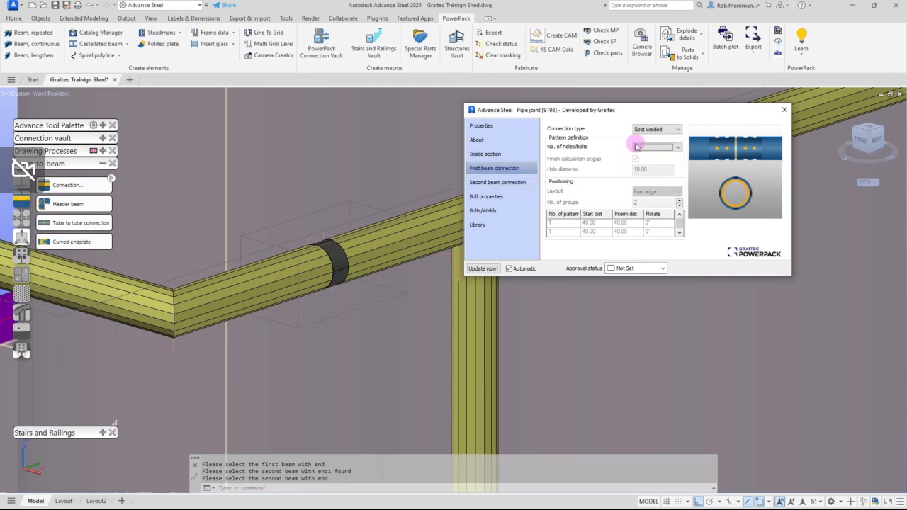
click(657, 130)
click(657, 130)
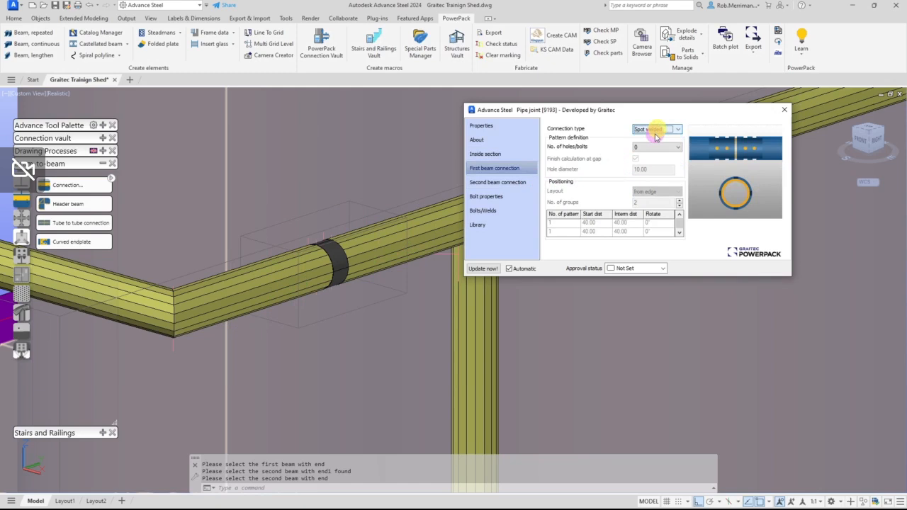
click(656, 134)
click(650, 150)
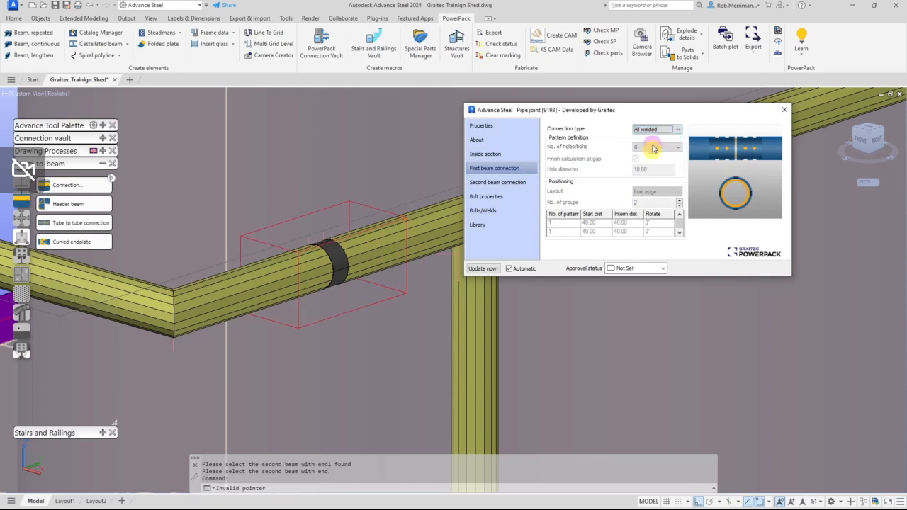
Set both beam connections of the pipe joint to Spot welded, with Same as first beam switched off.
click(515, 182)
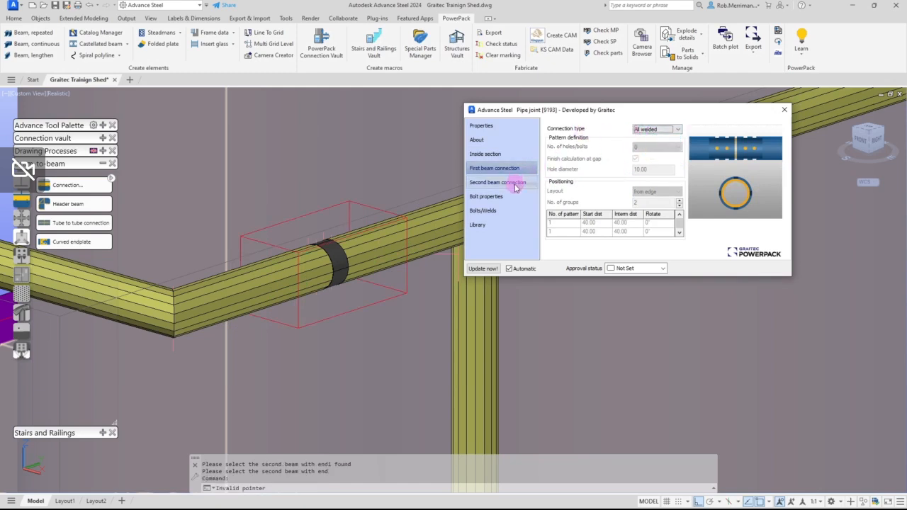
click(634, 126)
click(635, 125)
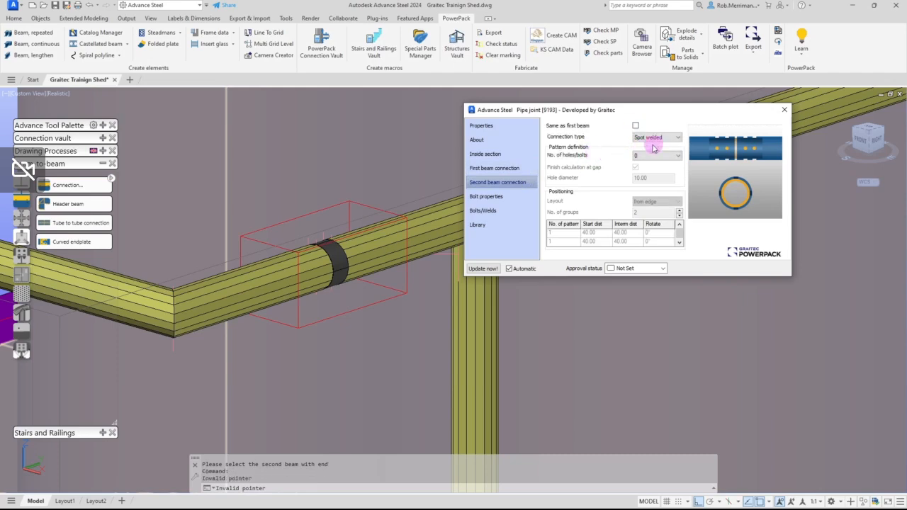
click(657, 137)
click(514, 177)
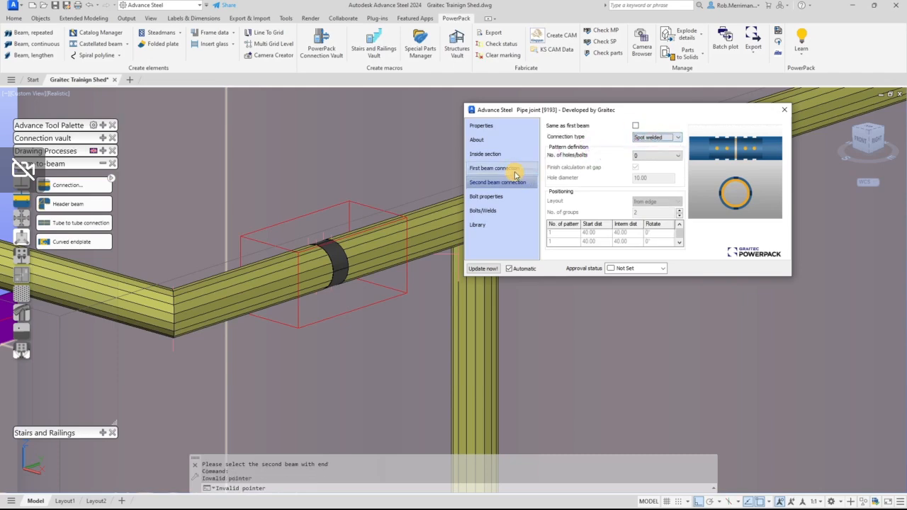
click(510, 169)
click(657, 129)
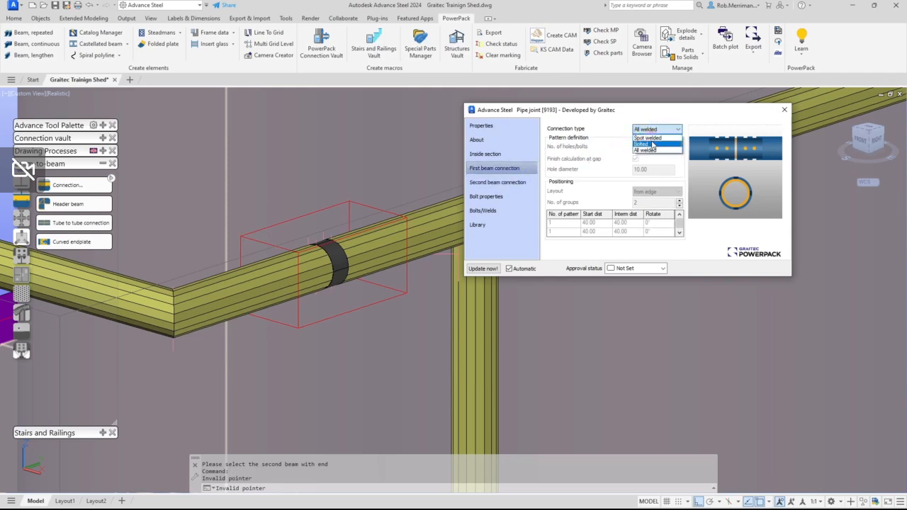
click(647, 138)
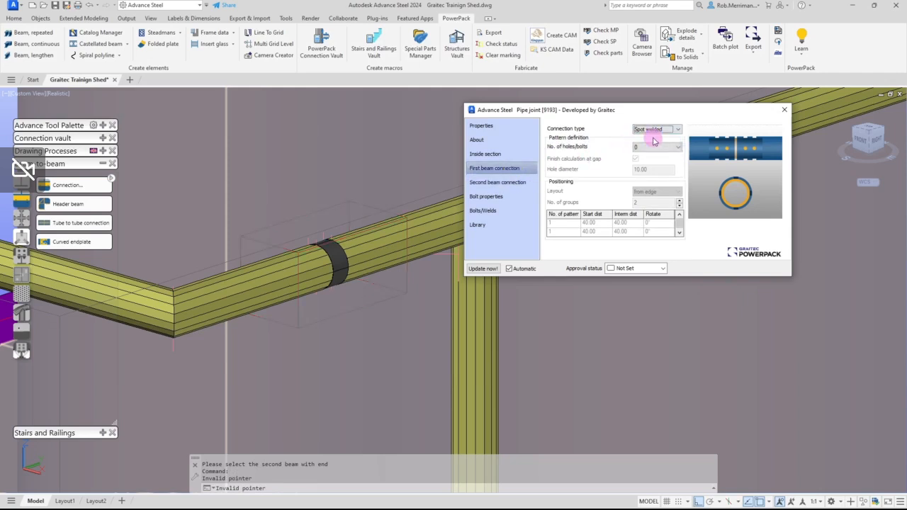
Turn off the welds of the pipe joint for both the first beam and the second beam.
click(511, 210)
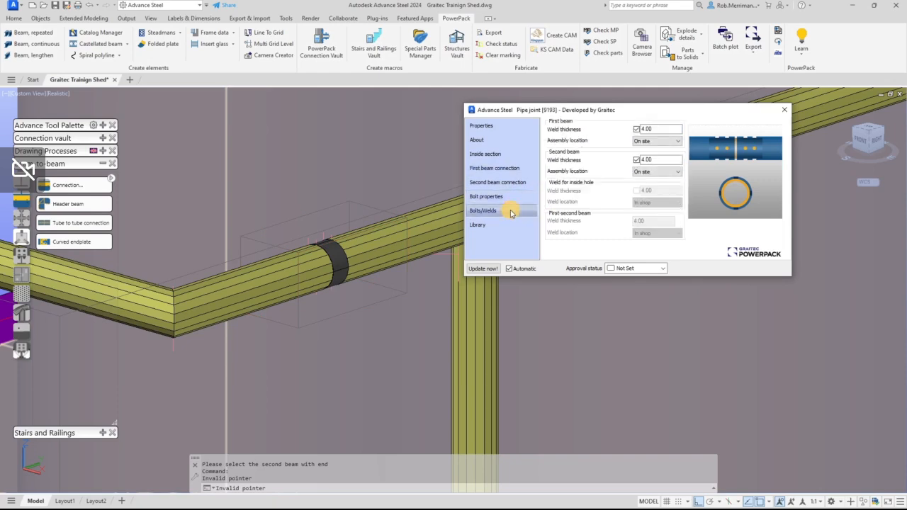
click(636, 129)
click(636, 160)
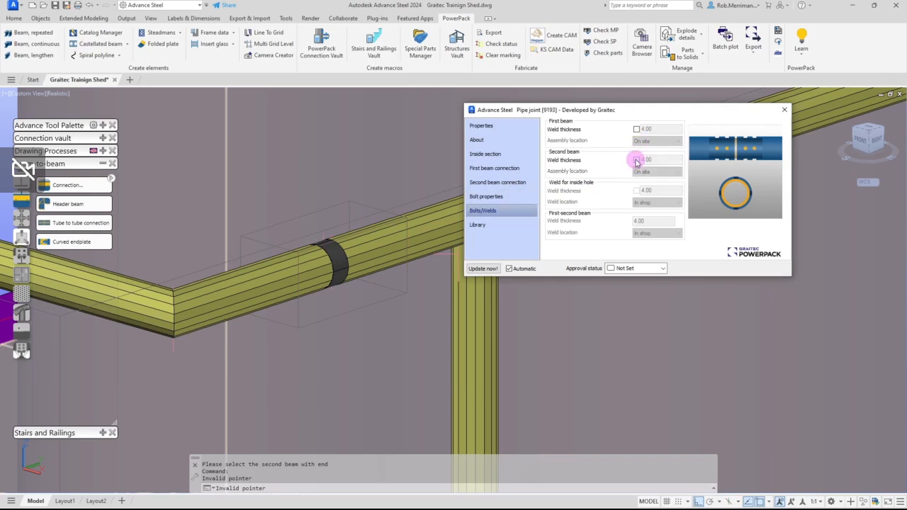
Save the pipe joint's settings as a library entry with the comment 42.4 - PS1235, and close the joint's properties.
click(508, 227)
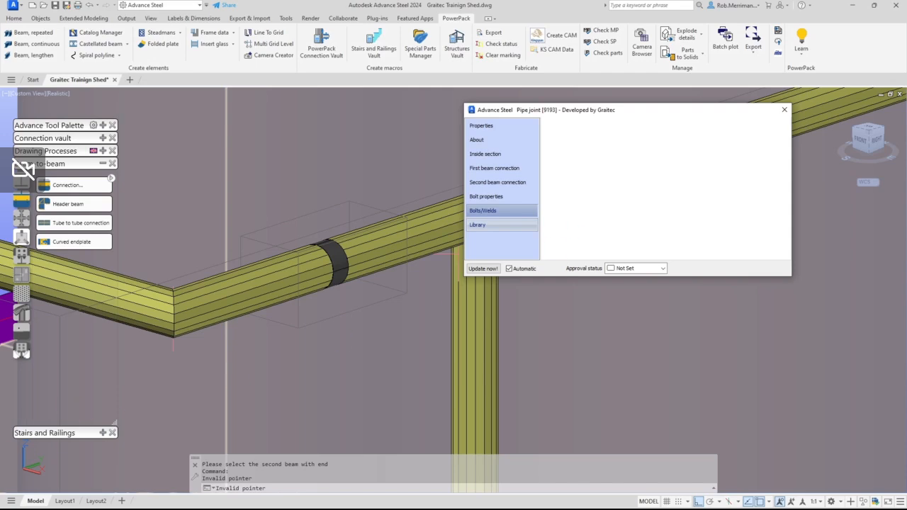
click(732, 132)
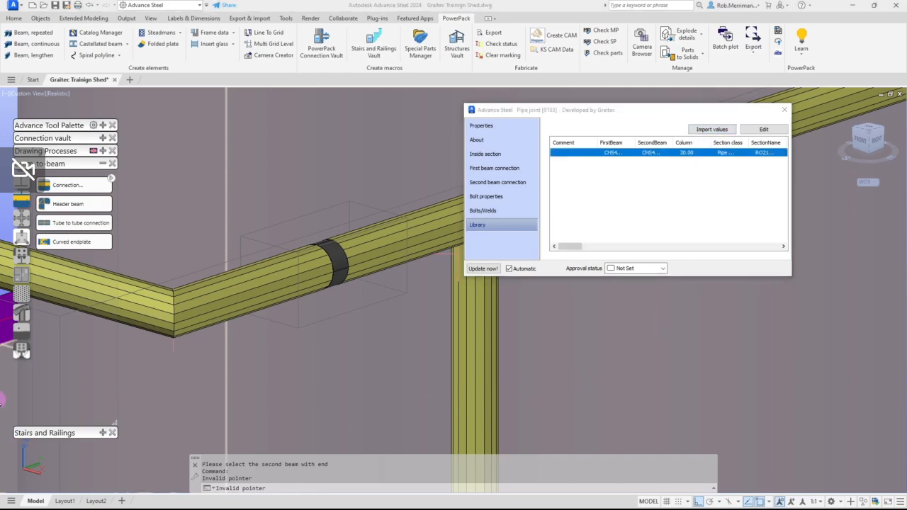
click(763, 129)
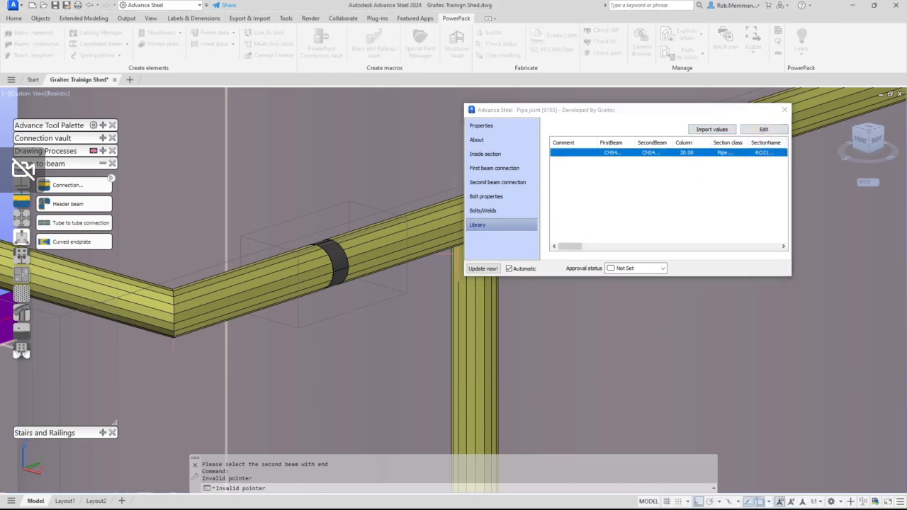
drag(203, 122, 404, 126)
click(243, 152)
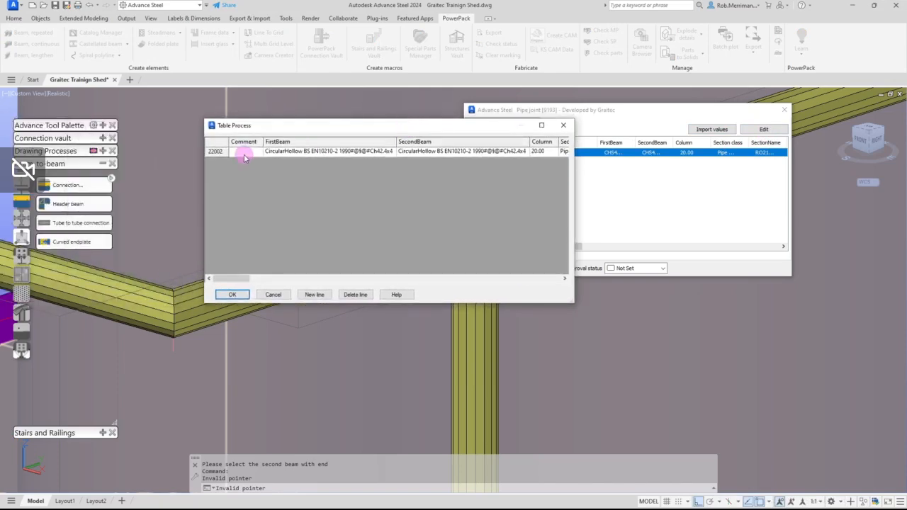
text(External splice 42.4 - PS1235)
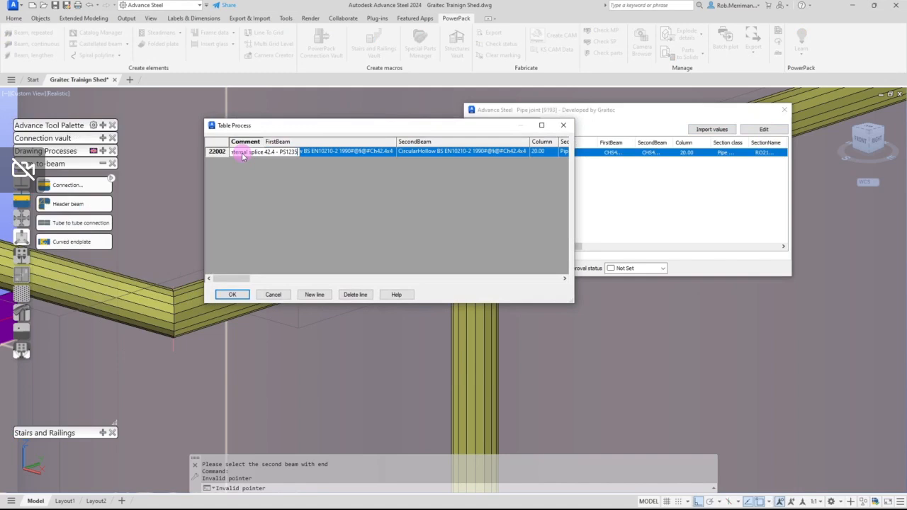
drag(265, 157, 202, 156)
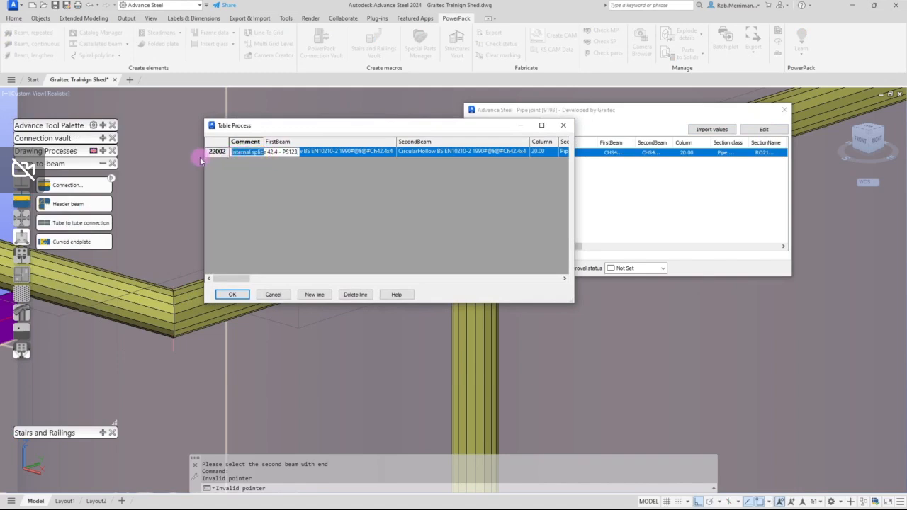
key(BackSpace)
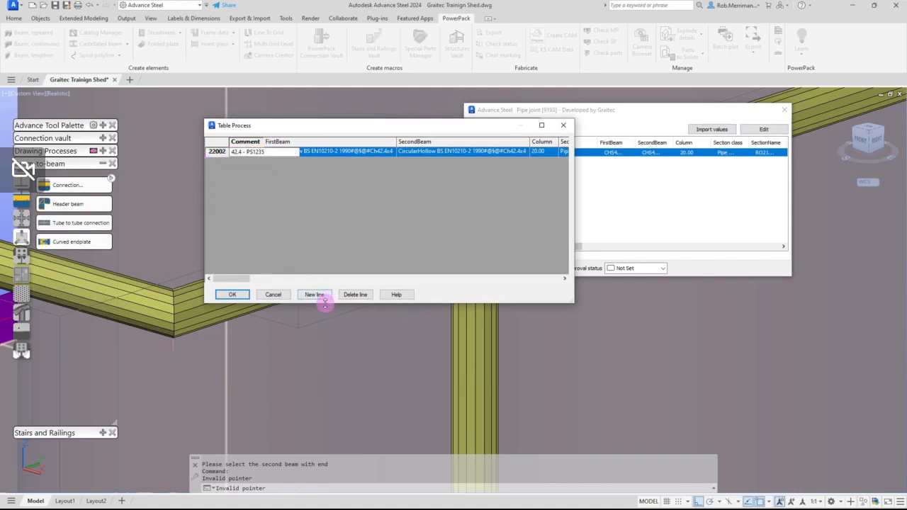
click(245, 294)
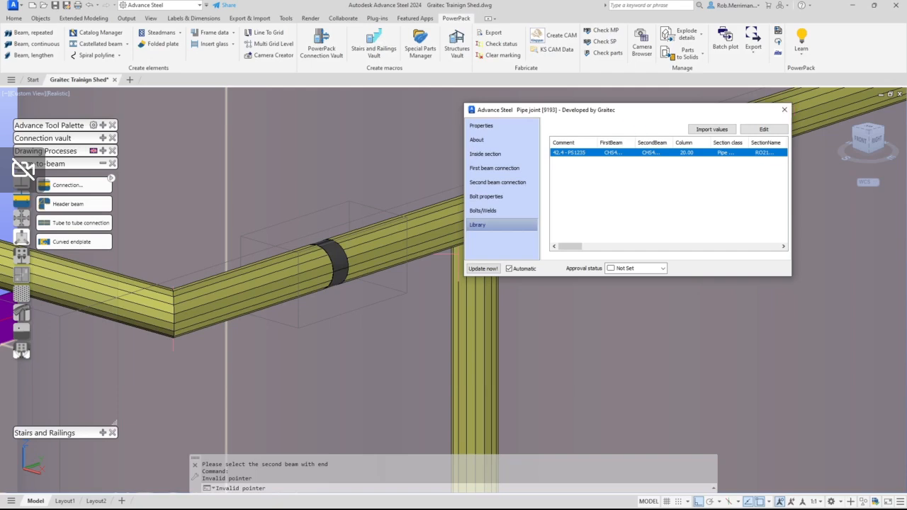
click(785, 110)
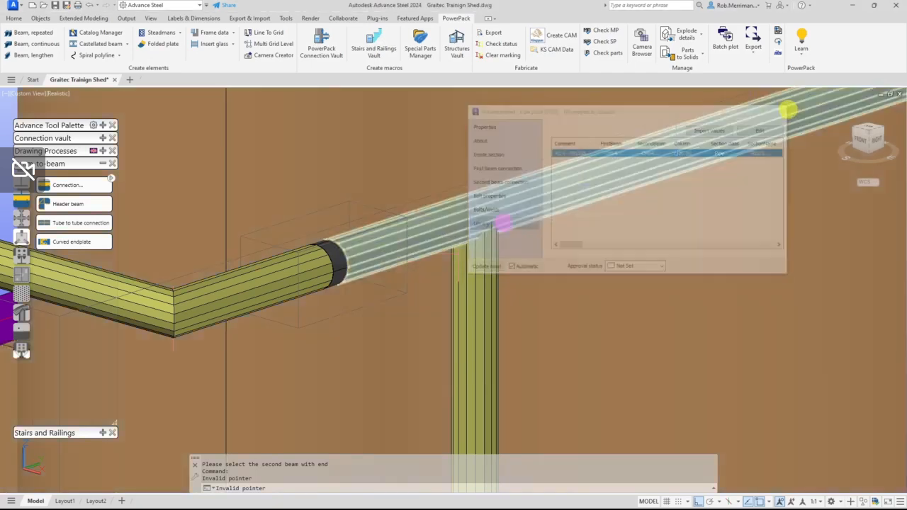
Create a tube to tube connection on the middle rail between the short corner piece and its adjoining length, and check its library entry.
scroll(374, 172, down, 5)
click(67, 241)
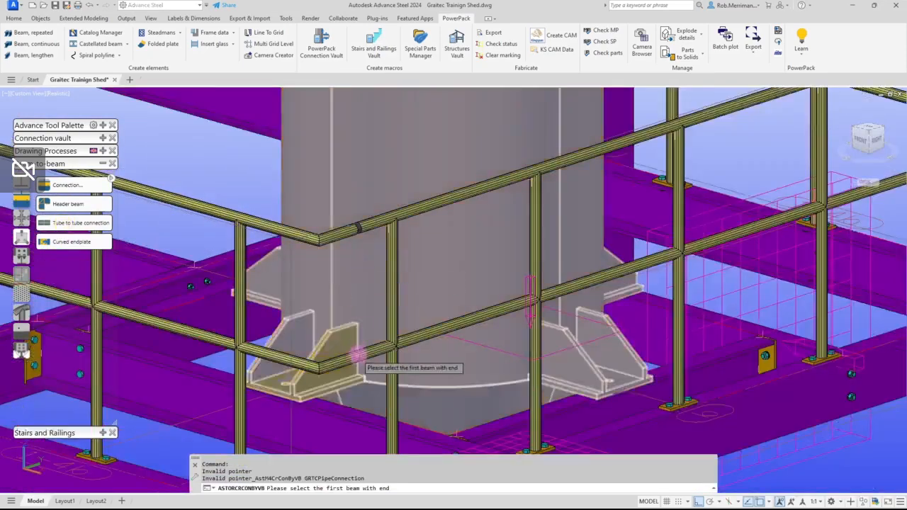
scroll(357, 355, up, 5)
click(354, 348)
right_click(394, 331)
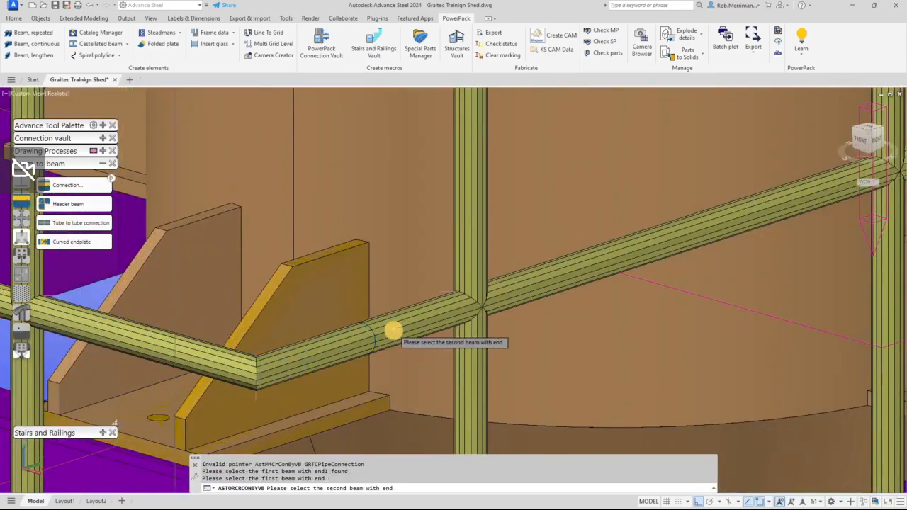
click(394, 331)
right_click(394, 331)
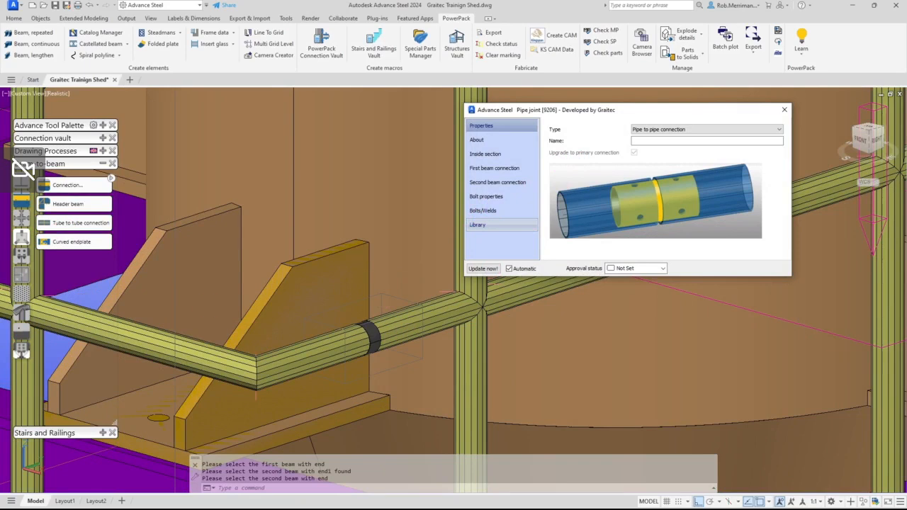
click(489, 224)
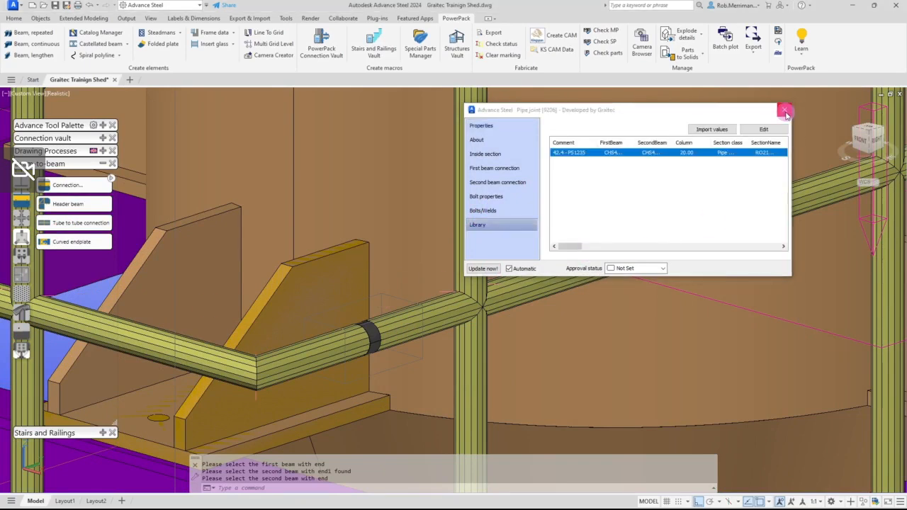
click(785, 111)
Copy the middle rail's pipe joint to the split in the top handrail at the platform's far corner.
click(102, 163)
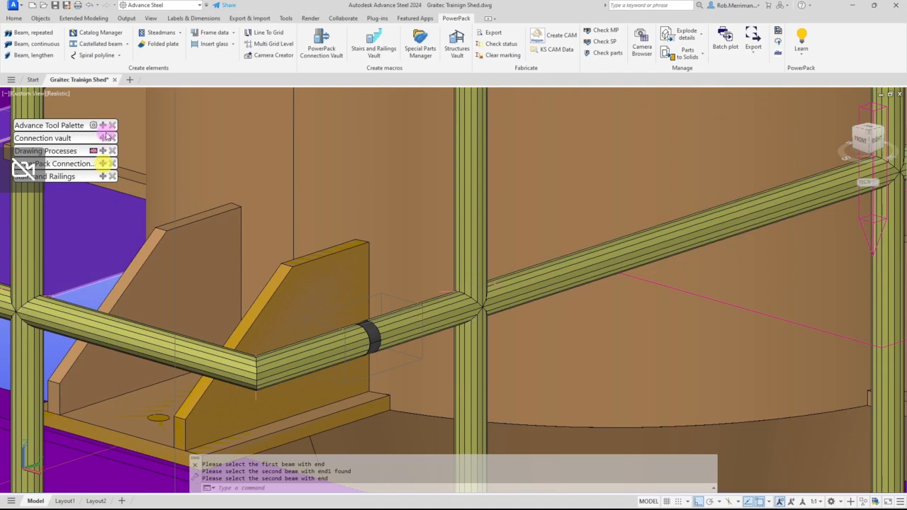
click(102, 125)
click(22, 142)
click(22, 160)
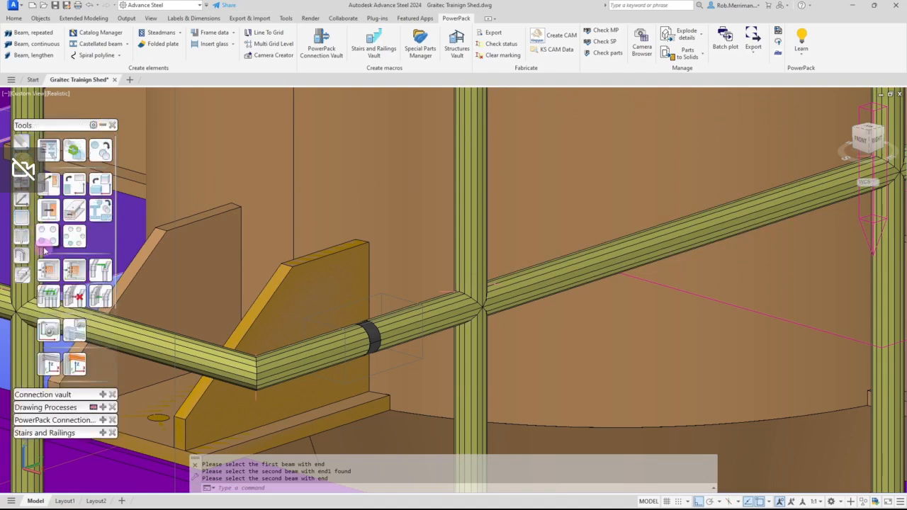
click(97, 278)
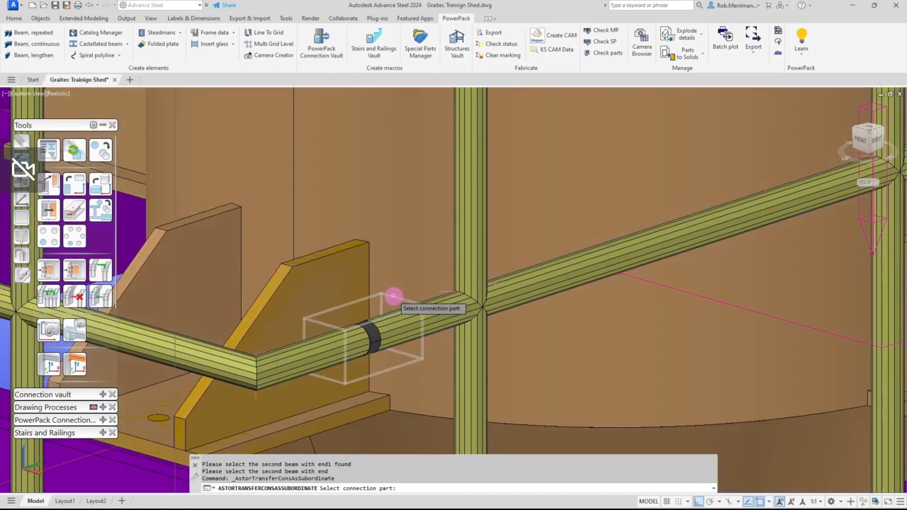
click(393, 296)
right_click(393, 297)
scroll(331, 356, down, 10)
scroll(525, 257, up, 8)
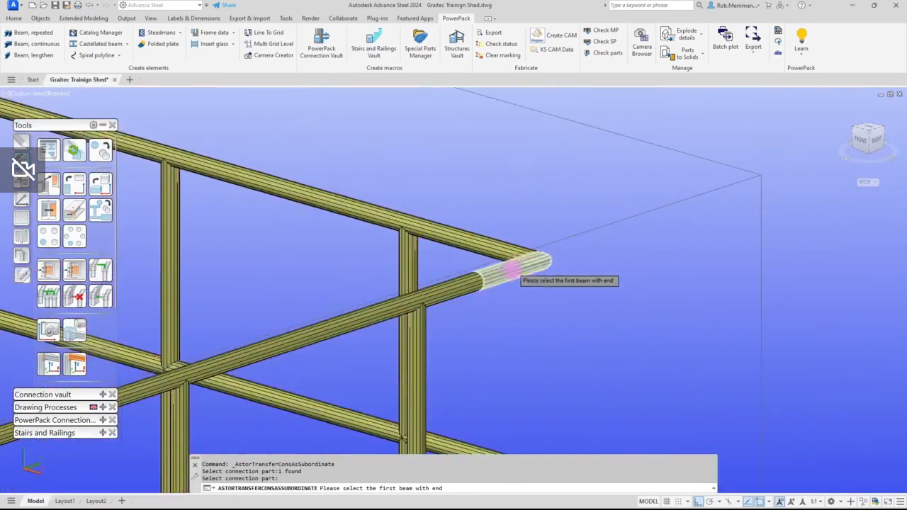
scroll(509, 268, up, 2)
click(495, 277)
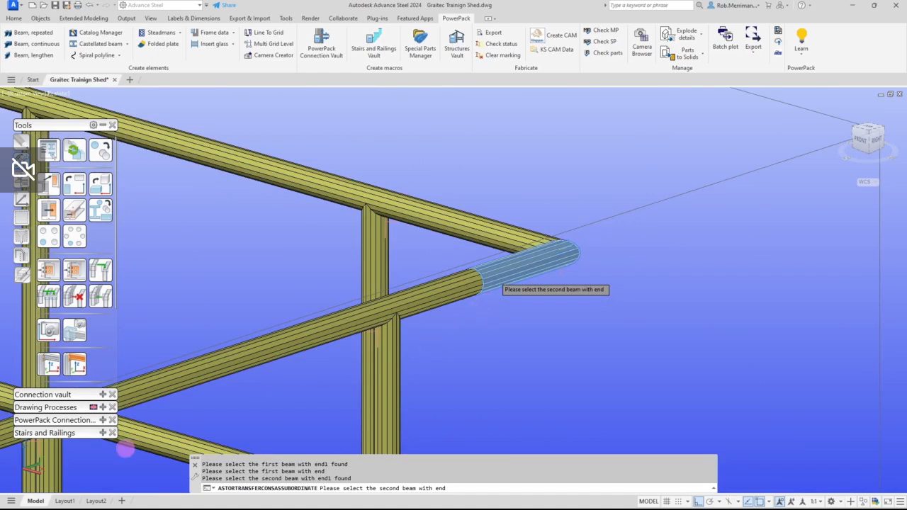
click(492, 278)
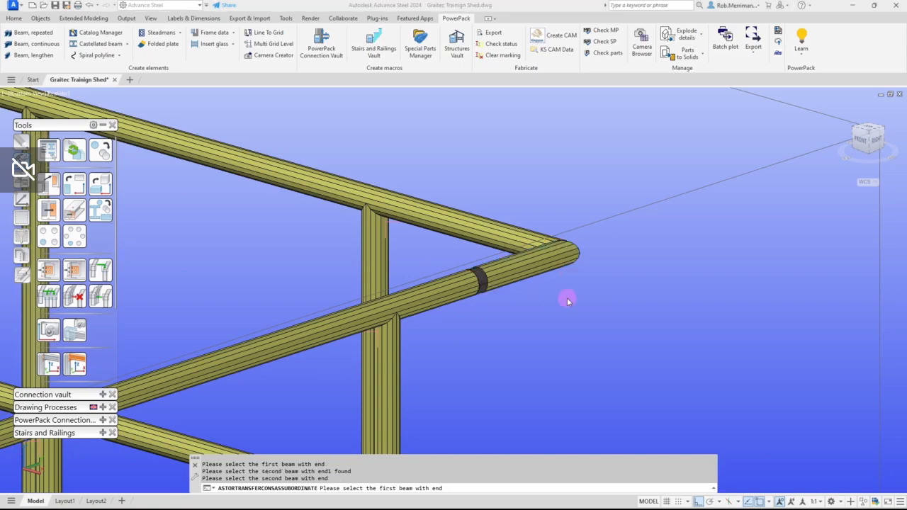
Apply the copied pipe joint to the split in the middle rail at the same far corner.
scroll(515, 305, down, 5)
scroll(506, 374, up, 5)
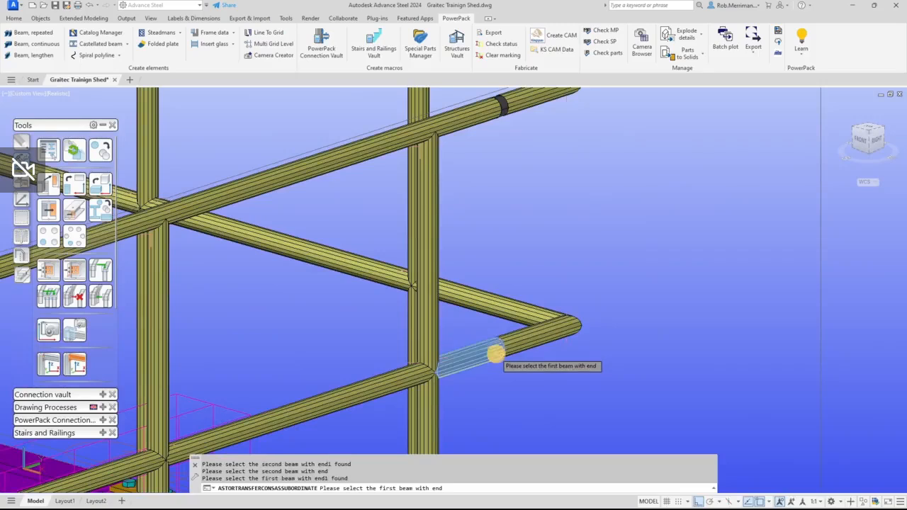
click(505, 365)
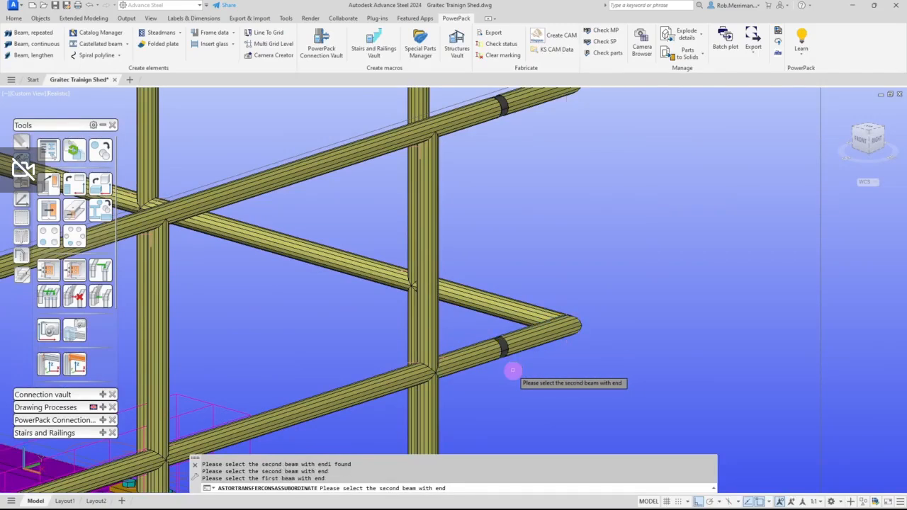
click(512, 370)
Mark the connected parts of the railing's end section and inspect the splice in the top handrail near the corner.
scroll(617, 253, down, 3)
scroll(658, 170, down, 1)
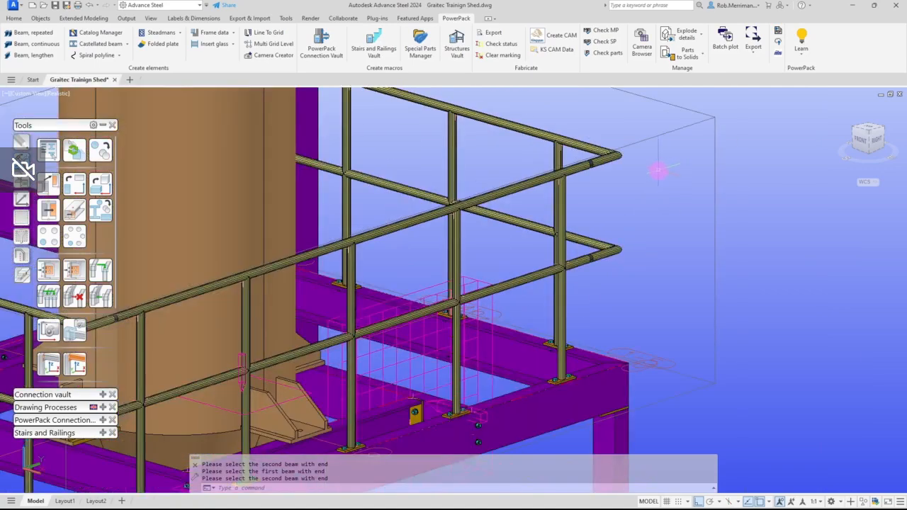
scroll(646, 177, down, 2)
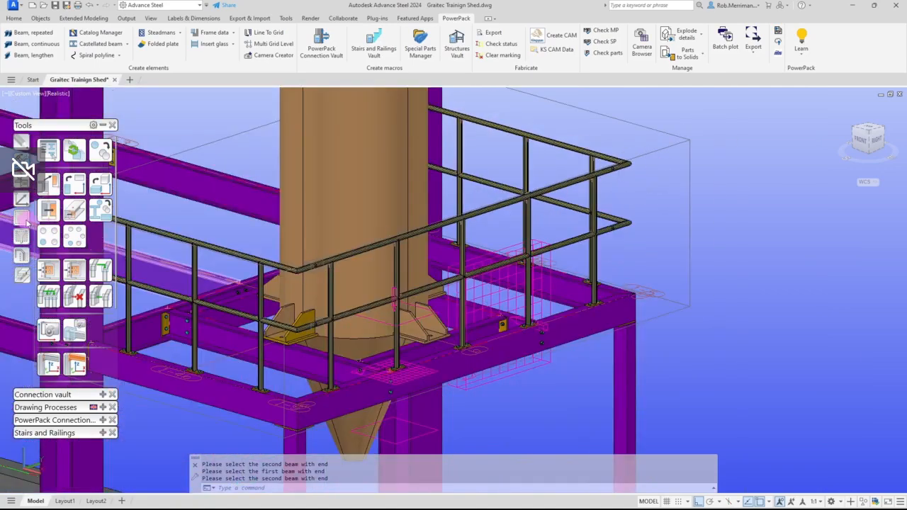
click(22, 217)
click(73, 269)
click(240, 254)
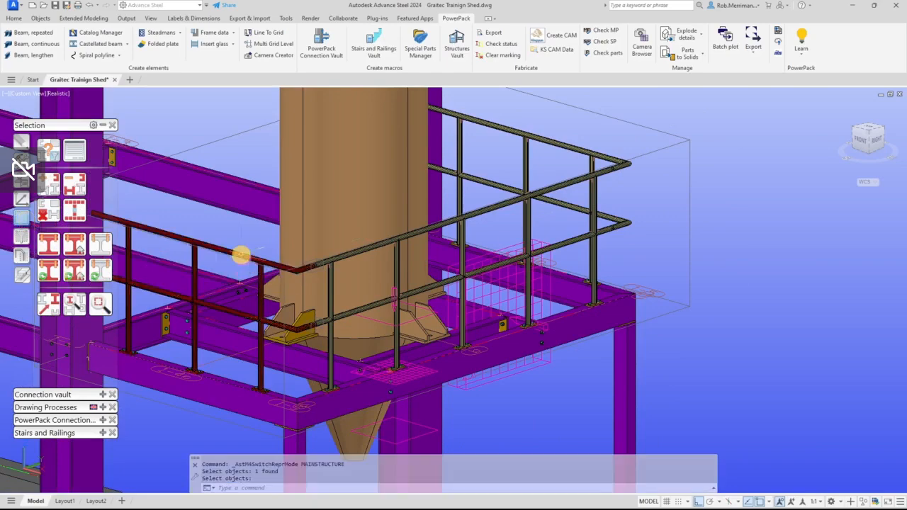
scroll(312, 263, up, 6)
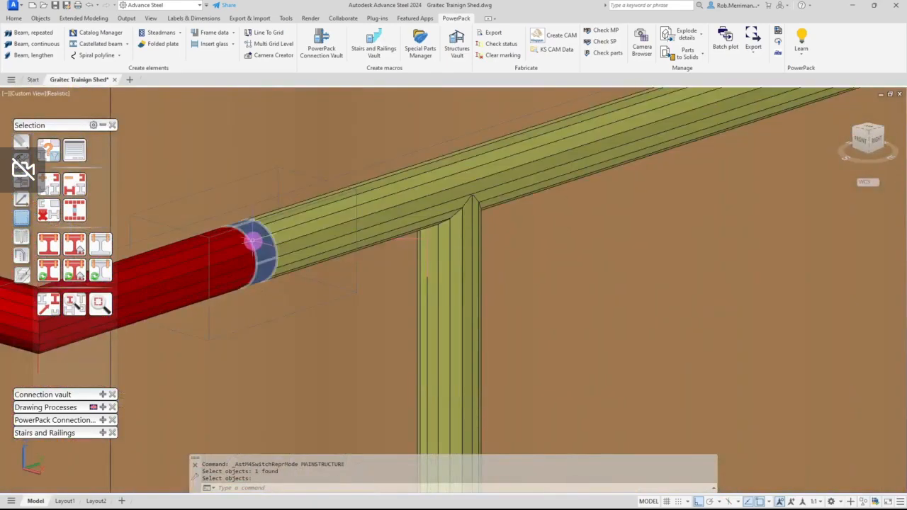
click(256, 241)
shift+middle_drag(356, 293, 330, 293)
key(Escape)
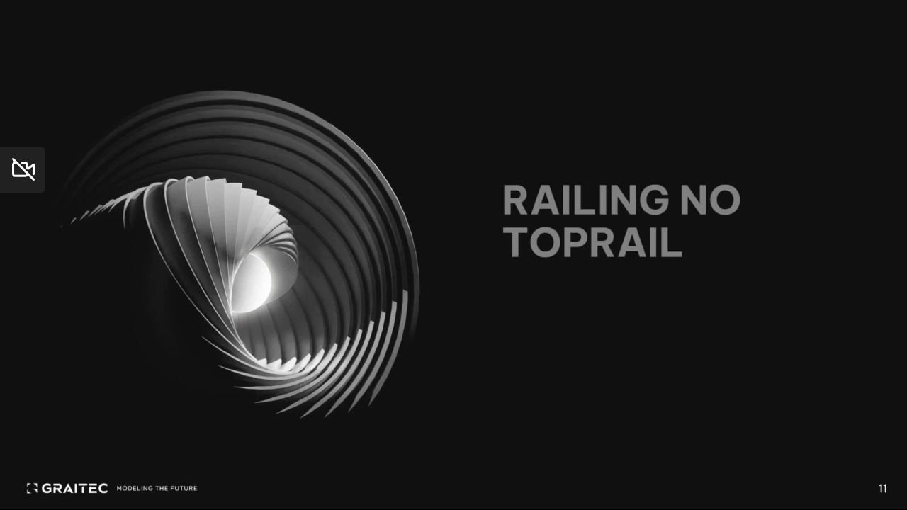
key(Right)
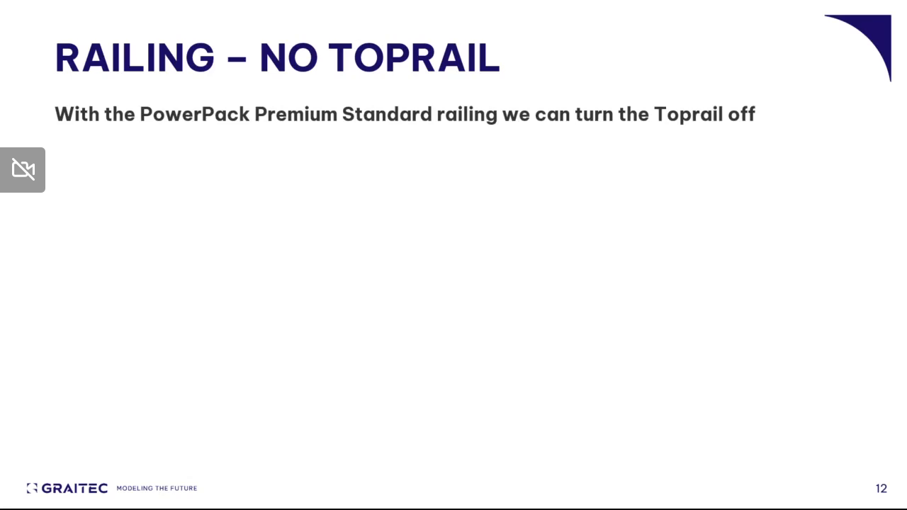
key(Right)
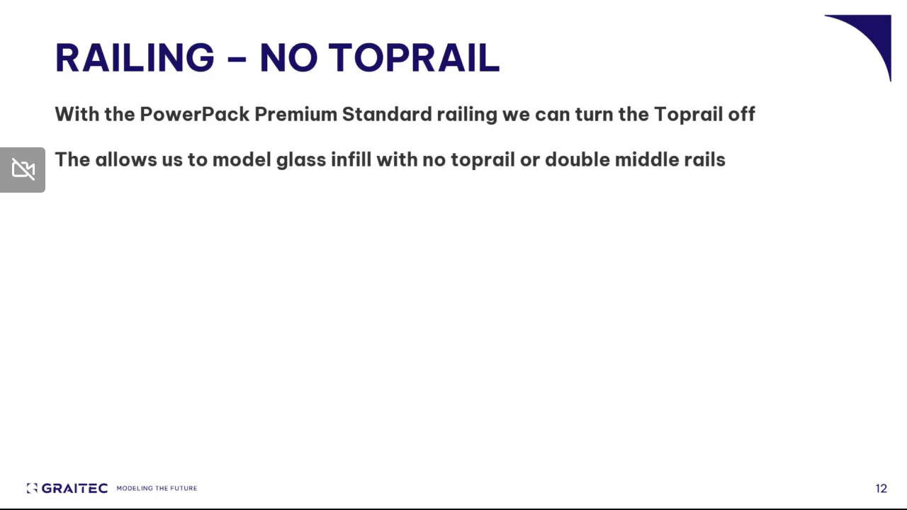
key(Right)
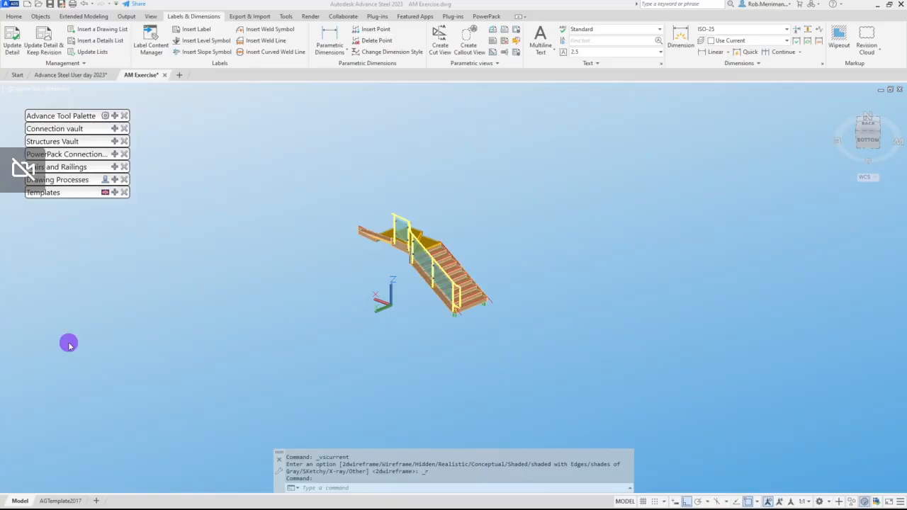
Start a Standard railing by points and lay out a three-segment Z-shaped path in the open area beside the staircase.
click(118, 167)
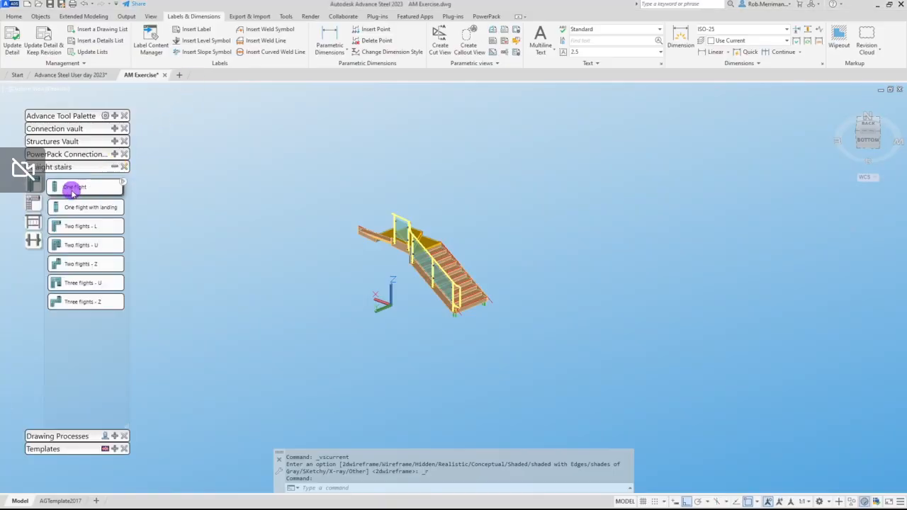
click(32, 221)
click(82, 190)
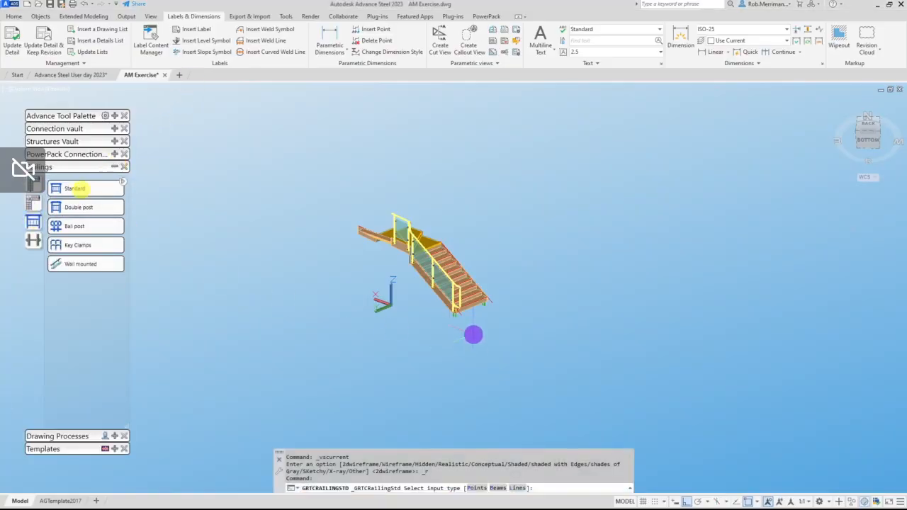
scroll(474, 327, up, 3)
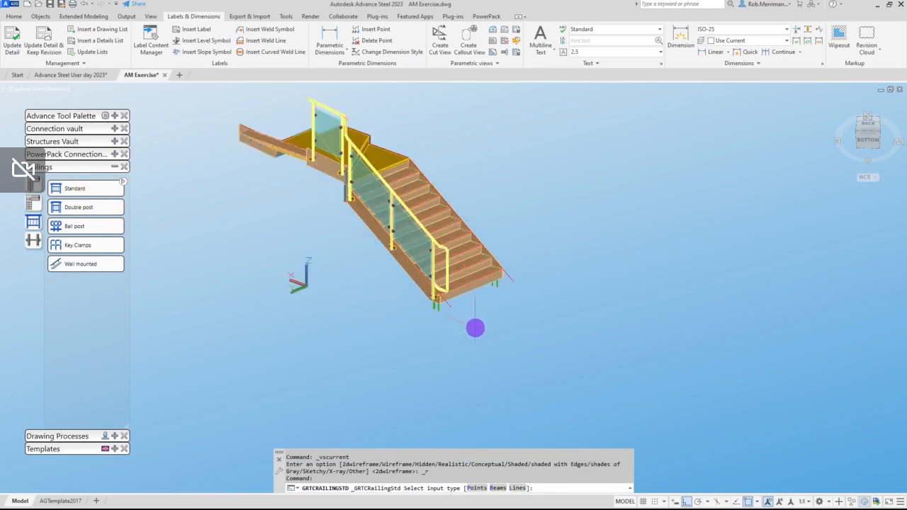
click(561, 262)
scroll(561, 265, down, 2)
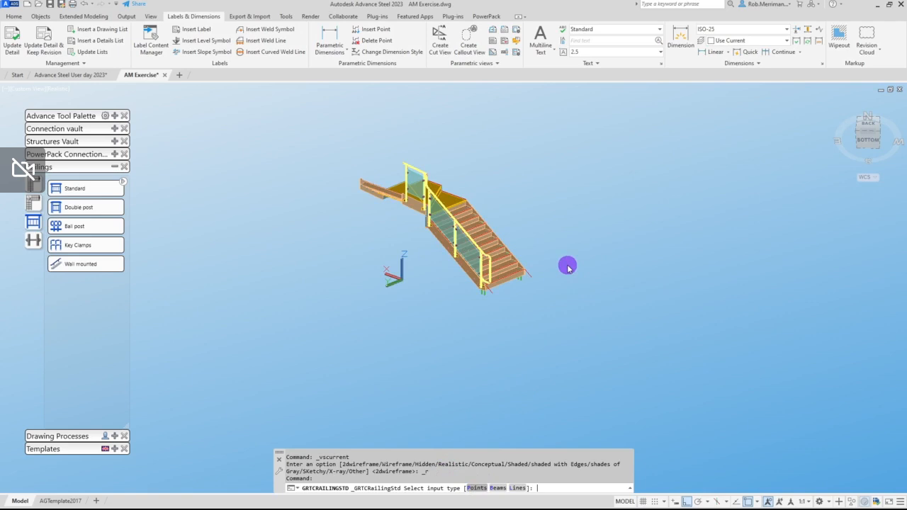
text(P)
key(Return)
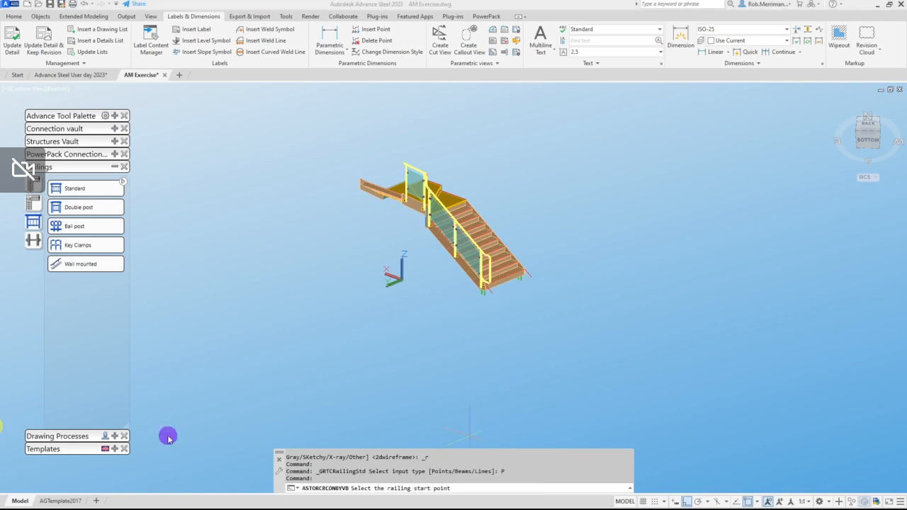
click(563, 270)
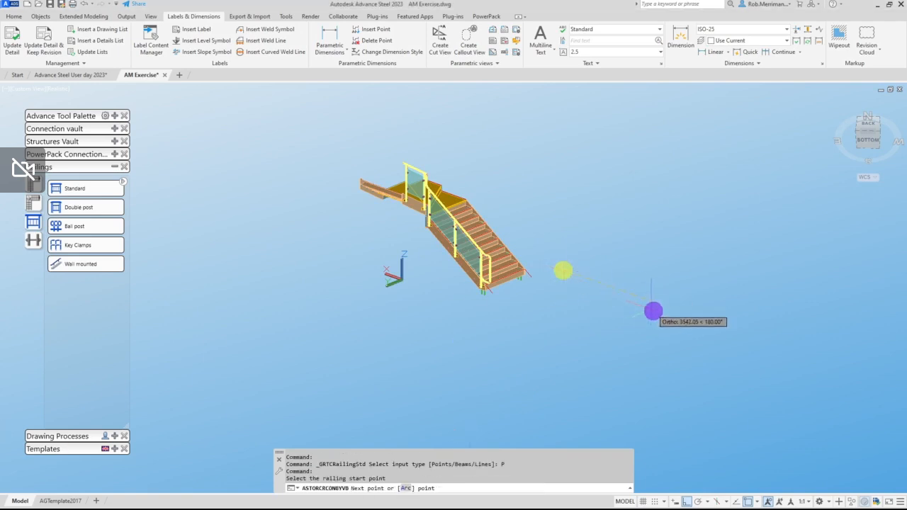
click(711, 328)
click(801, 275)
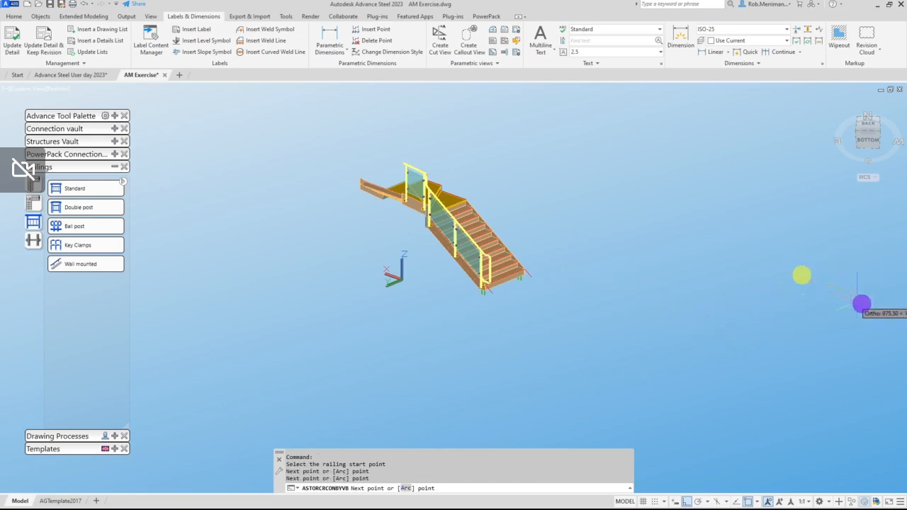
middle_drag(761, 296, 552, 263)
click(717, 294)
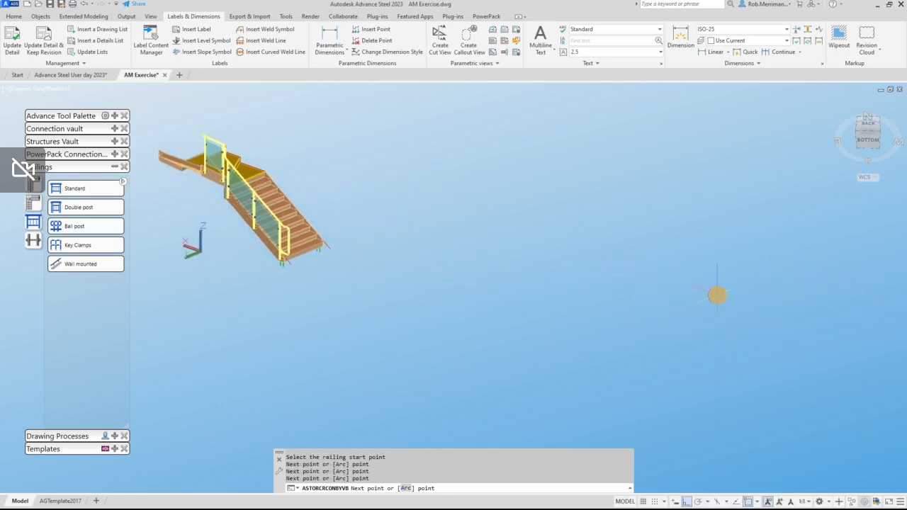
right_click(716, 295)
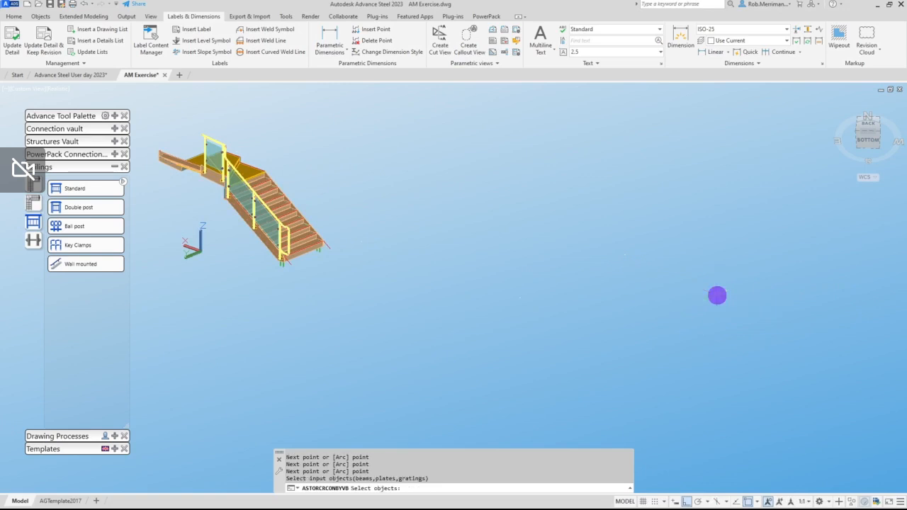
Create the railing without input objects, declining both the post base points and the nosing point.
right_click(717, 294)
text(n)
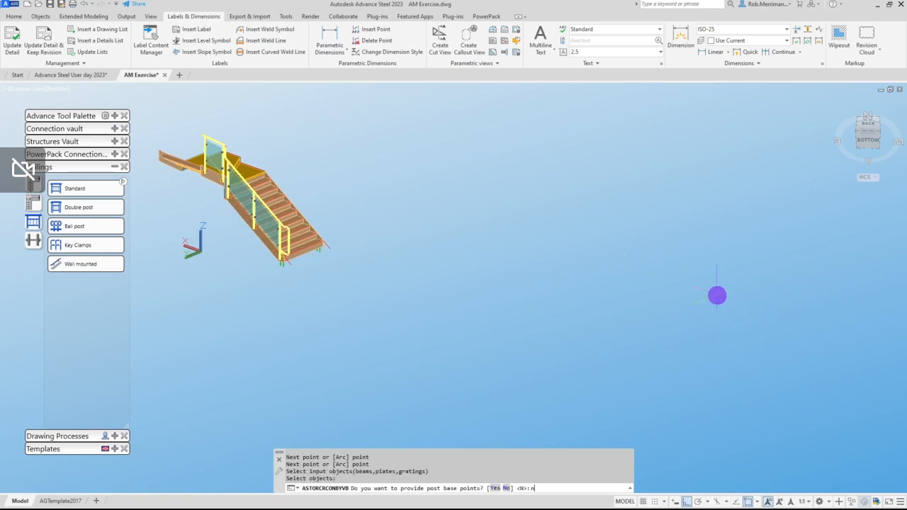
key(Return)
text(n)
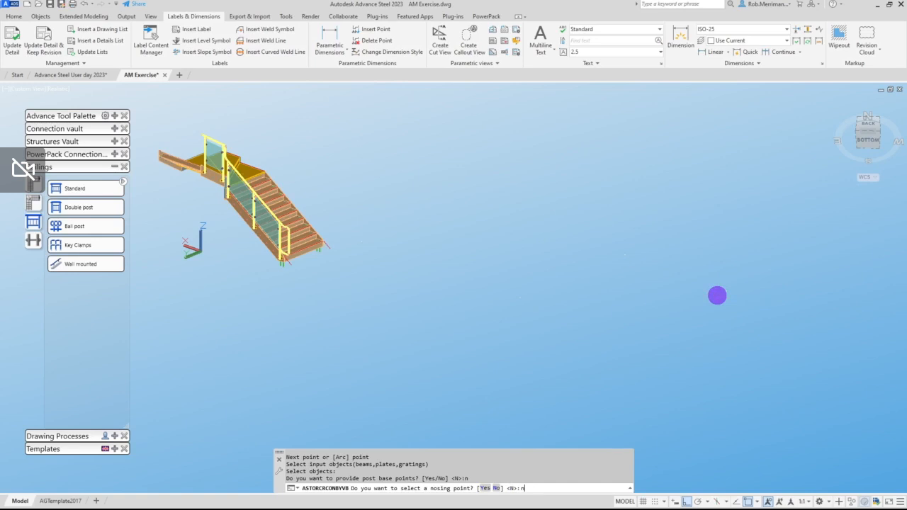
key(Return)
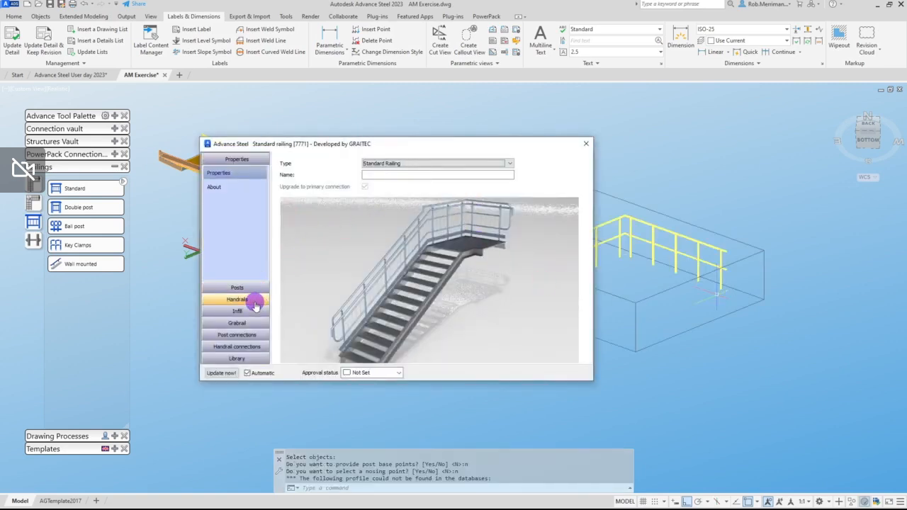
Set the new railing's number of middle handrails to 0.
click(253, 299)
click(239, 210)
double_click(430, 183)
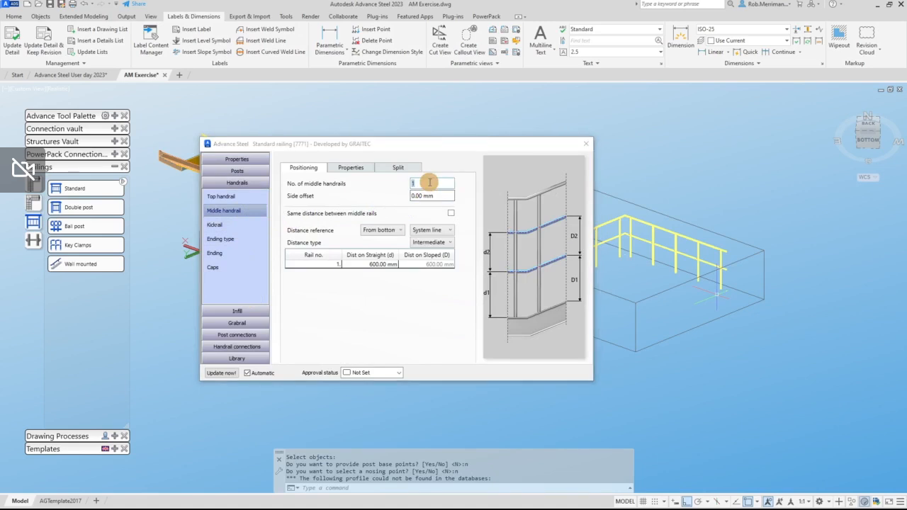
text(0)
key(Return)
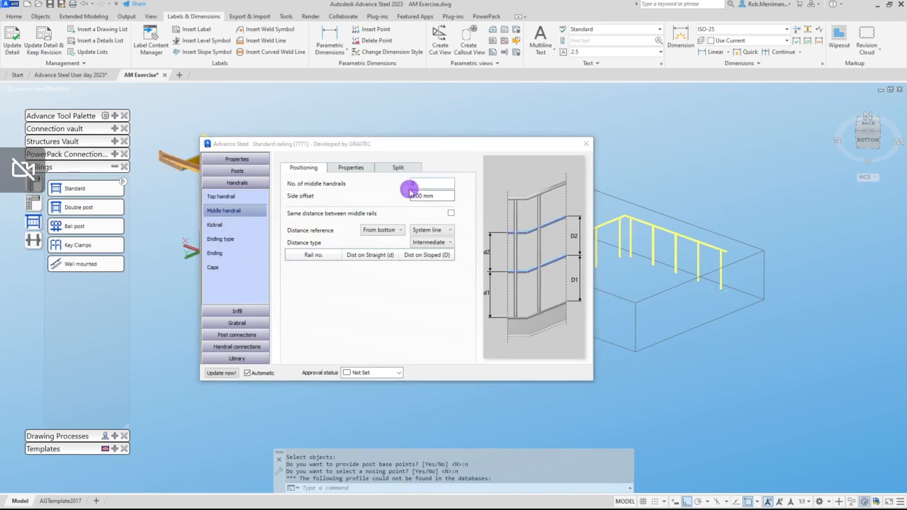
Change the railing's posts distribution to By total length.
click(237, 171)
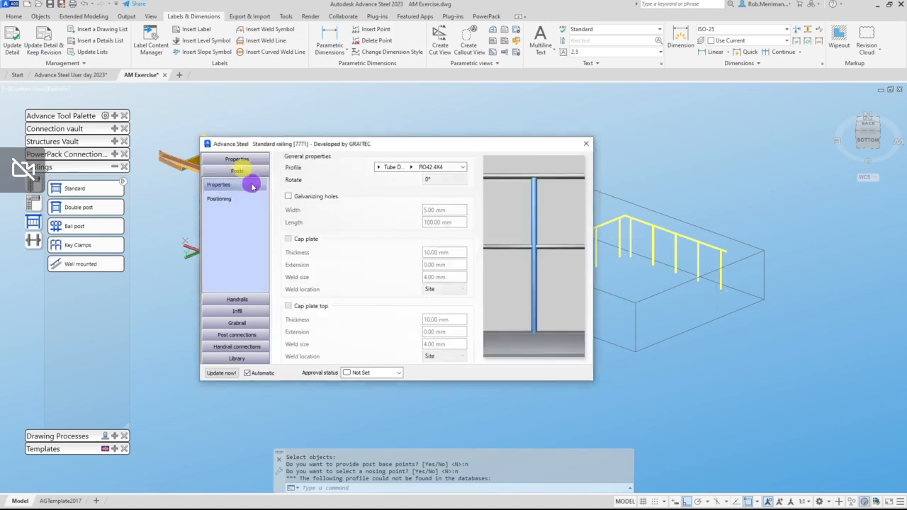
click(218, 199)
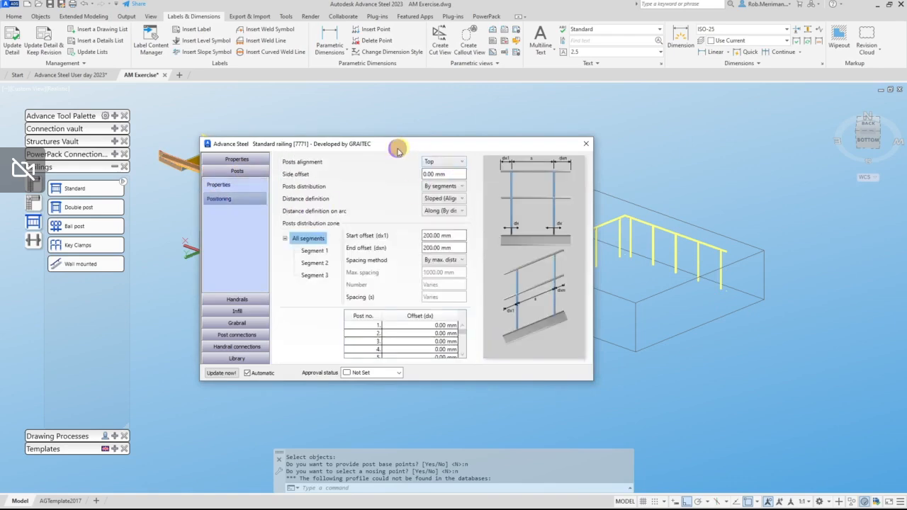
drag(399, 144, 260, 232)
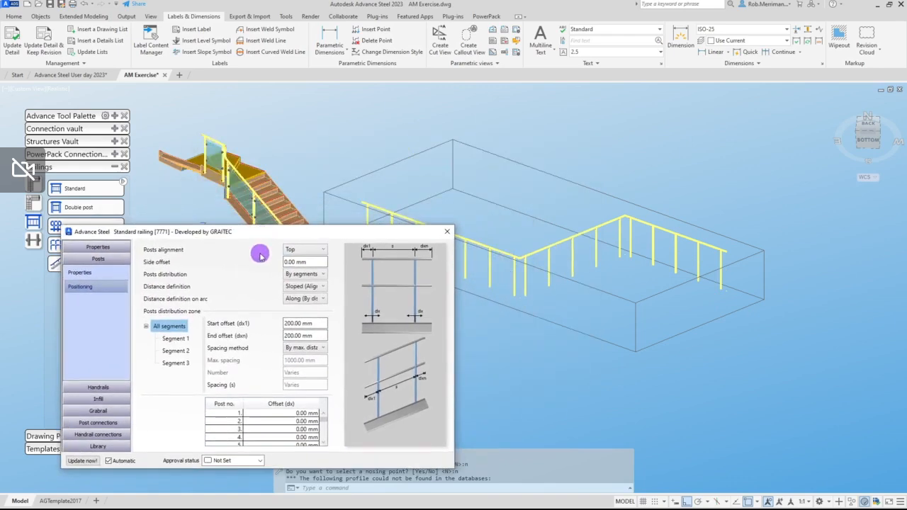
click(314, 275)
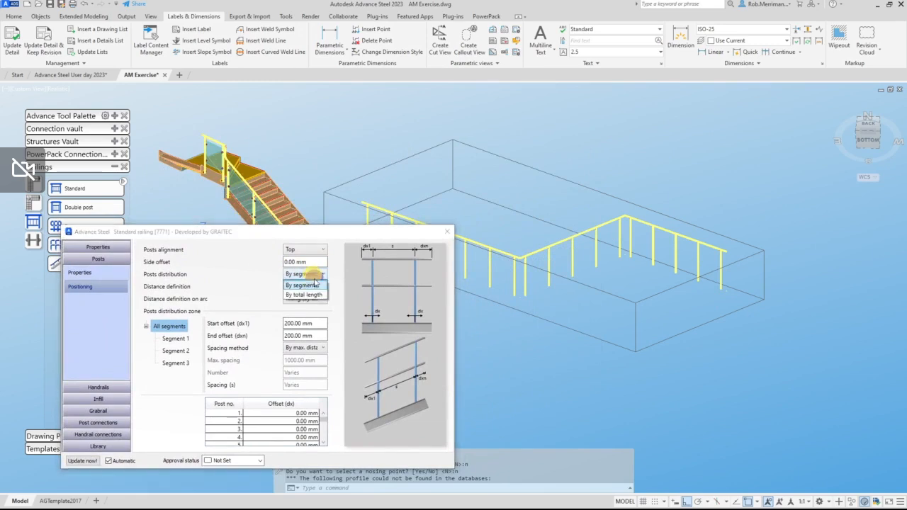
click(168, 373)
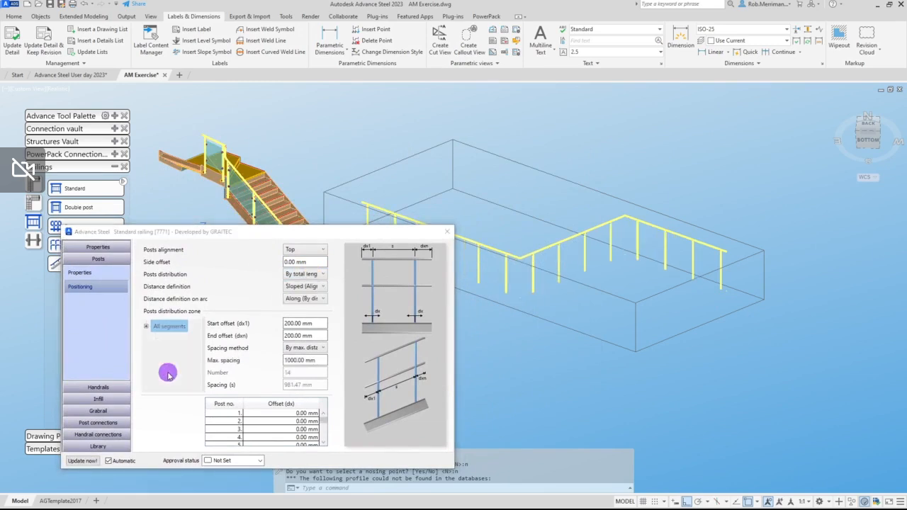
Set the railing's infill type to Panels.
click(100, 399)
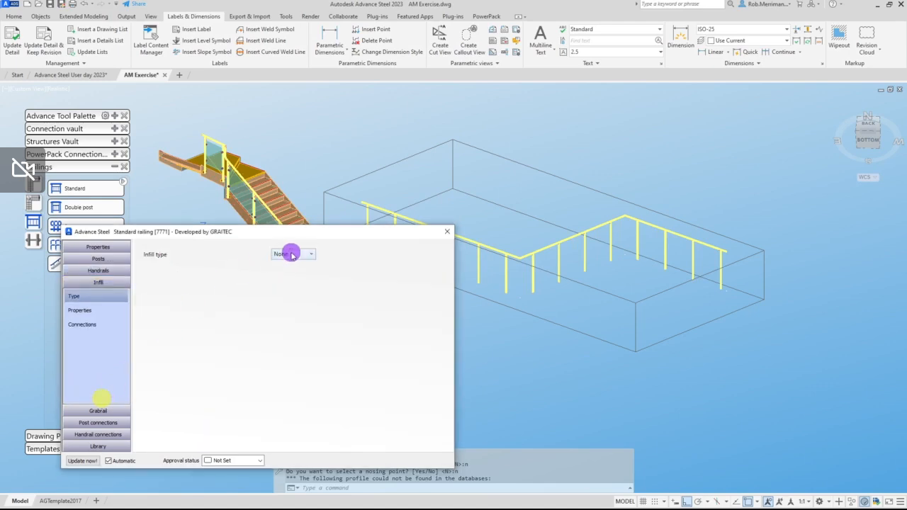
click(306, 254)
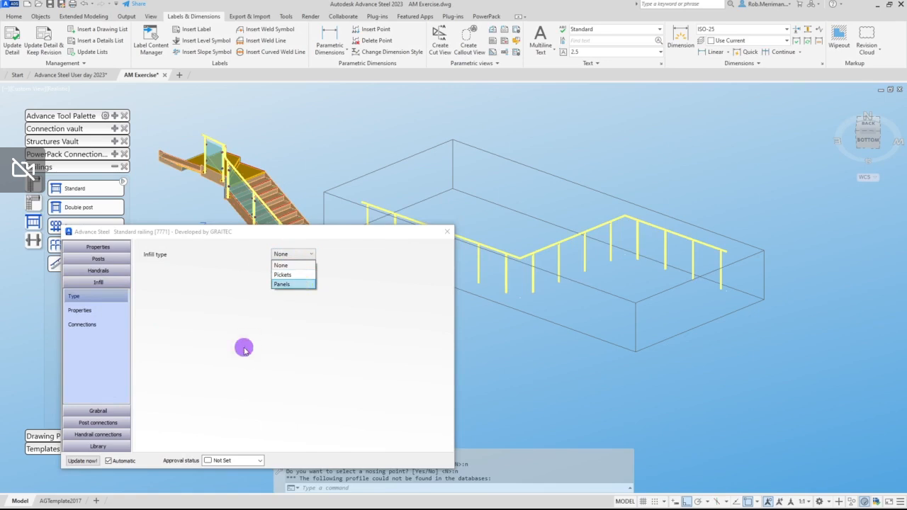
key(Return)
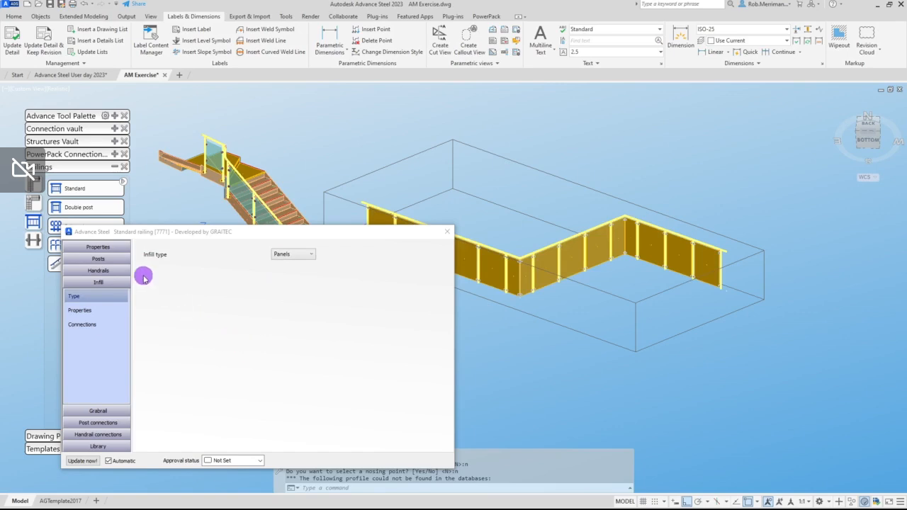
Disable creation of the railing's top handrail and close its properties.
click(107, 269)
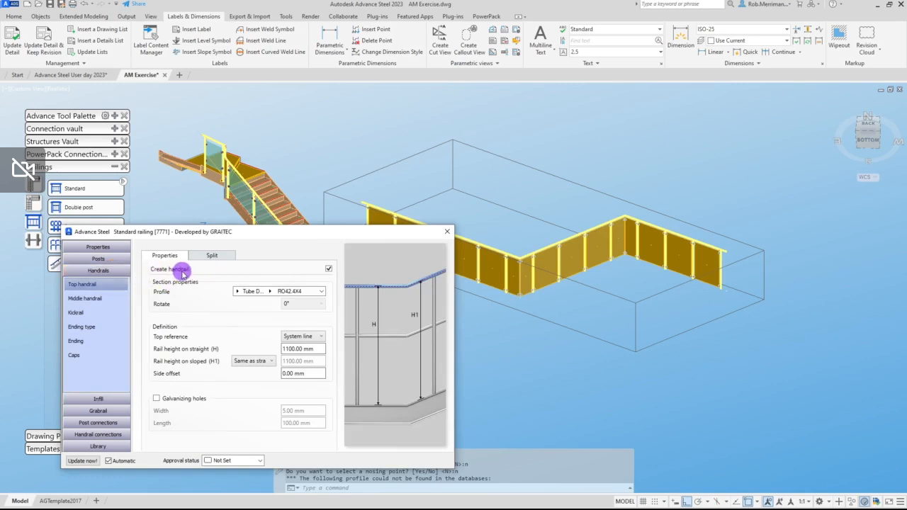
click(328, 269)
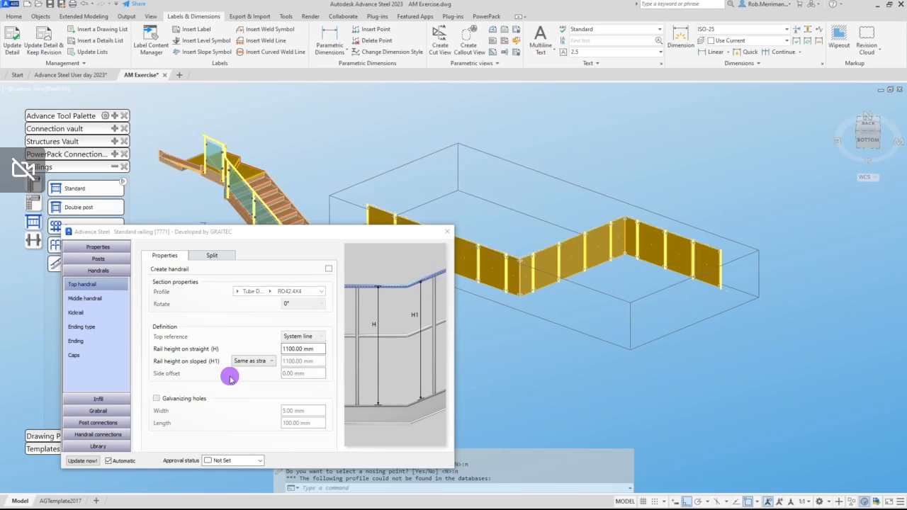
click(447, 233)
scroll(565, 221, up, 2)
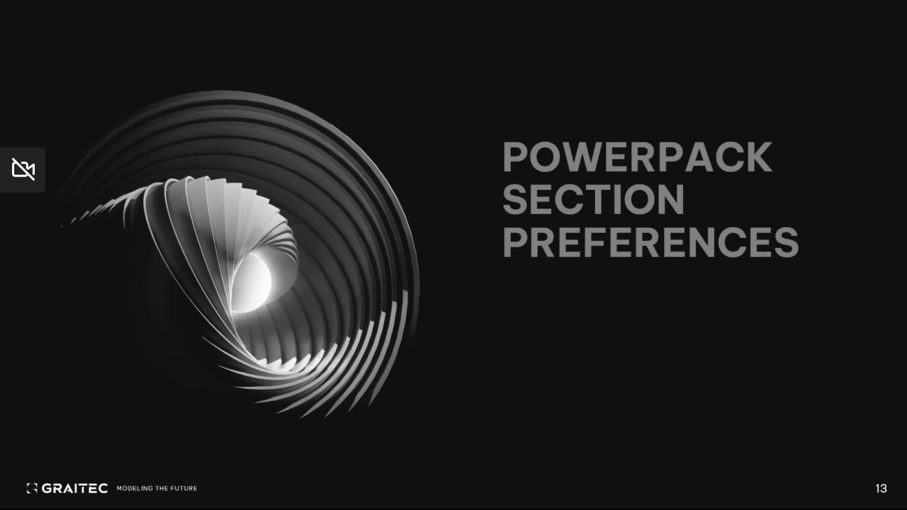
key(Right)
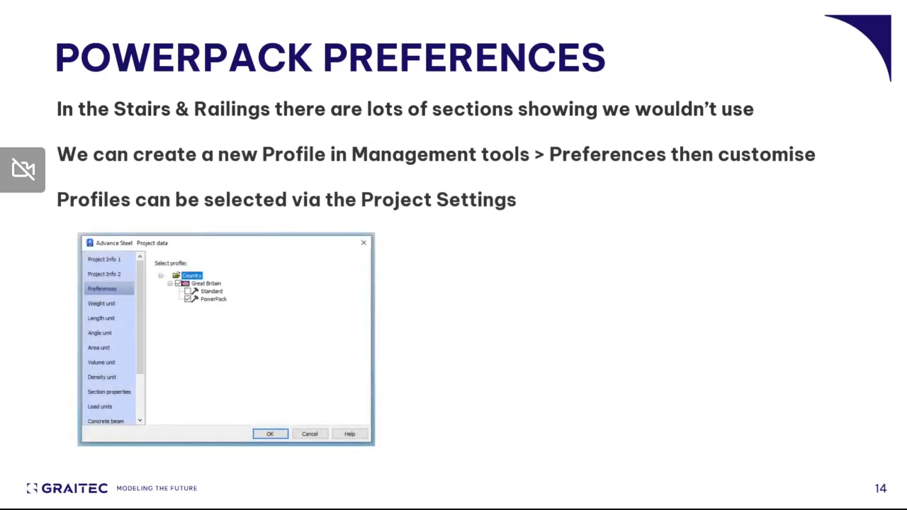
Switch to Advance Steel and open the properties of the standard railing on the staircase.
key(alt+Tab)
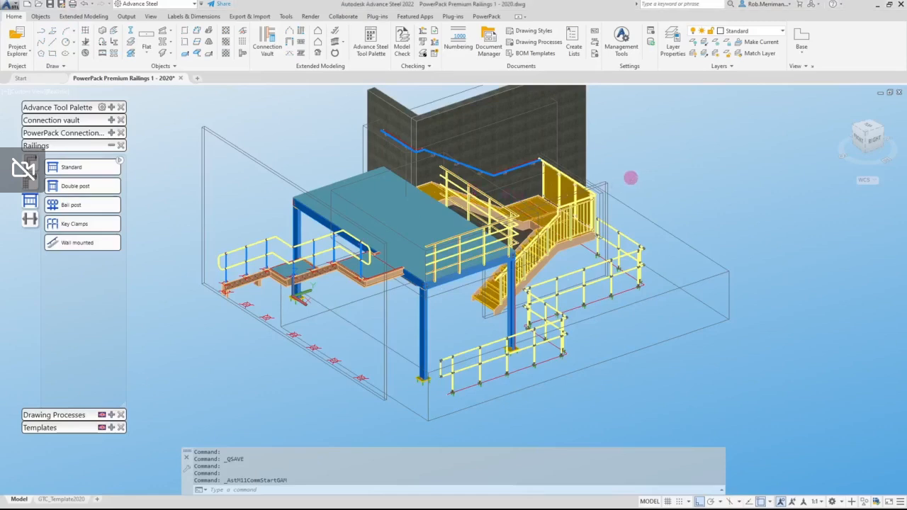
click(608, 183)
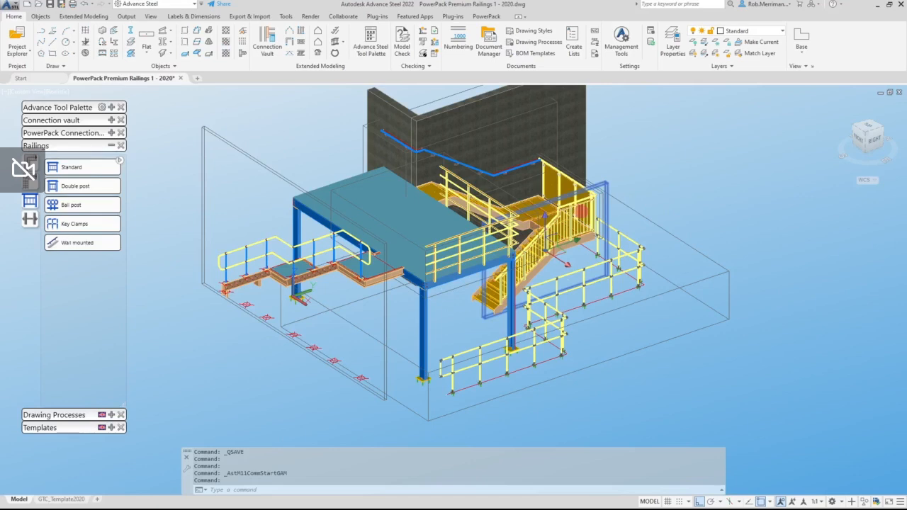
double_click(581, 208)
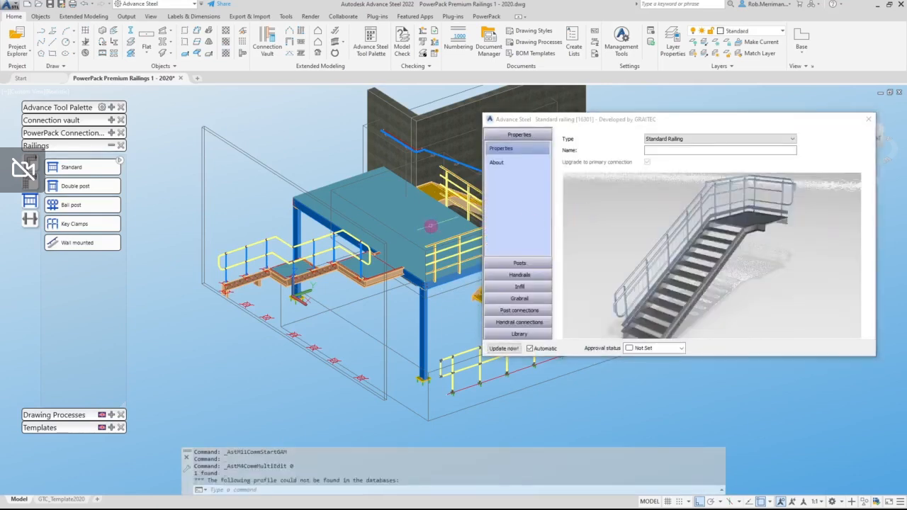
middle_drag(437, 223, 215, 227)
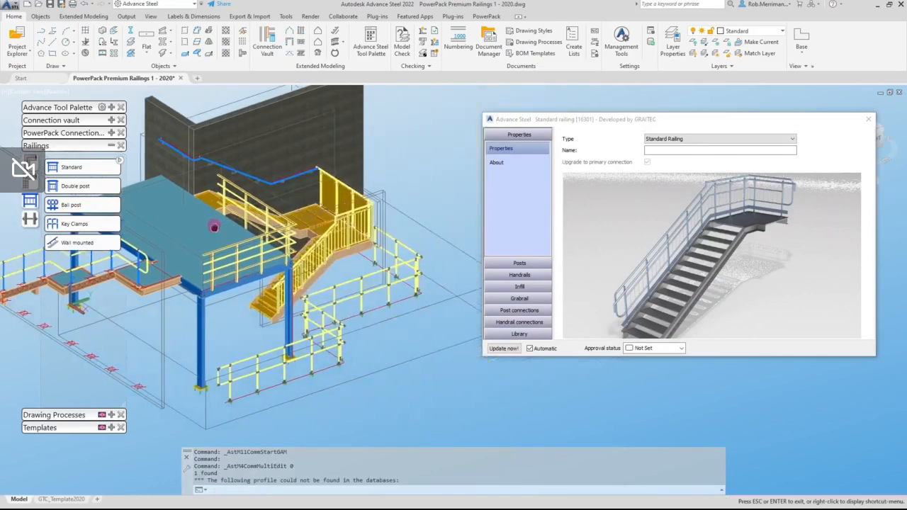
Examine the section classes offered for the railing posts' profile, then close the railing properties.
click(519, 263)
click(660, 142)
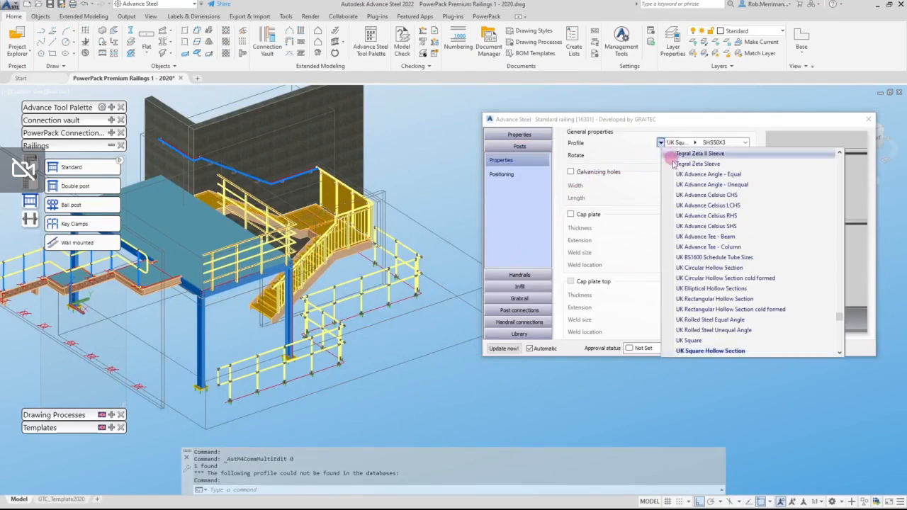
scroll(679, 186, down, 10)
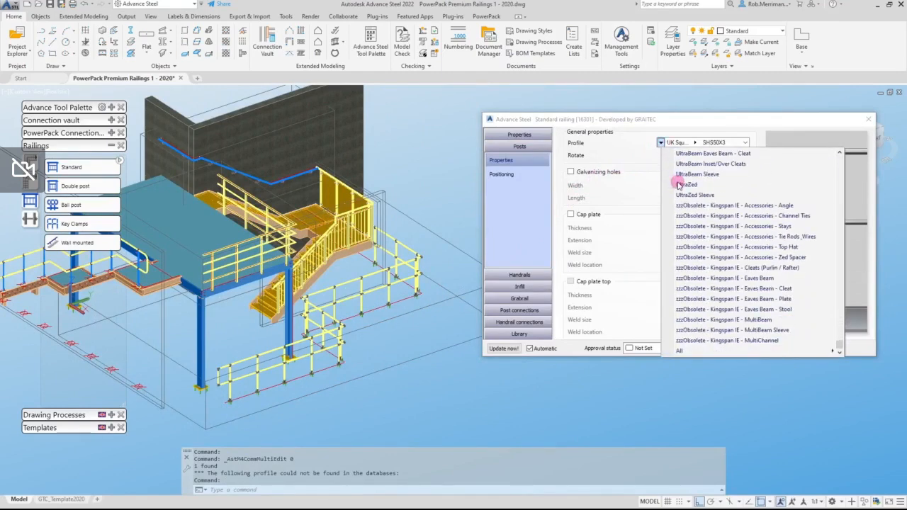
scroll(707, 216, up, 8)
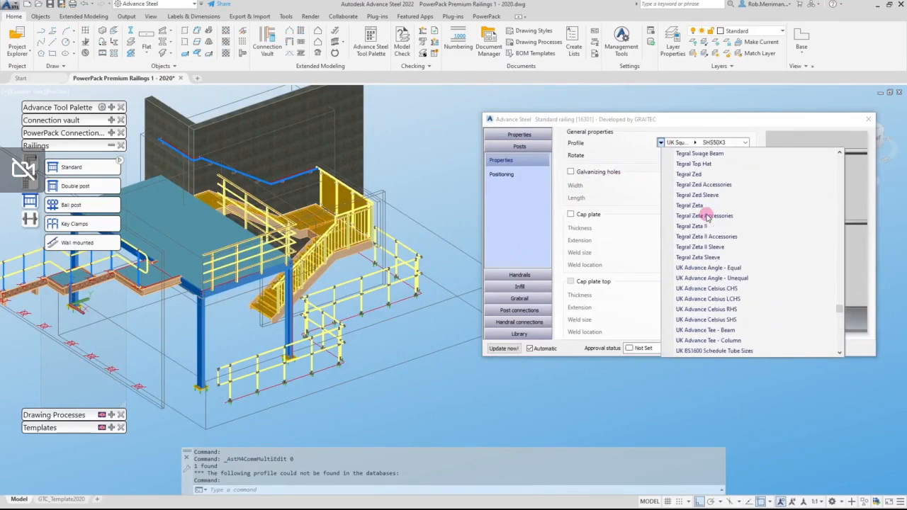
scroll(707, 216, up, 10)
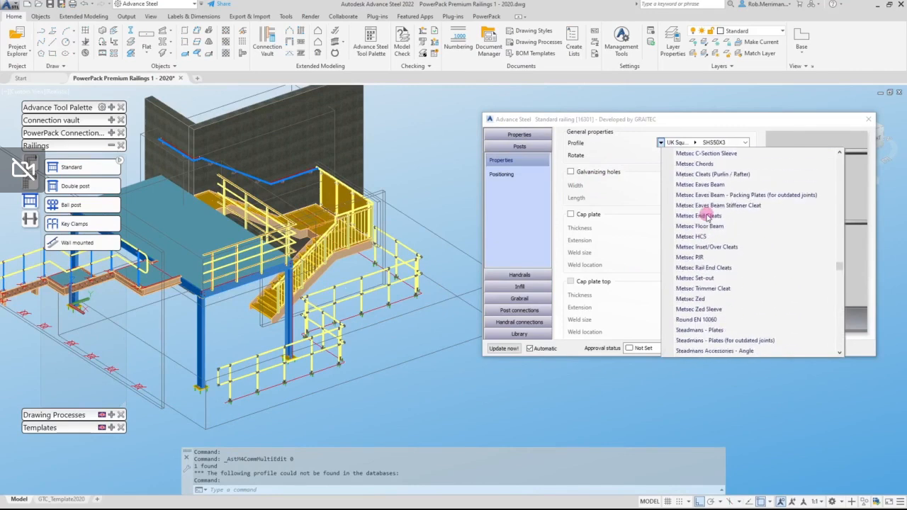
scroll(707, 216, up, 5)
scroll(707, 216, up, 12)
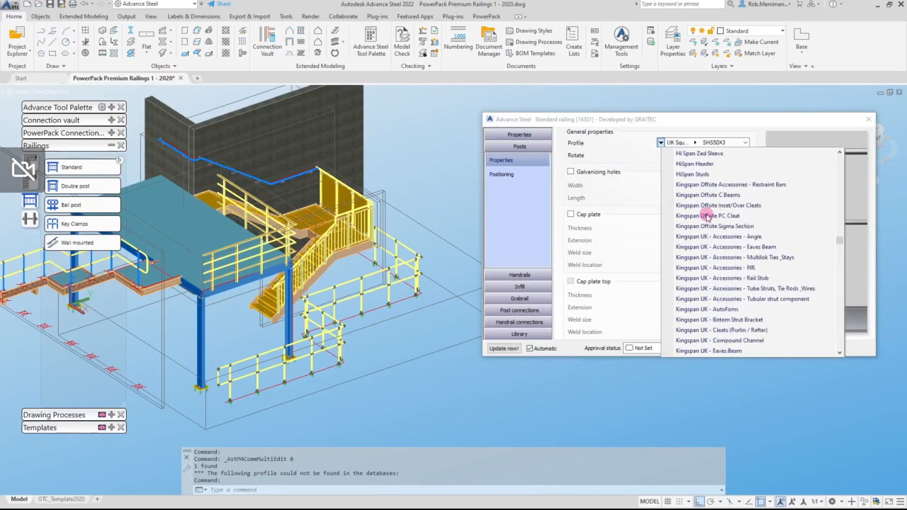
scroll(706, 216, up, 10)
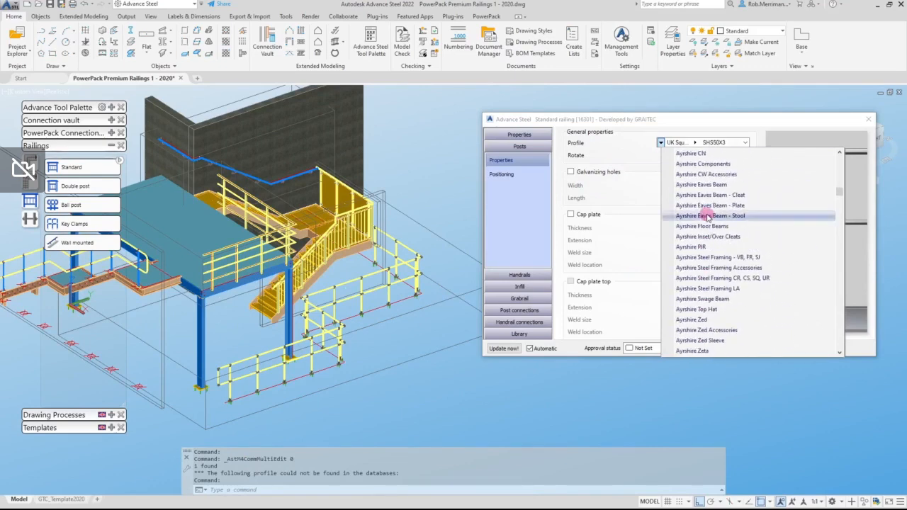
click(870, 119)
click(868, 119)
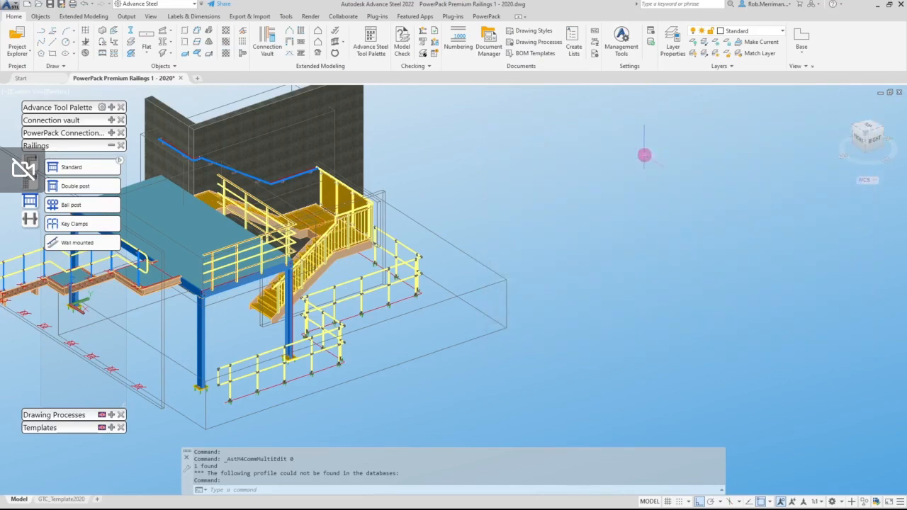
Open Preferred Sizes in the Management Tools and check which profiles exist for Great Britain.
click(621, 55)
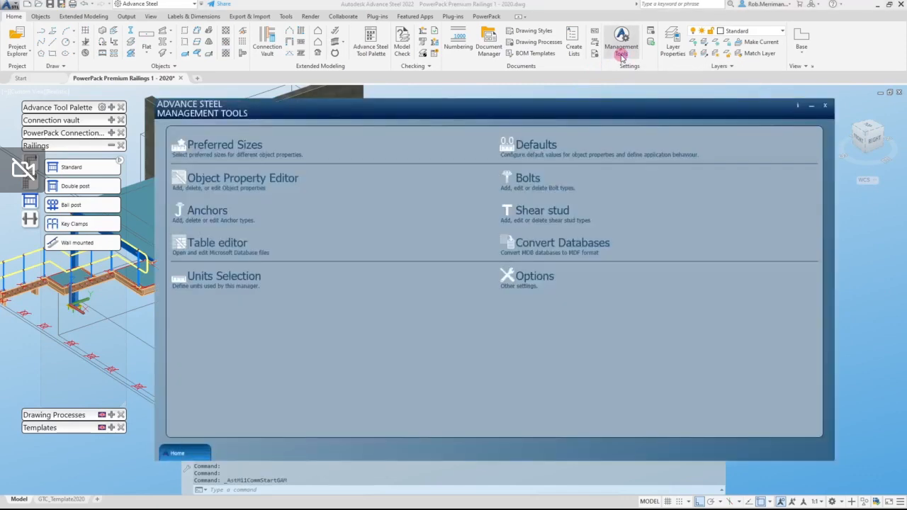
click(248, 149)
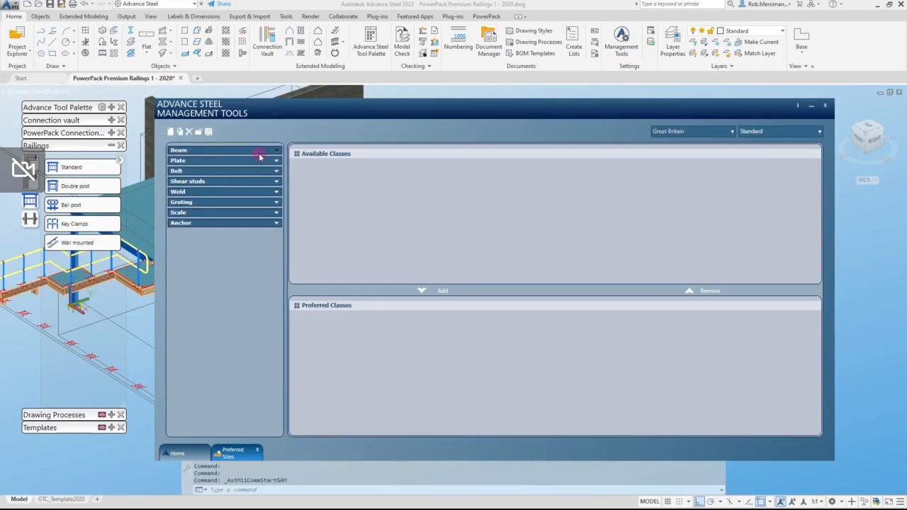
click(771, 131)
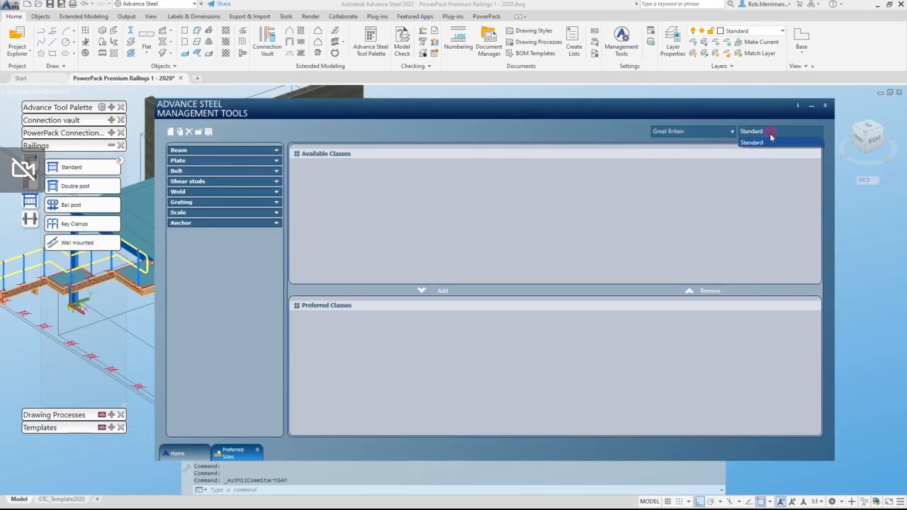
click(584, 183)
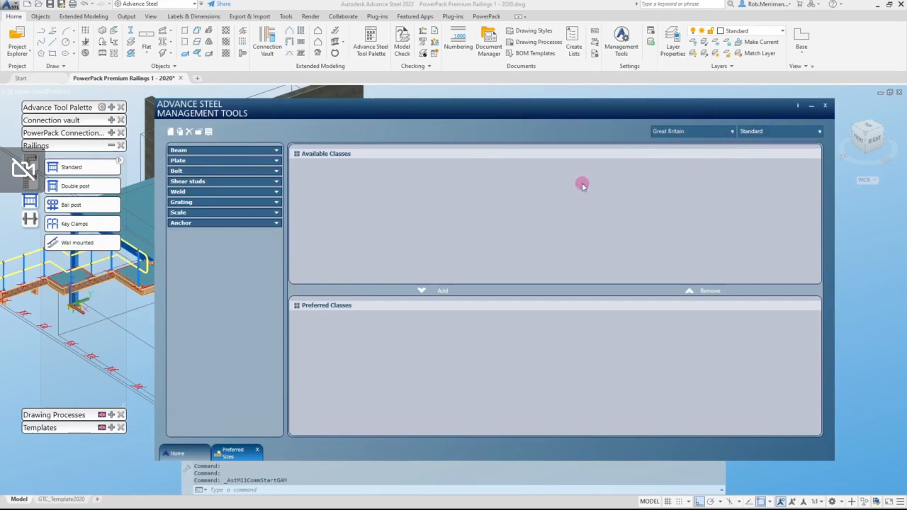
Review the Standard profile's preferred beam section groups and the preferred section classes of Adam G Brown Ltd.
click(277, 151)
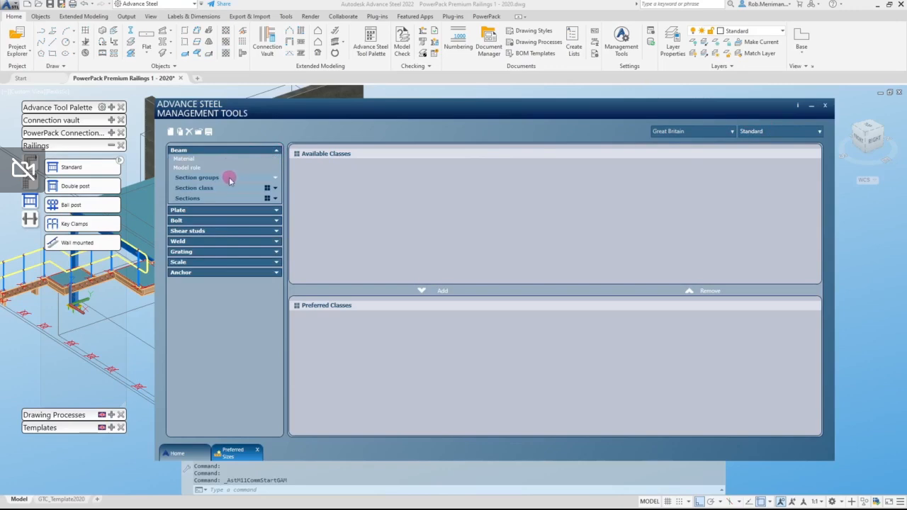
click(266, 178)
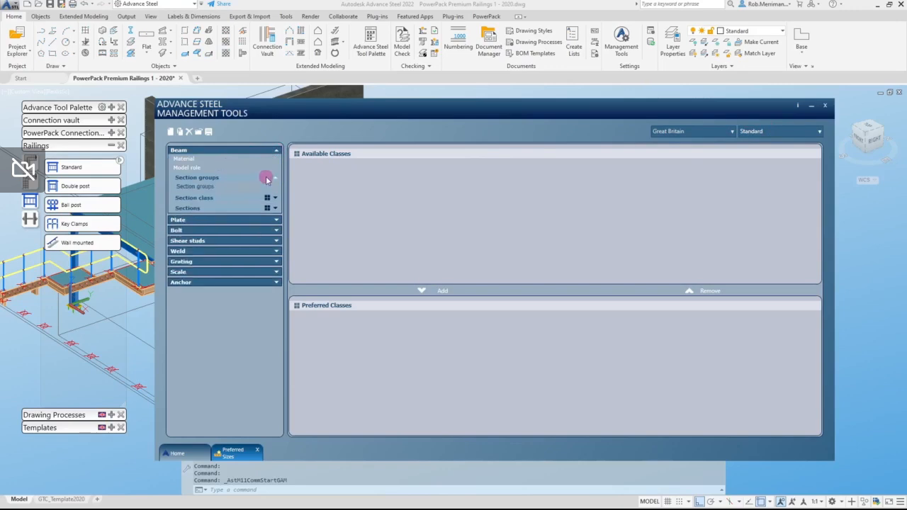
click(204, 186)
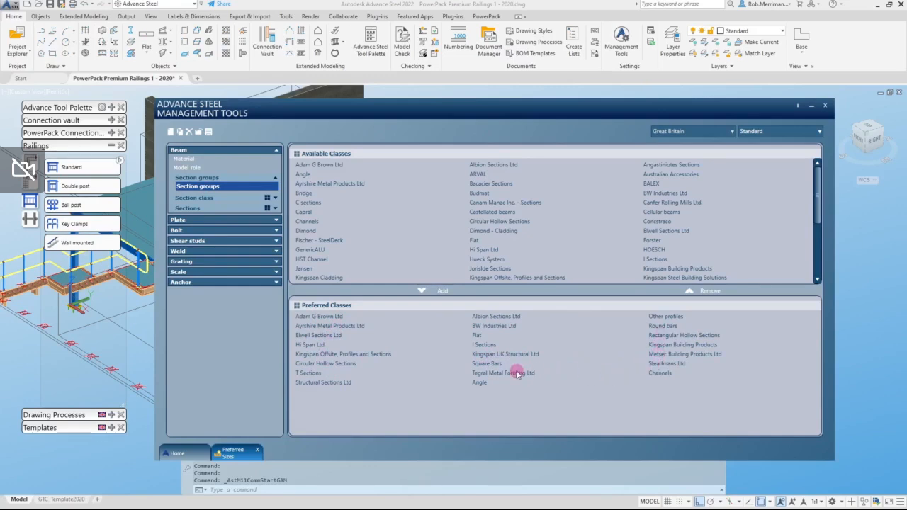
click(266, 197)
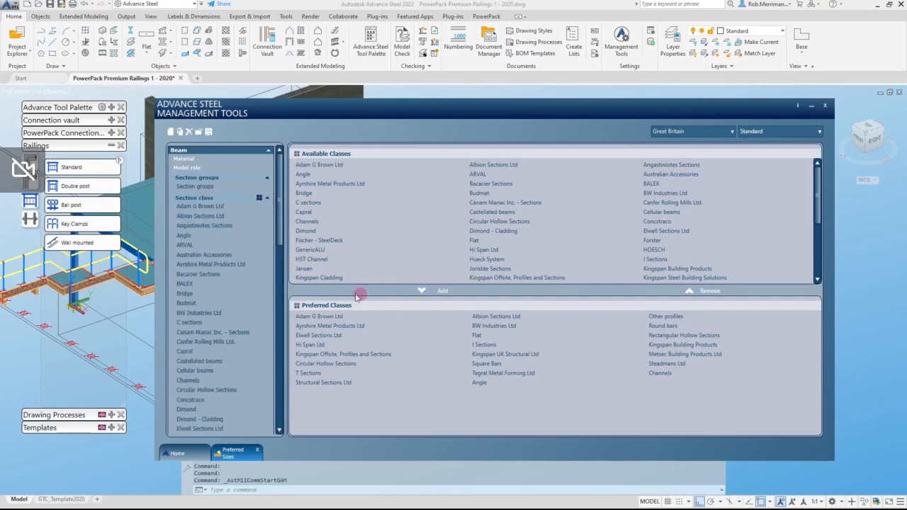
click(216, 206)
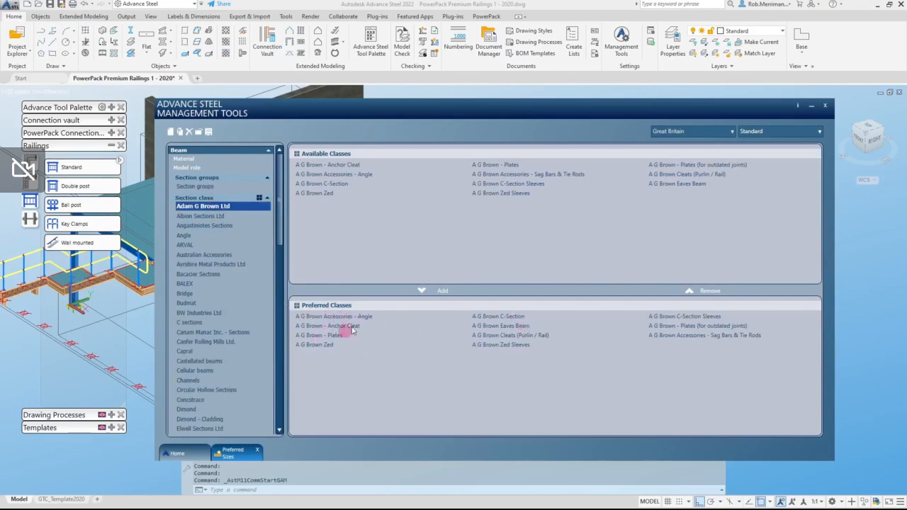
Copy the Standard preferred sizes profile under the name PowerPack Stairs.
click(182, 132)
click(460, 285)
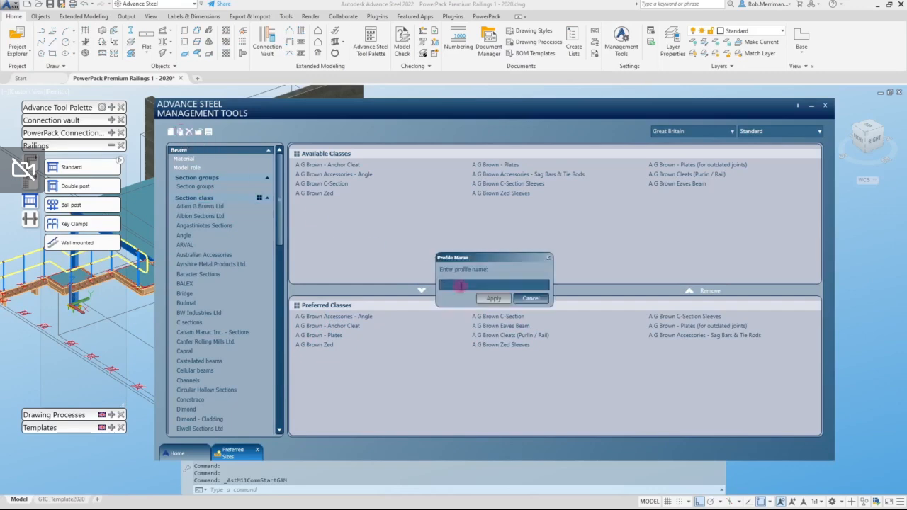
text(Powe)
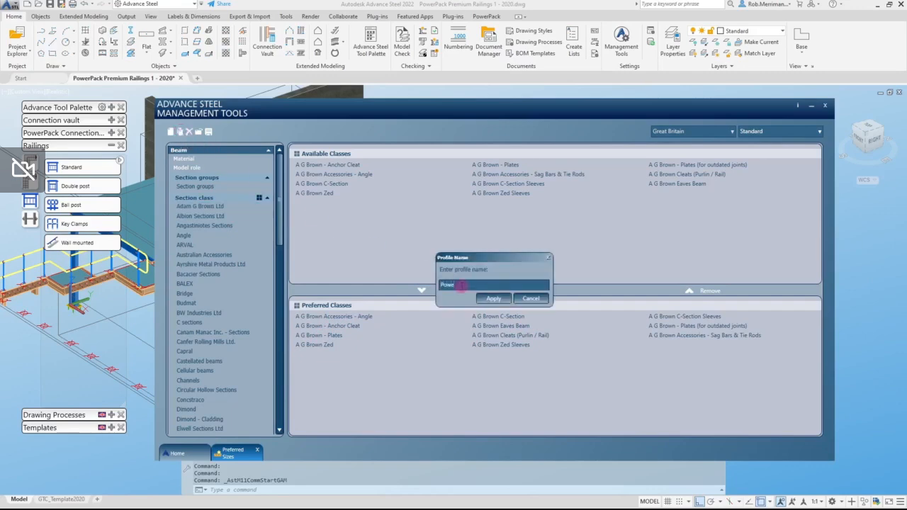
text(rPack Stairs)
click(493, 298)
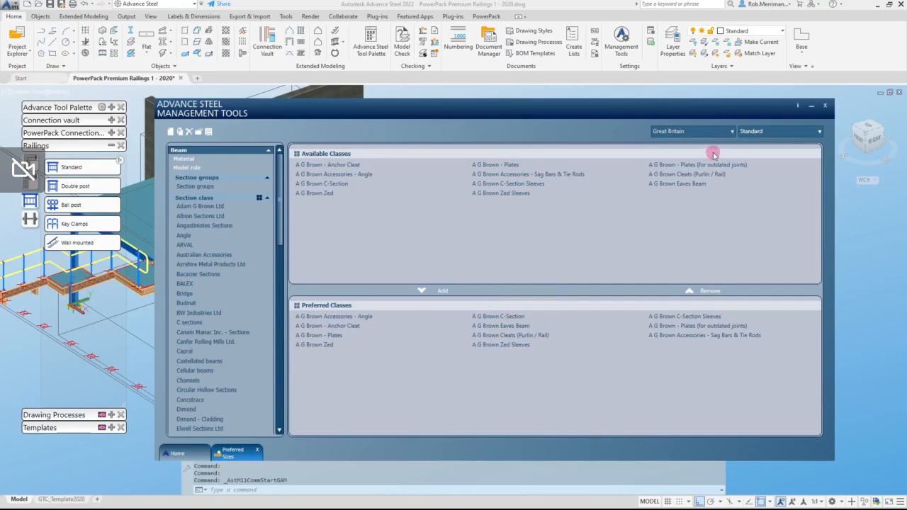
Make PowerPack Stairs the active profile and display its beam section groups.
click(765, 131)
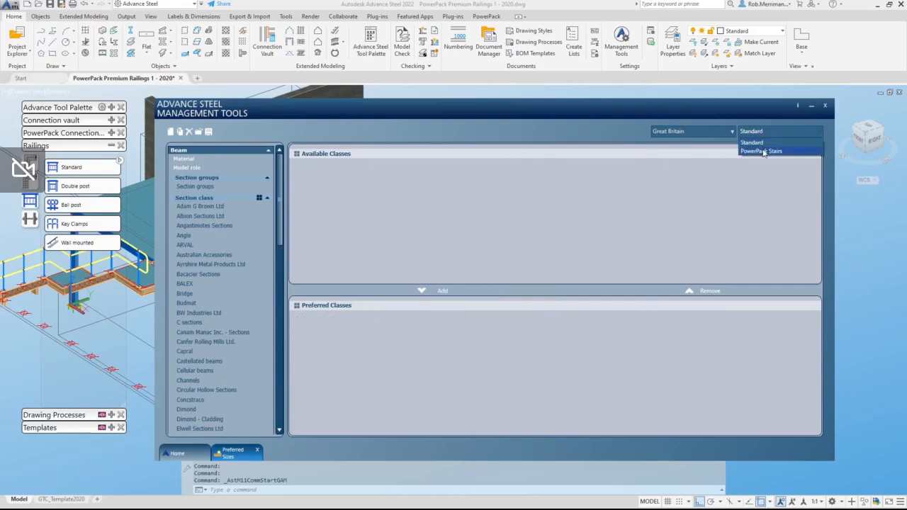
click(763, 151)
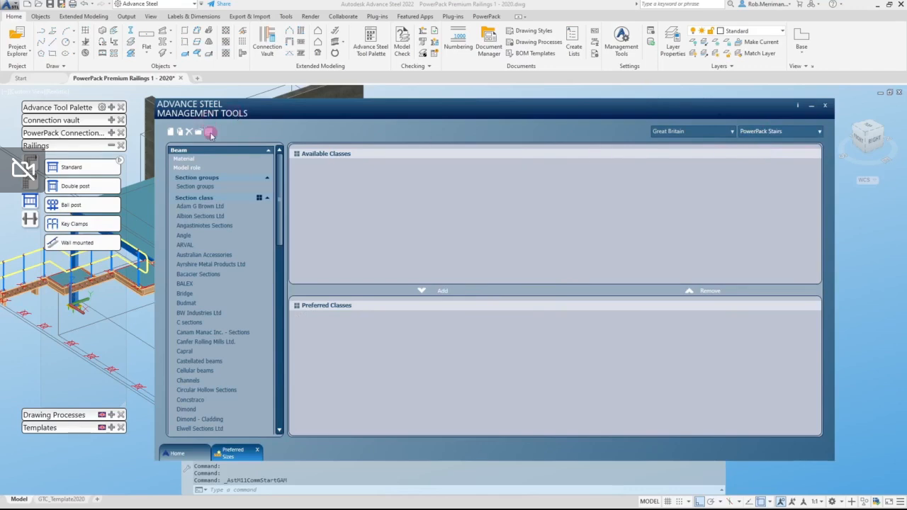
click(202, 187)
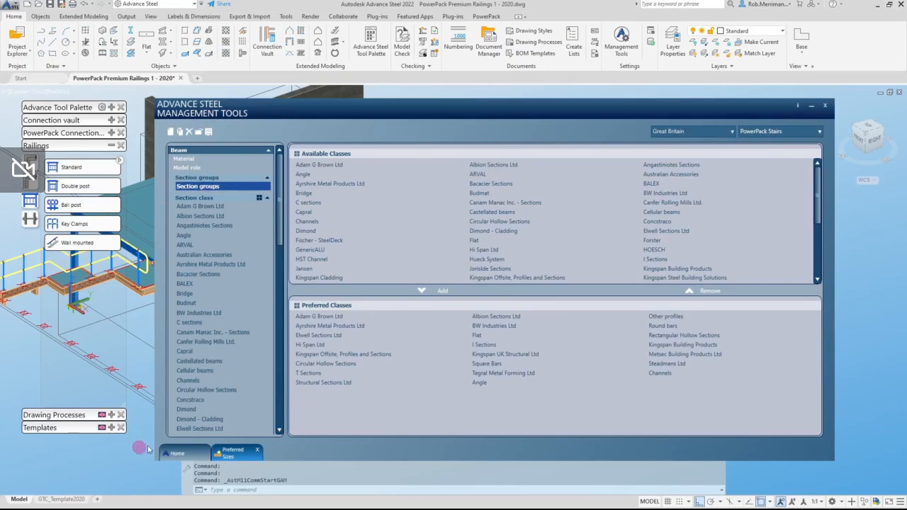
Remove Adam G Brown, Albion, Ayrshire, BW Industries, Elwell, Hi Span, all Kingspan classes, Metsec, Steadmans, Tegral and Structural Sections from the preferred beam section groups.
click(319, 316)
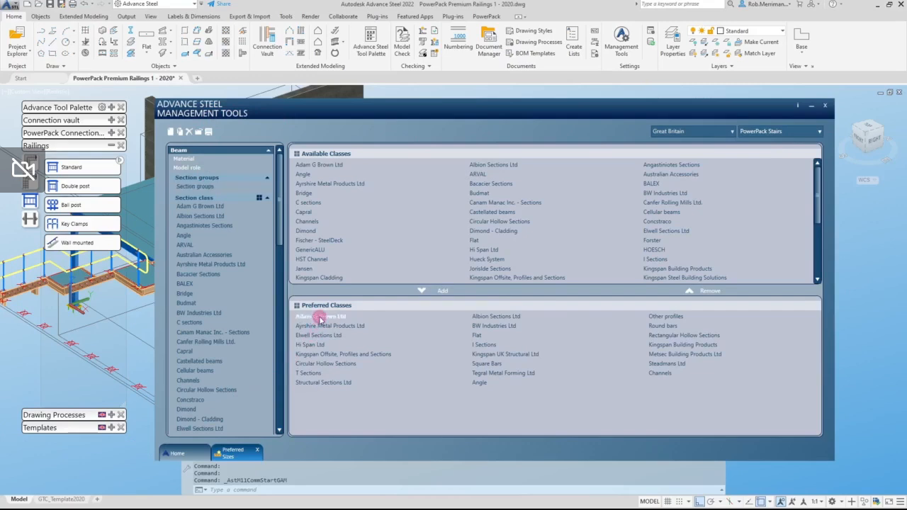
ctrl+click(476, 316)
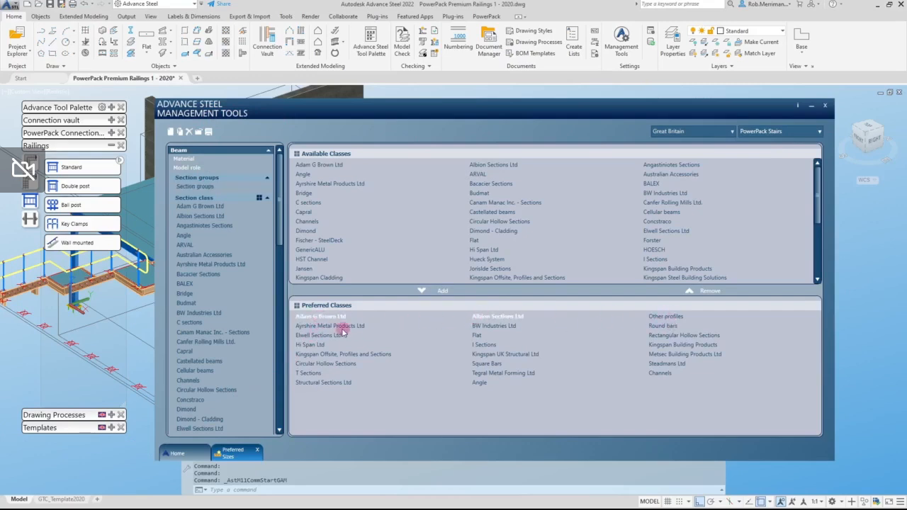
ctrl+click(333, 326)
ctrl+click(488, 326)
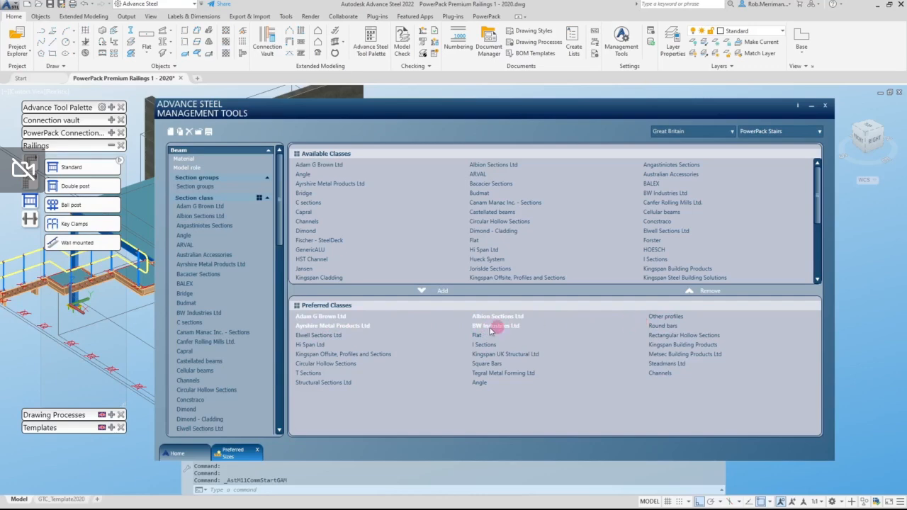
ctrl+click(321, 336)
click(323, 354)
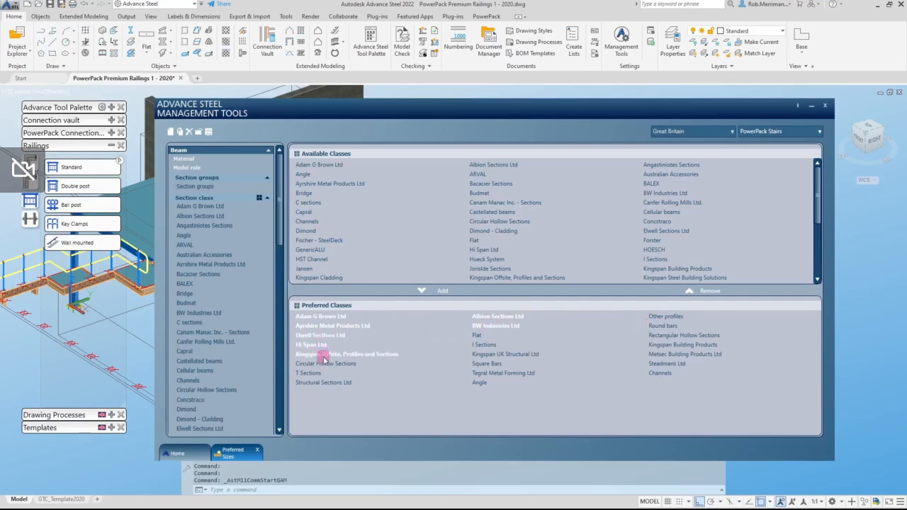
click(315, 383)
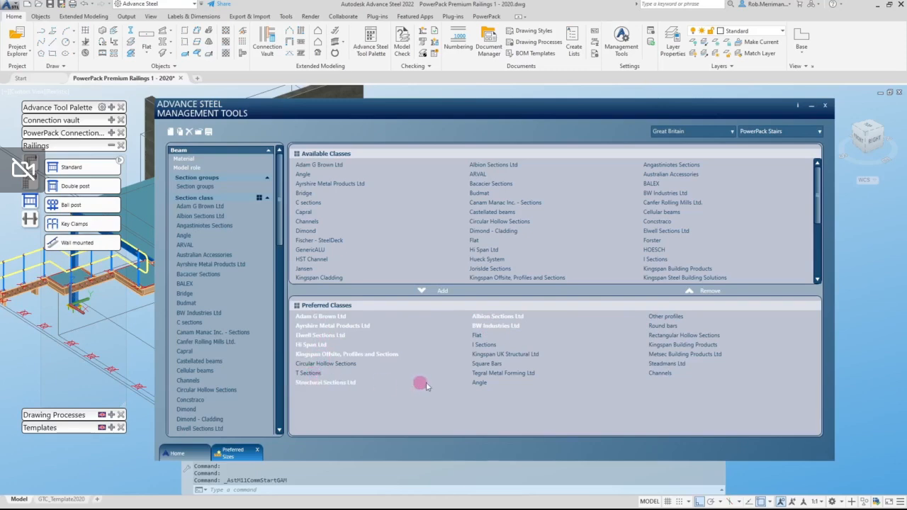
click(487, 373)
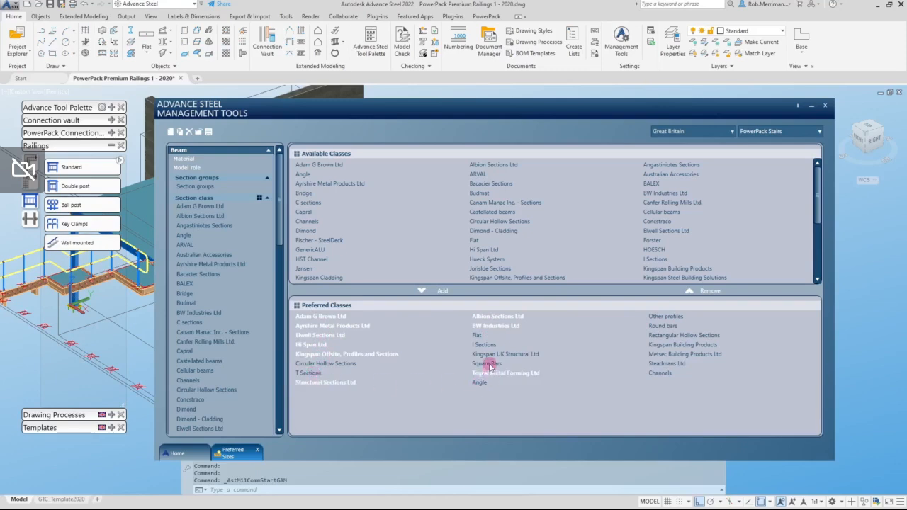
click(488, 354)
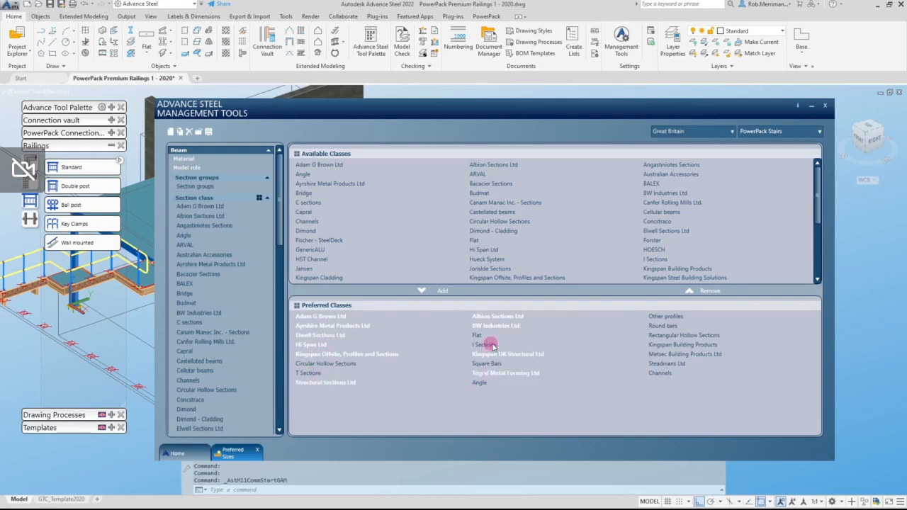
click(669, 366)
click(681, 355)
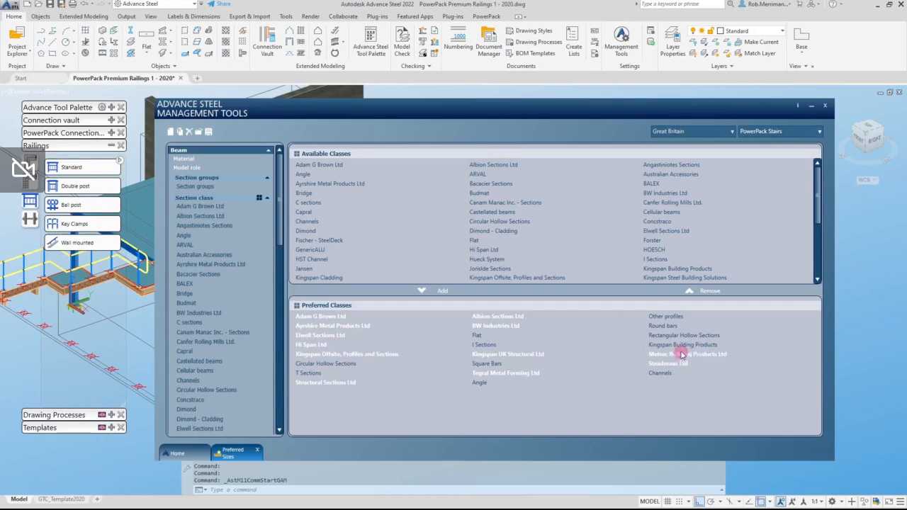
click(681, 345)
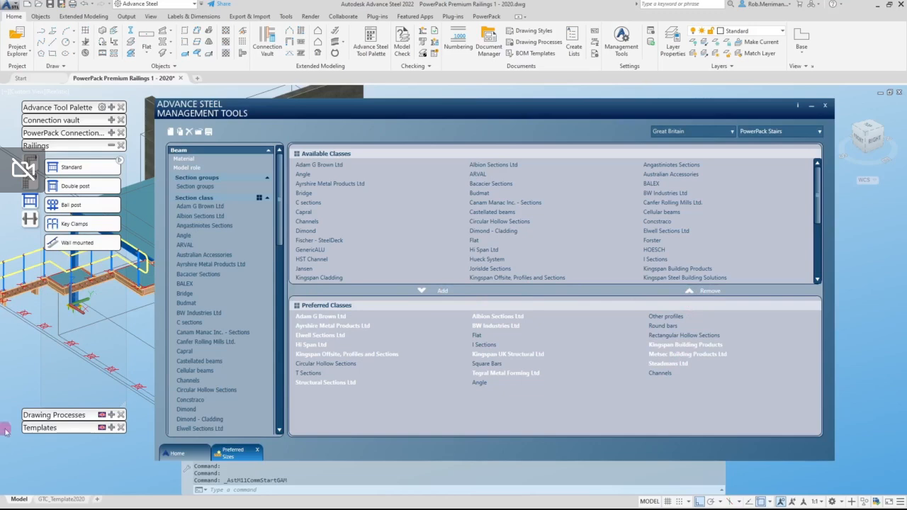
click(690, 293)
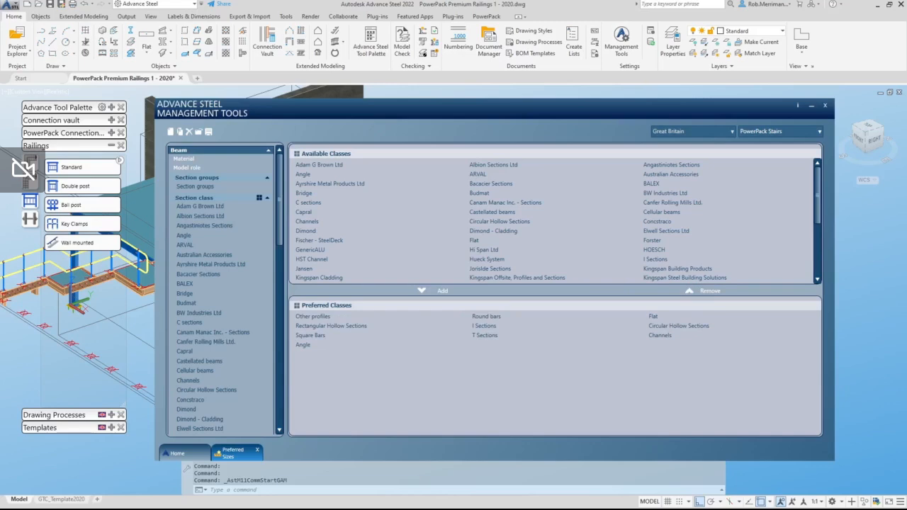
Remove every preferred class from the Adam G Brown Ltd section class.
click(198, 206)
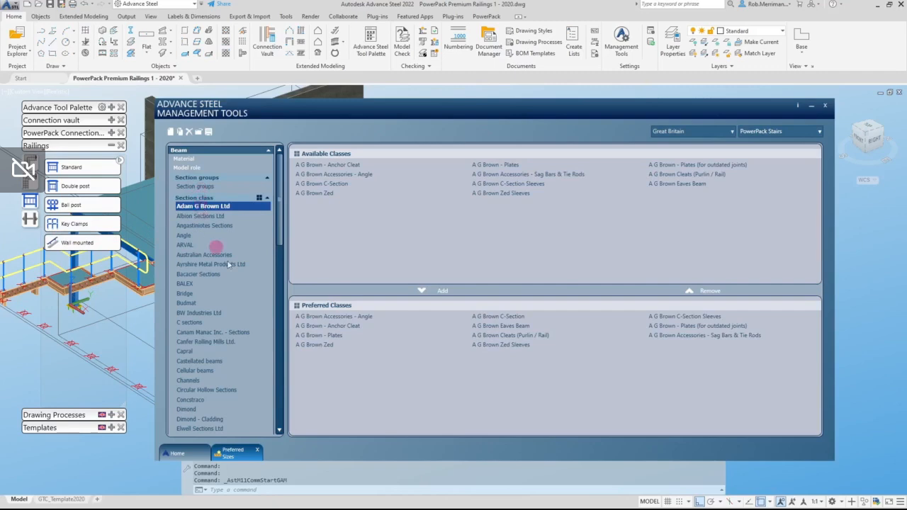
click(310, 318)
key(ctrl+a)
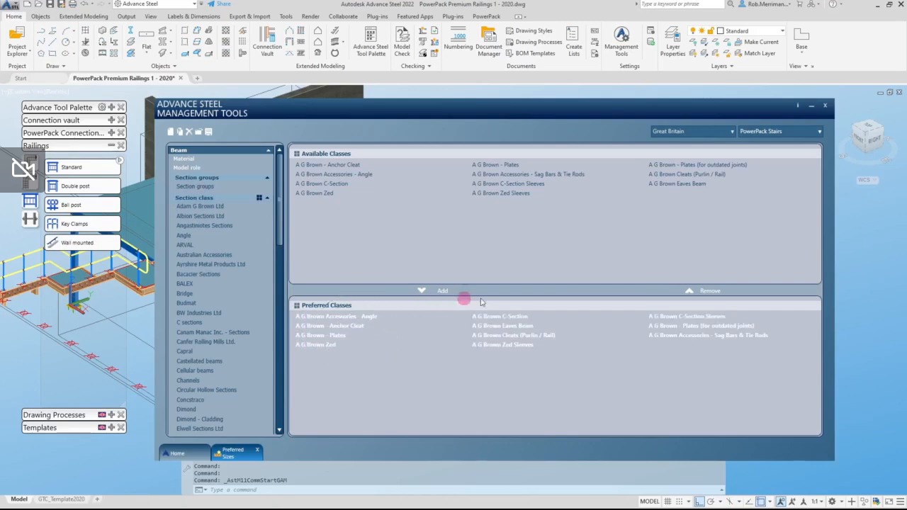
click(709, 290)
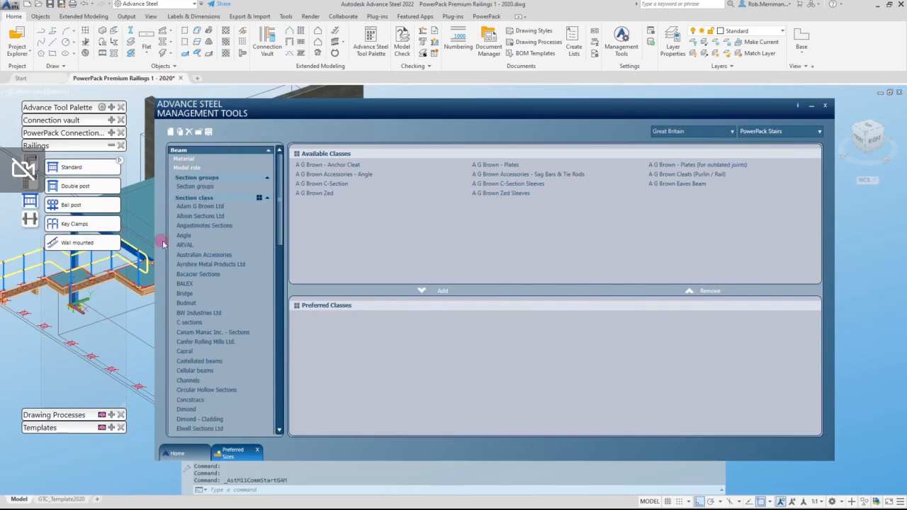
Clear all preferred classes of the Albion Sections Ltd section class.
click(206, 221)
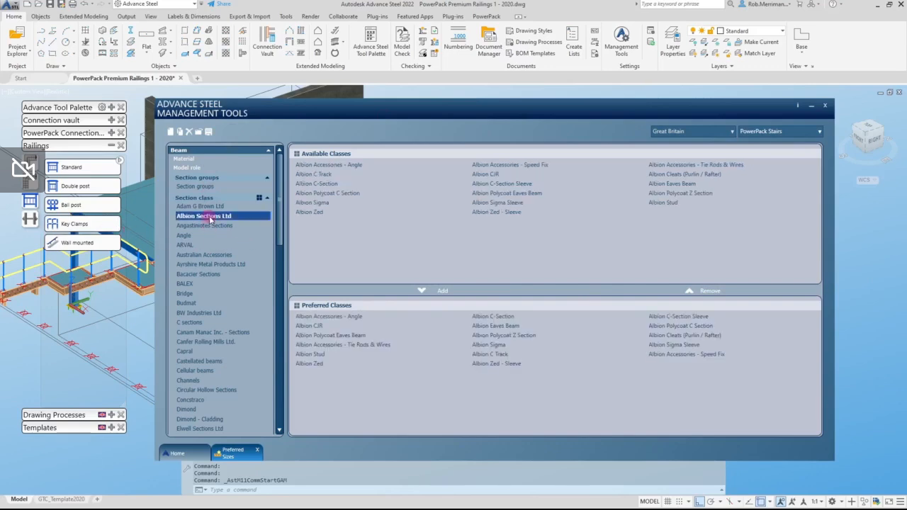
click(334, 335)
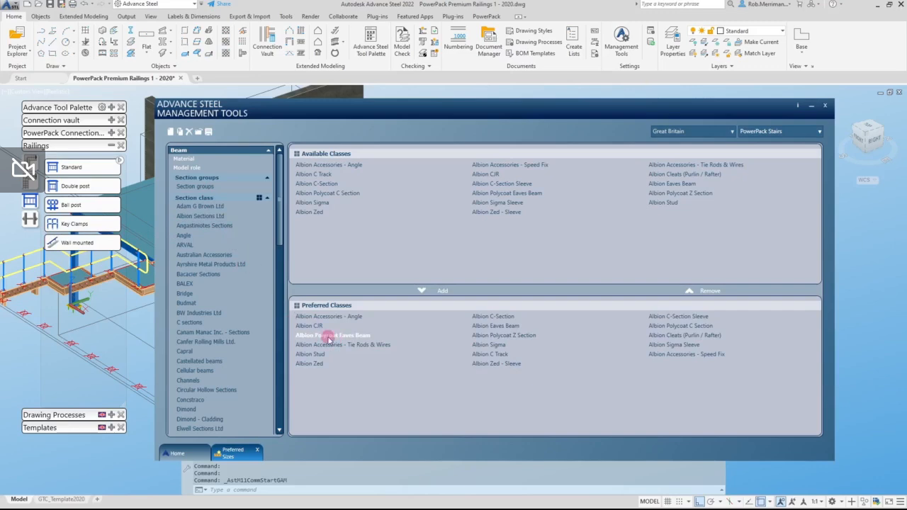
key(ctrl+a)
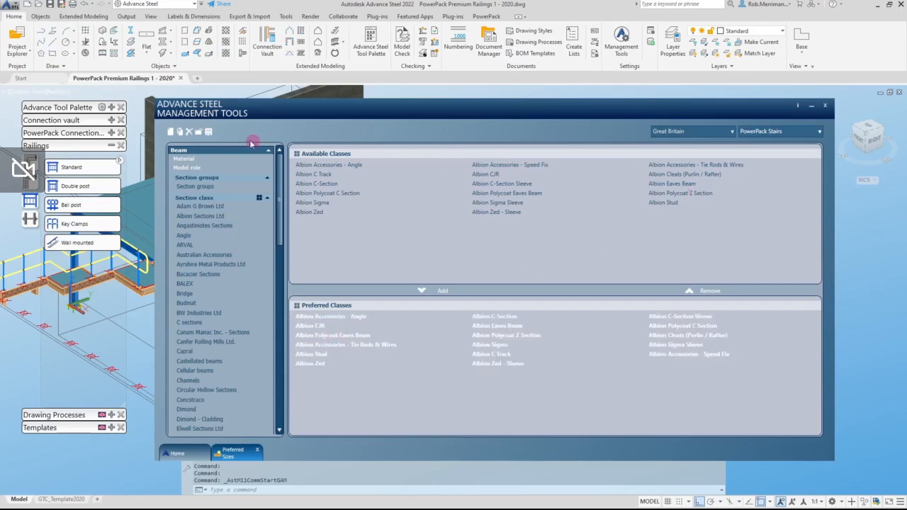
click(704, 290)
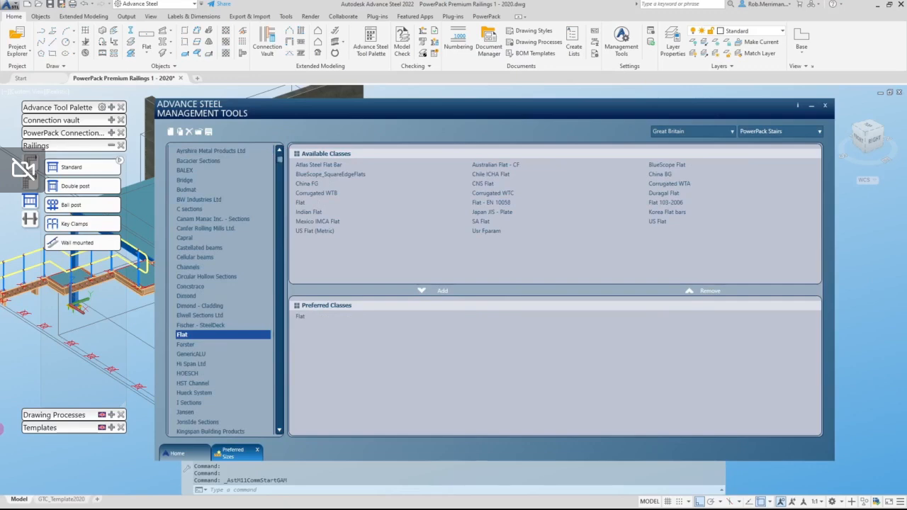
Check the preferred classes of the BW Industries Ltd and Flat section classes.
click(202, 199)
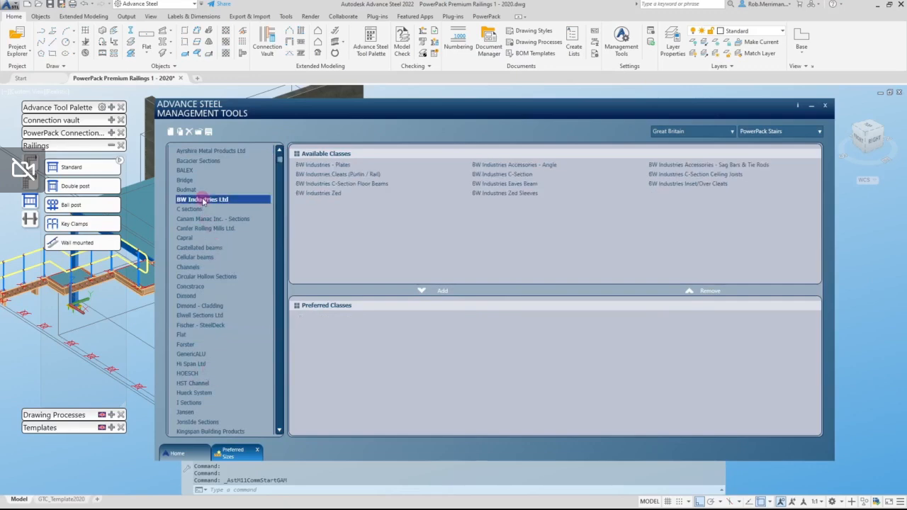
click(197, 336)
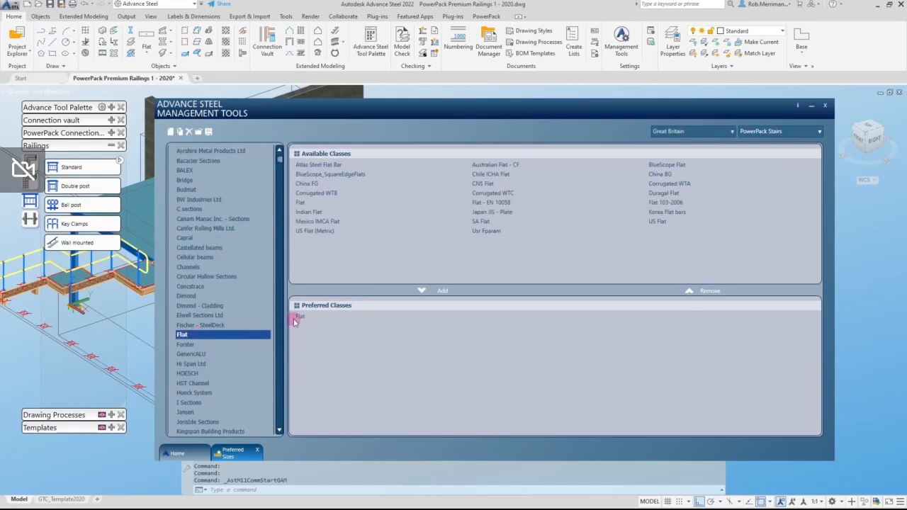
Remove all preferred sizes from the Flat entry in the beam Sections list.
scroll(241, 322, down, 15)
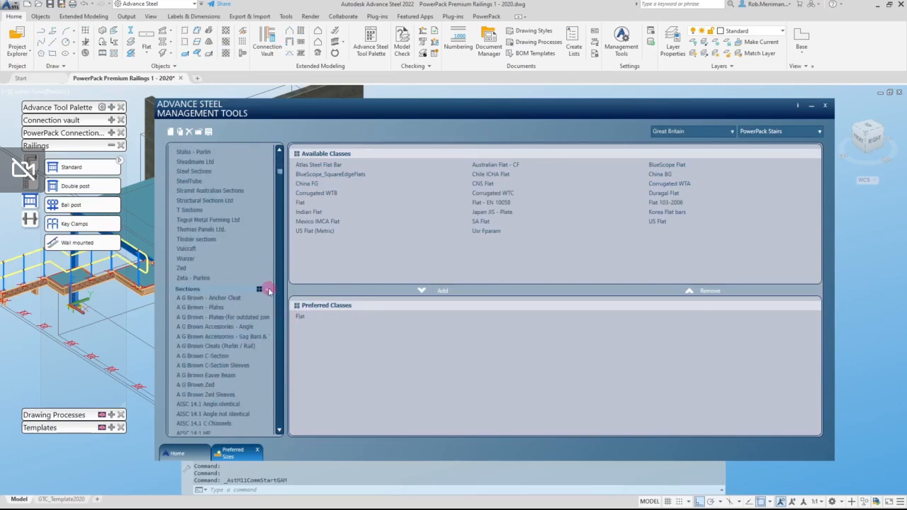
scroll(228, 340, down, 12)
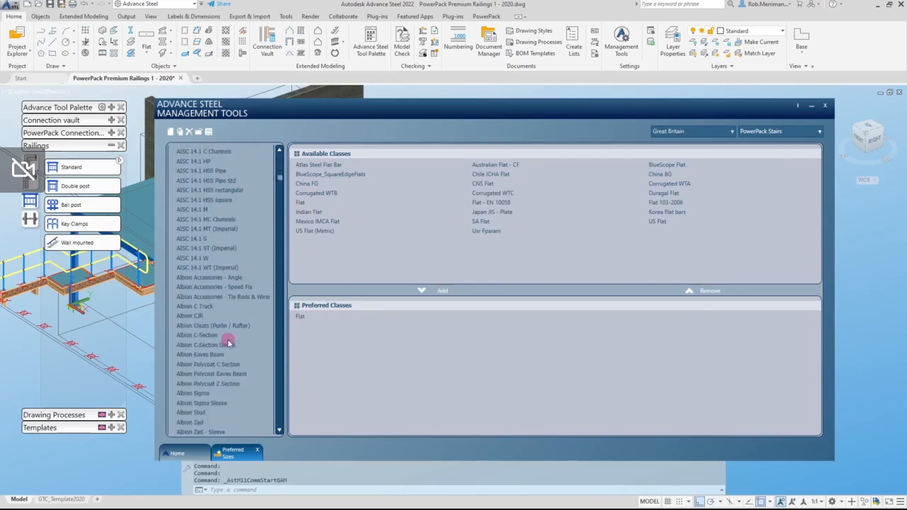
scroll(228, 343, down, 10)
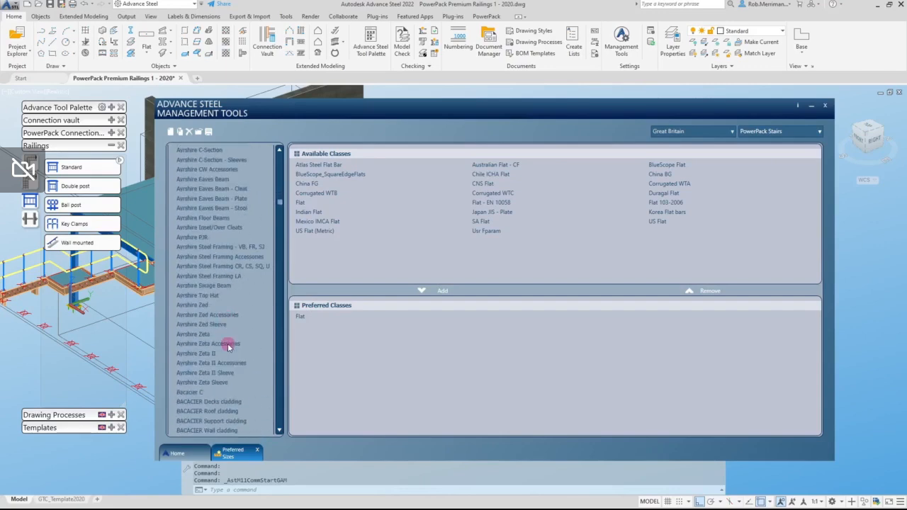
drag(281, 208, 283, 242)
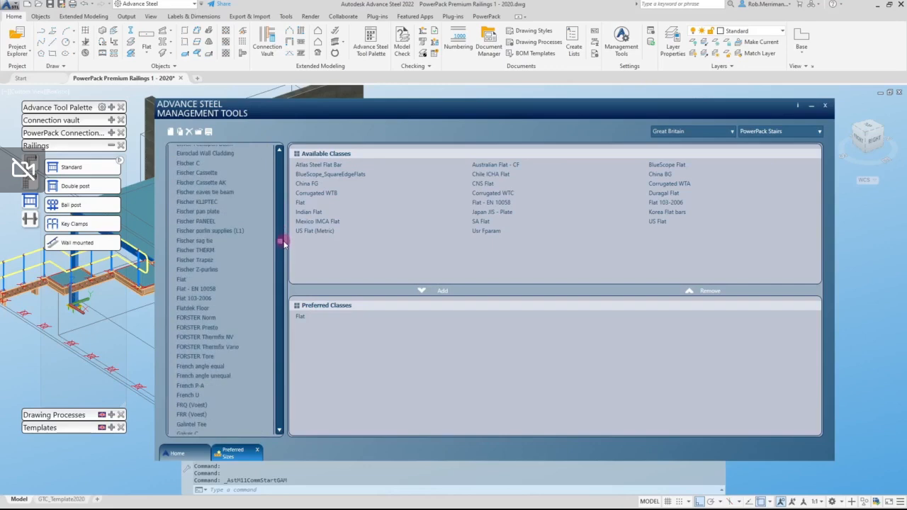
click(195, 280)
click(185, 281)
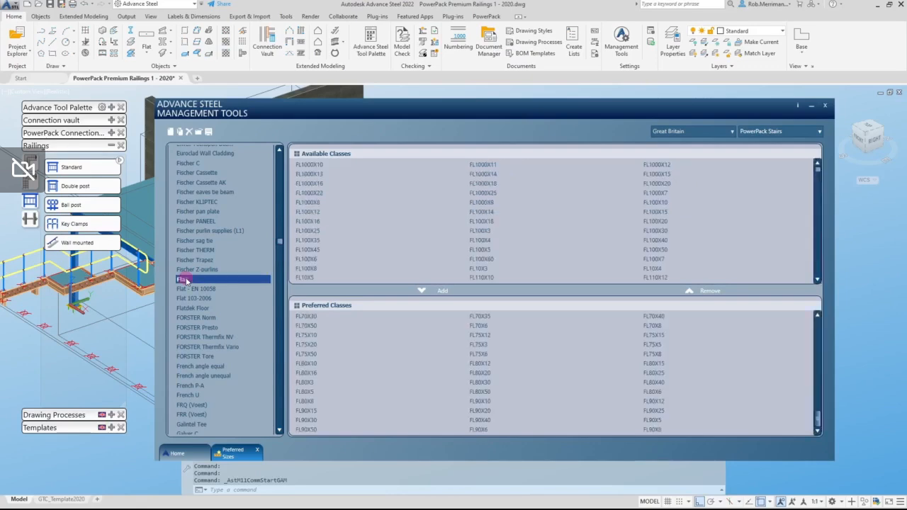
click(359, 350)
scroll(360, 351, up, 12)
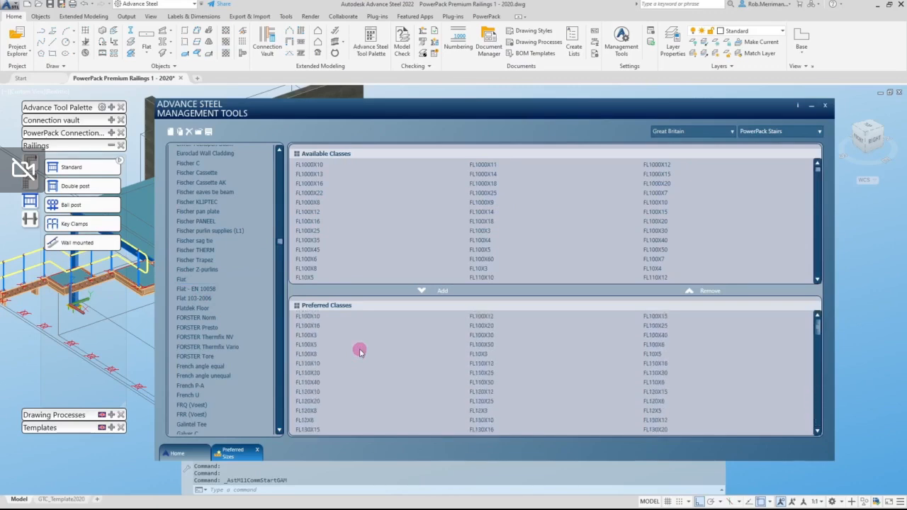
click(309, 334)
key(ctrl+a)
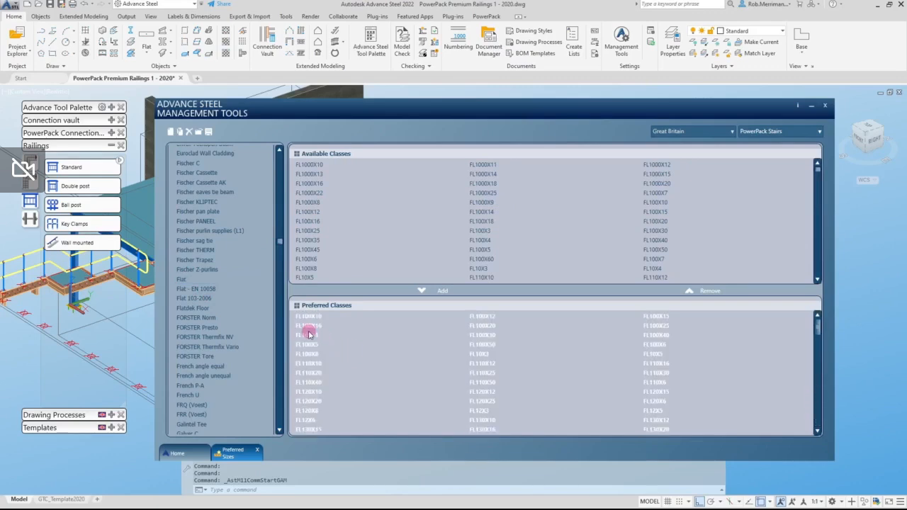
click(697, 291)
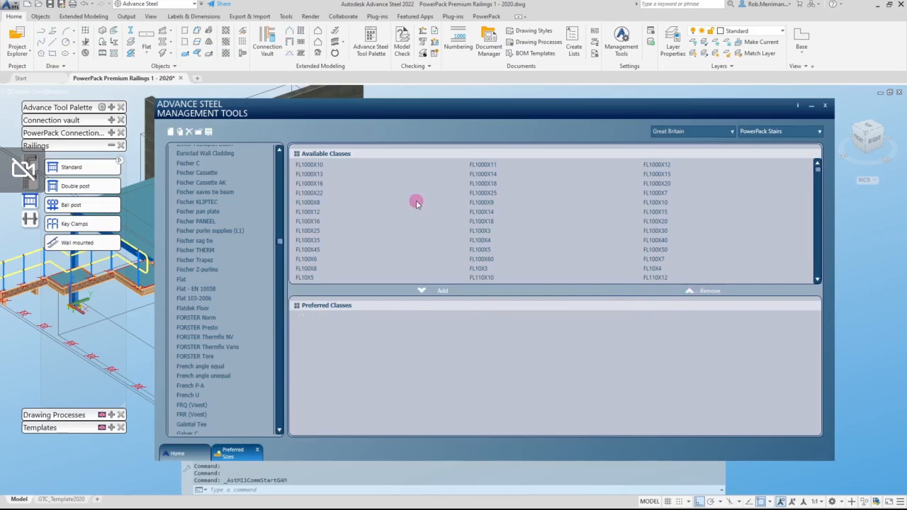
Add the flat sizes FL40X12 and FL40X10 to the preferred classes of the Flat section.
scroll(416, 203, down, 1)
scroll(416, 203, down, 1)
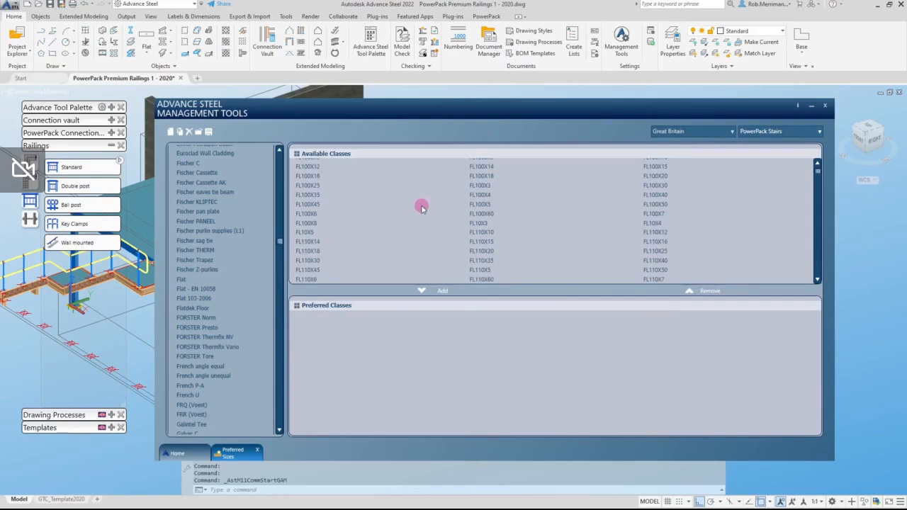
scroll(421, 207, down, 5)
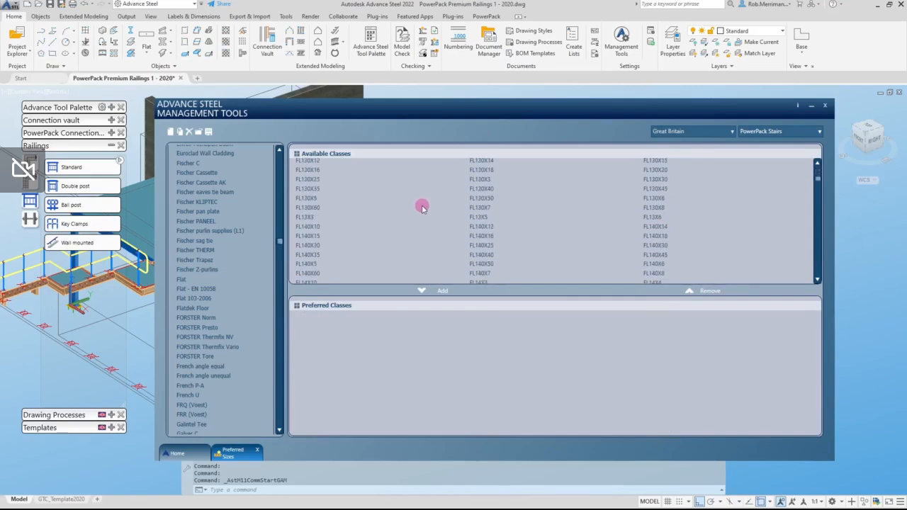
scroll(422, 207, down, 4)
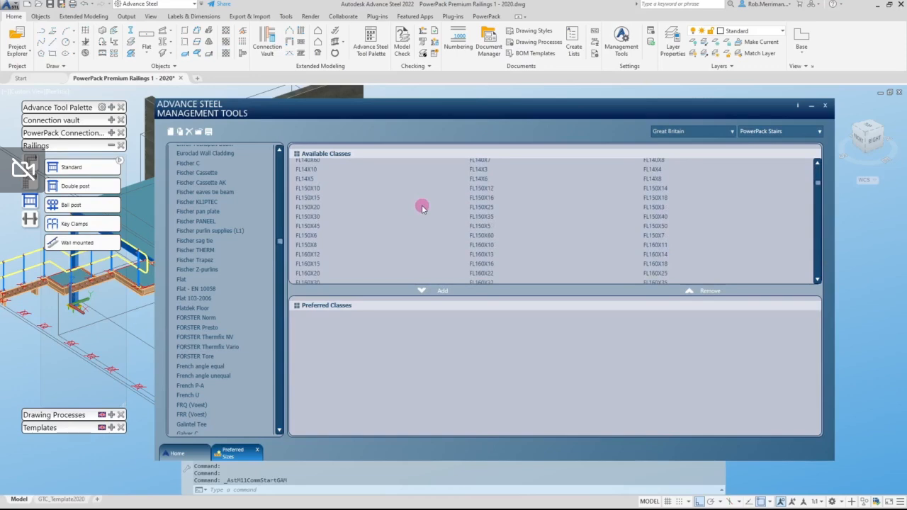
scroll(422, 204, down, 5)
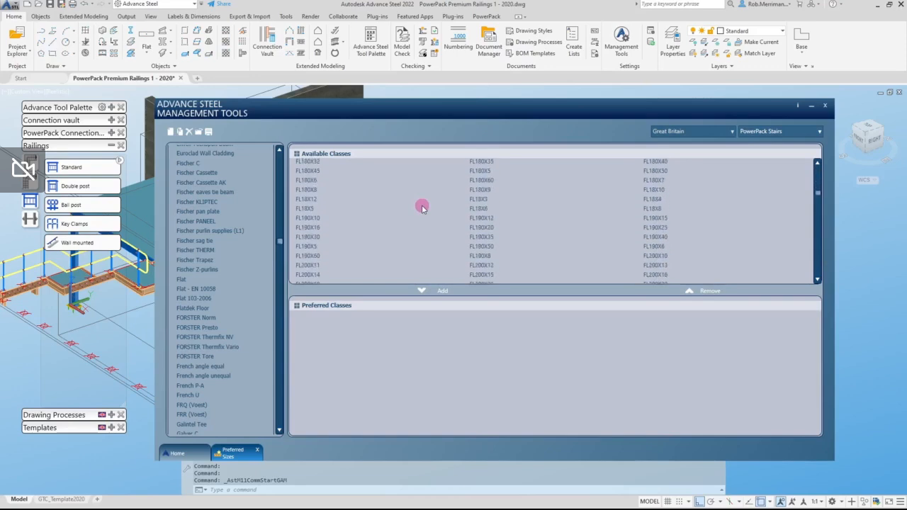
scroll(421, 204, down, 4)
scroll(421, 206, down, 7)
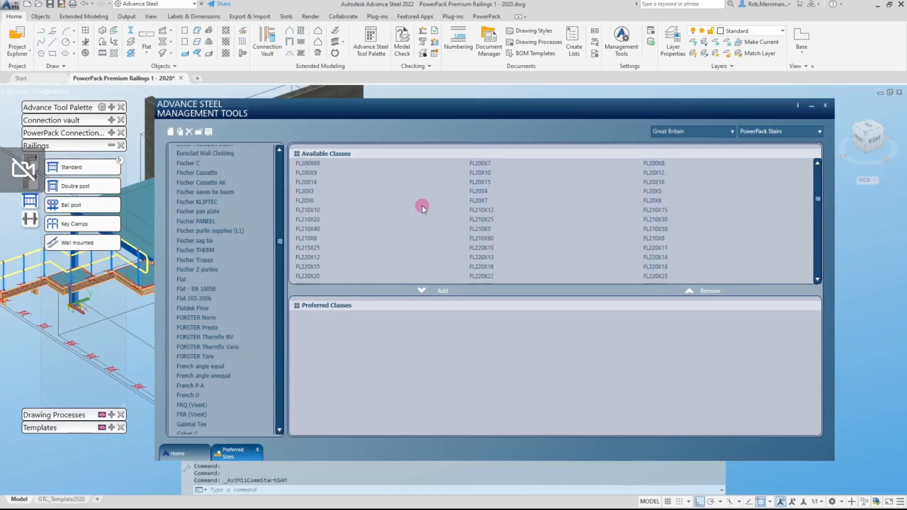
scroll(422, 207, down, 6)
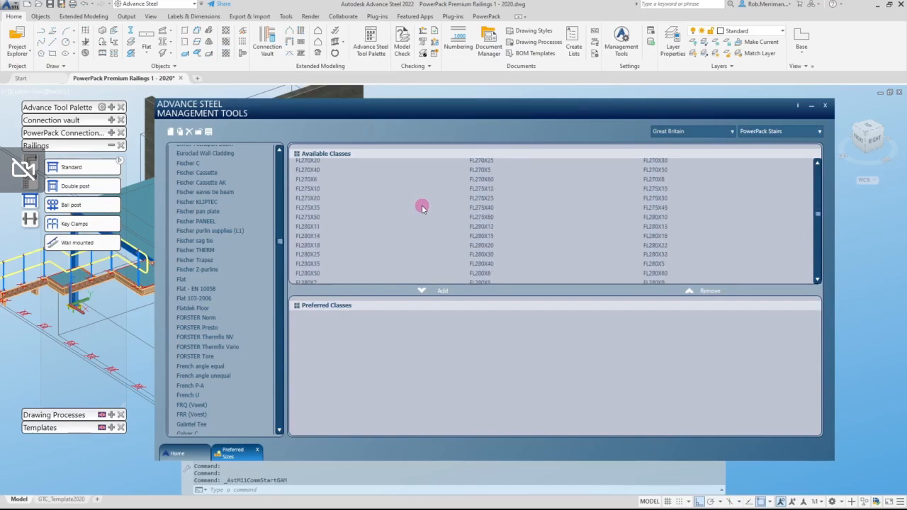
scroll(422, 207, down, 5)
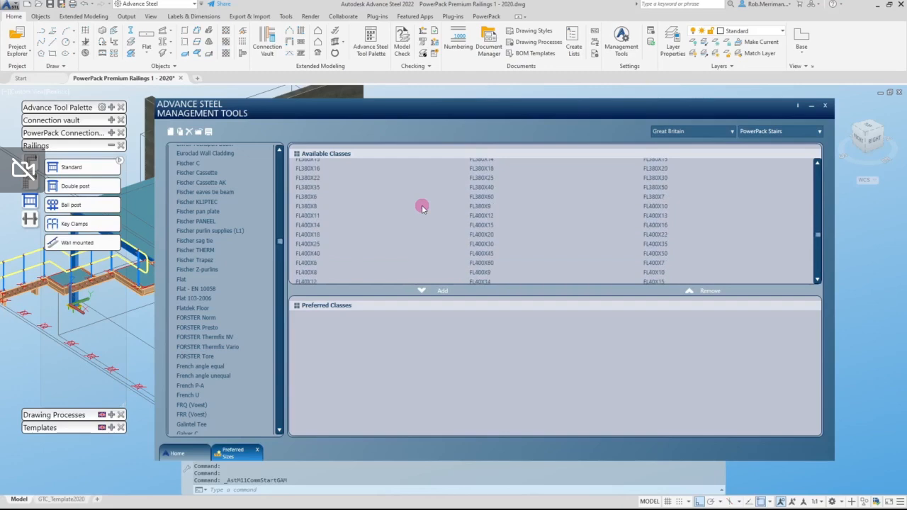
scroll(422, 202, down, 1)
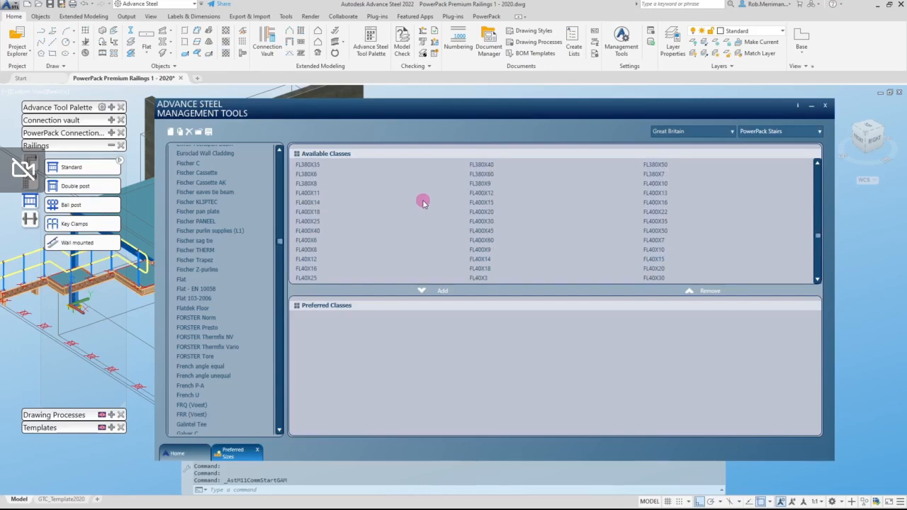
scroll(422, 202, down, 3)
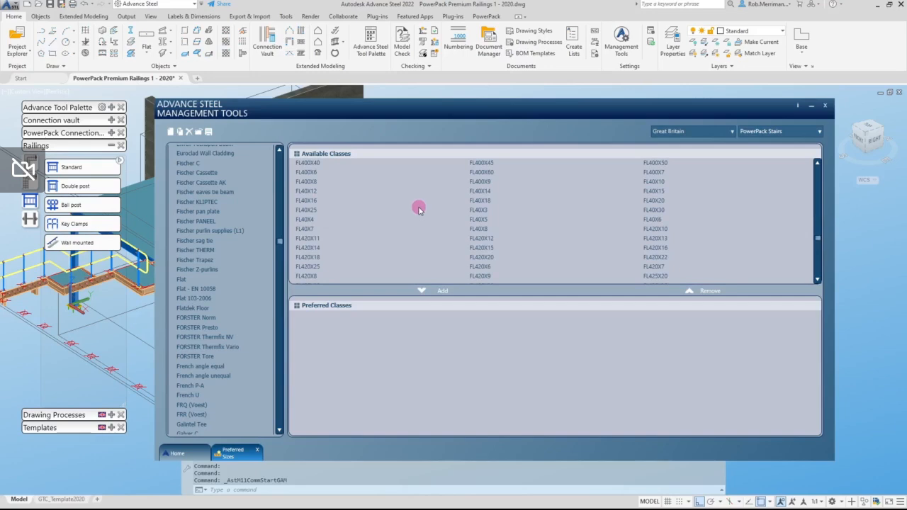
click(305, 192)
ctrl+click(652, 182)
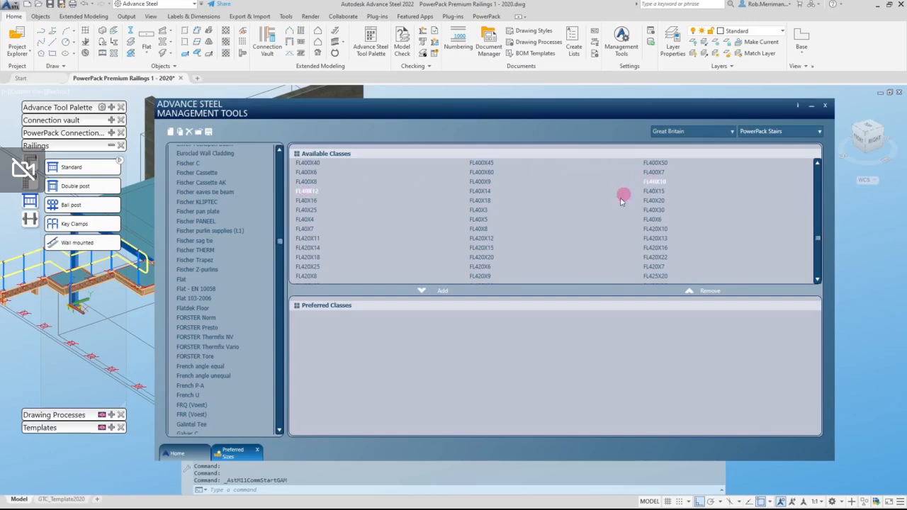
click(421, 291)
Add the flat size FL50X8 to the preferred classes of the Flat section.
scroll(425, 210, down, 3)
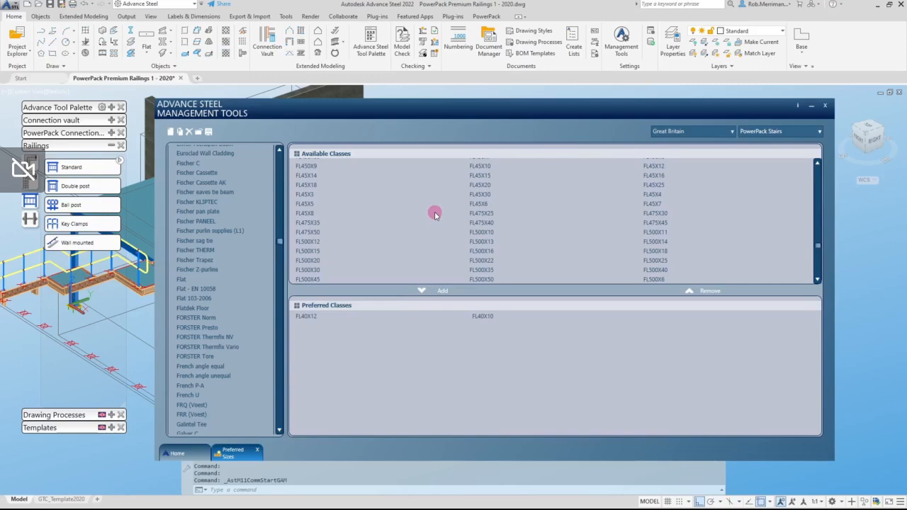
scroll(434, 214, down, 3)
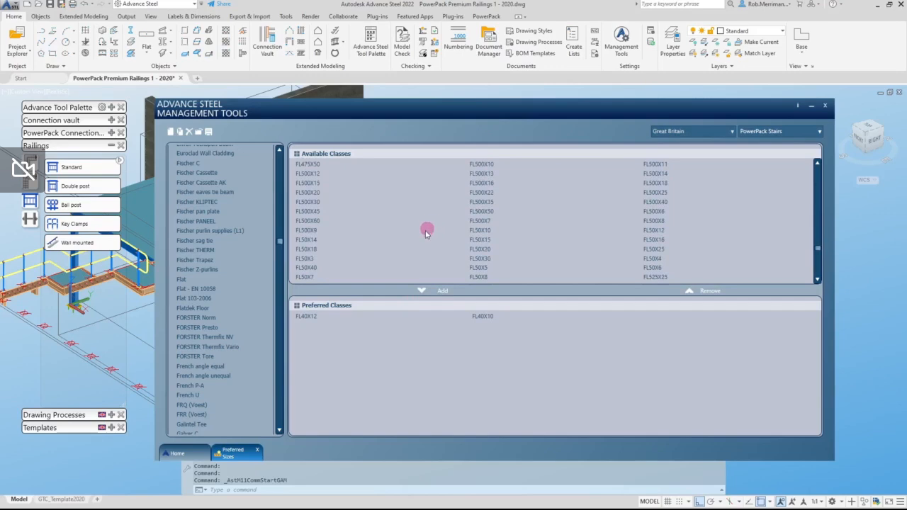
scroll(415, 236, down, 3)
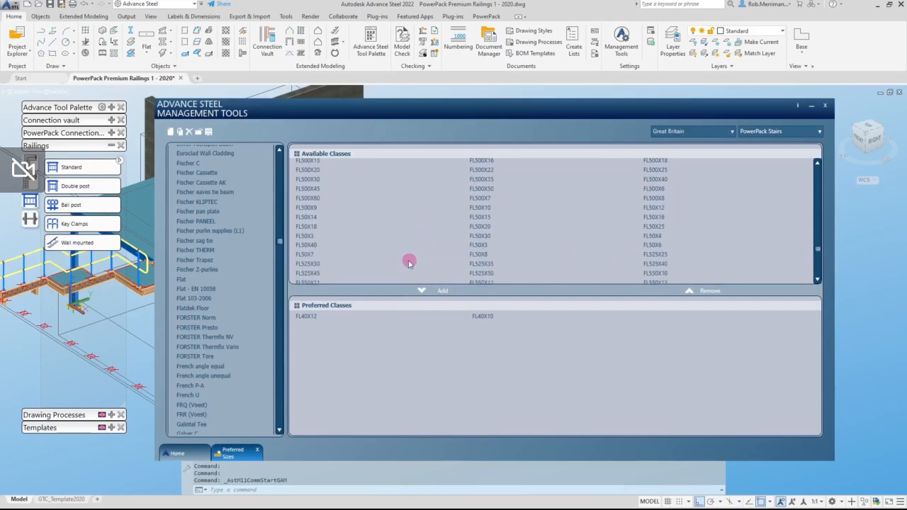
click(479, 254)
click(432, 291)
Add the flat size FL50X10 to the preferred classes of the Flat section.
scroll(428, 236, down, 6)
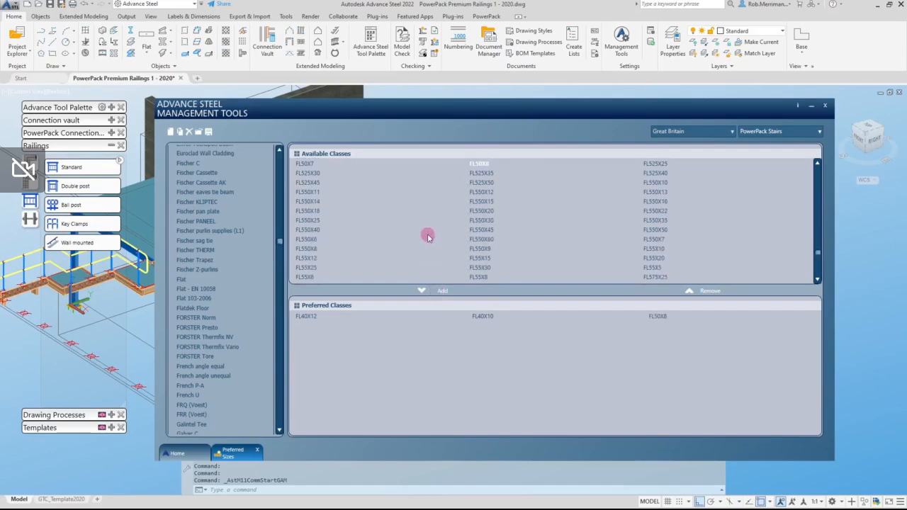
scroll(428, 236, up, 6)
scroll(428, 237, up, 1)
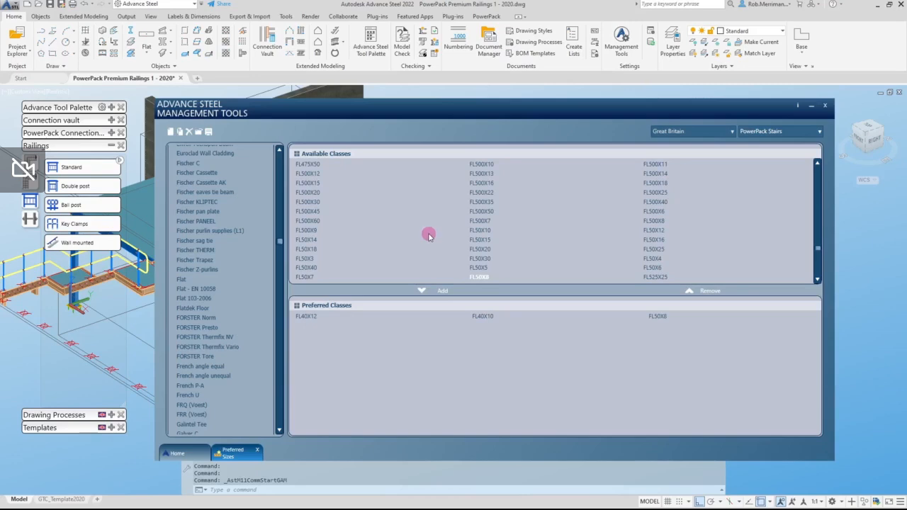
click(480, 231)
click(432, 290)
scroll(449, 237, down, 5)
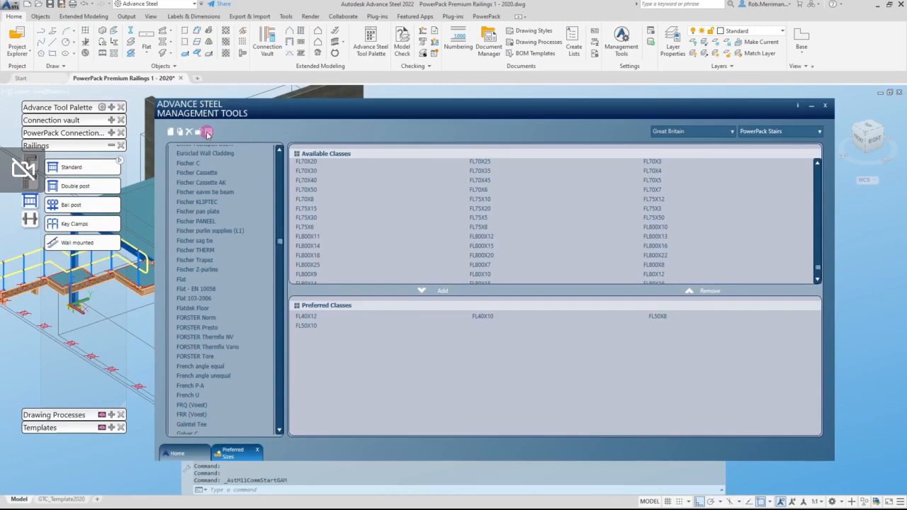
Review the preferred classes of Section groups and the Angle section class, then close Management Tools.
scroll(257, 221, up, 10)
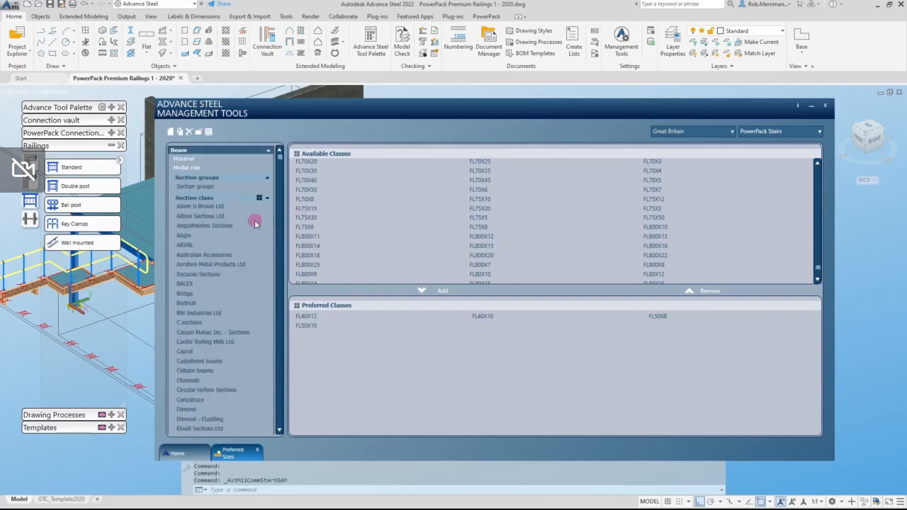
click(216, 186)
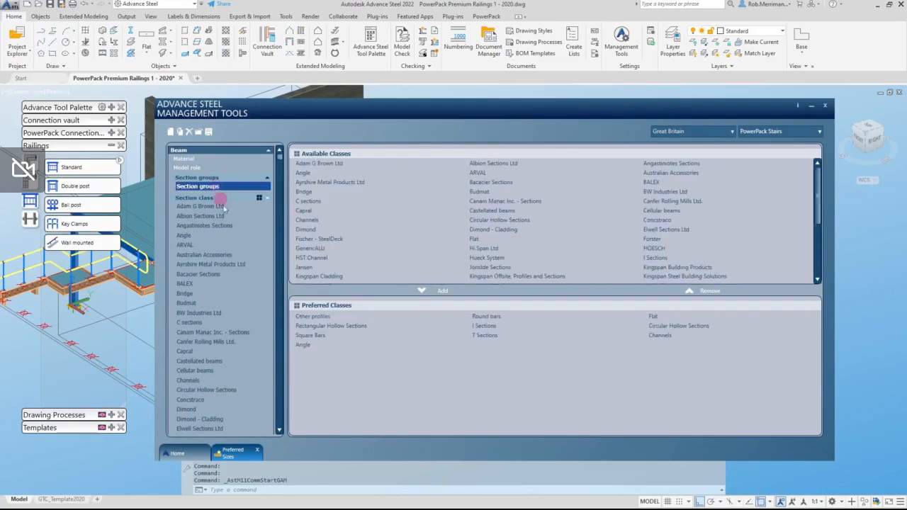
click(186, 235)
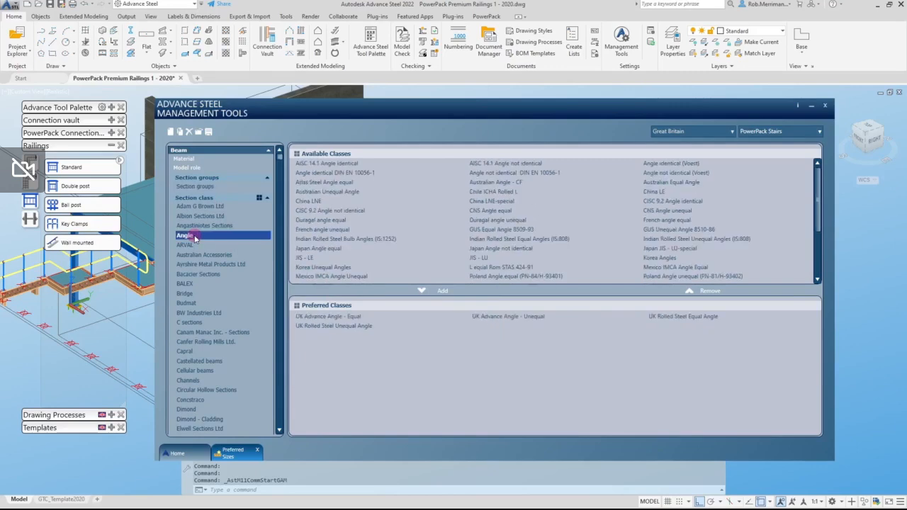
click(824, 106)
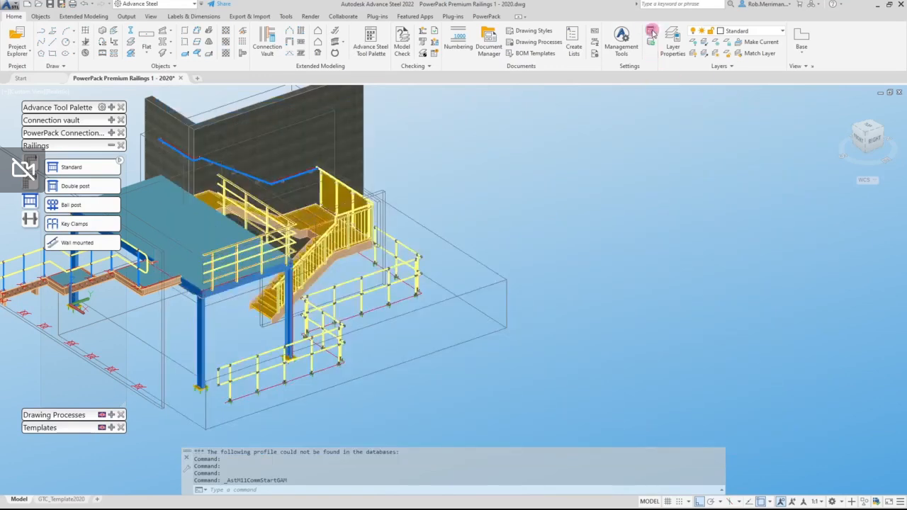
Enable the PowerPack Stairs profile under Great Britain in the project data preferences and accept the settings.
click(651, 32)
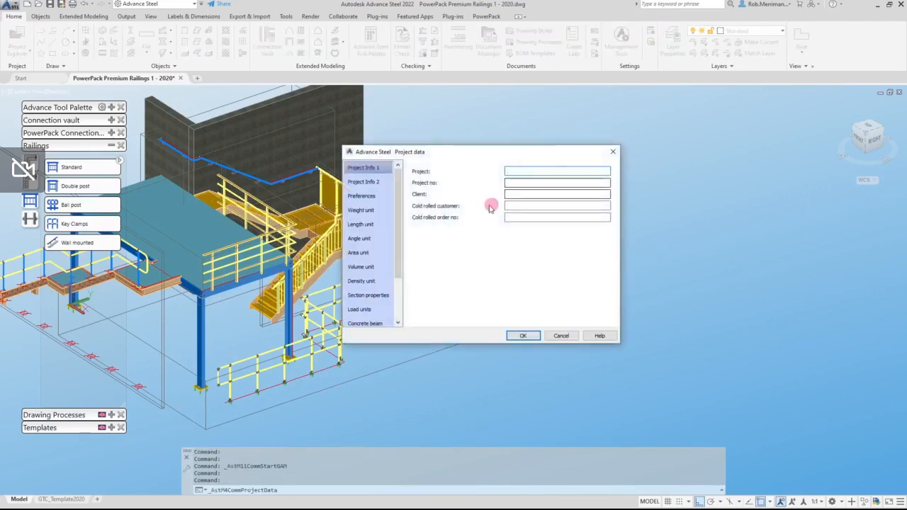
click(374, 201)
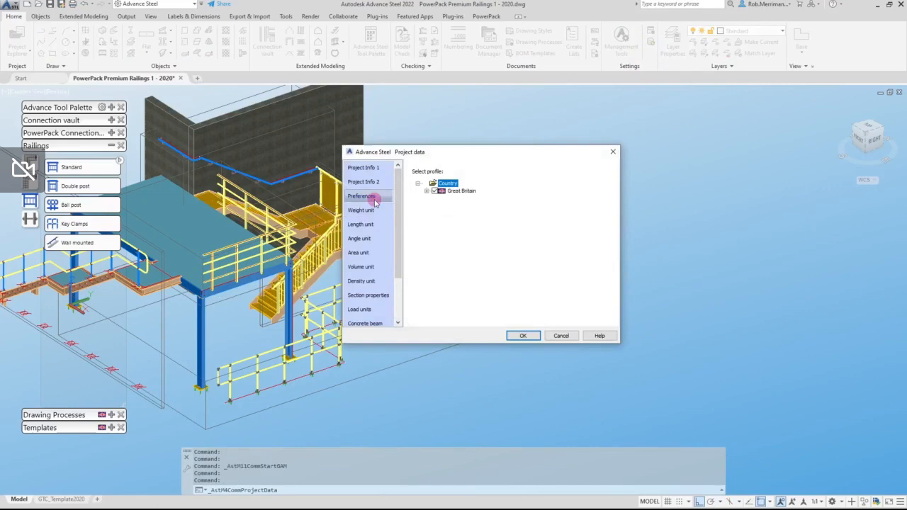
click(426, 191)
click(444, 206)
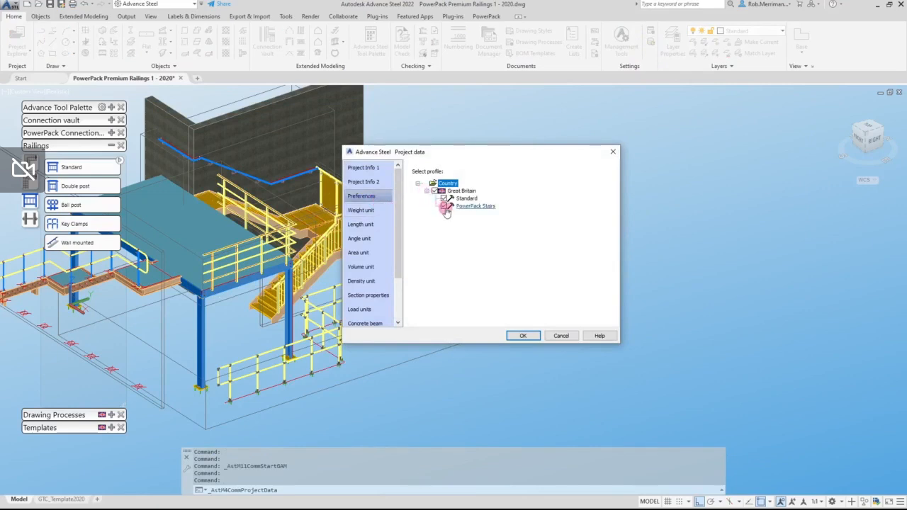
click(528, 337)
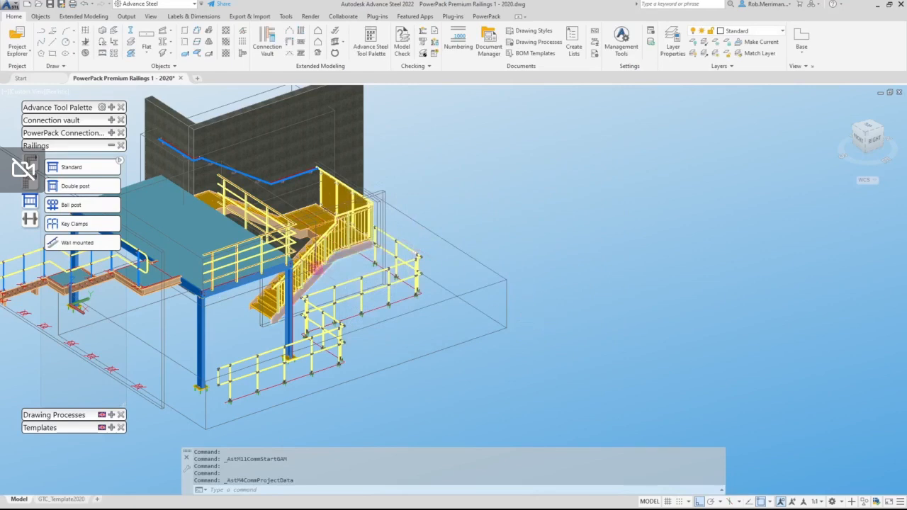
Open the properties of the standard railing on the stair and inspect the section classes offered for the top handrail profile.
scroll(311, 269, up, 3)
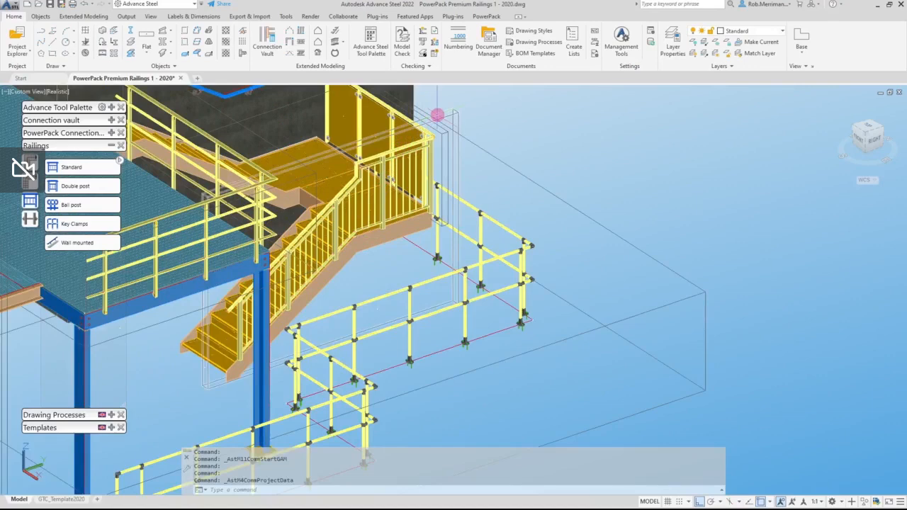
click(437, 114)
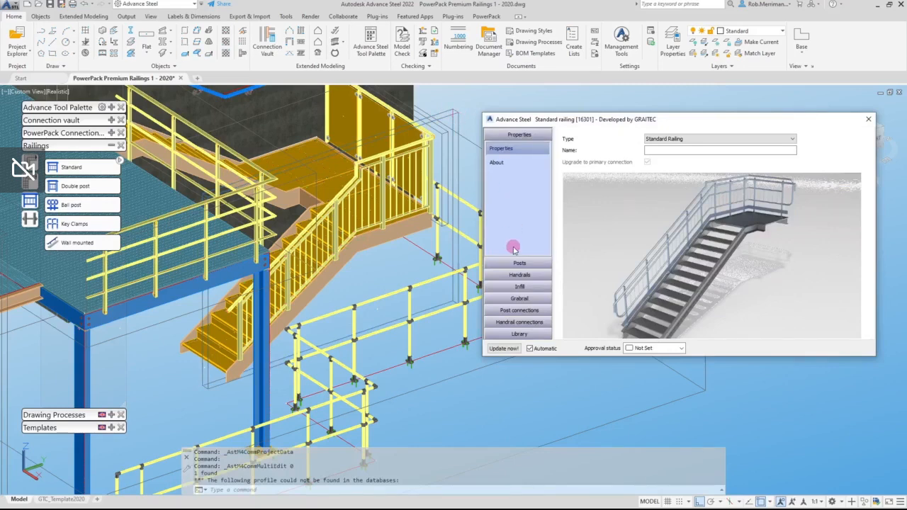
click(519, 274)
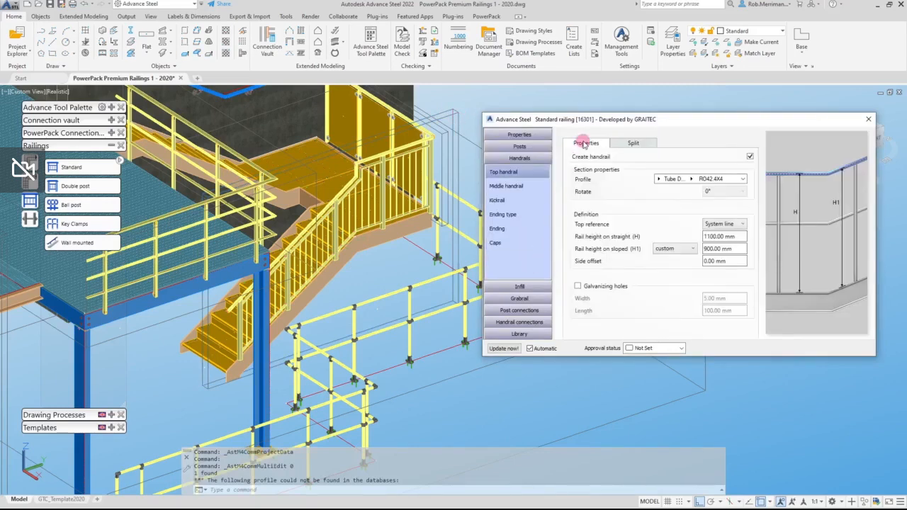
click(658, 178)
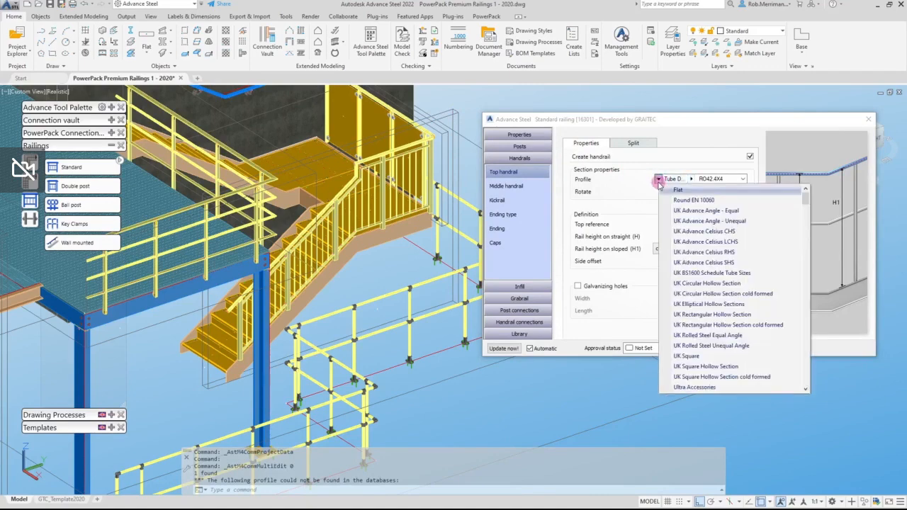
scroll(698, 231, down, 4)
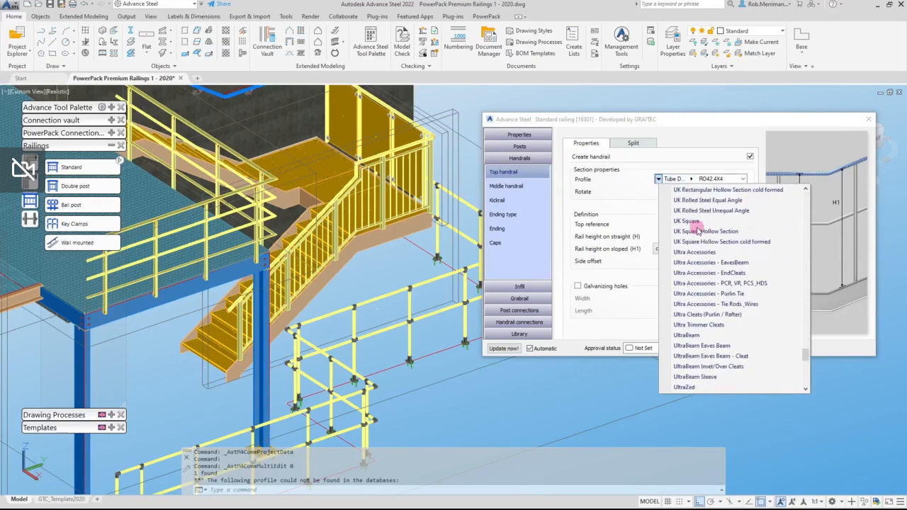
scroll(727, 273, down, 1)
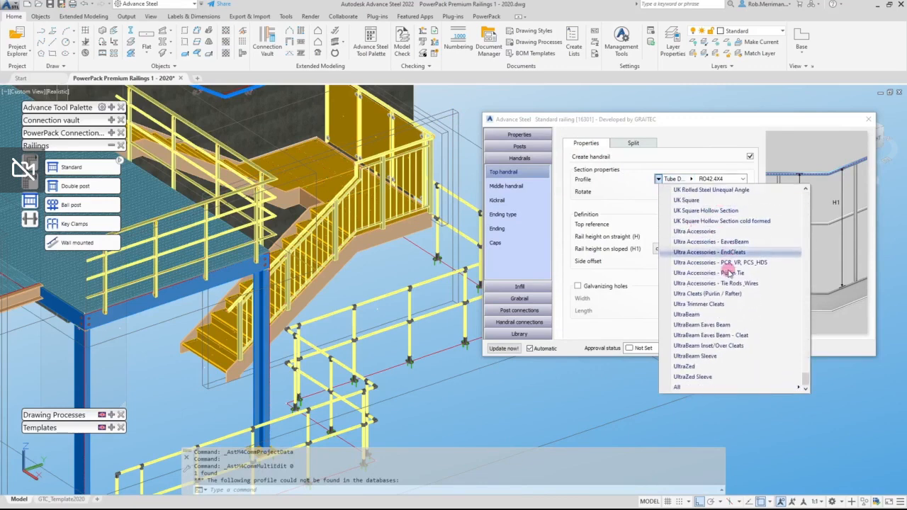
scroll(729, 269, up, 5)
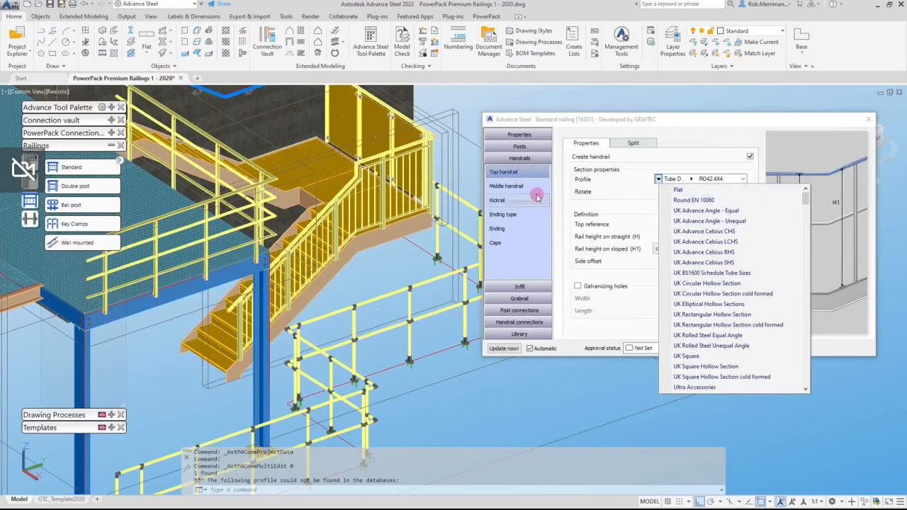
Inspect the preferred flat sizes and the full flat size list offered for the middle handrail profile.
click(515, 186)
click(628, 144)
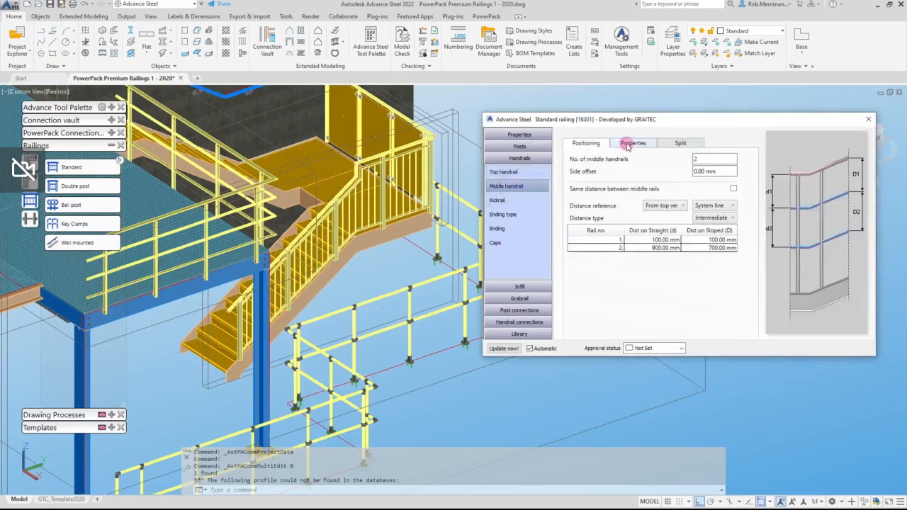
click(677, 159)
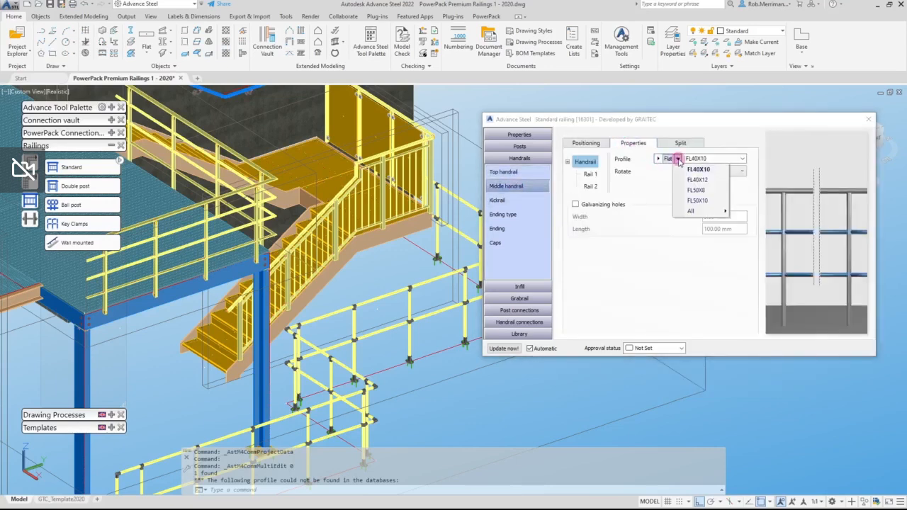
click(677, 158)
click(677, 158)
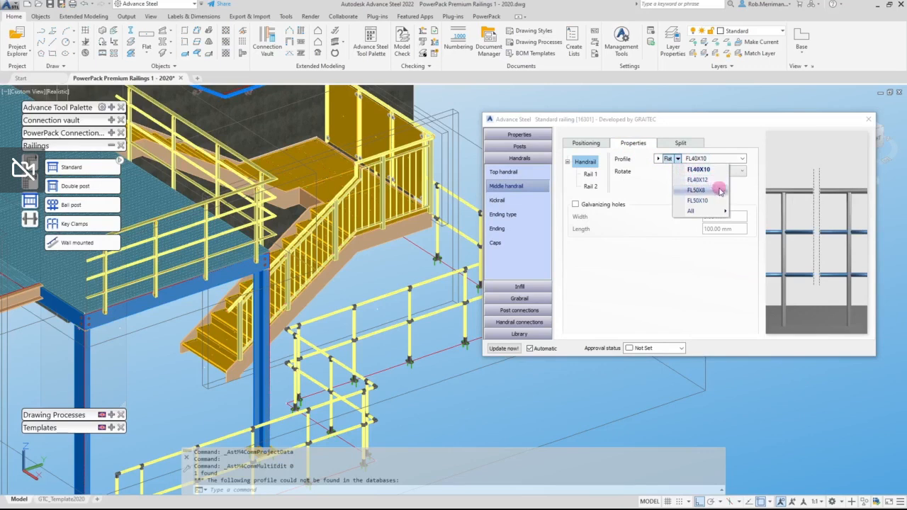
mouse_move(718, 211)
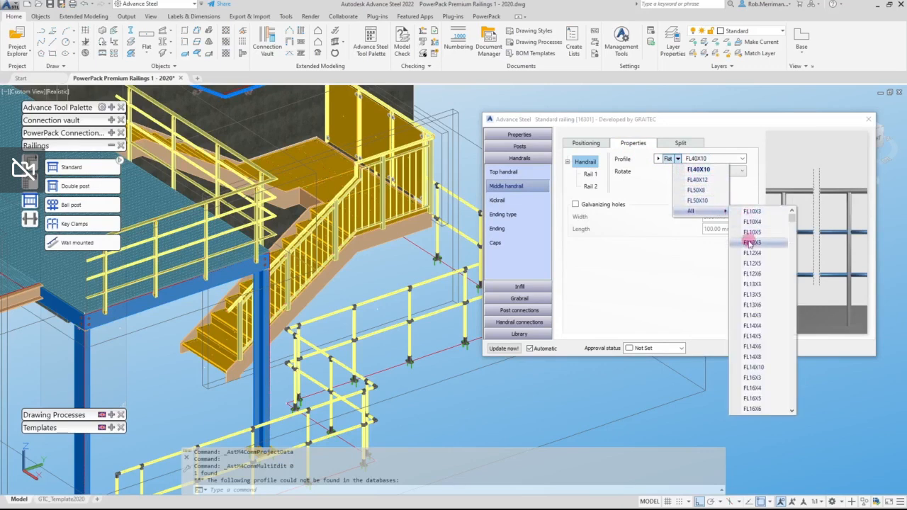
Look further through all flat sizes for the middle handrail profile, then close the standard railing properties without changing the profile.
scroll(749, 244, down, 6)
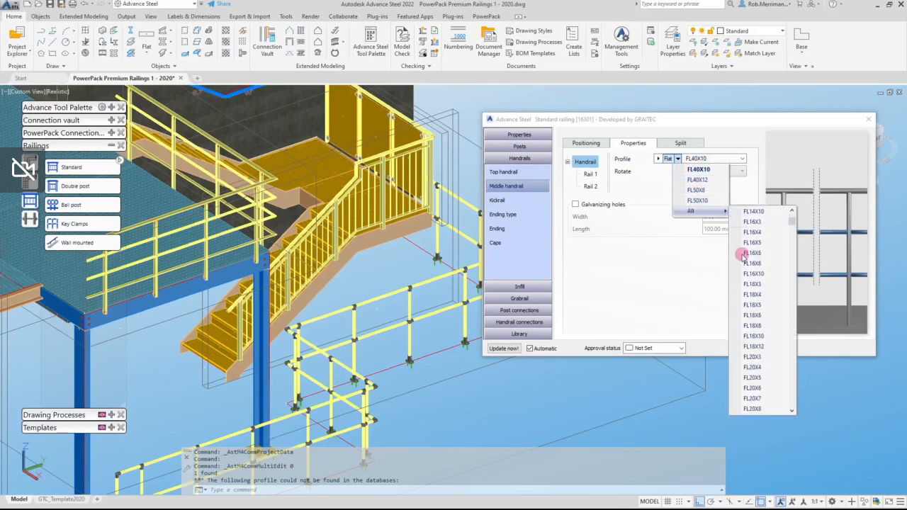
scroll(744, 255, down, 4)
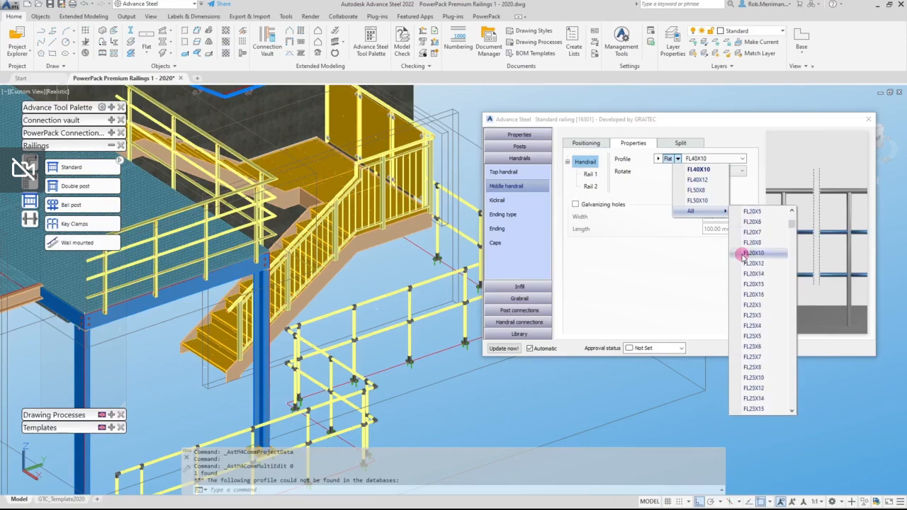
click(868, 123)
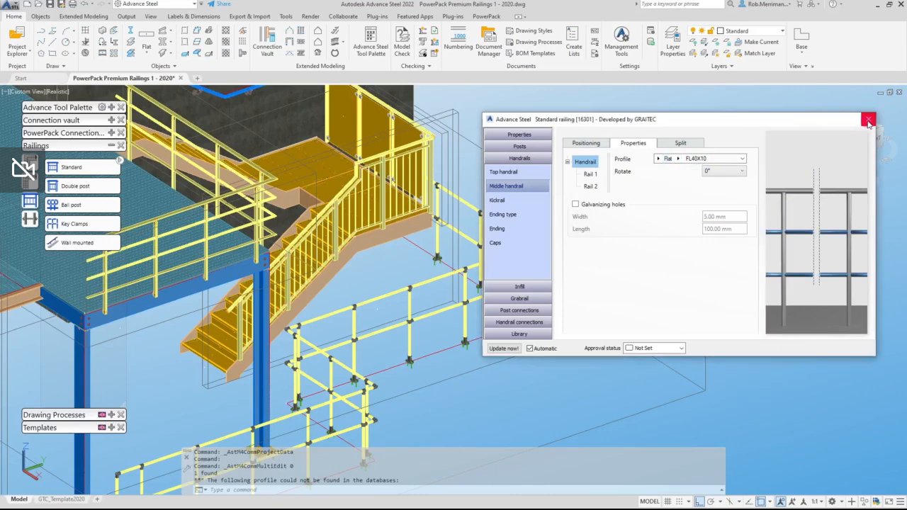
click(868, 120)
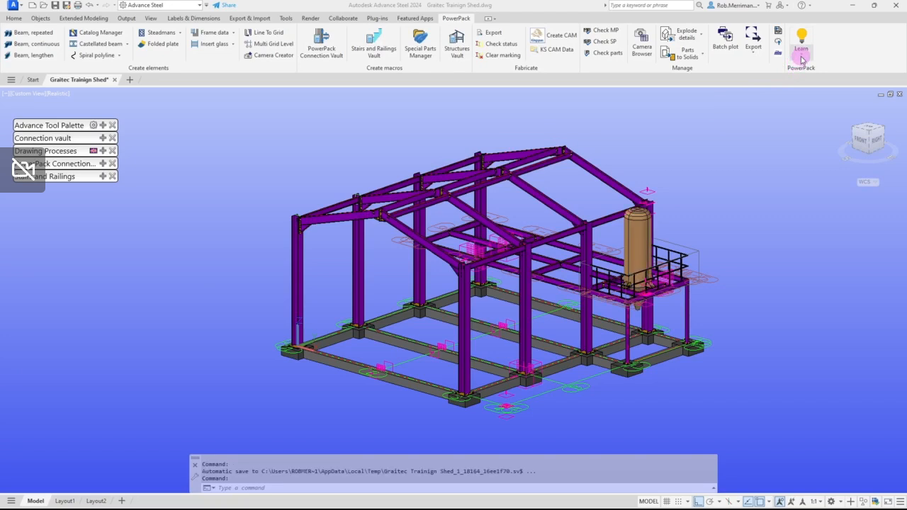
Open the online PowerPack for Advance Steel help documentation in the browser.
click(799, 61)
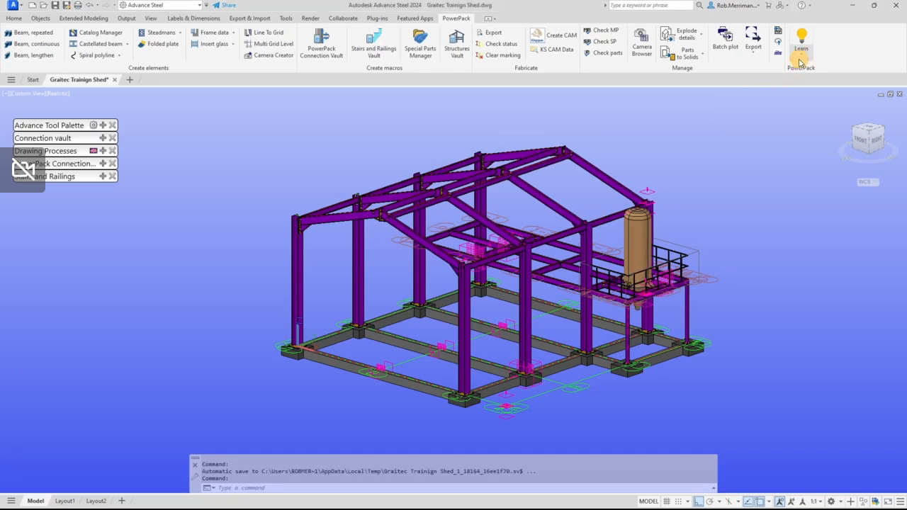
click(801, 61)
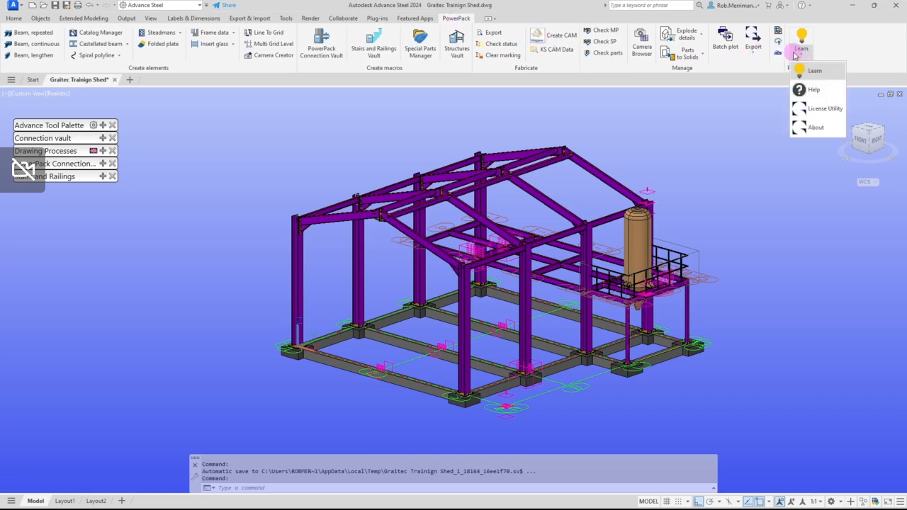
click(807, 92)
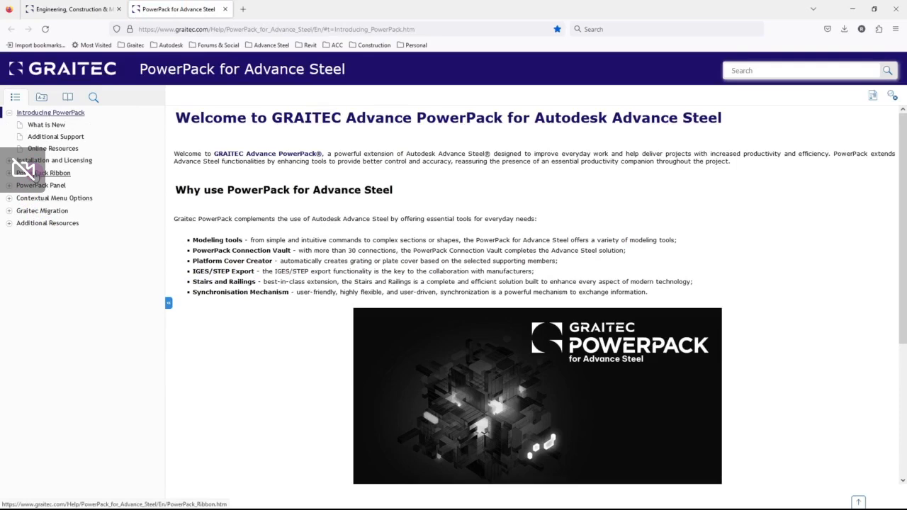
View the PowerPack Ribbon help topic and open its Stairs and Railings Vault page under Create Macros Panel.
click(39, 173)
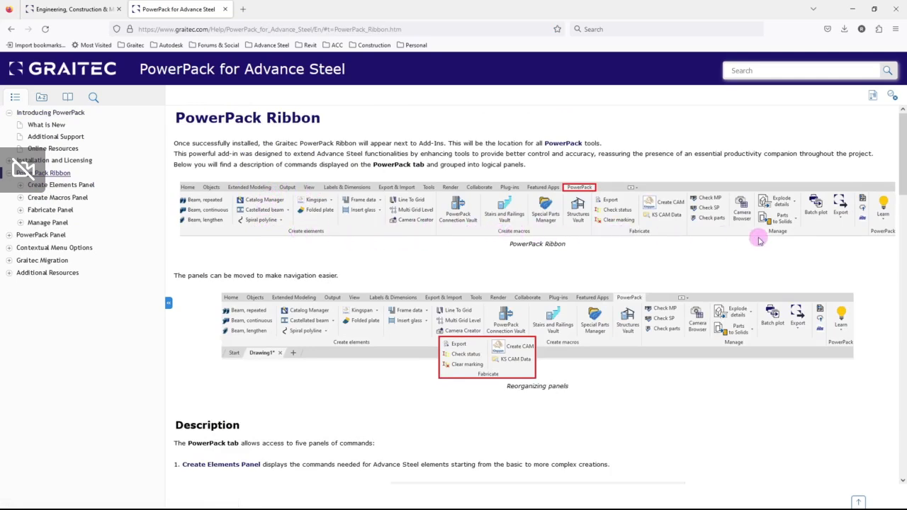
click(51, 198)
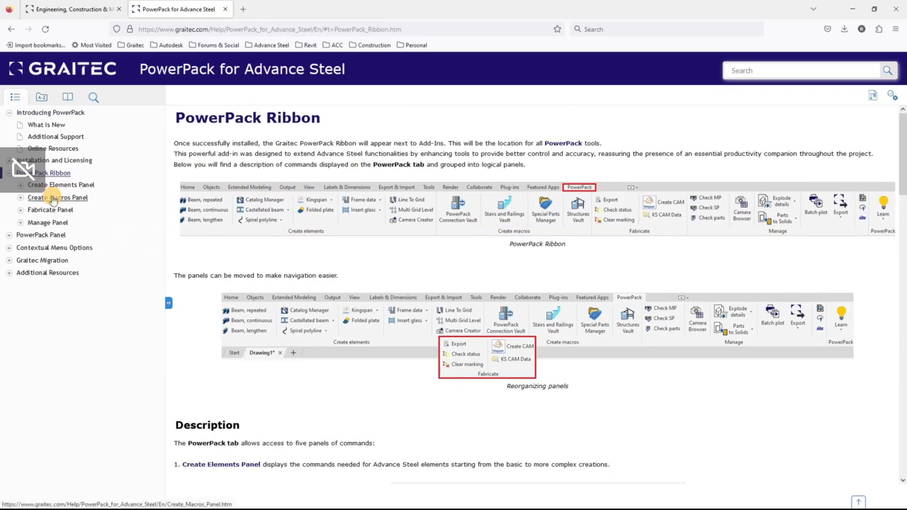
click(53, 222)
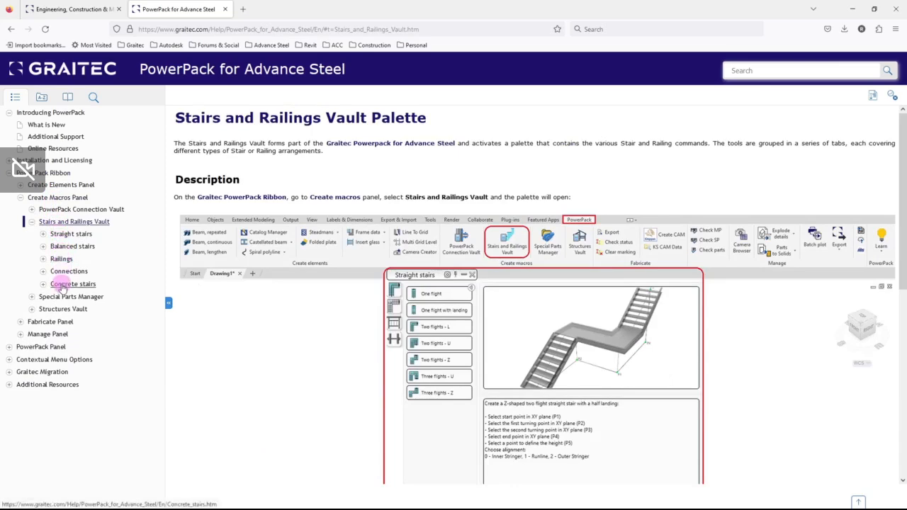
Open the Concrete stairs help topic and read through to its Concrete Fitter option and configuration sections.
click(62, 285)
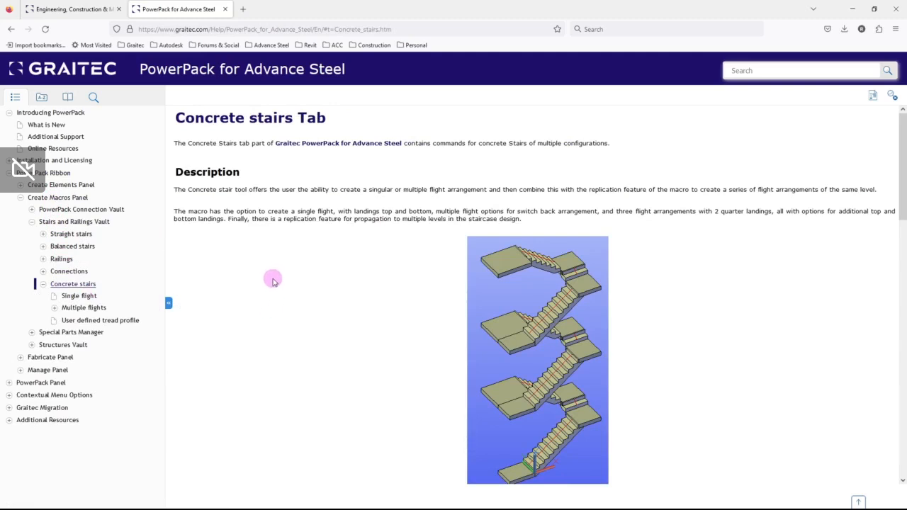
scroll(274, 285, down, 5)
scroll(275, 283, down, 15)
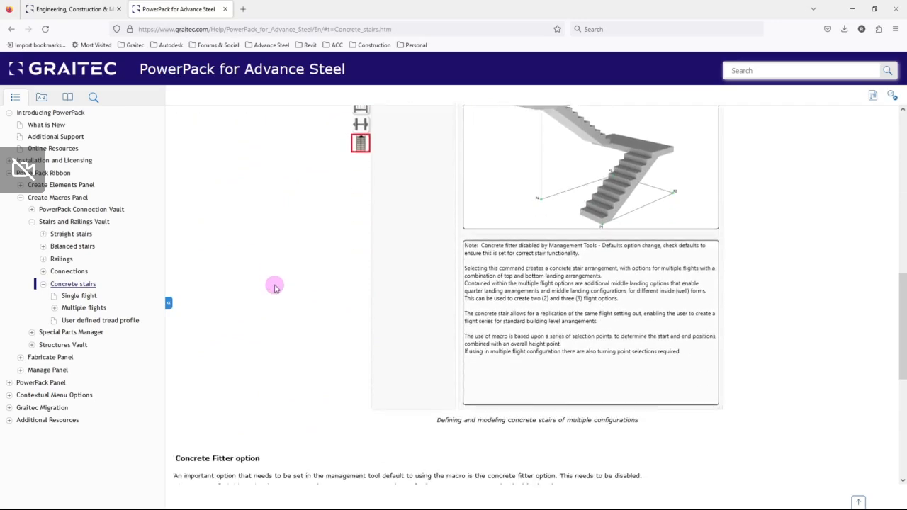
scroll(275, 286, down, 2)
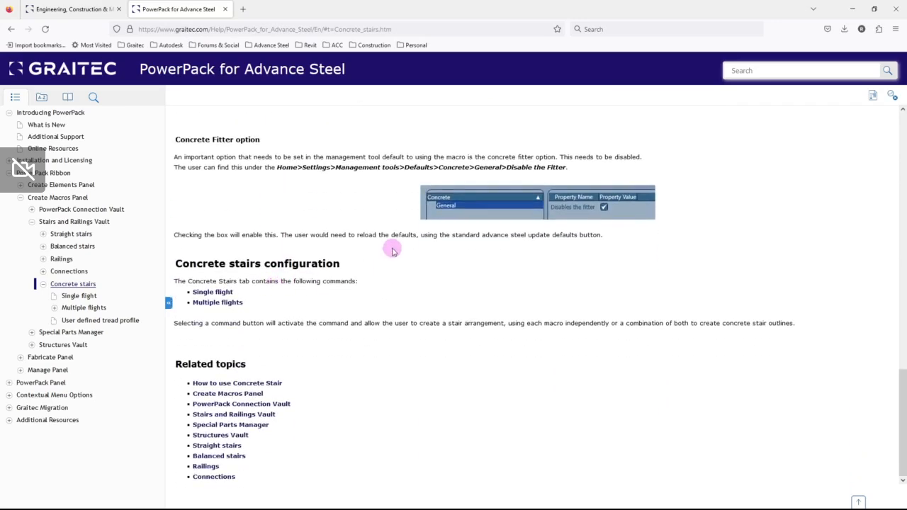
Open the Single flight command help page and read its usage instructions and Geometry tab parameter descriptions.
click(214, 292)
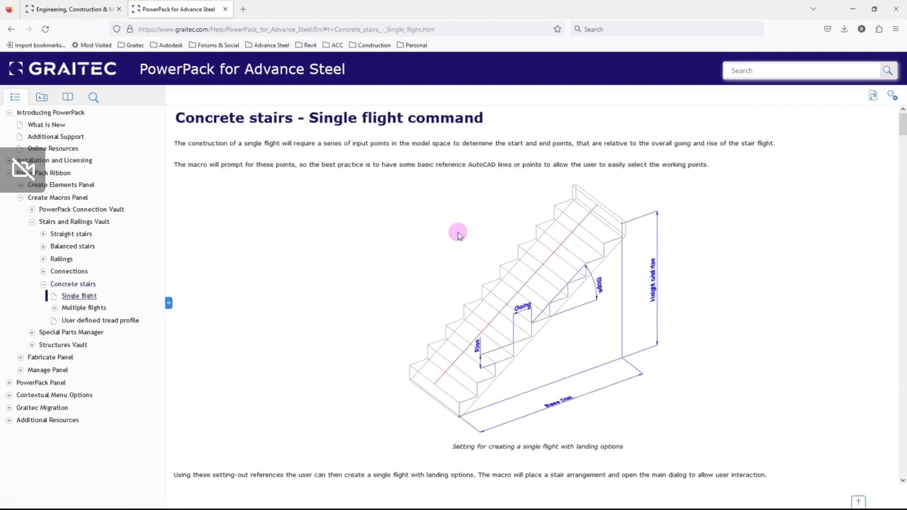
scroll(467, 251, down, 4)
scroll(473, 255, down, 5)
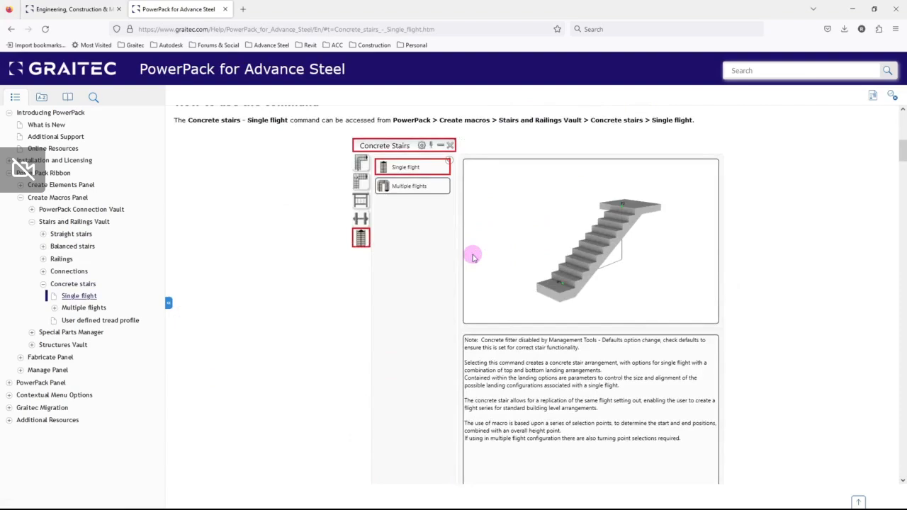
scroll(472, 255, down, 3)
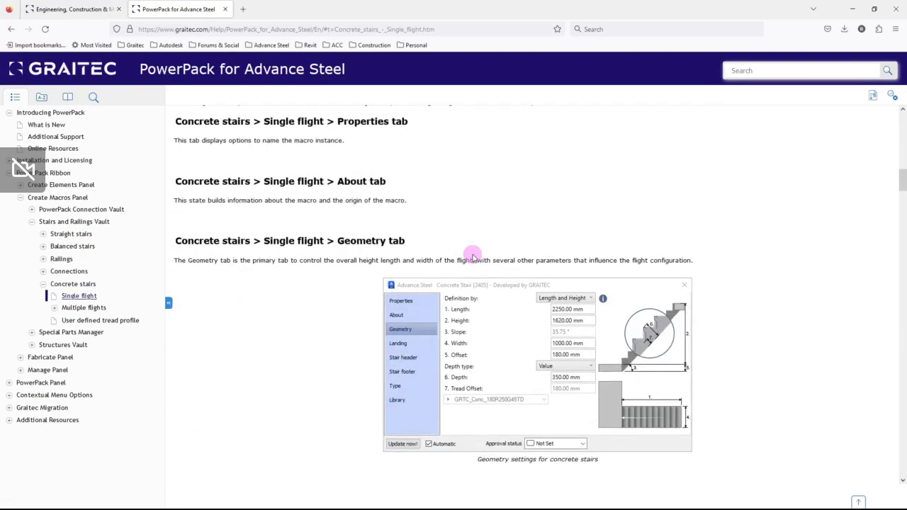
scroll(333, 224, down, 2)
scroll(333, 224, down, 8)
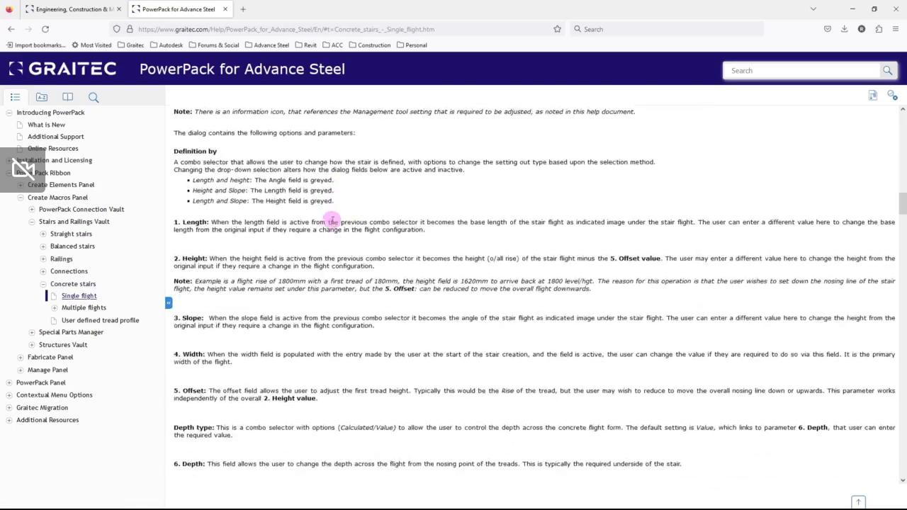